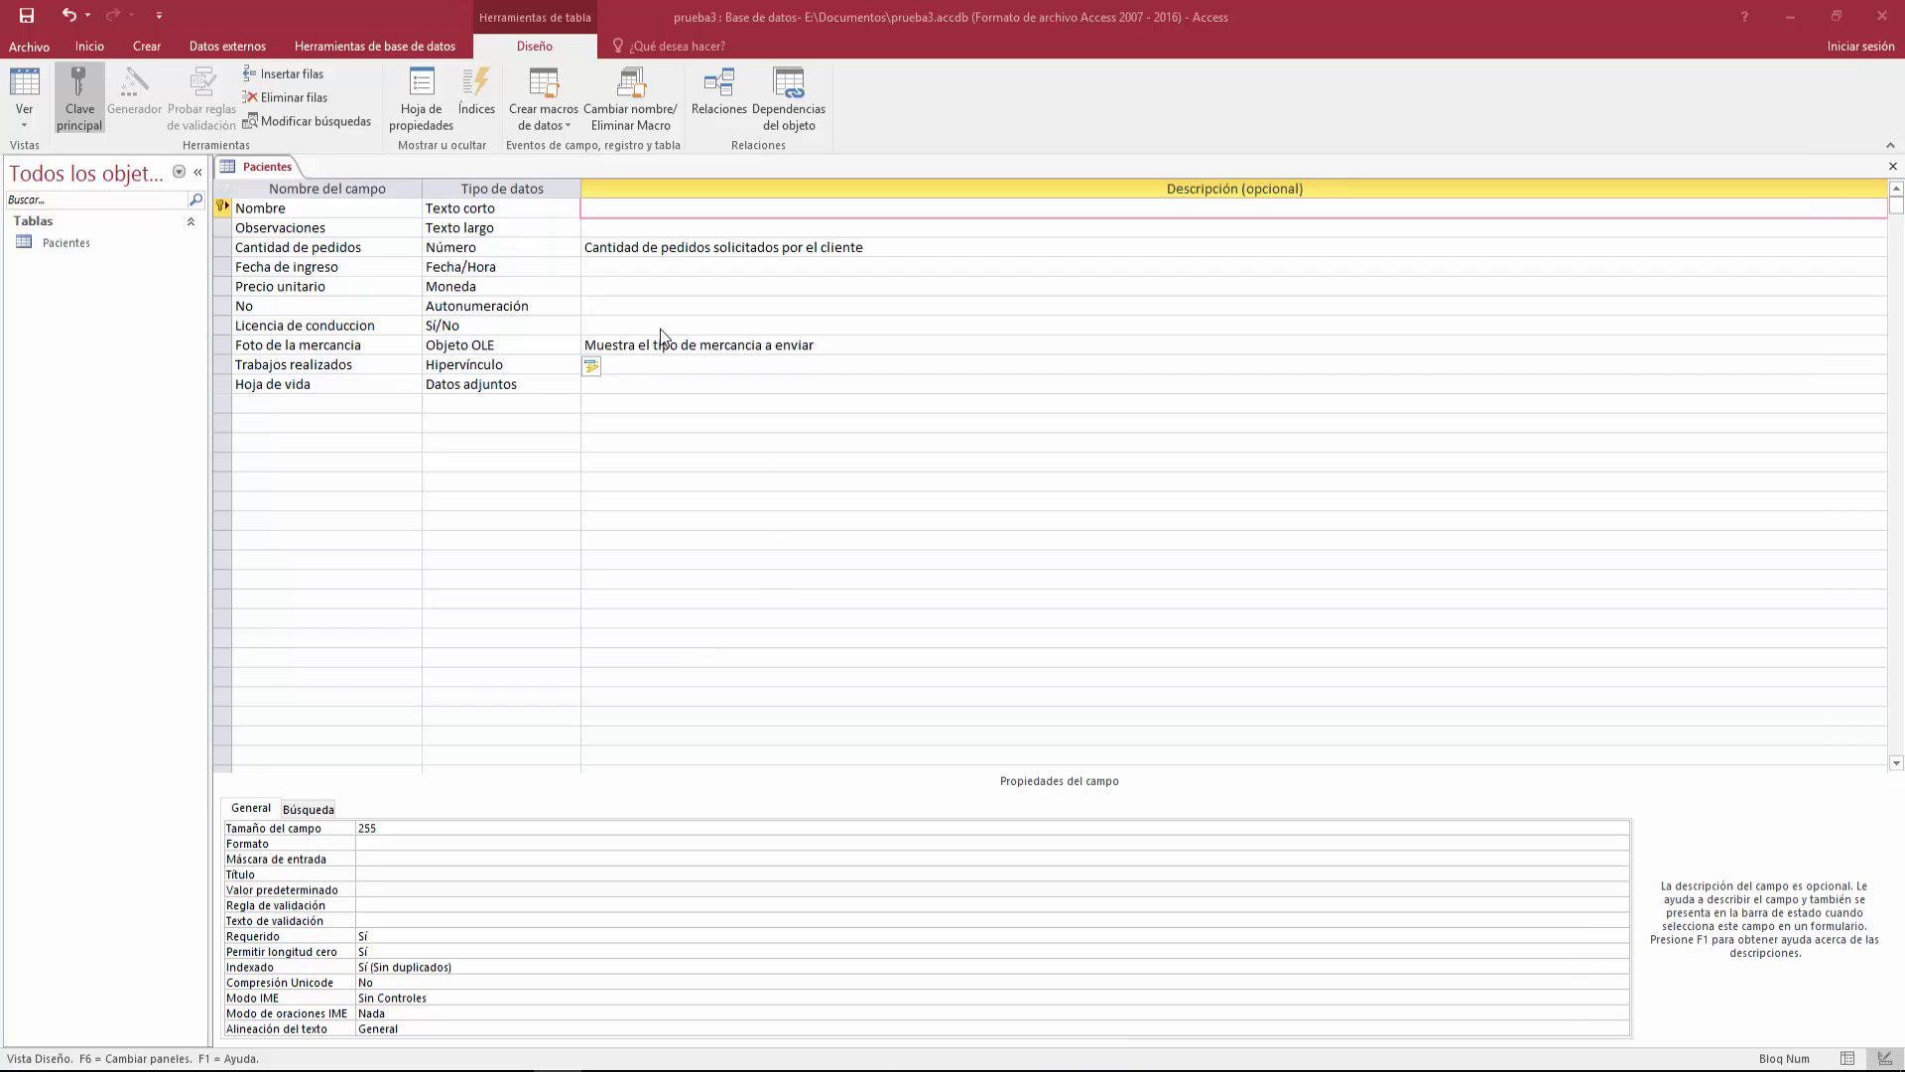
Examine the data types available for a new field and the navigation pane's category, filter and collapse options.
left_click(573, 405)
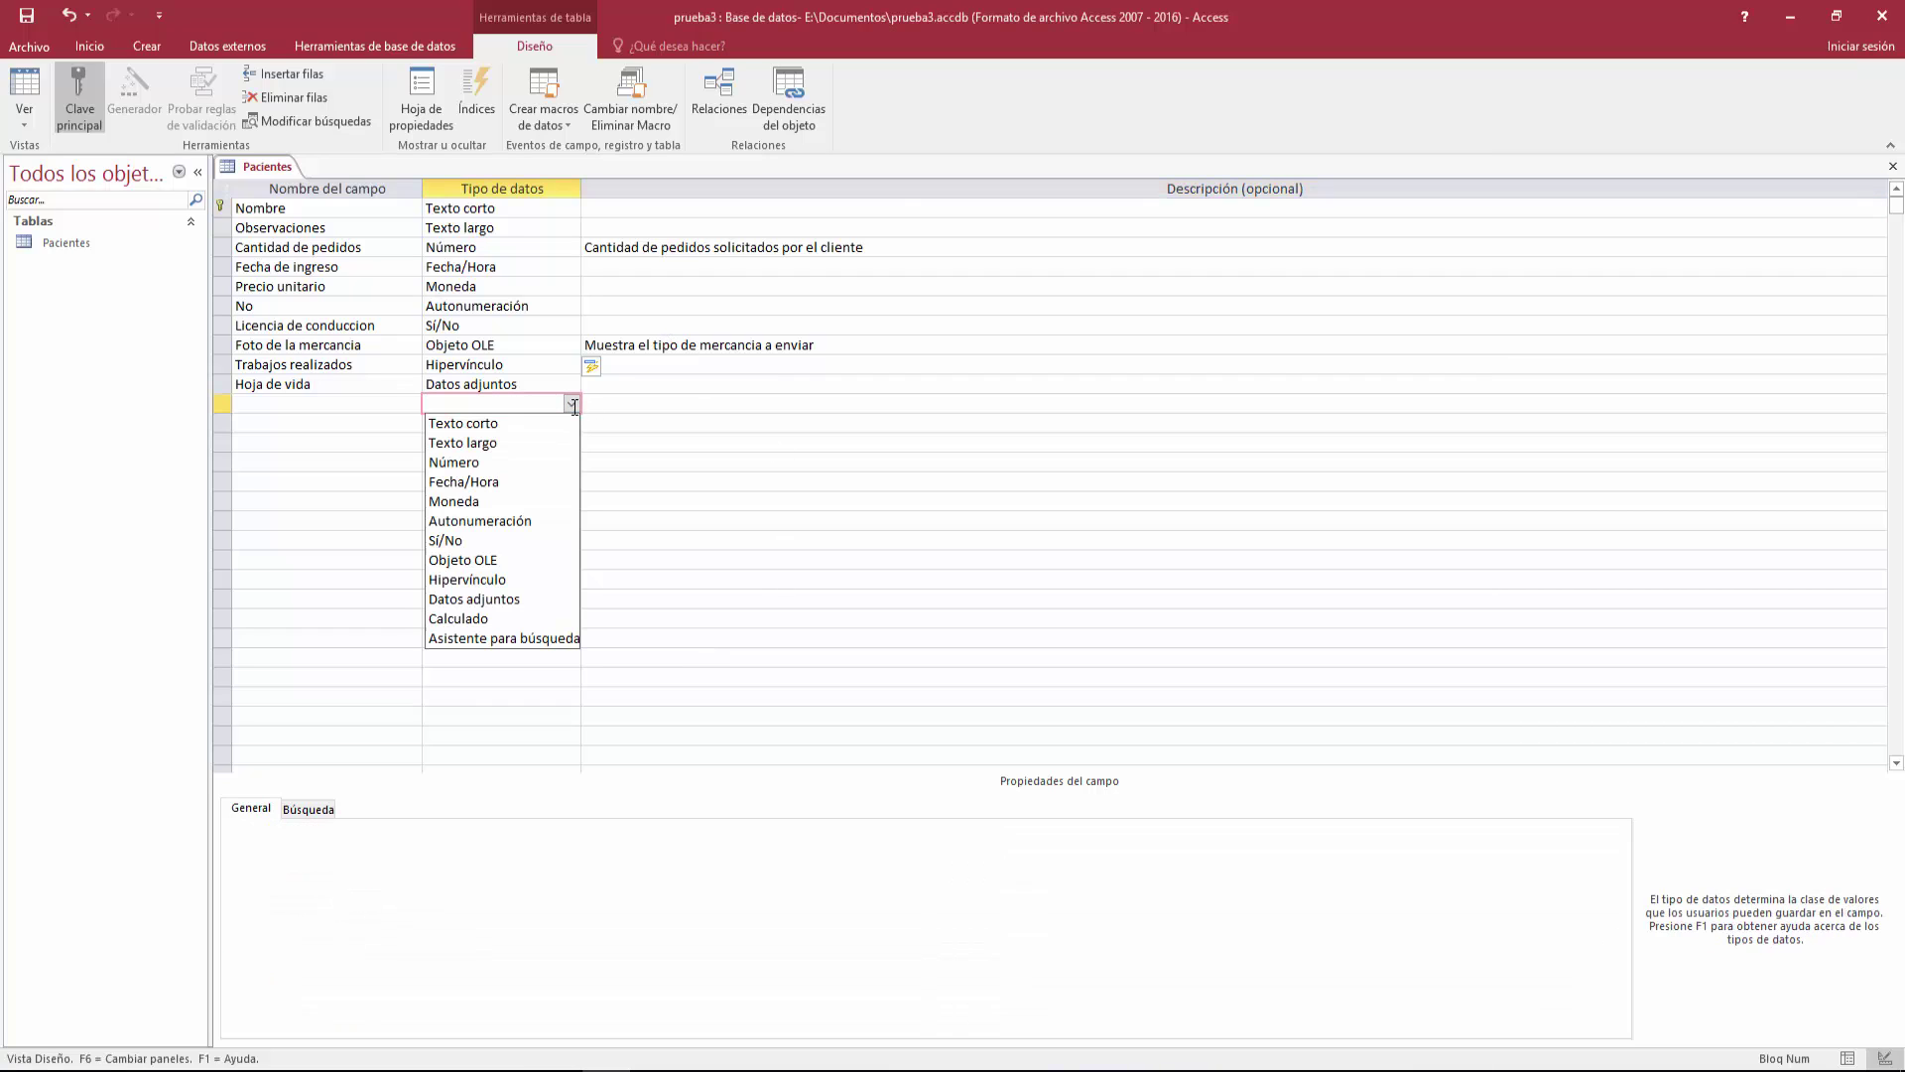
left_click(574, 404)
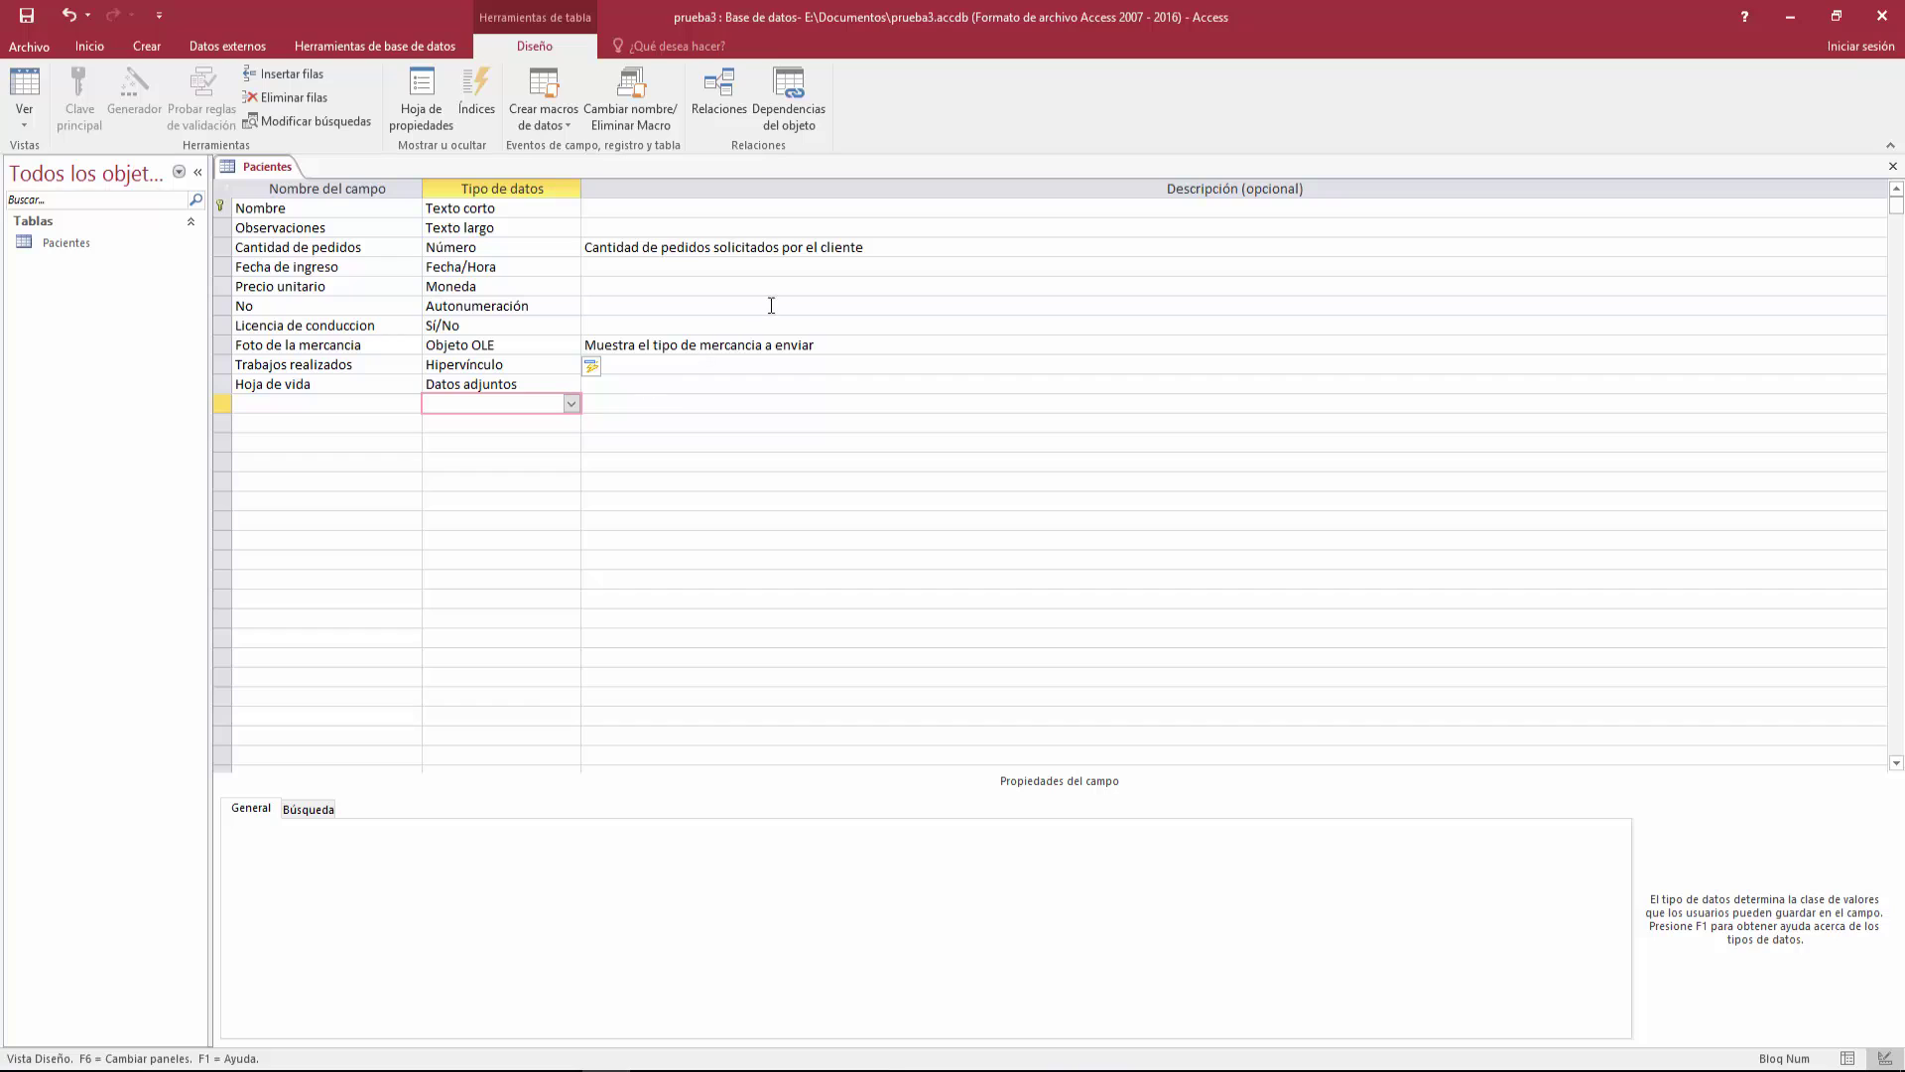
left_click(765, 212)
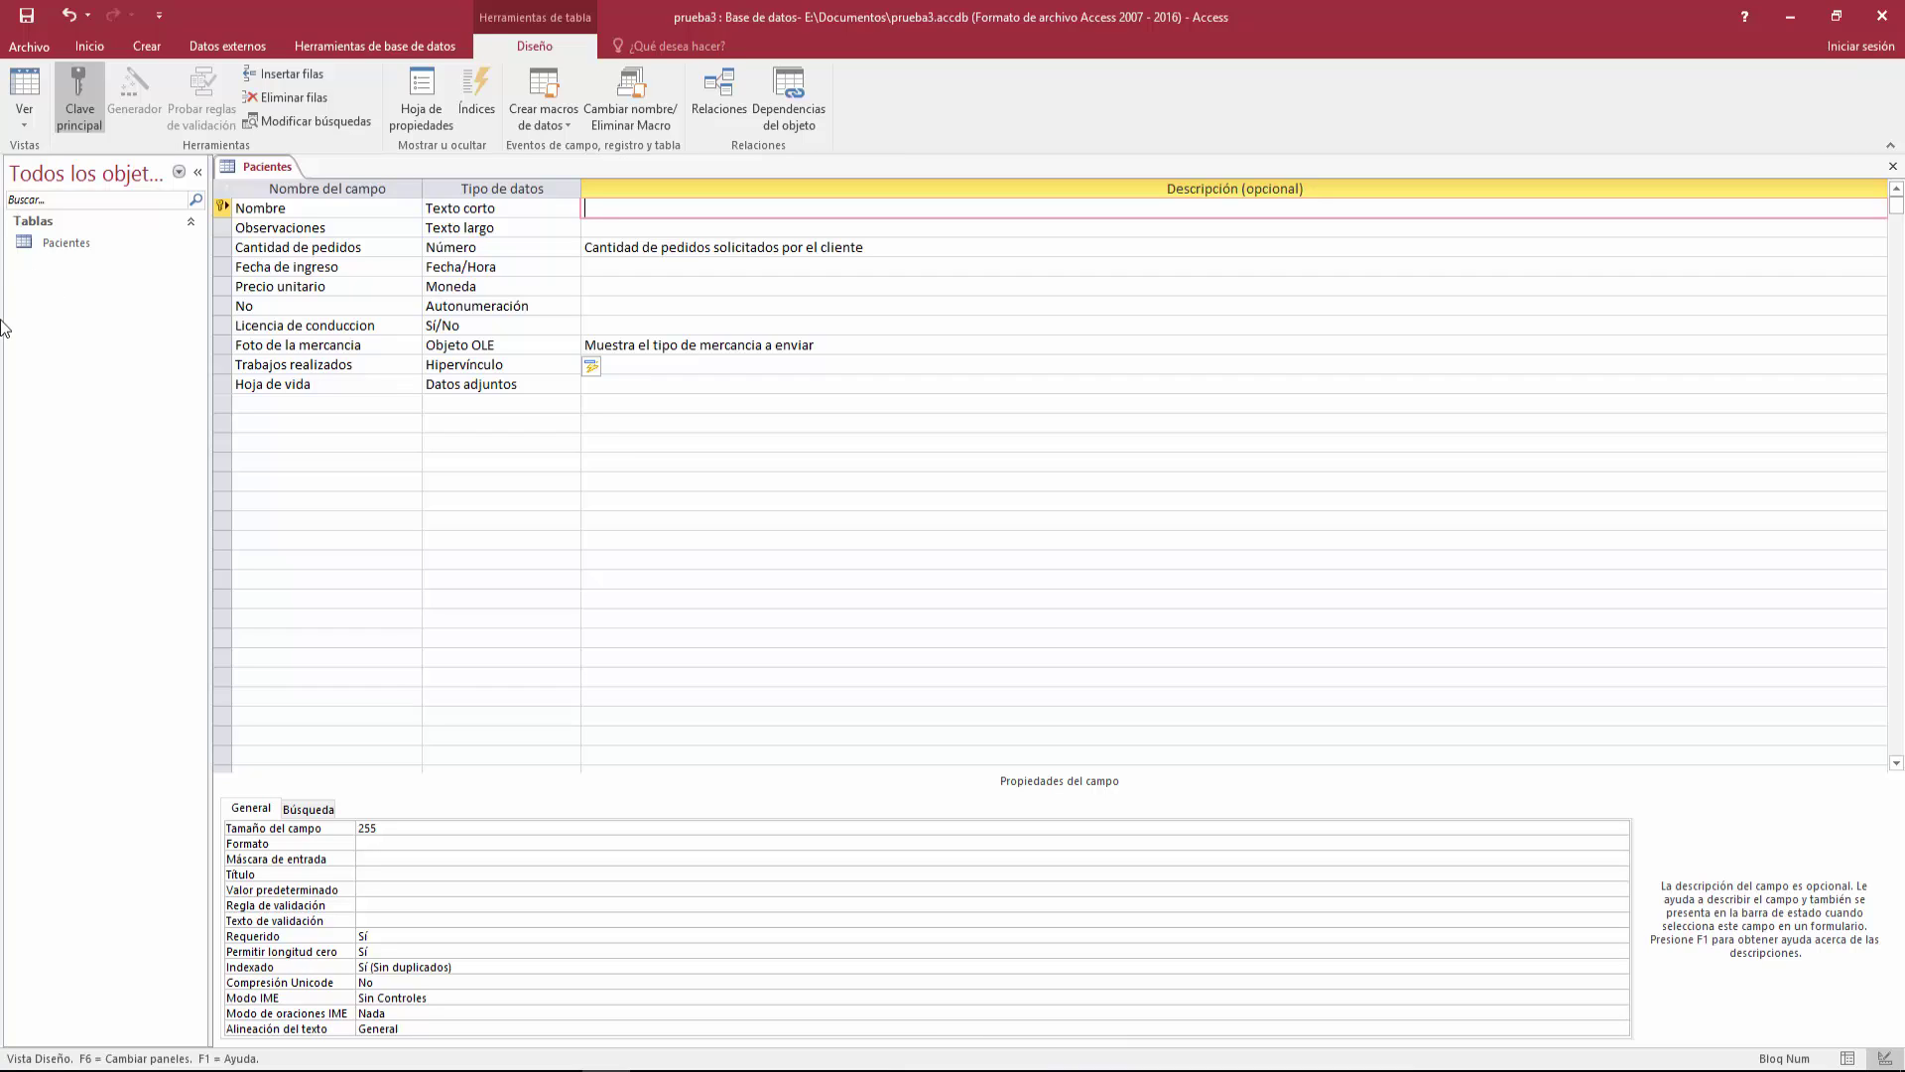
left_click(191, 226)
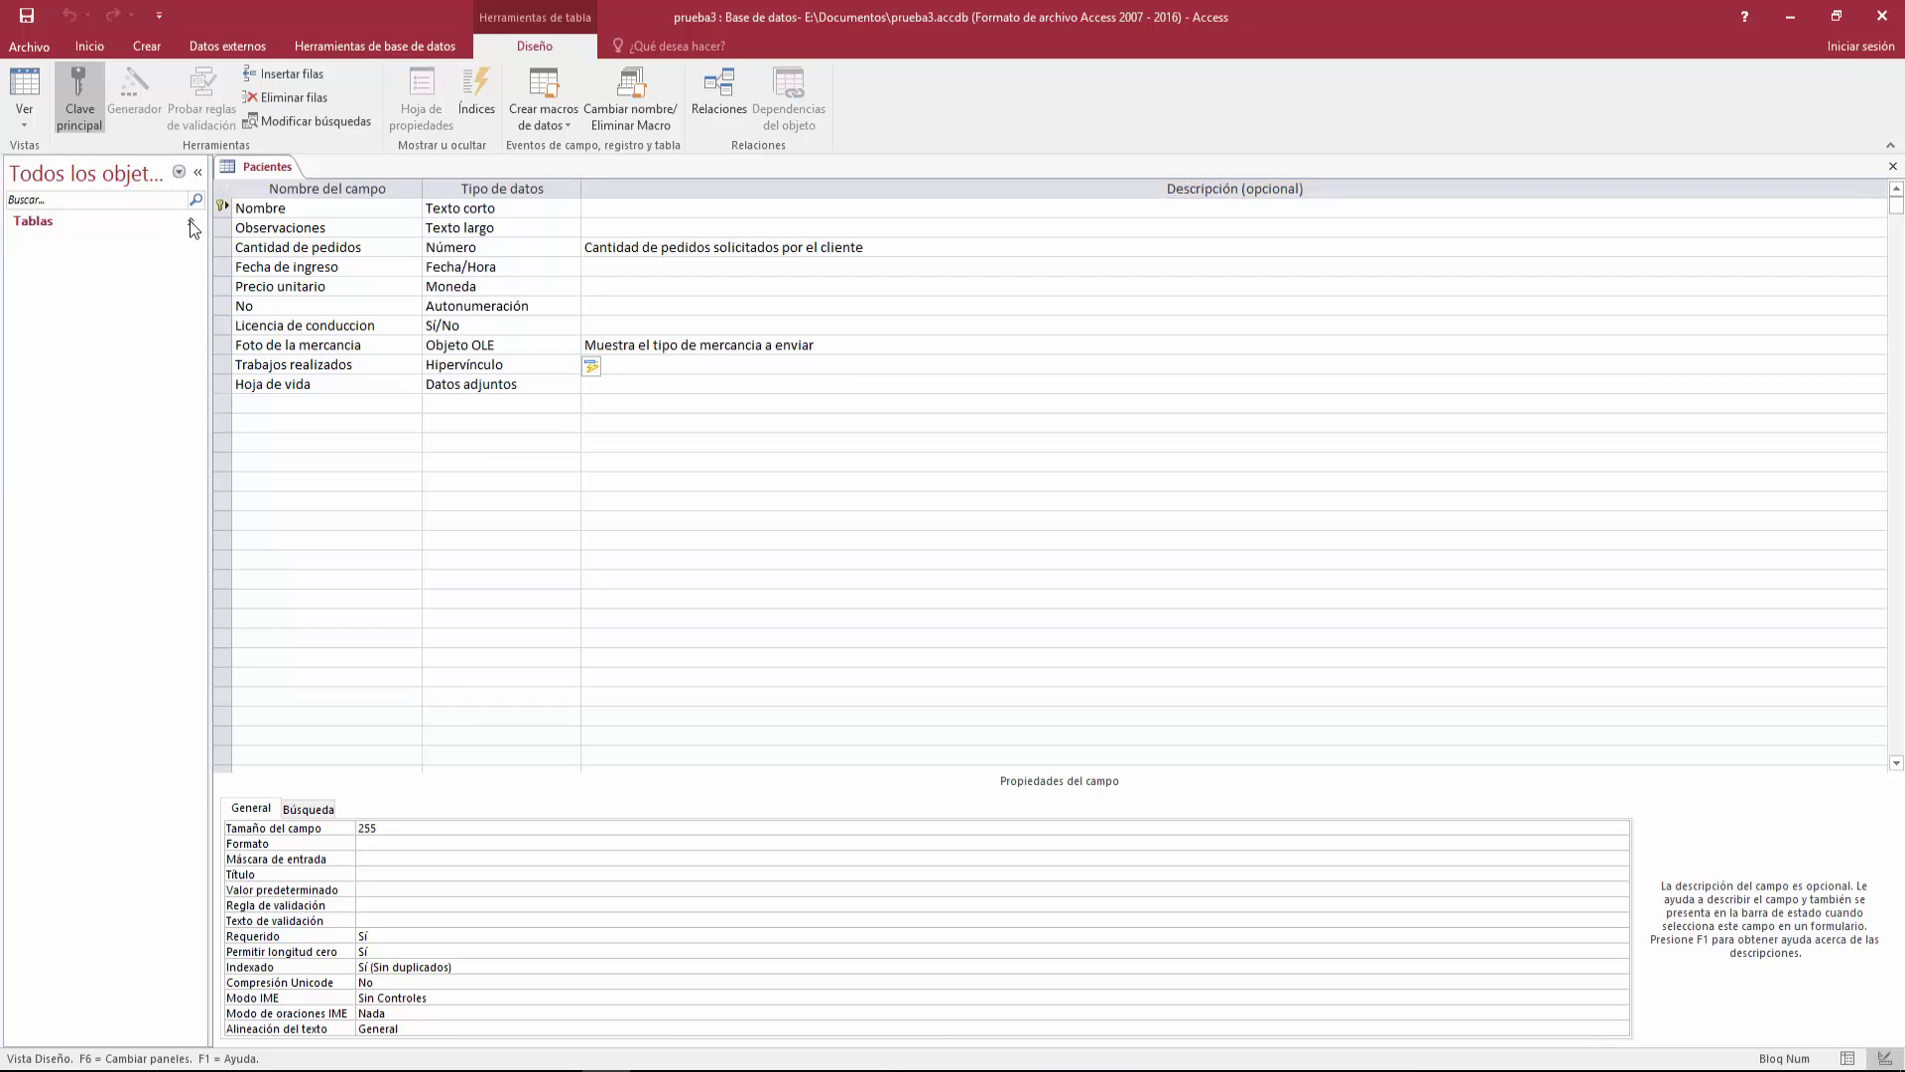
left_click(185, 174)
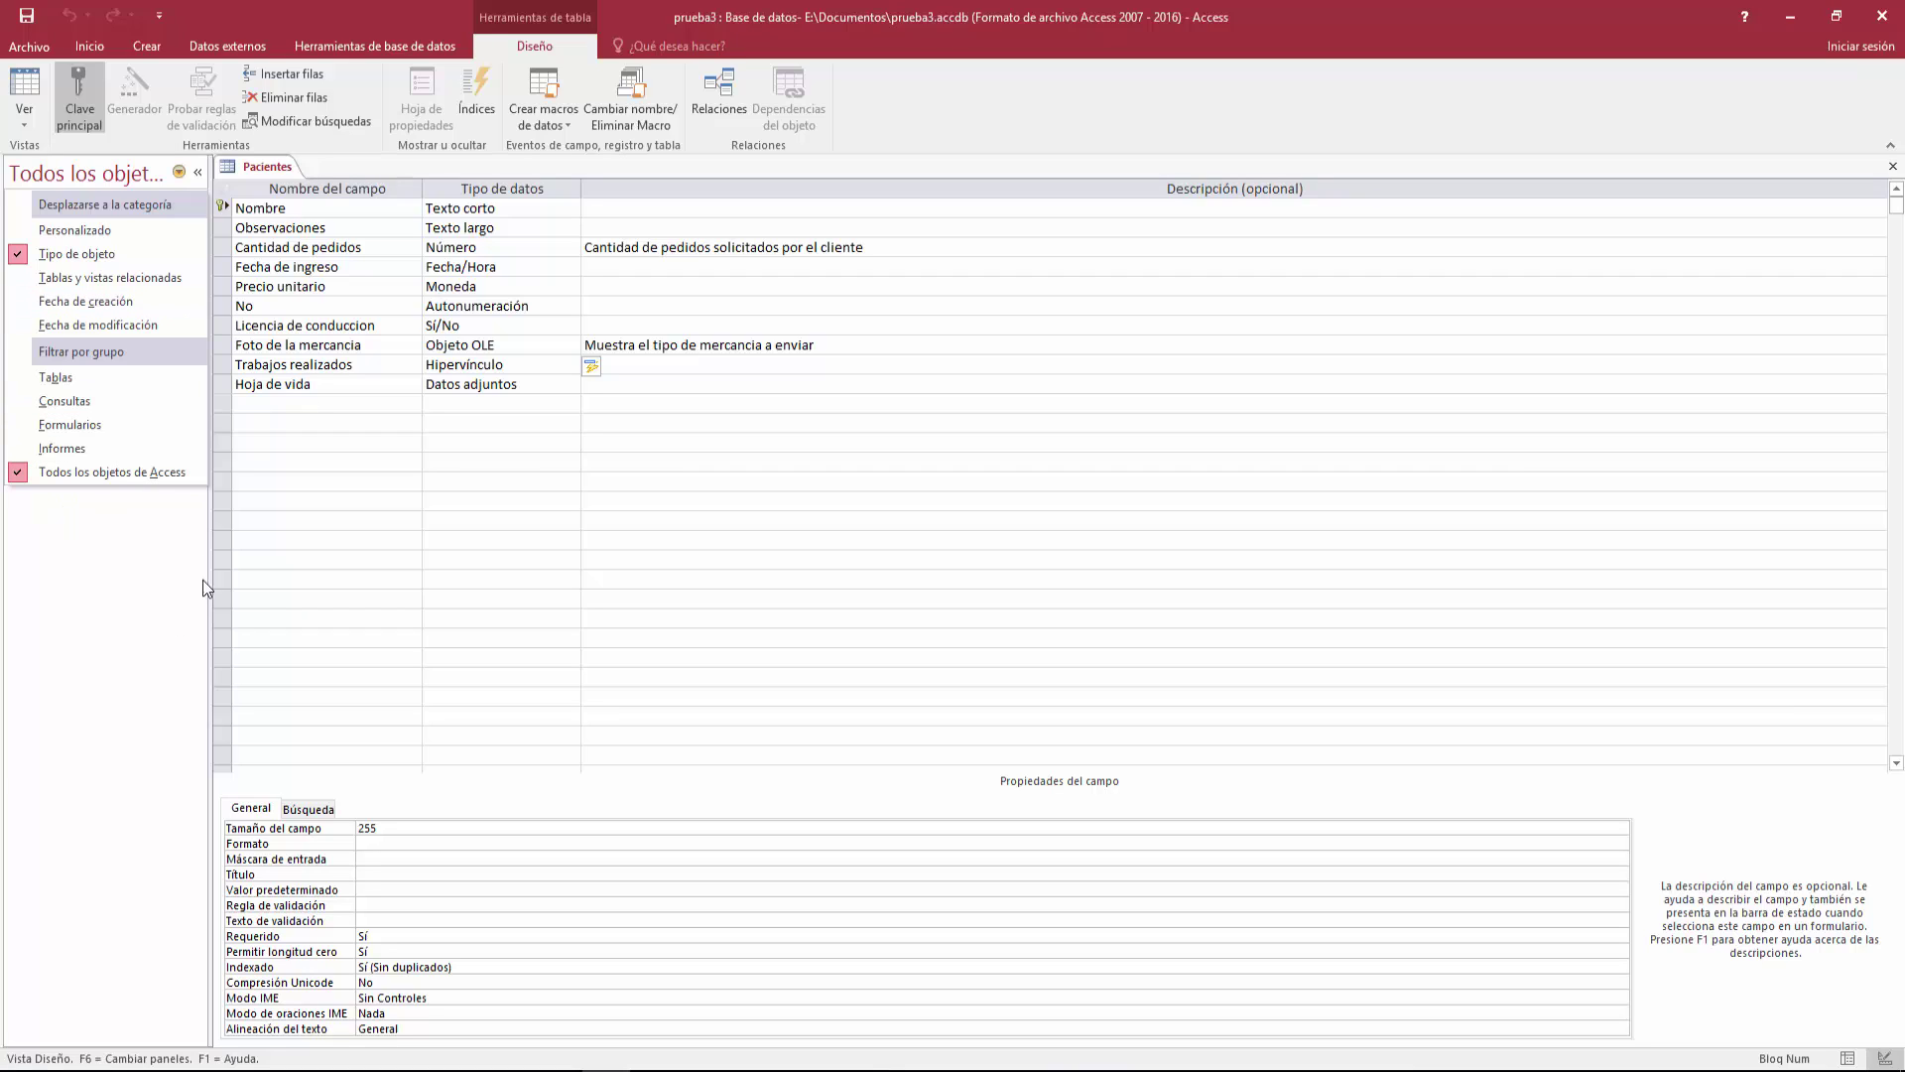
left_click(145, 587)
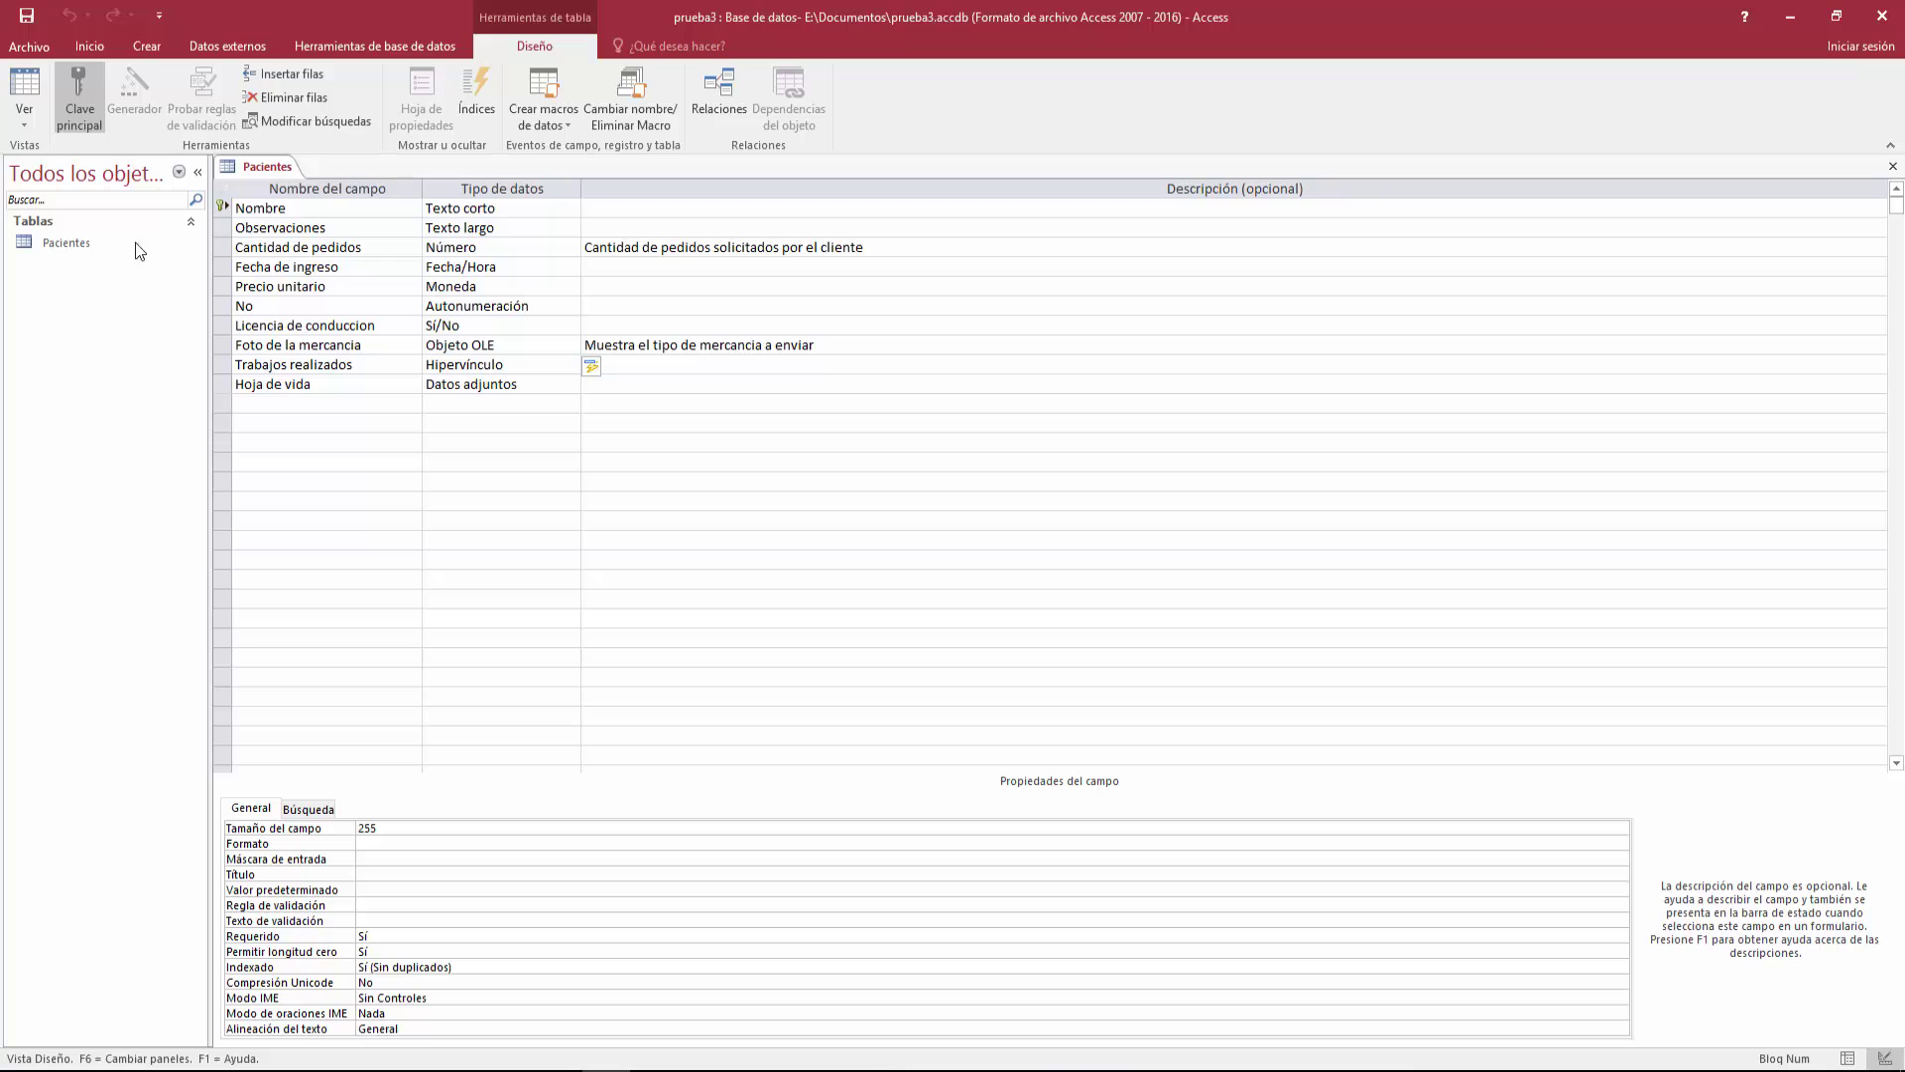
left_click(198, 170)
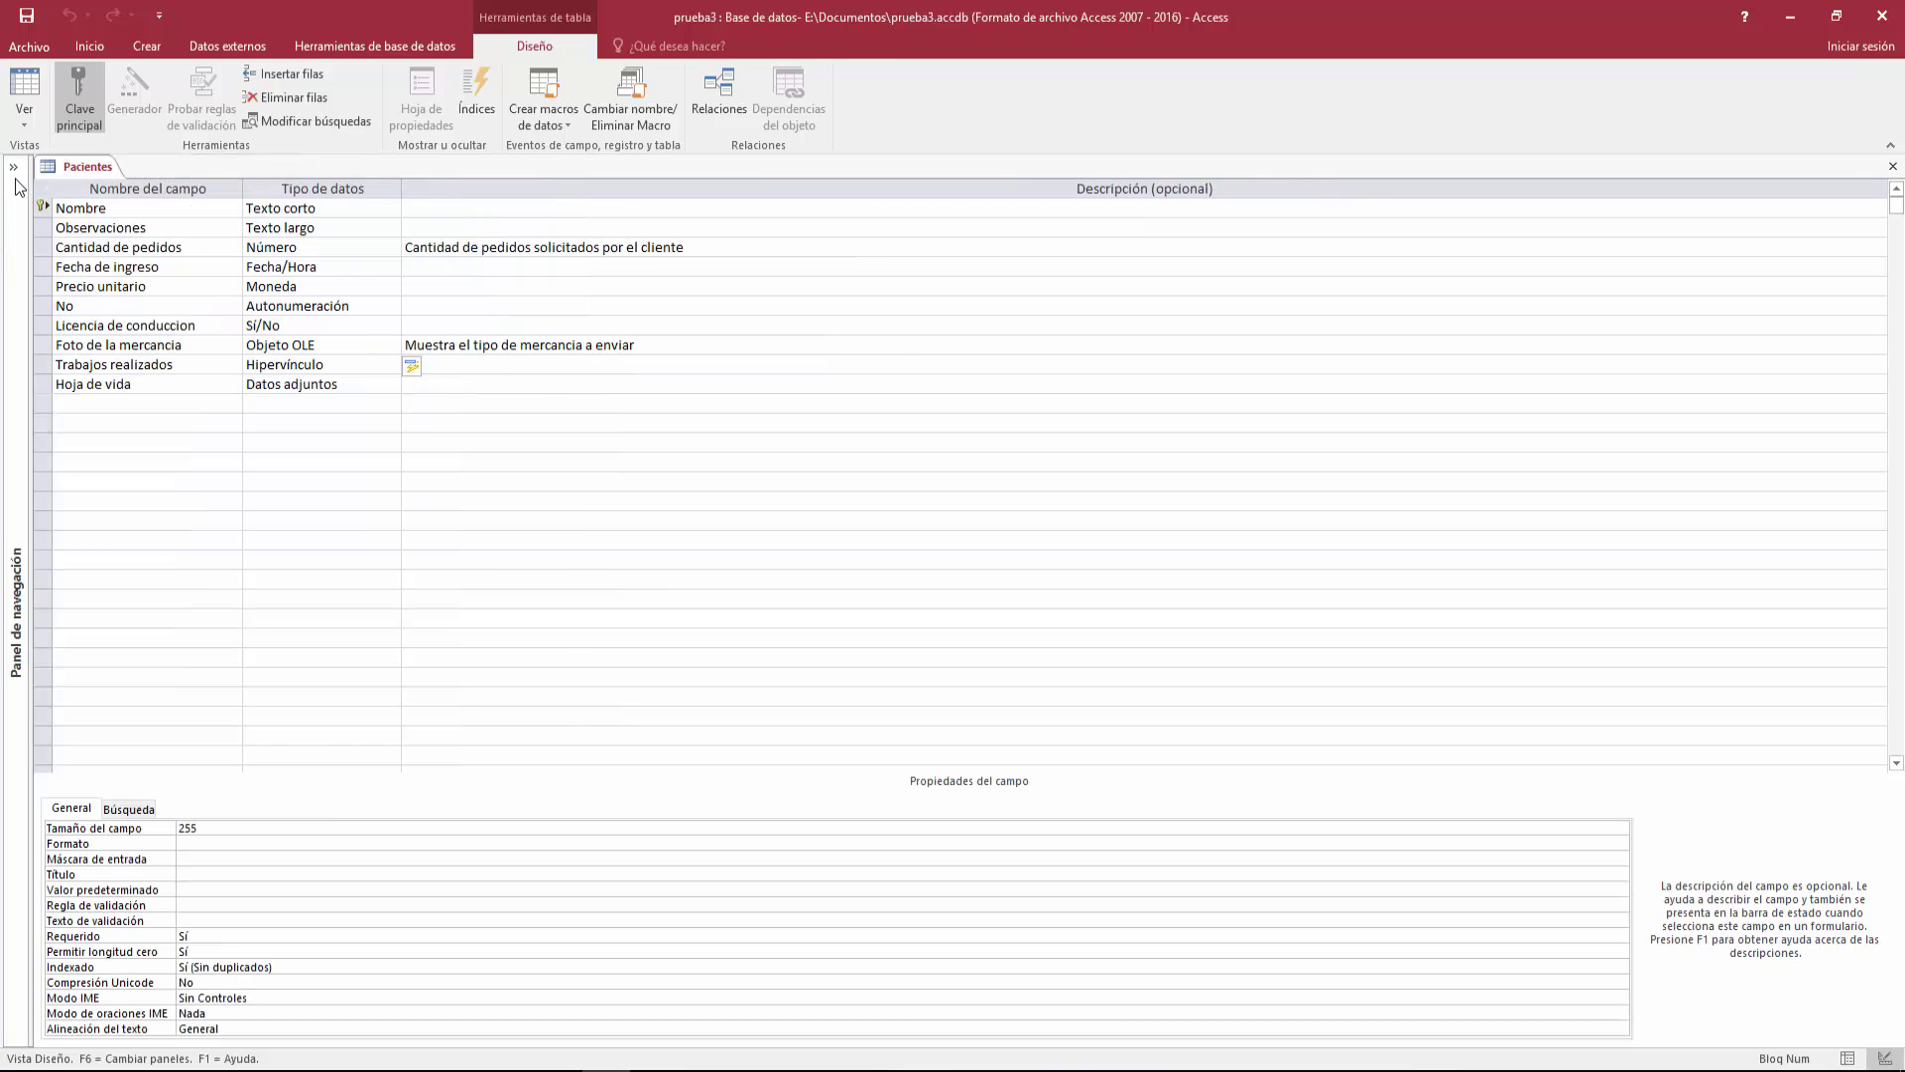
left_click(14, 183)
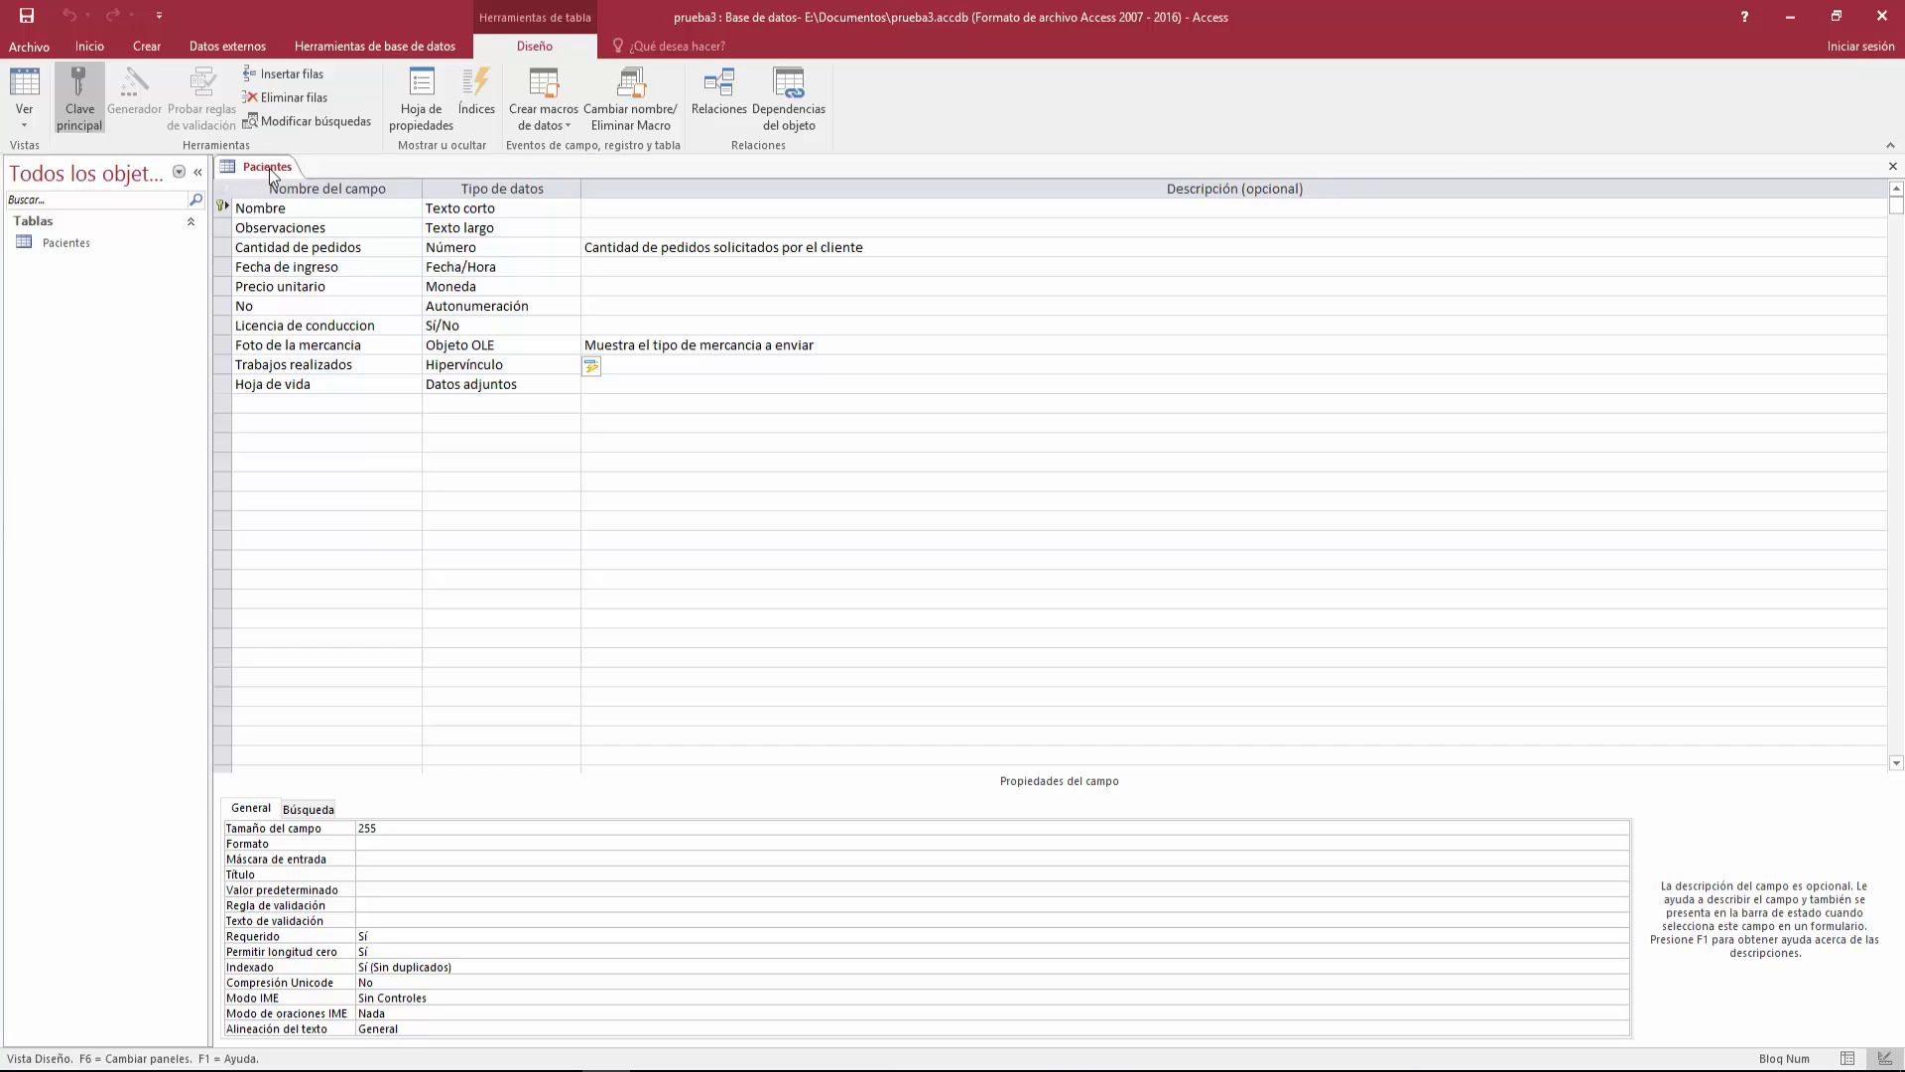
Try to close the Pacientes table while saving its design changes.
left_click(1892, 164)
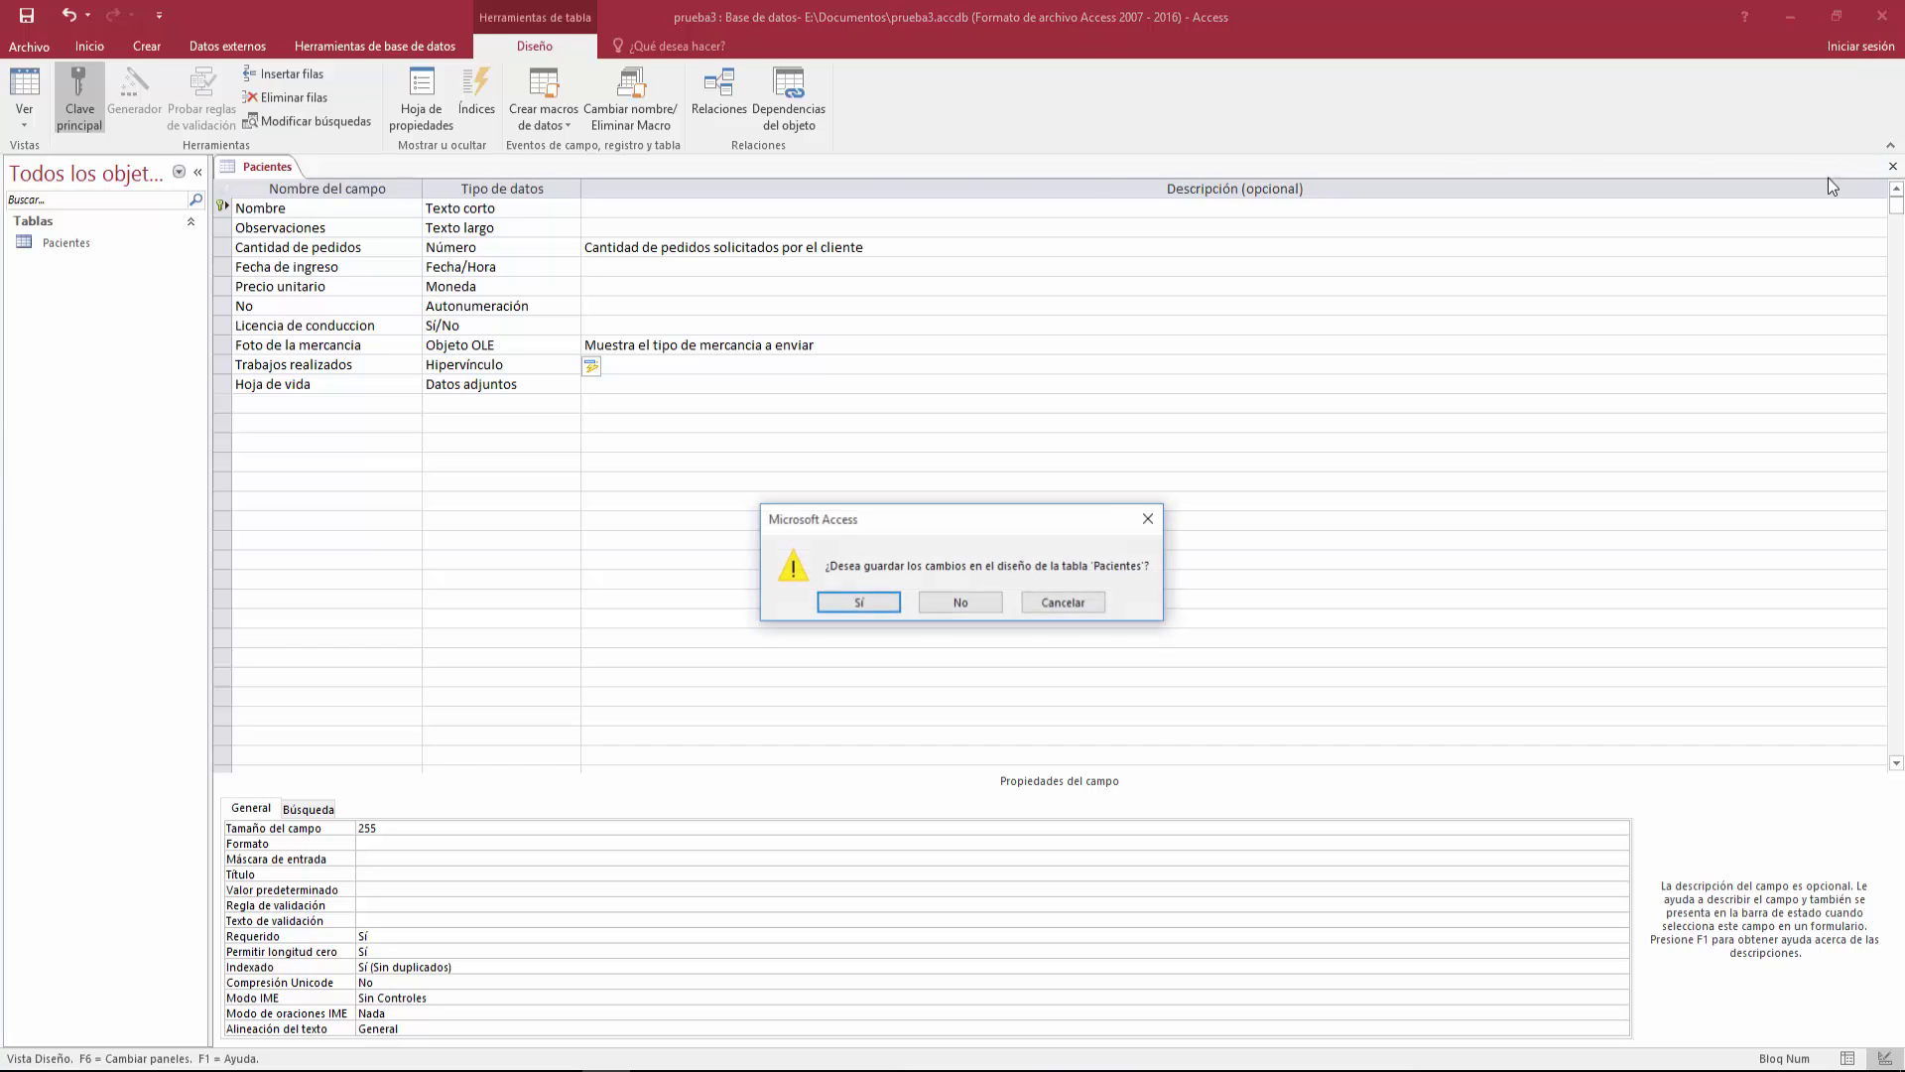
left_click(885, 604)
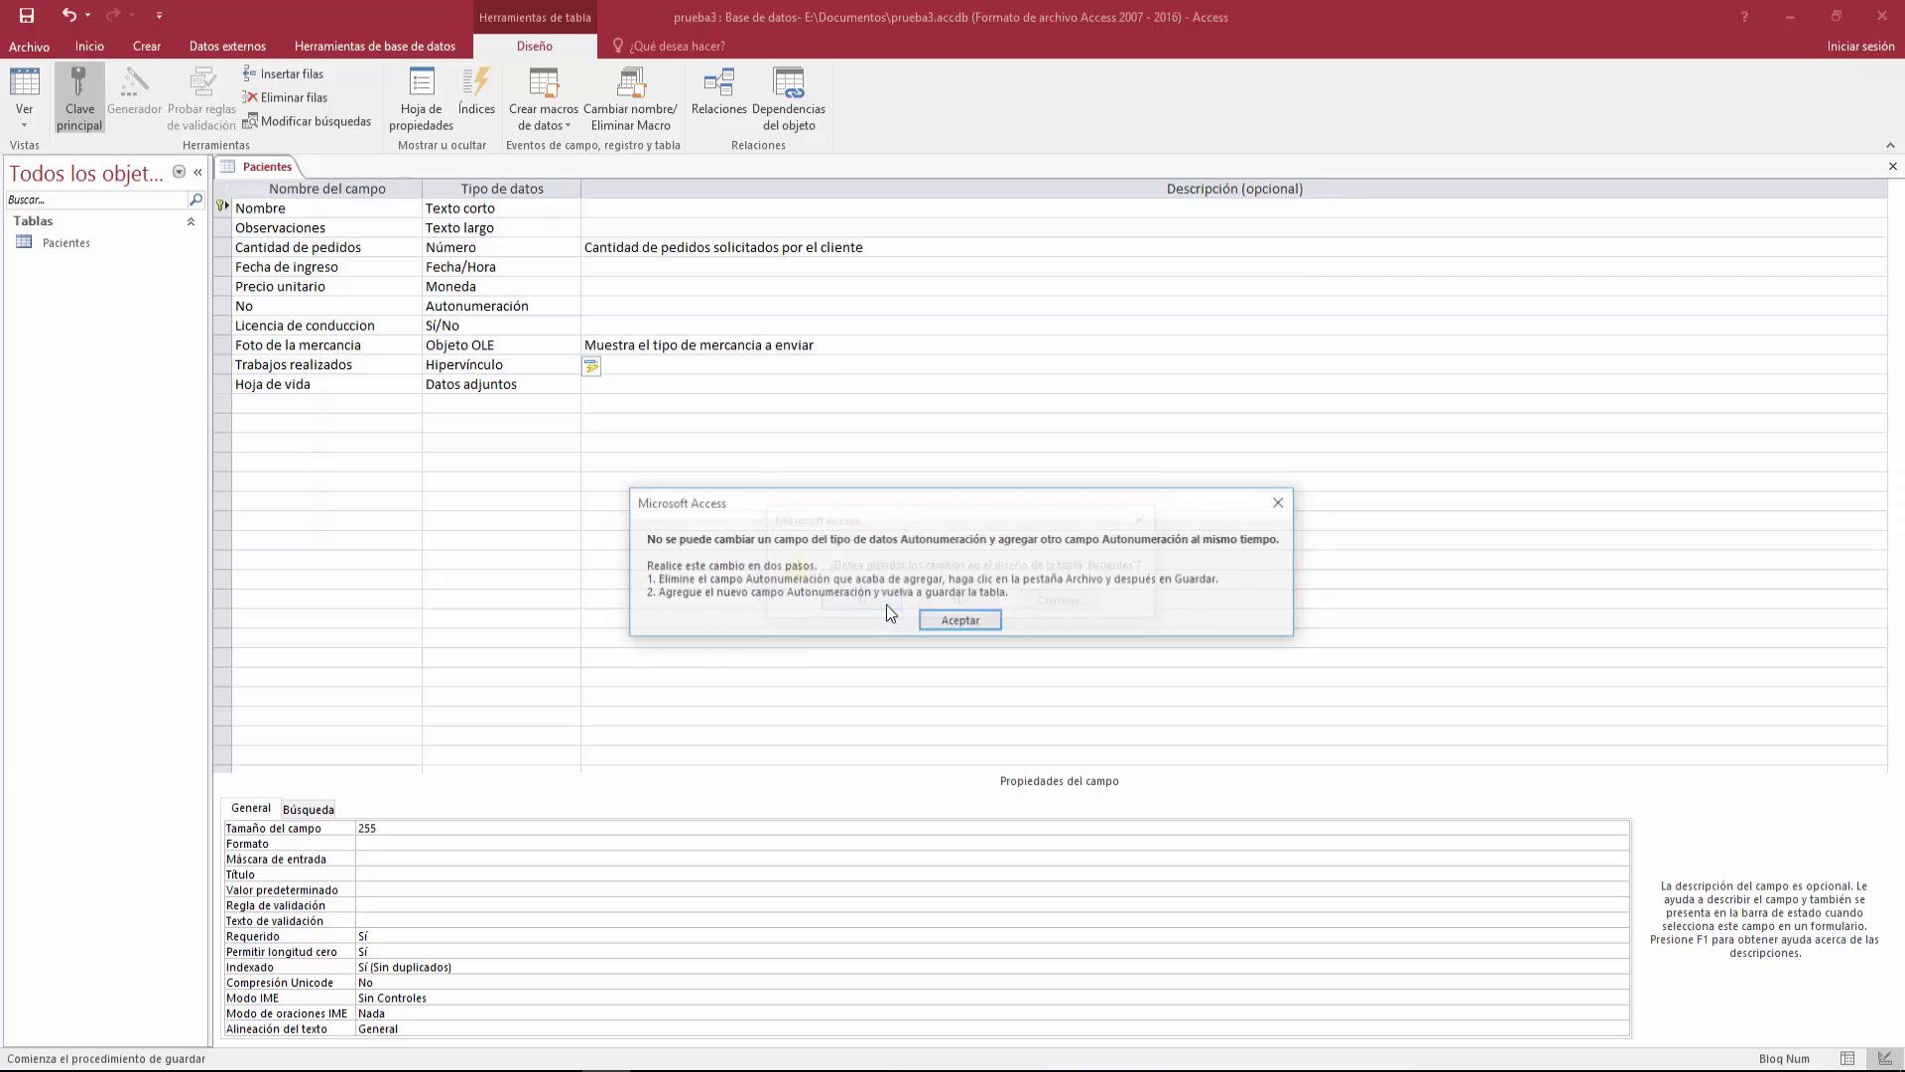
left_click(961, 621)
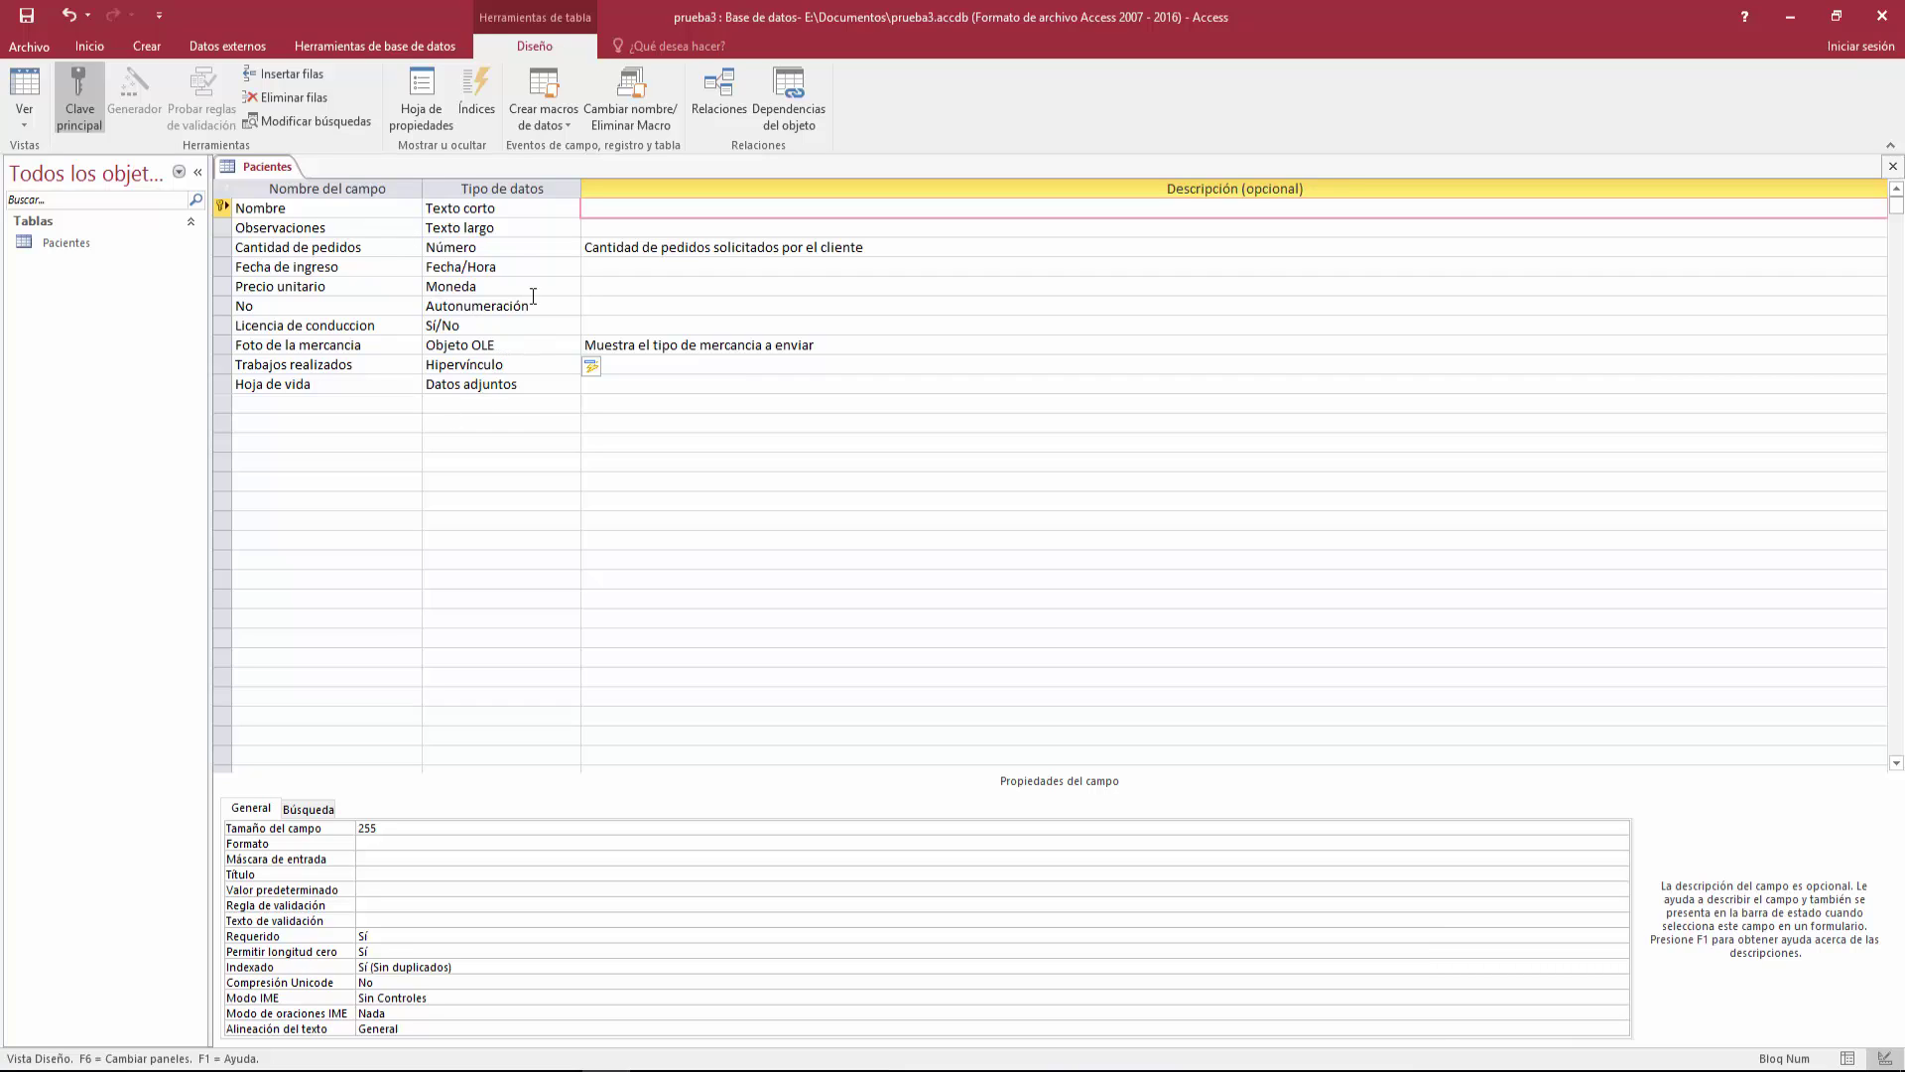
Set the data type of the Nombre field to Autonumeración.
left_click(511, 207)
left_click(582, 210)
left_click(574, 211)
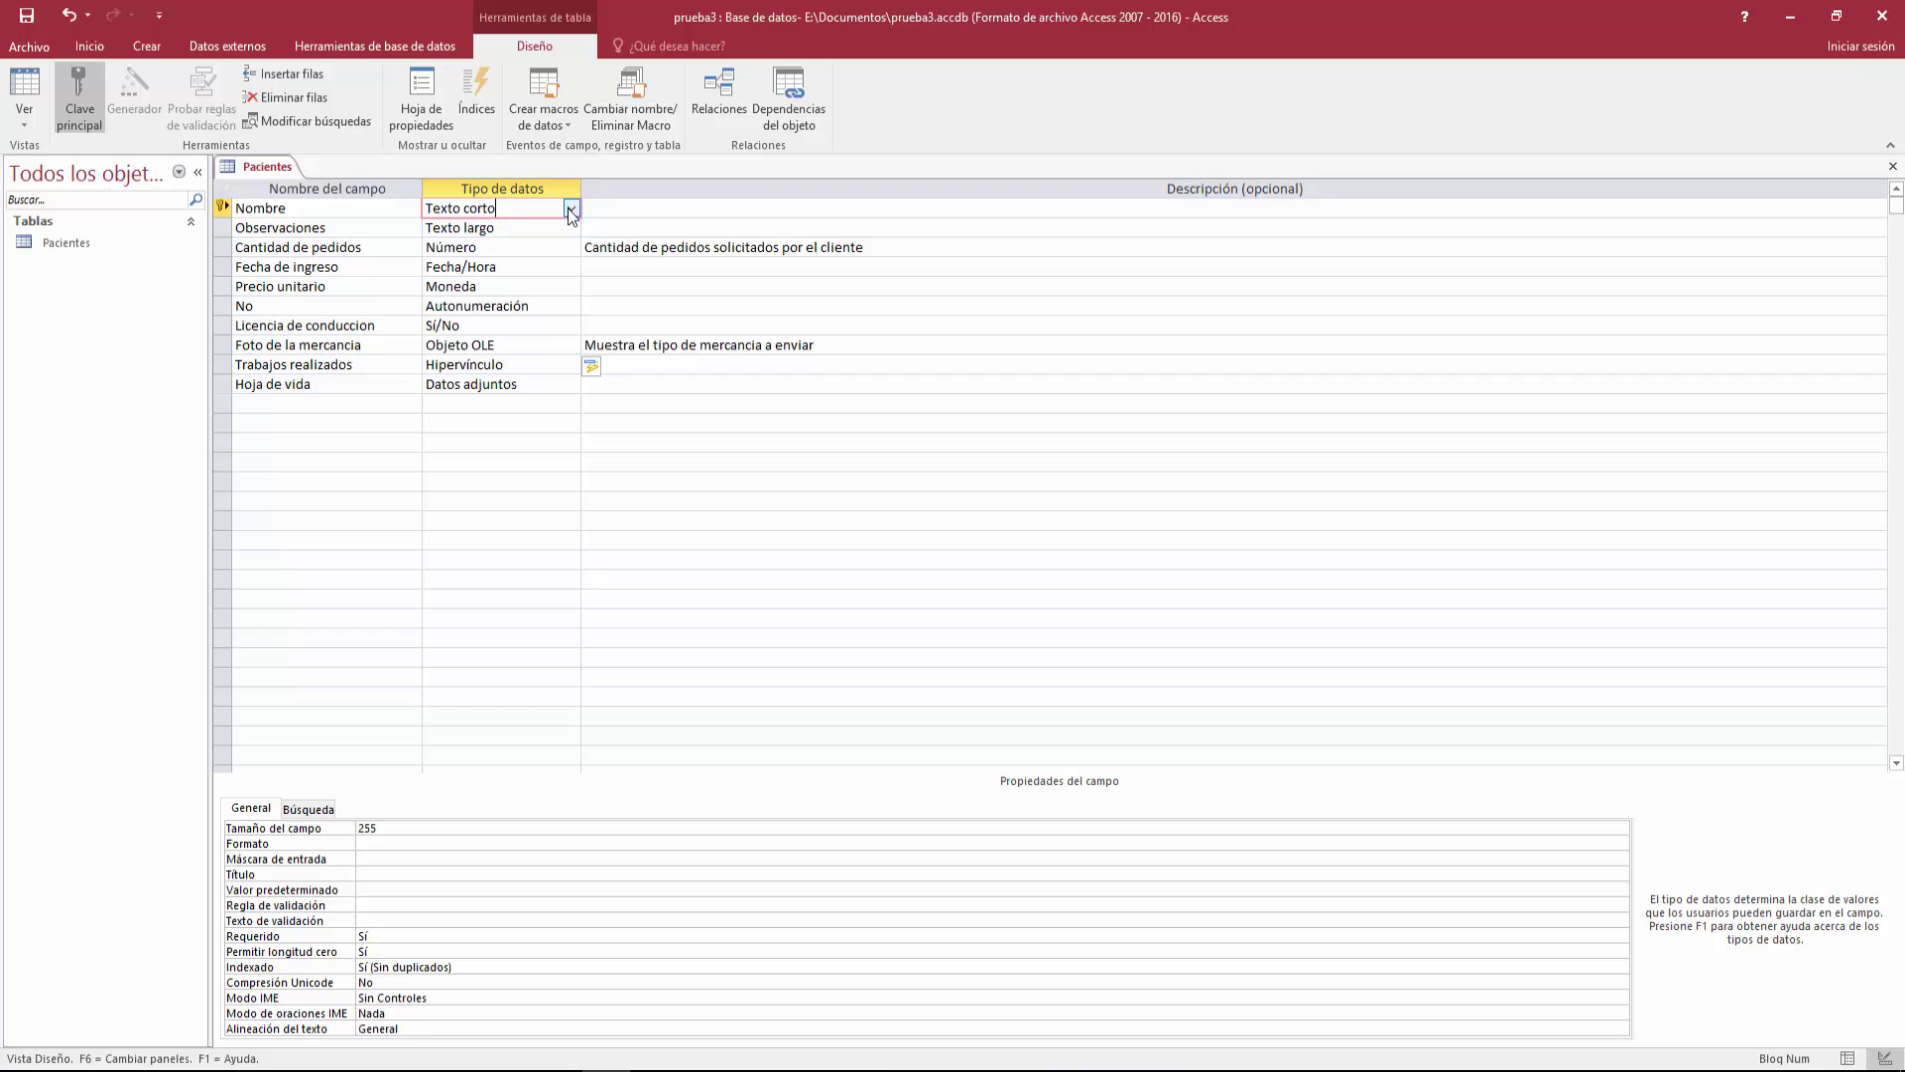
left_click(571, 209)
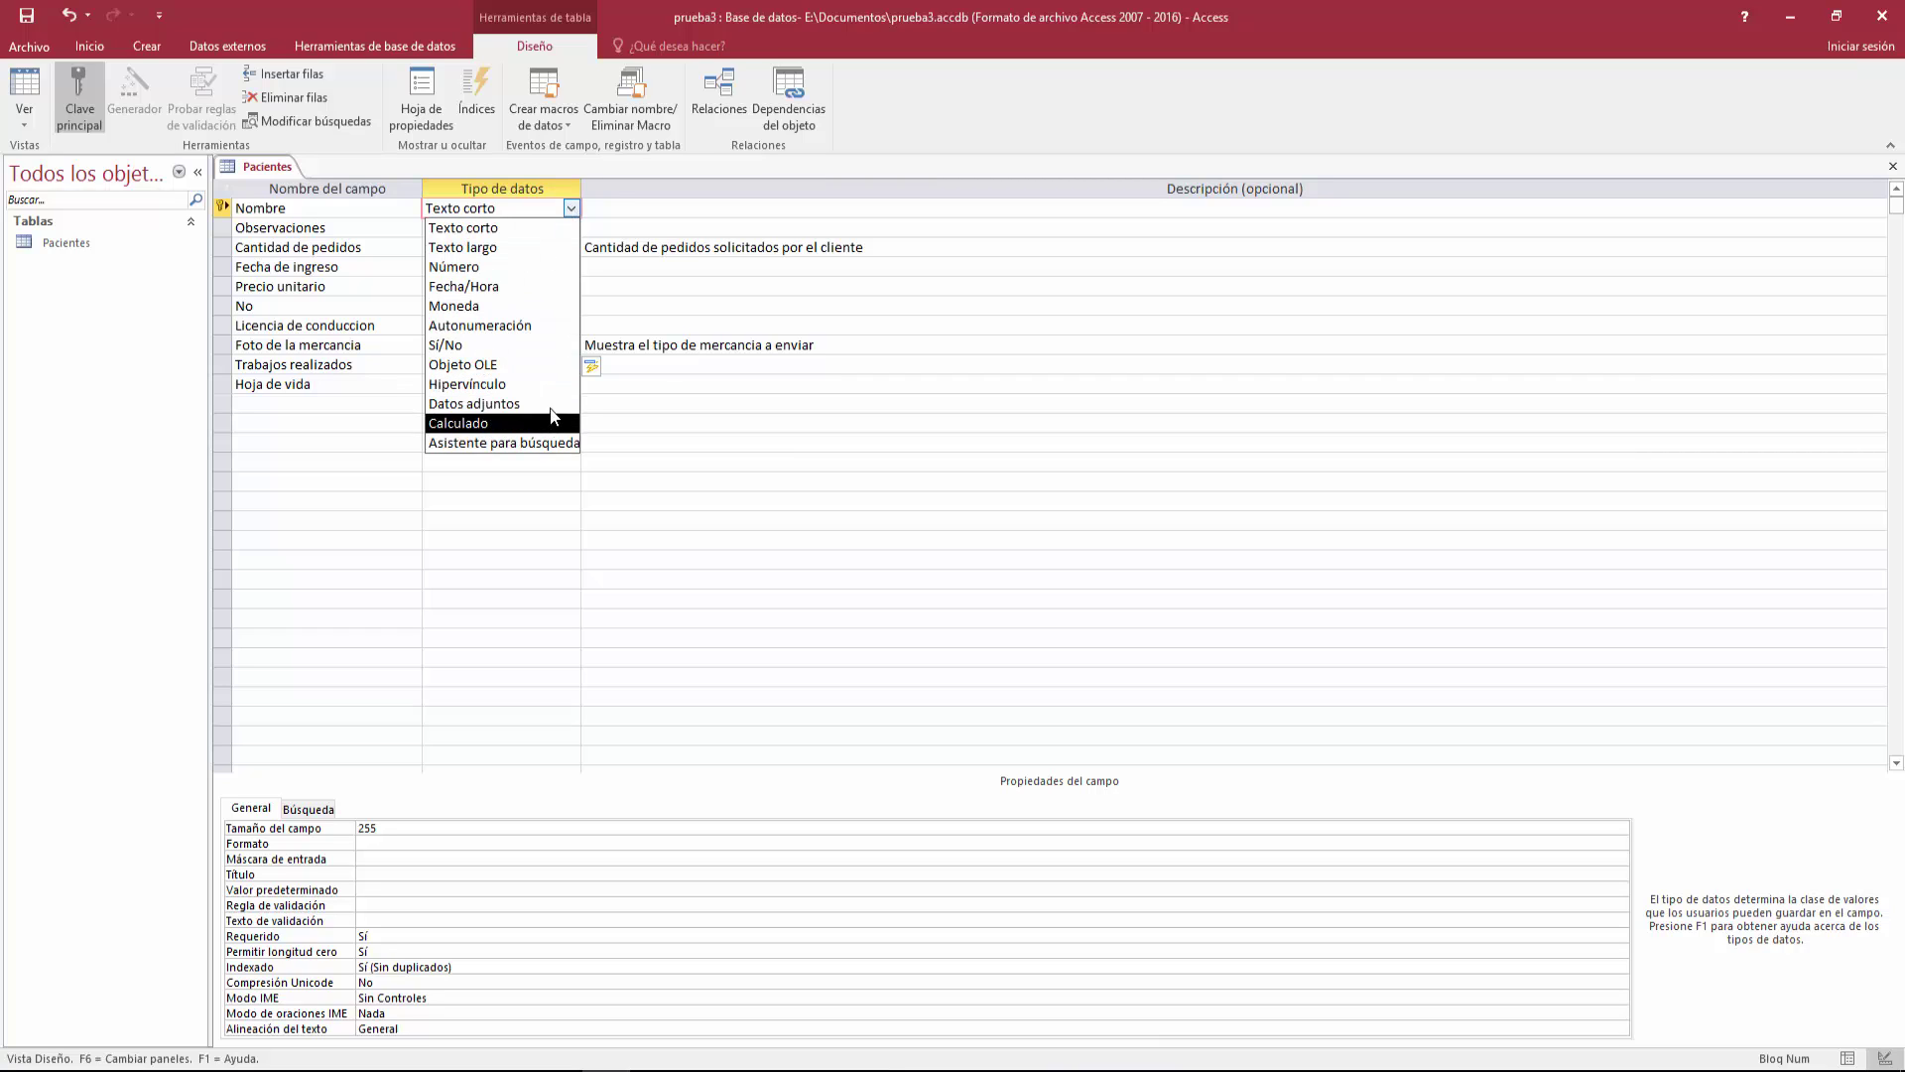
left_click(553, 325)
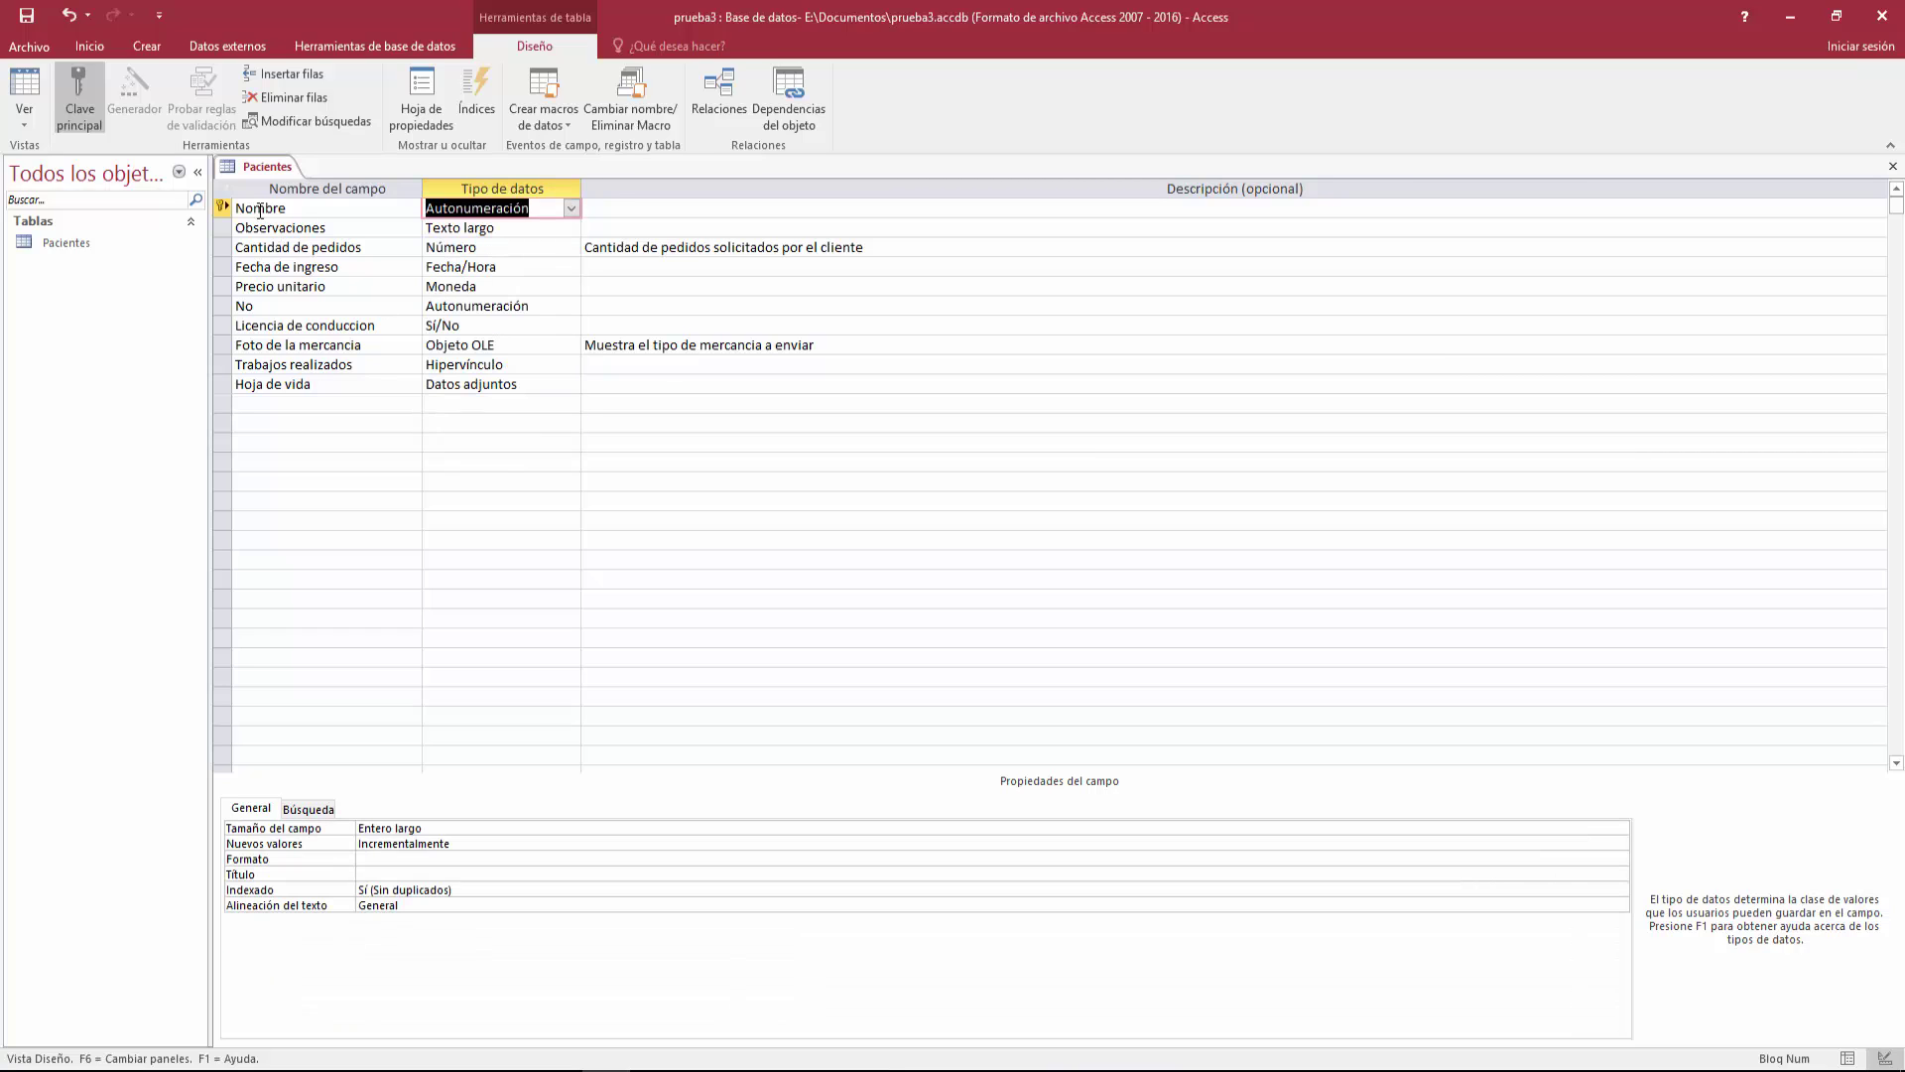
left_click(286, 208)
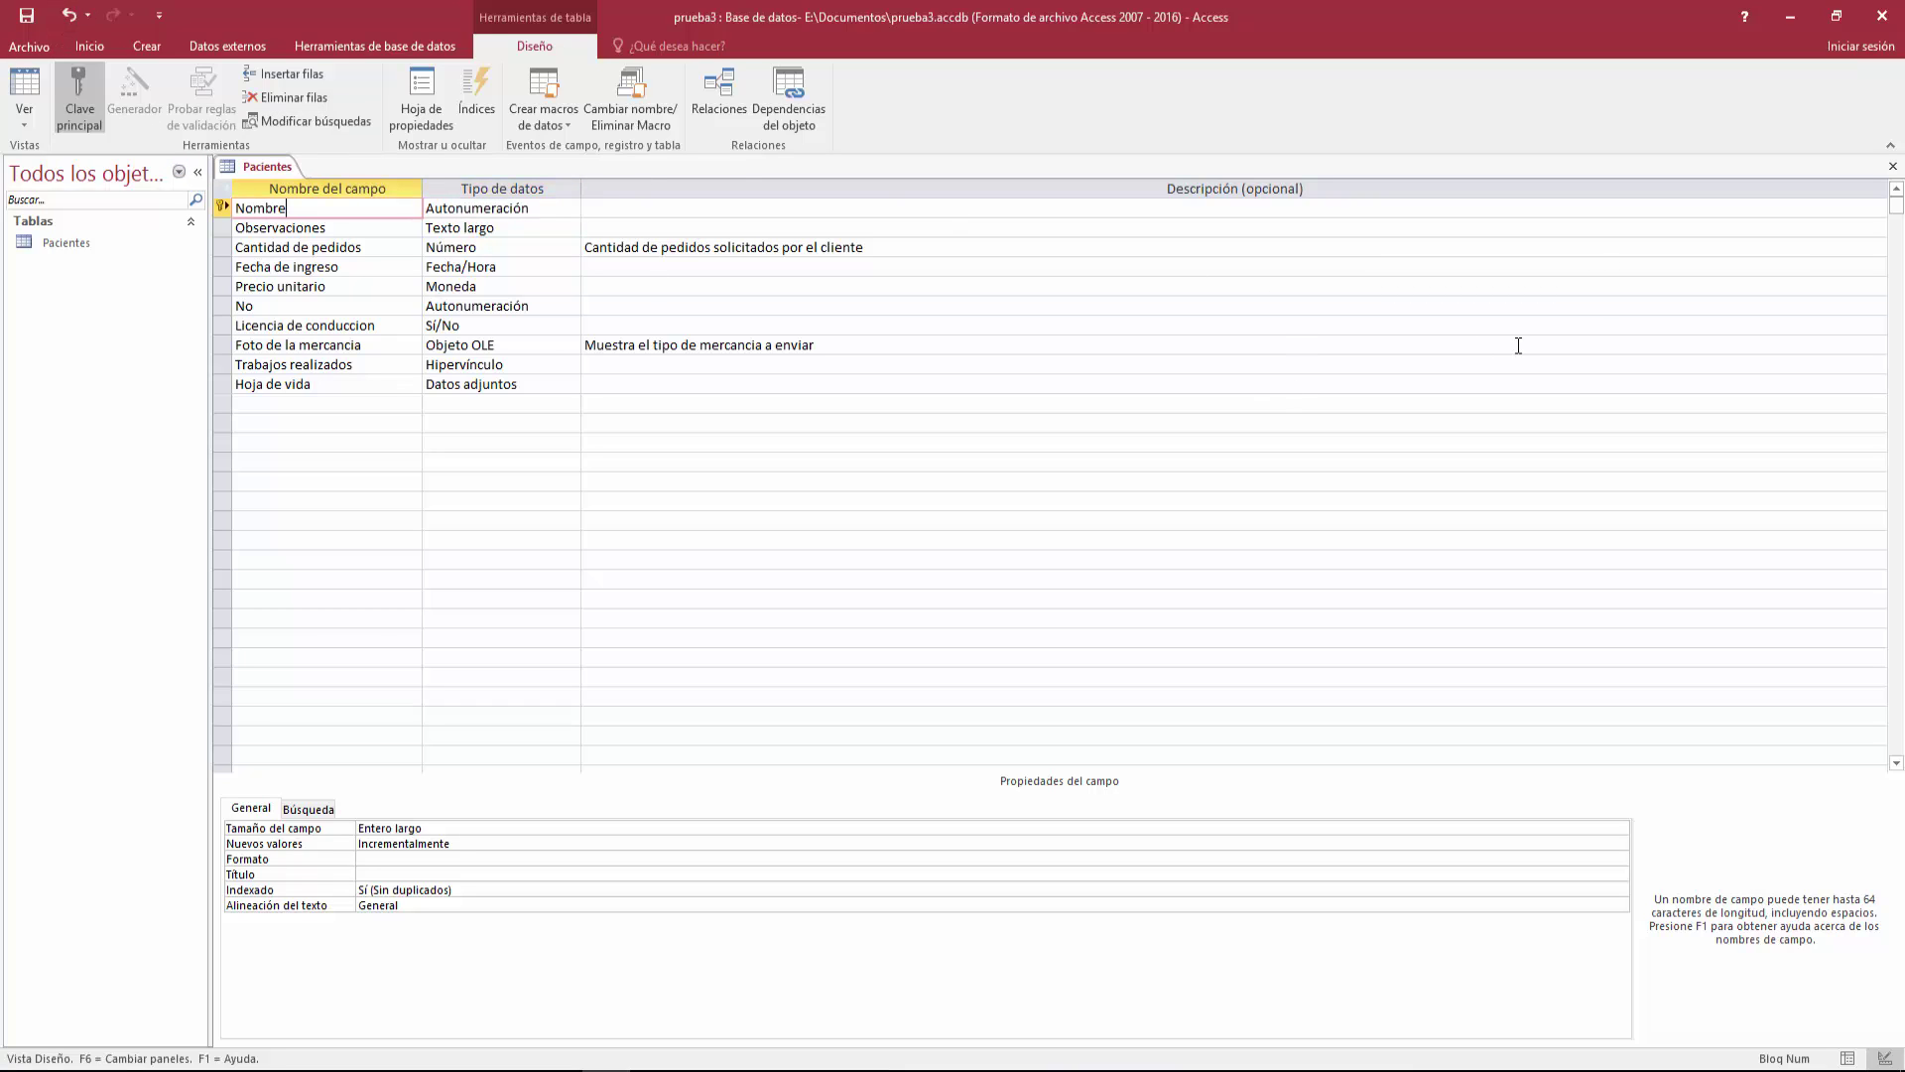
Try again to save the Pacientes design and close the table.
left_click(1893, 166)
left_click(863, 605)
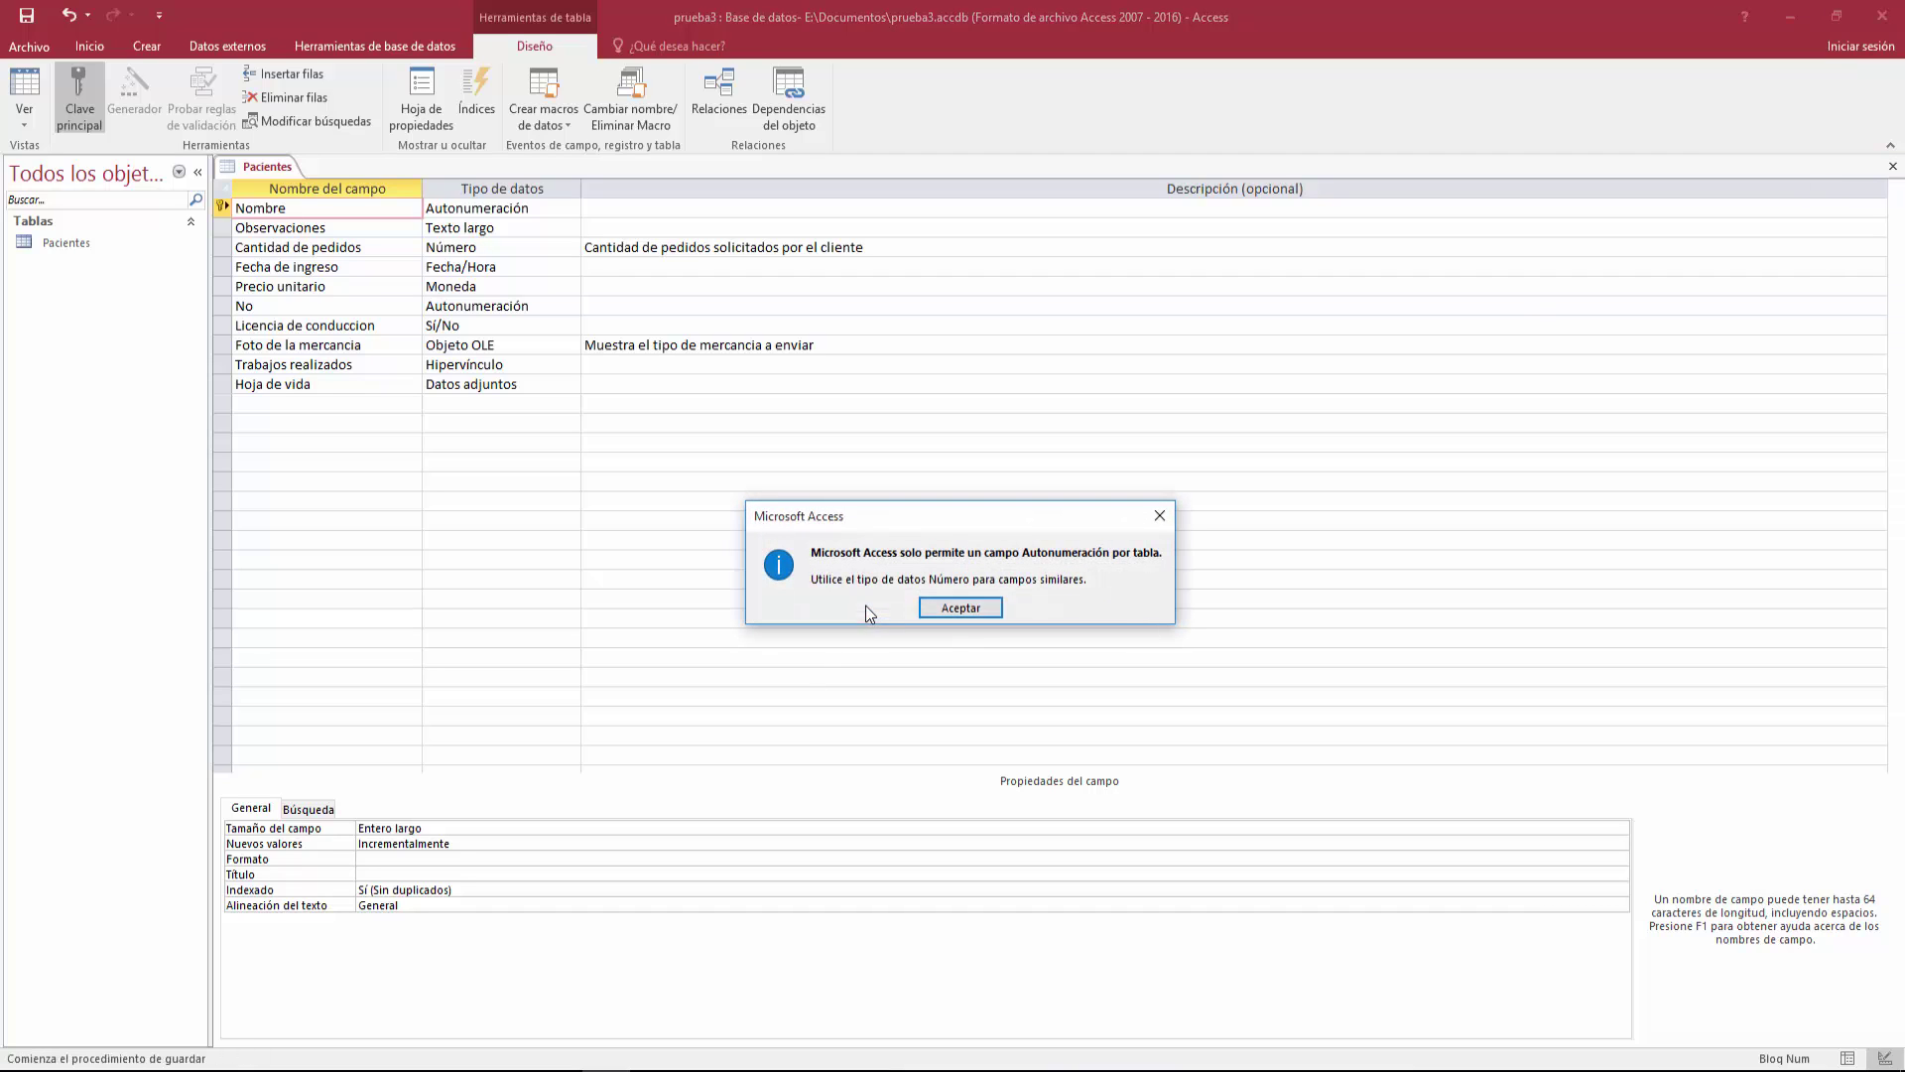
left_click(961, 607)
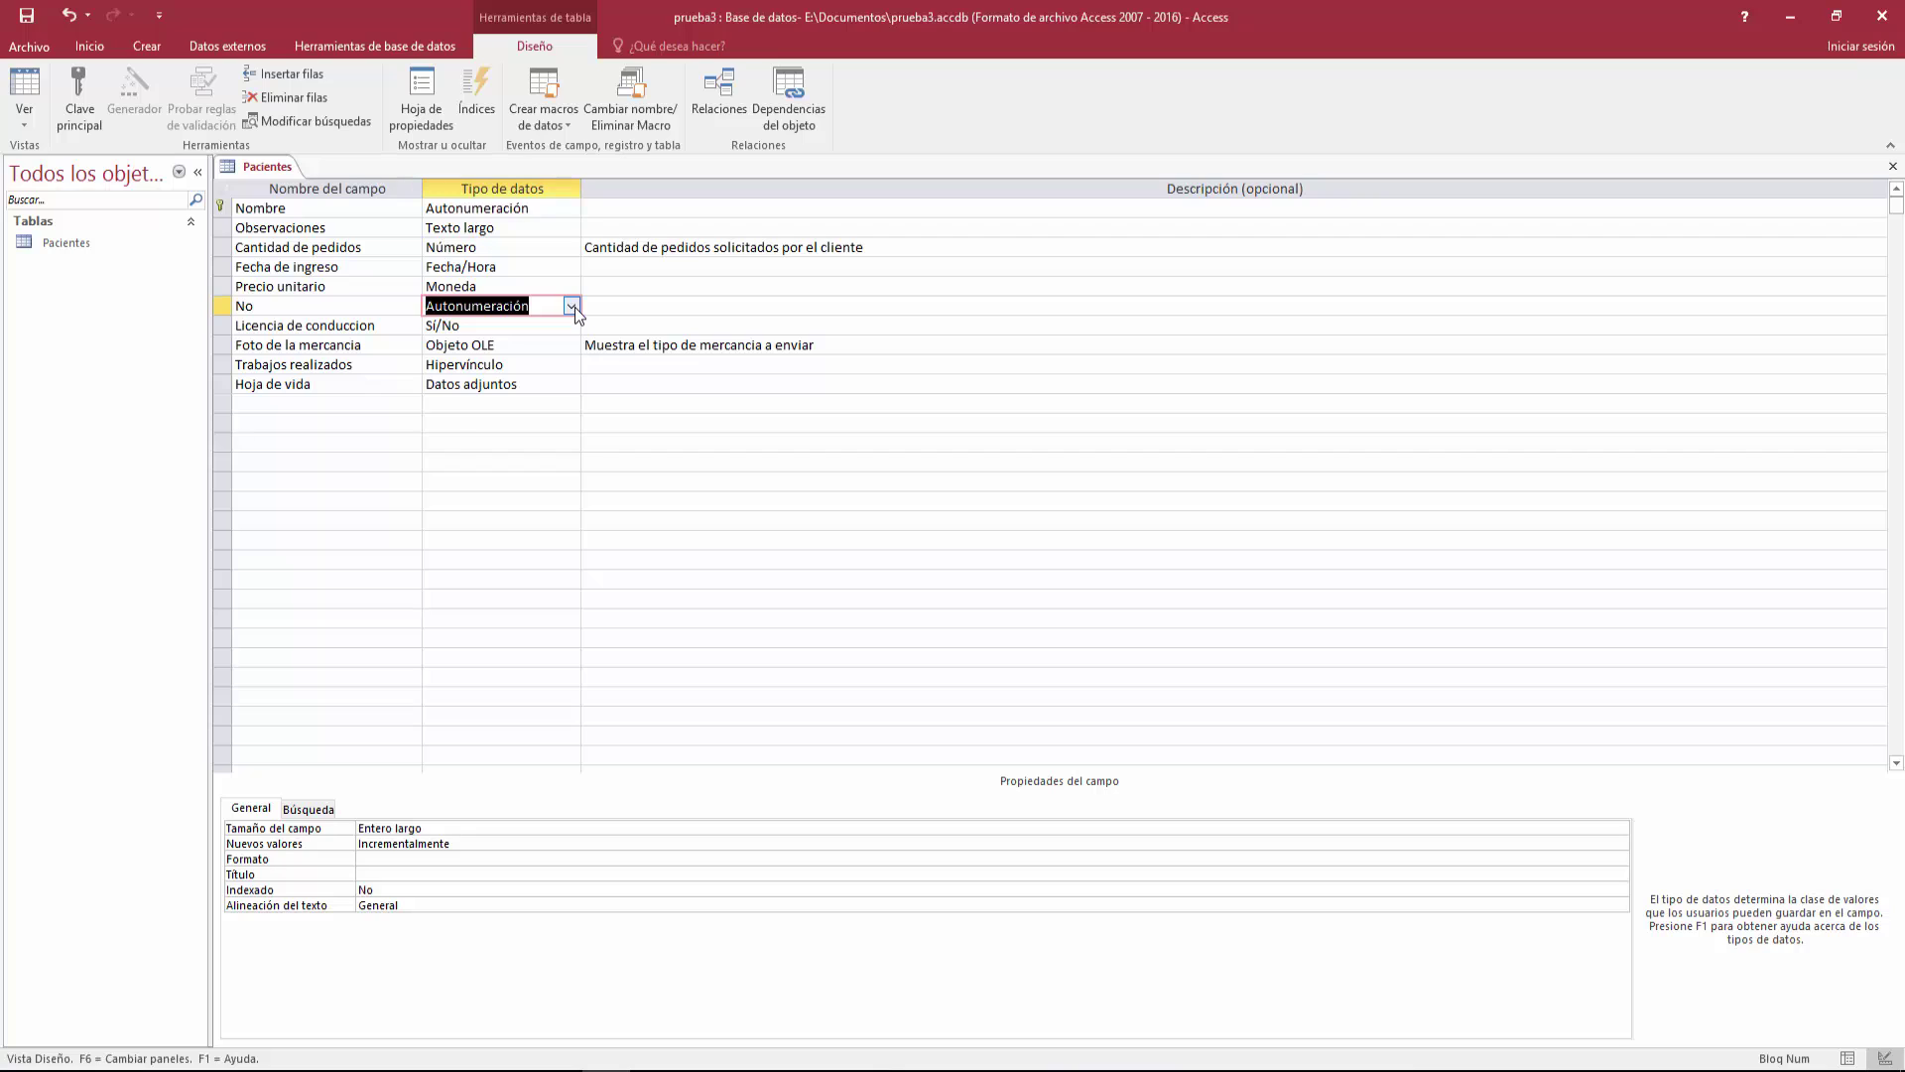
Set the No field's data type to Texto corto, and close the Pacientes table with its design changes saved.
left_click(574, 306)
left_click(571, 330)
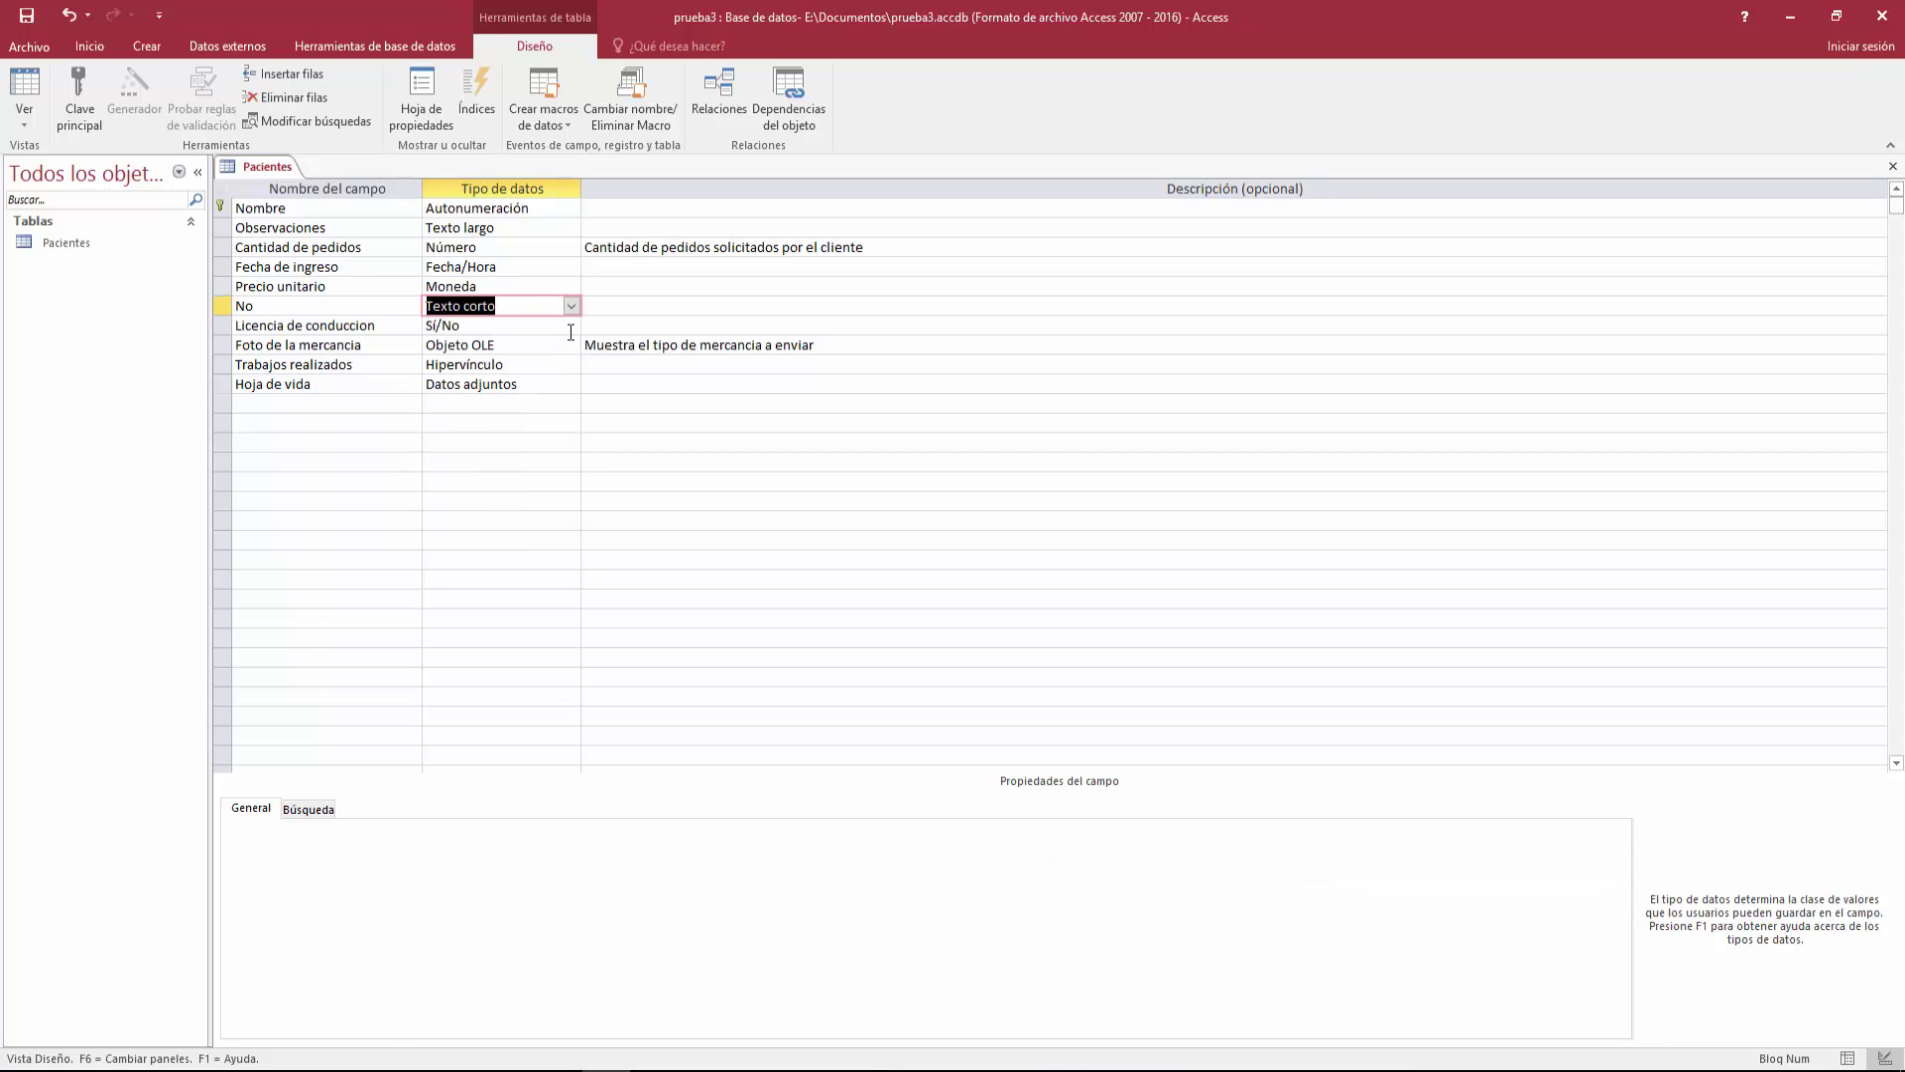
left_click(1893, 165)
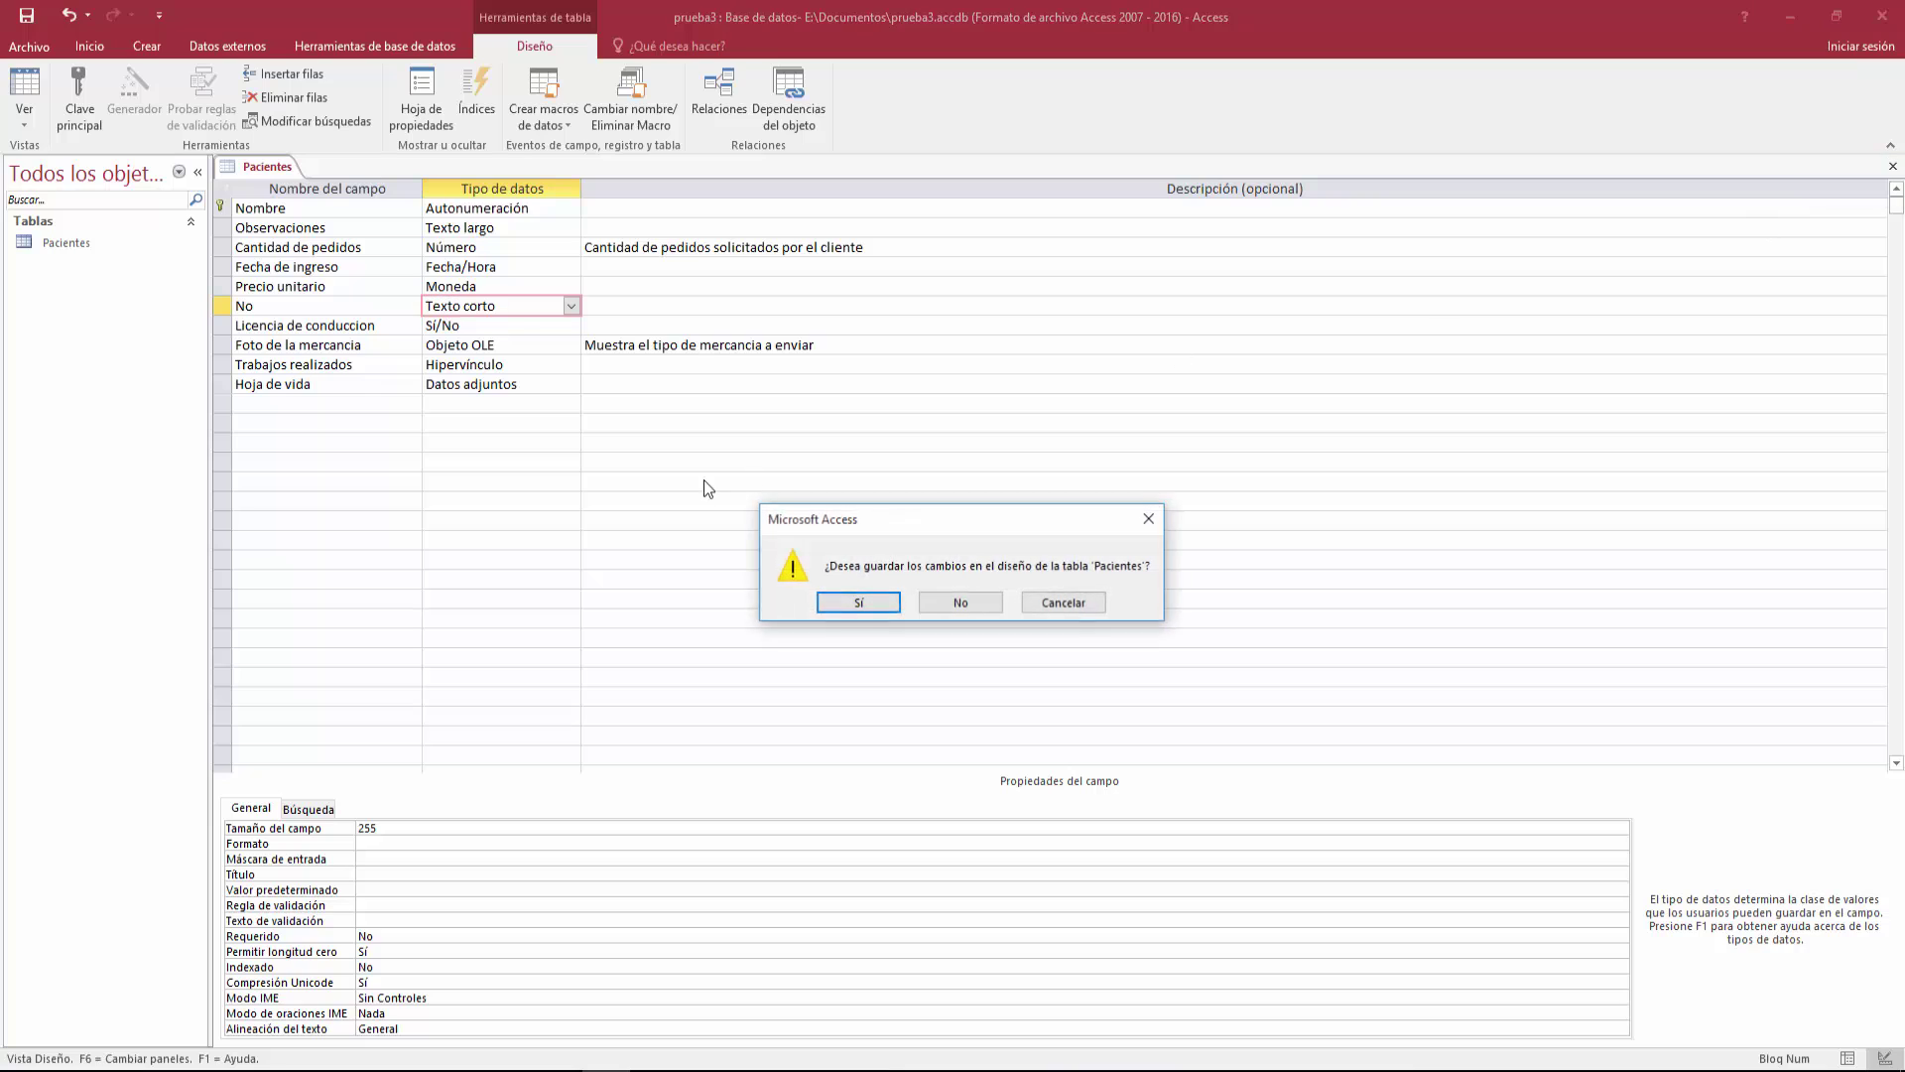
left_click(860, 602)
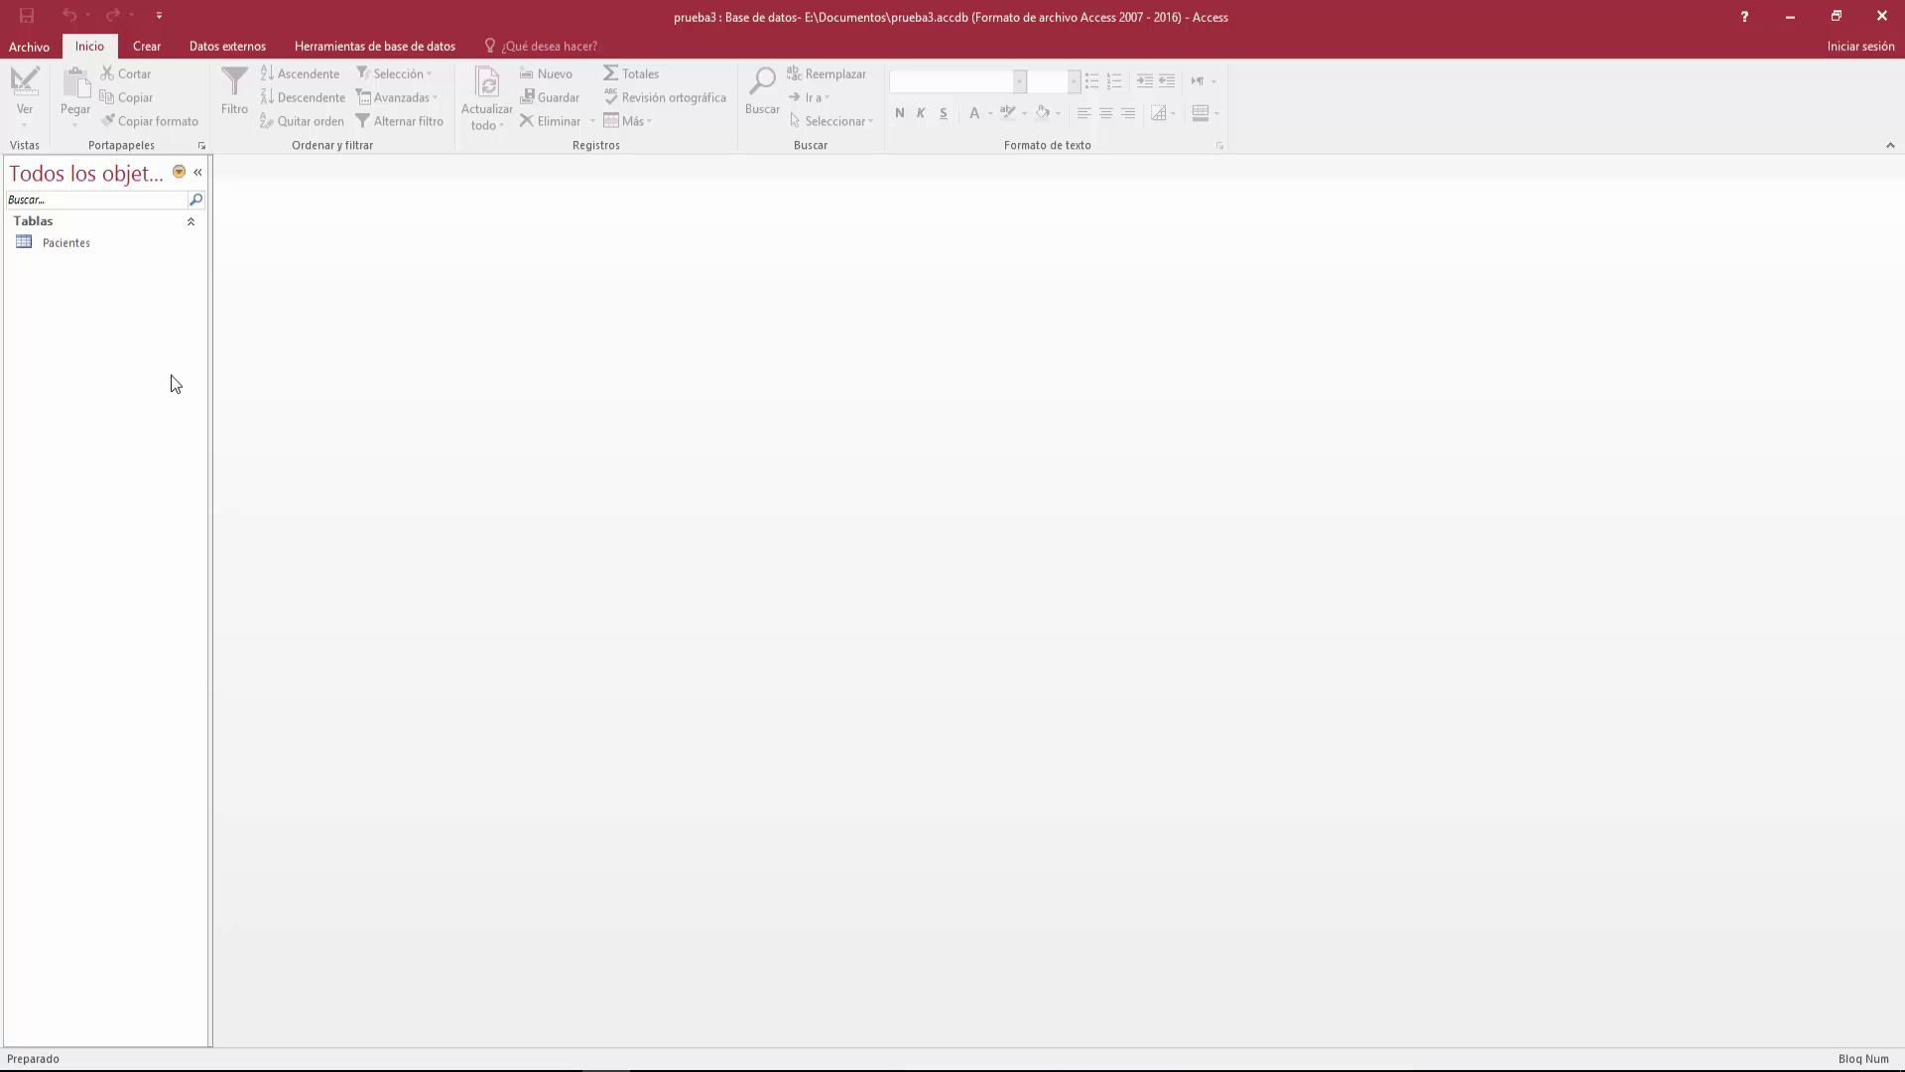
Duplicate the Pacientes table with structure and data under the name Copia de Pacientes.
left_click(87, 248)
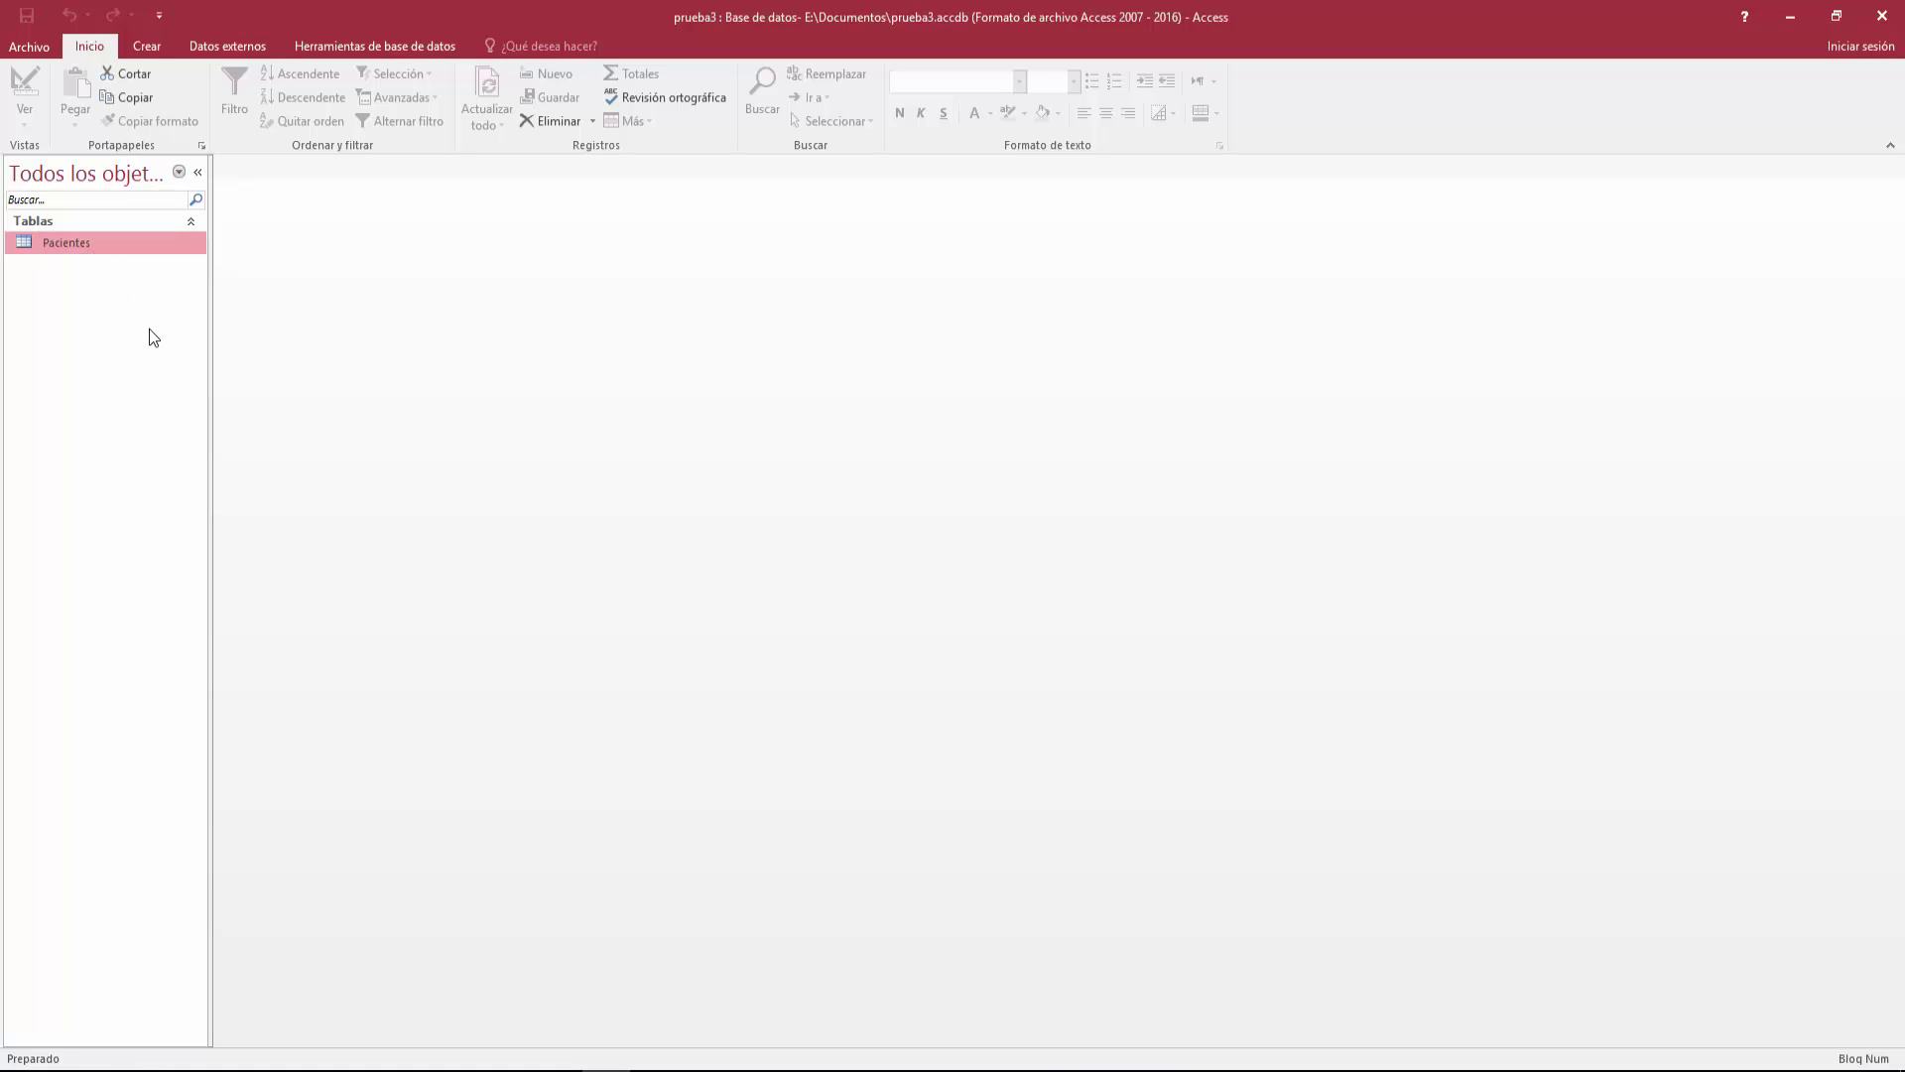
right_click(91, 243)
right_click(111, 301)
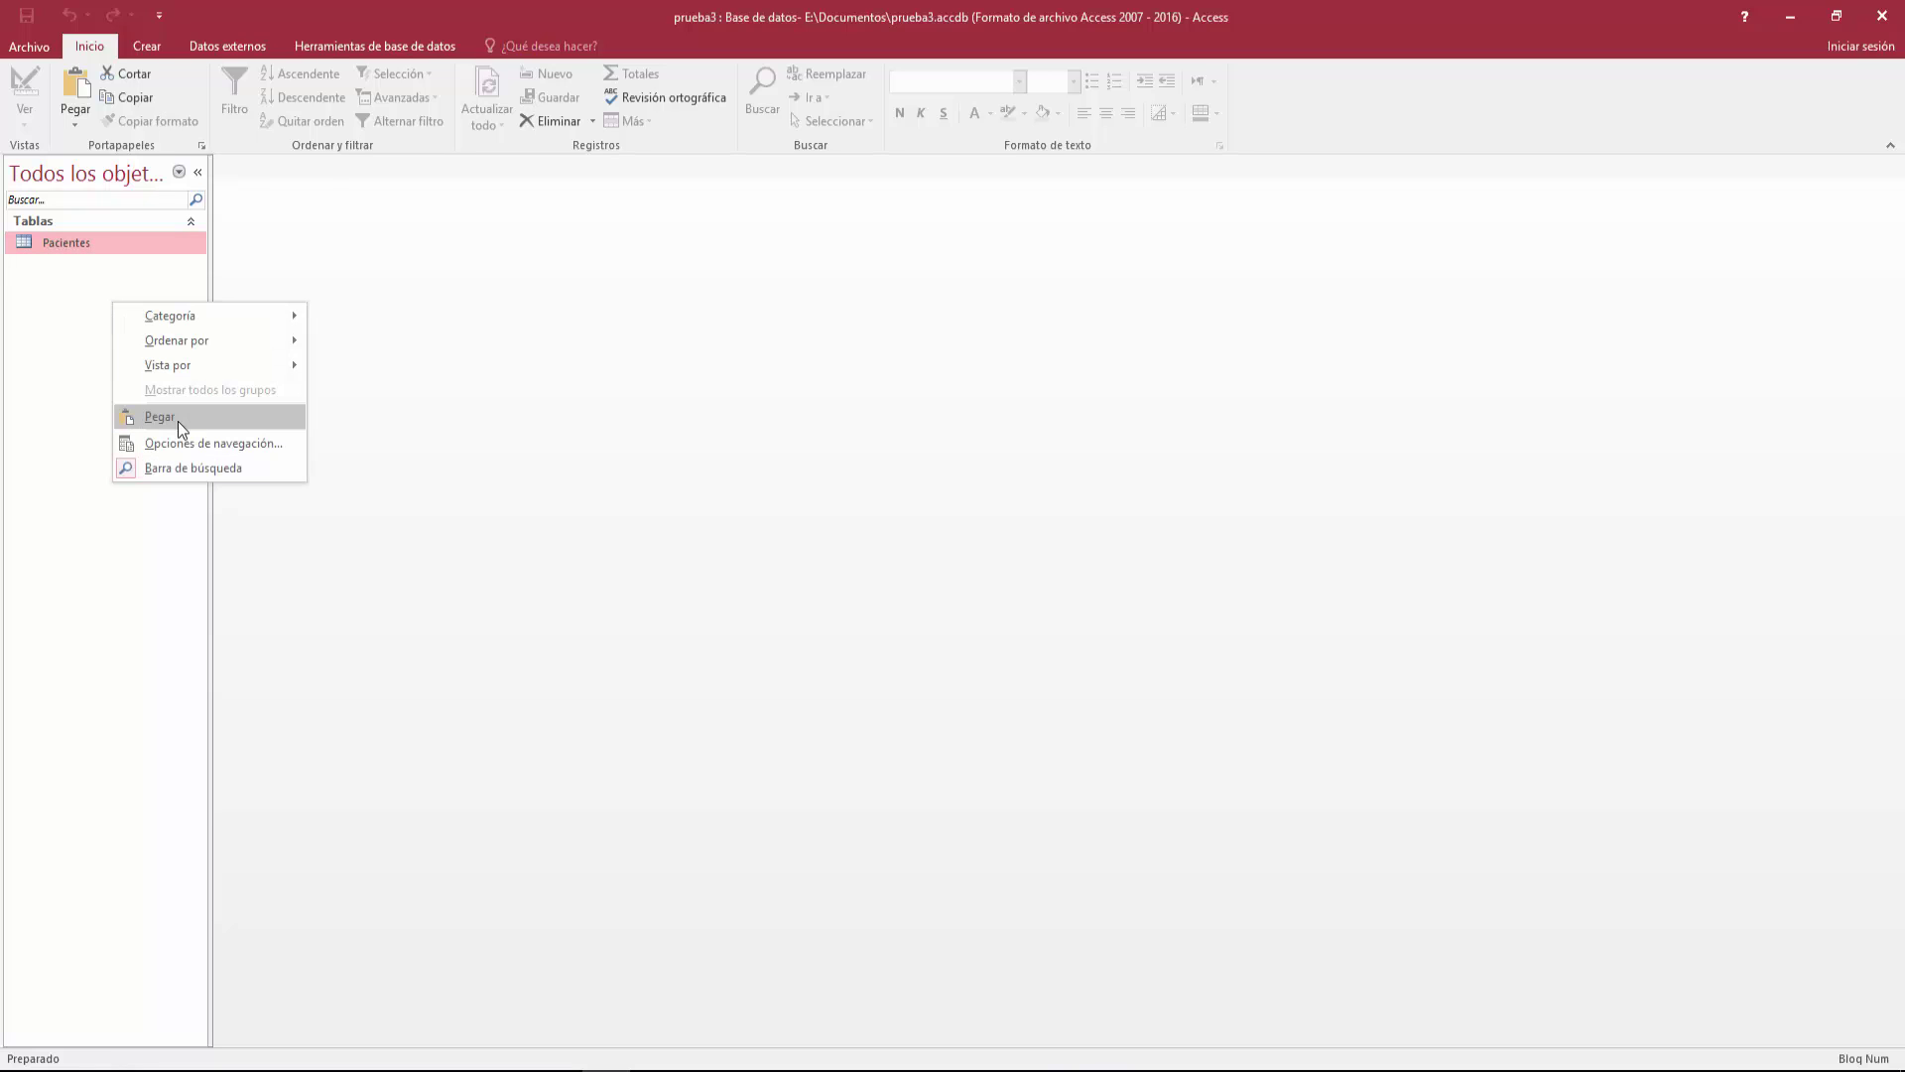
left_click(176, 418)
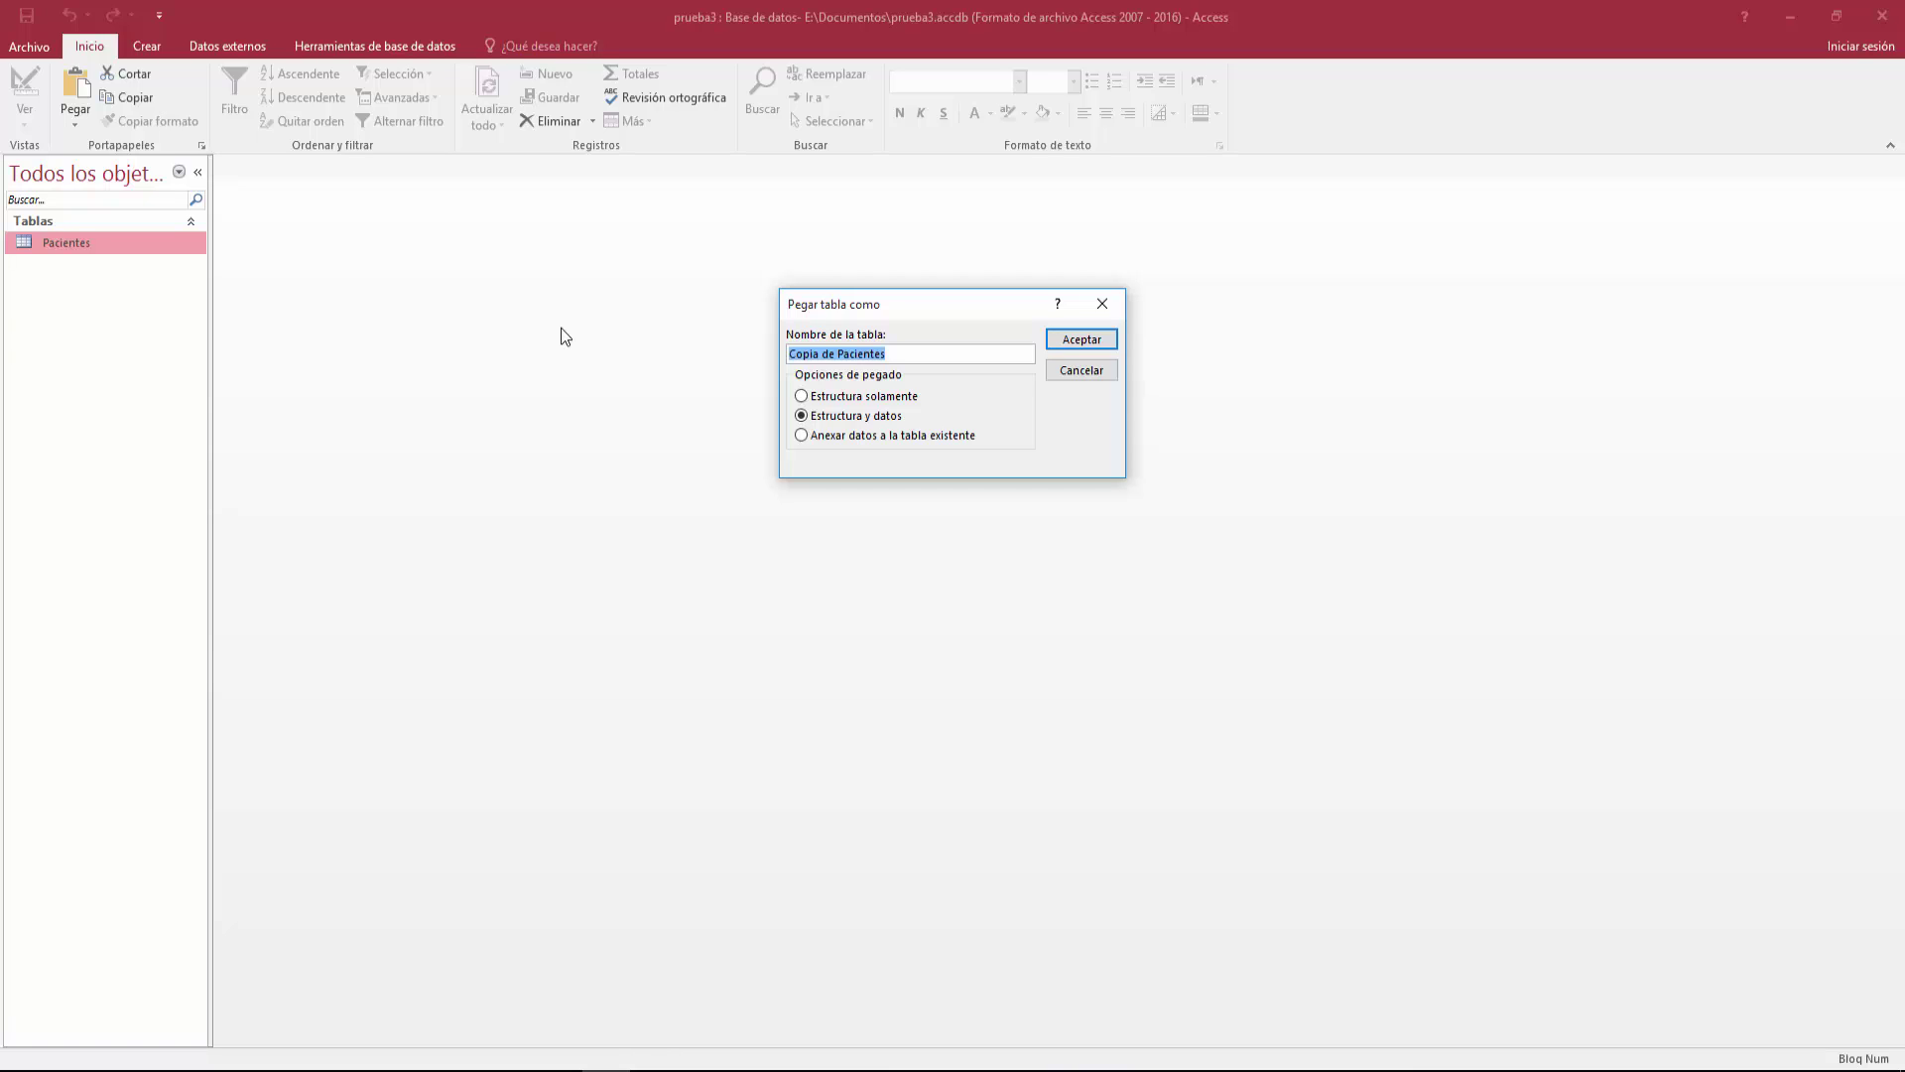
left_click(1082, 341)
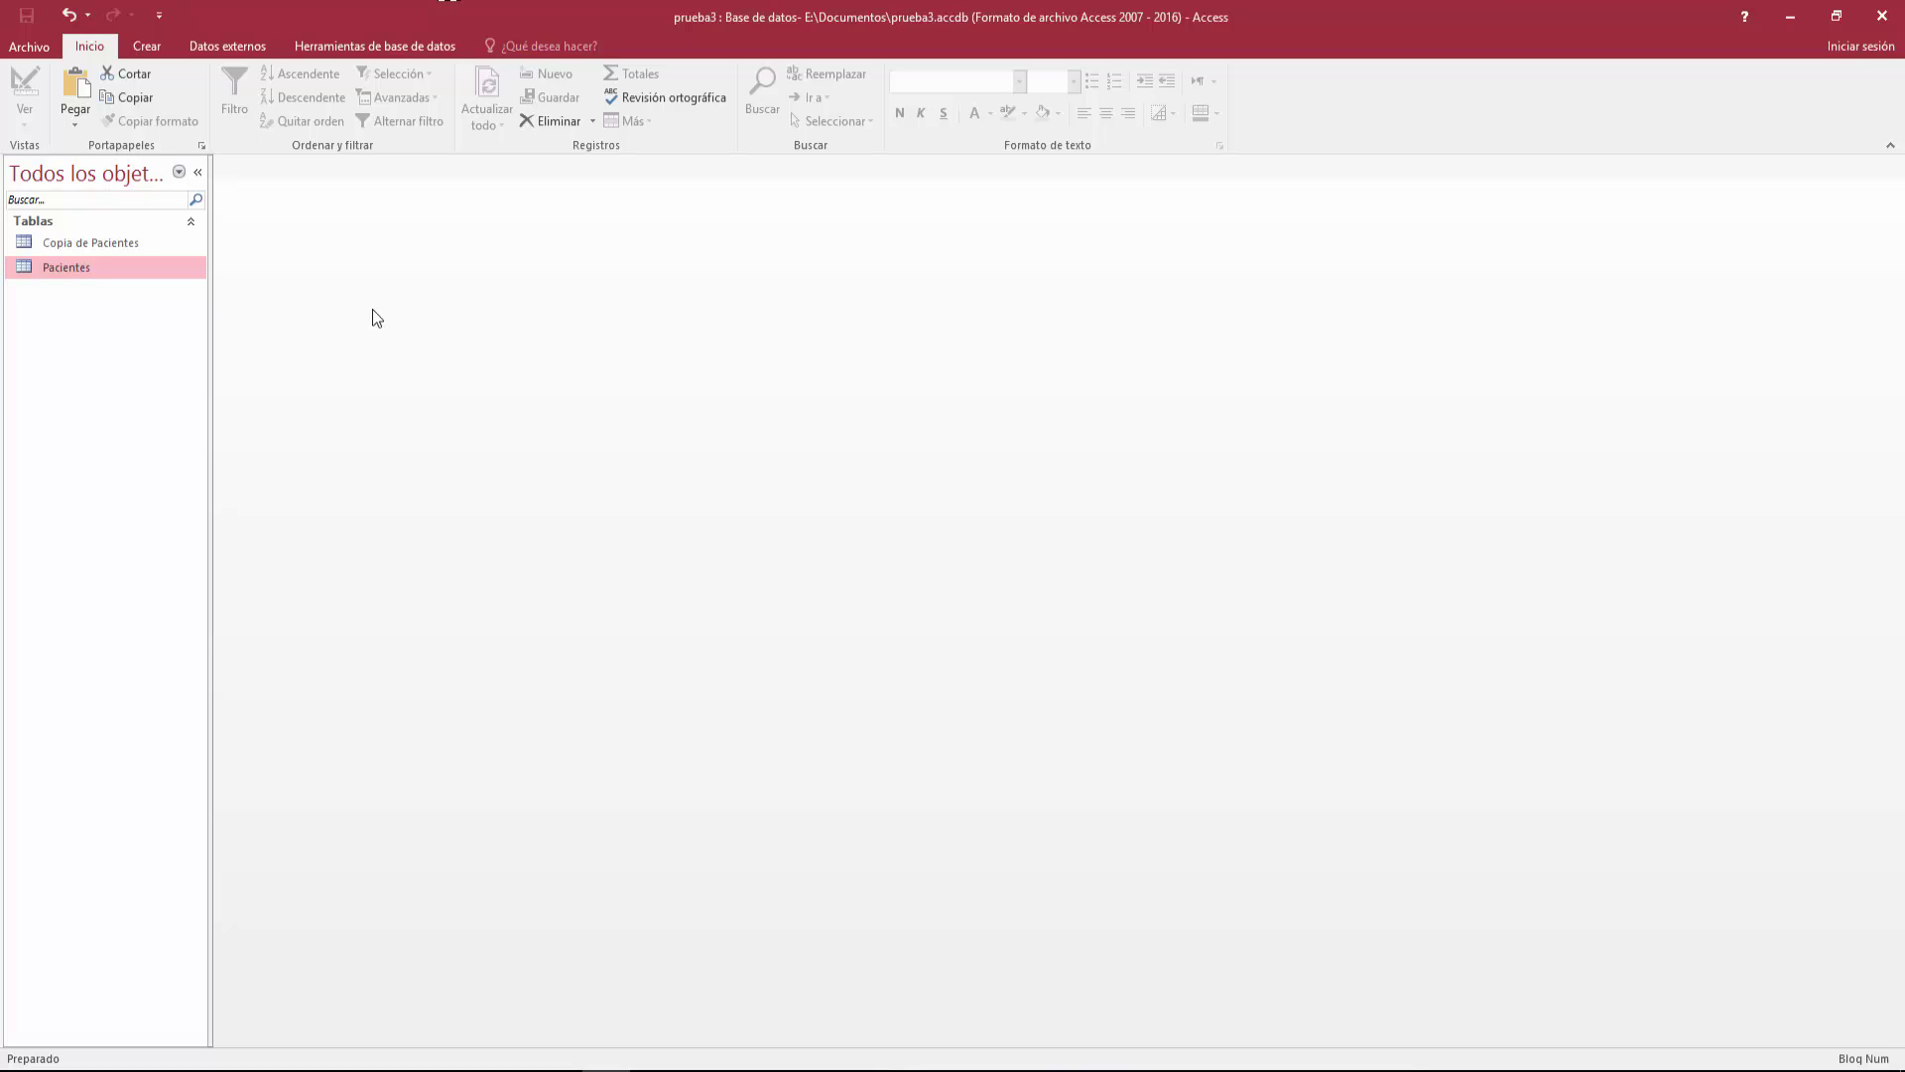
Open the original Pacientes table in Design view and switch it to Datasheet view.
left_click(197, 200)
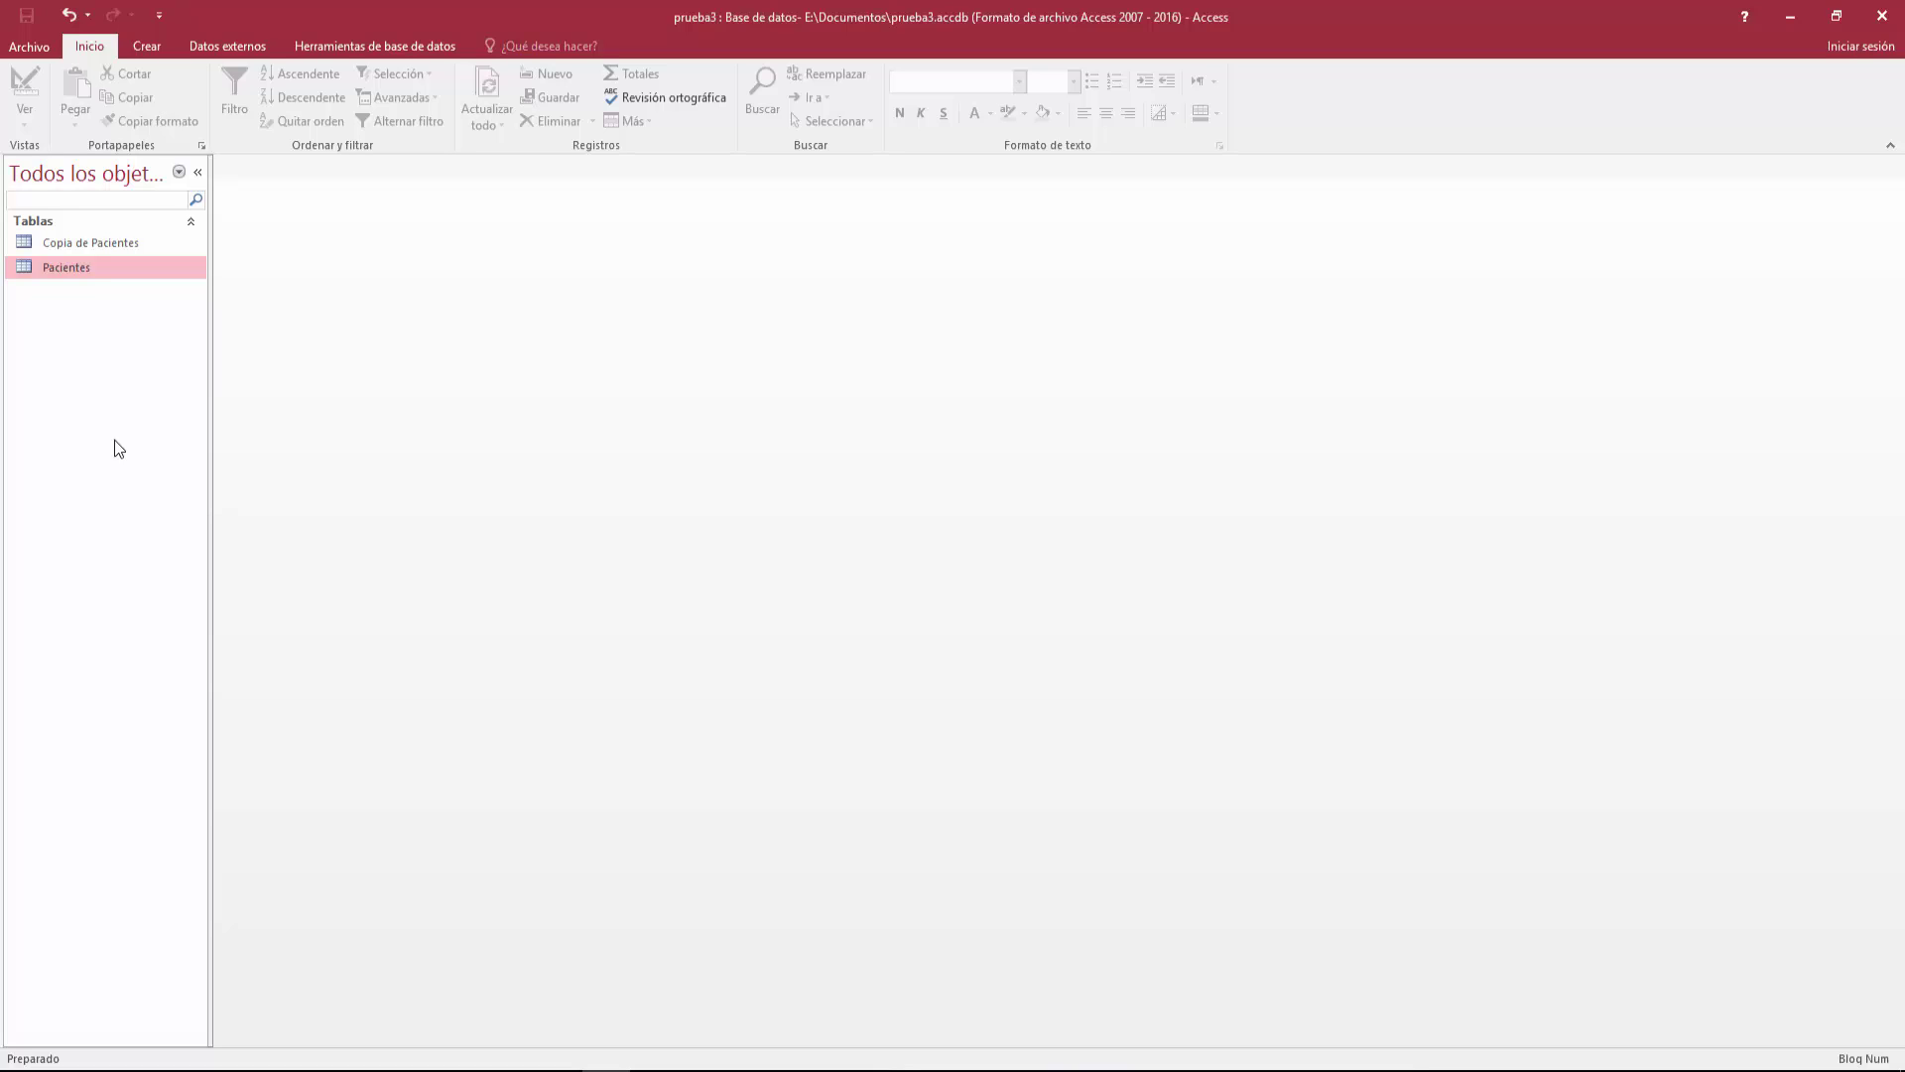
right_click(80, 266)
left_click(168, 305)
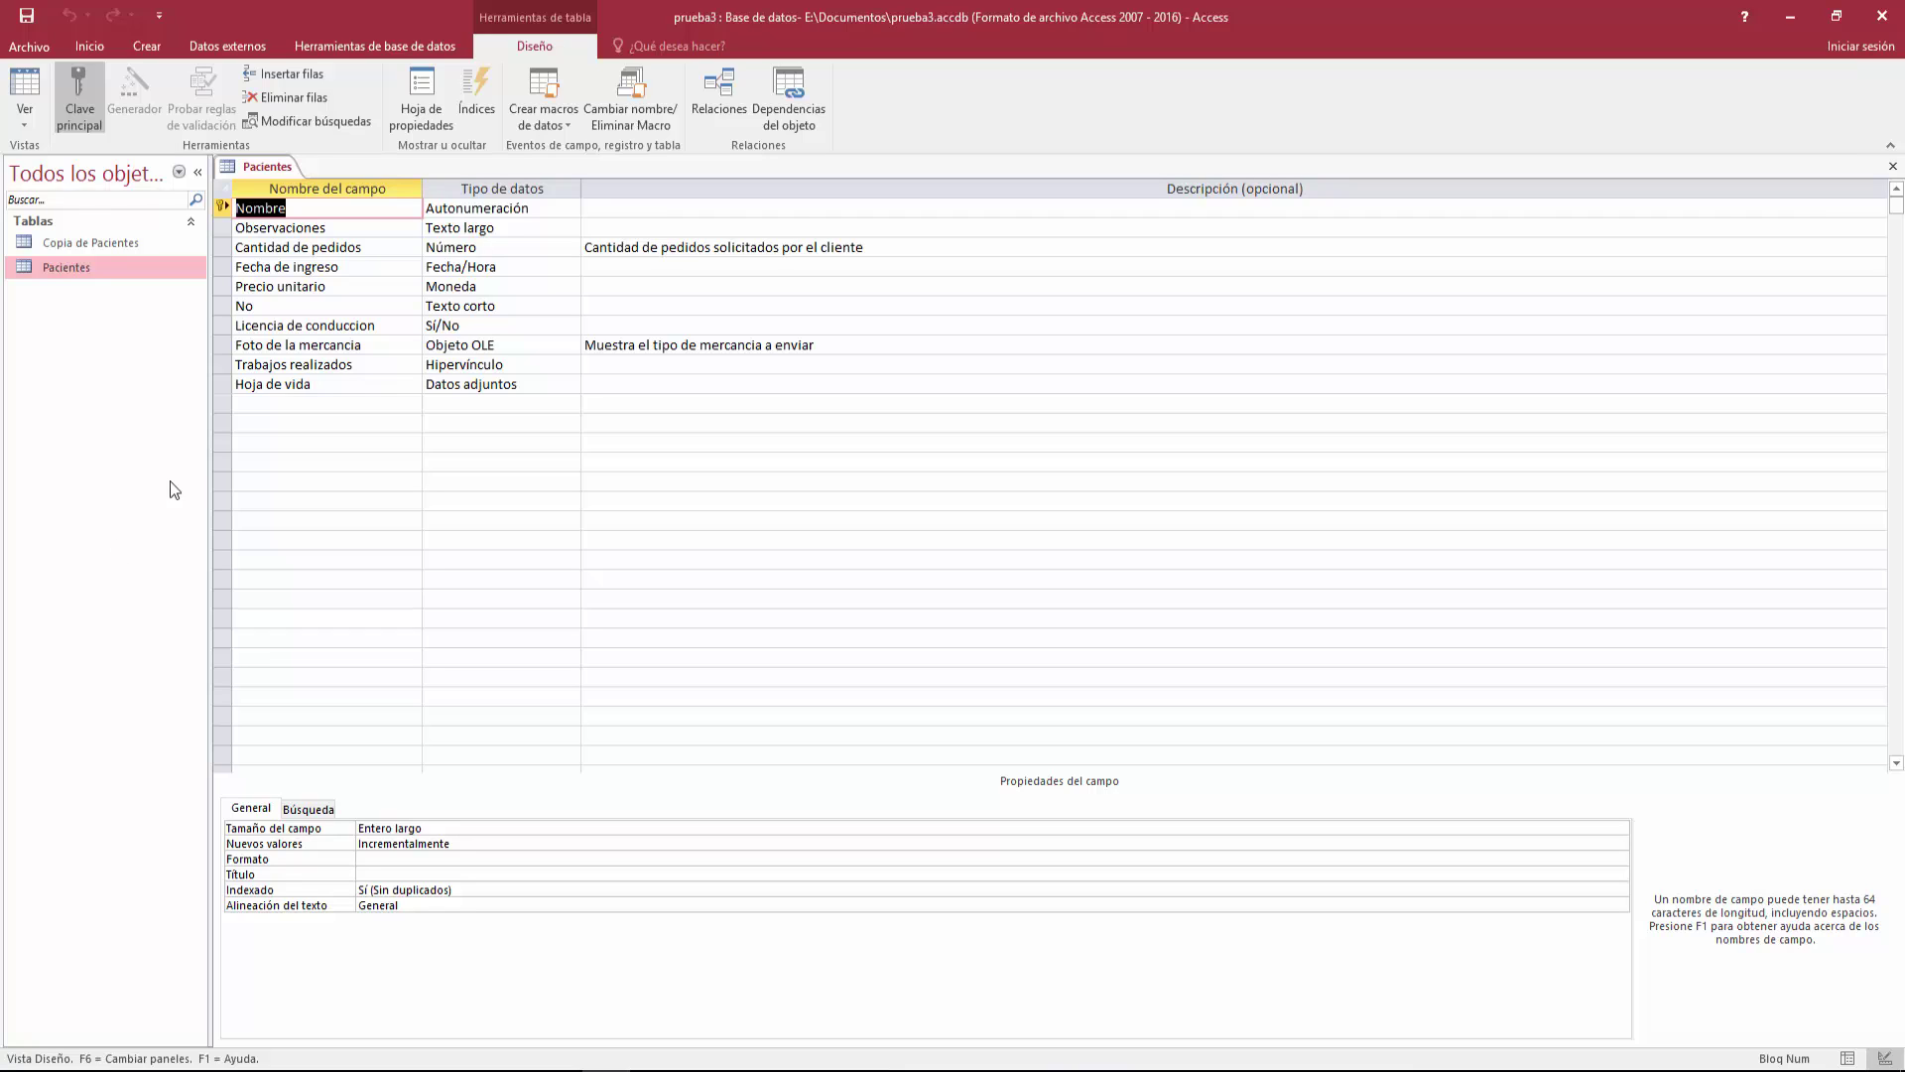
left_click(39, 117)
left_click(44, 165)
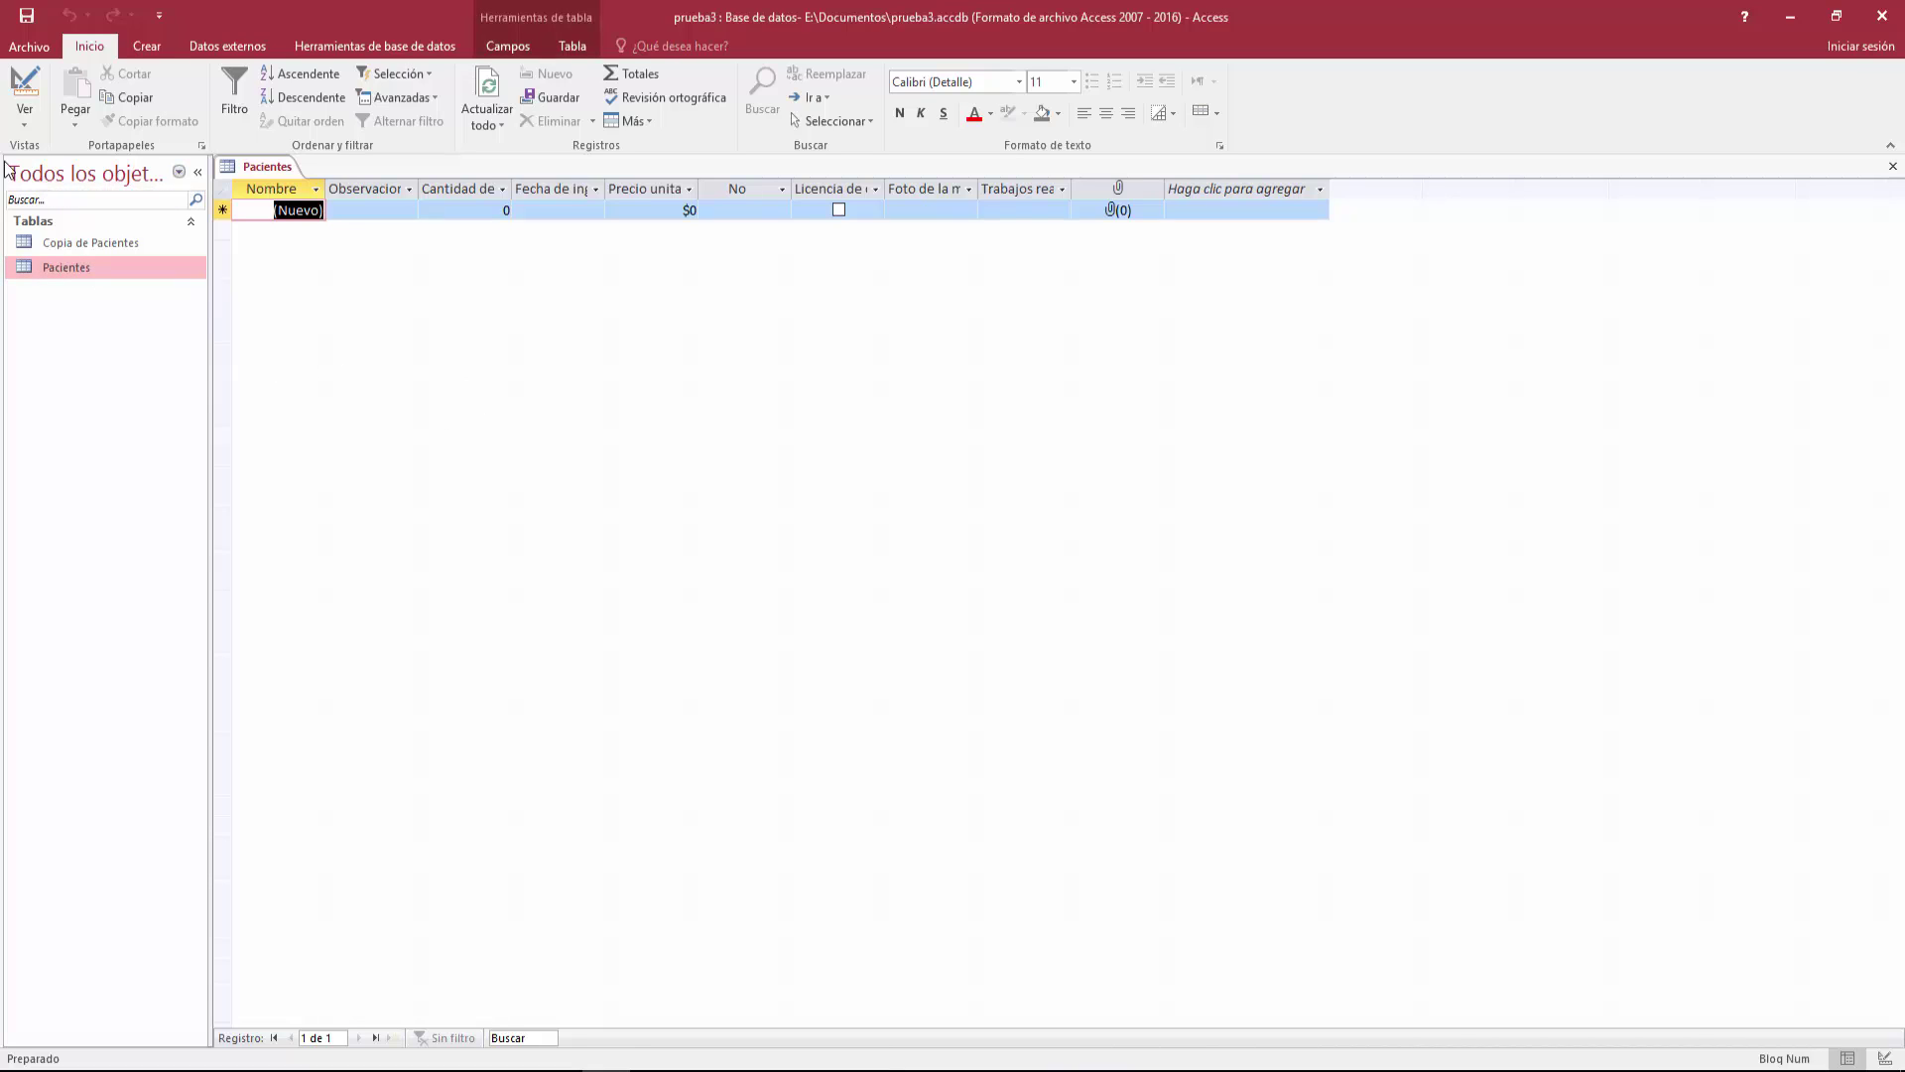
left_click(24, 121)
left_click(84, 336)
left_click(25, 121)
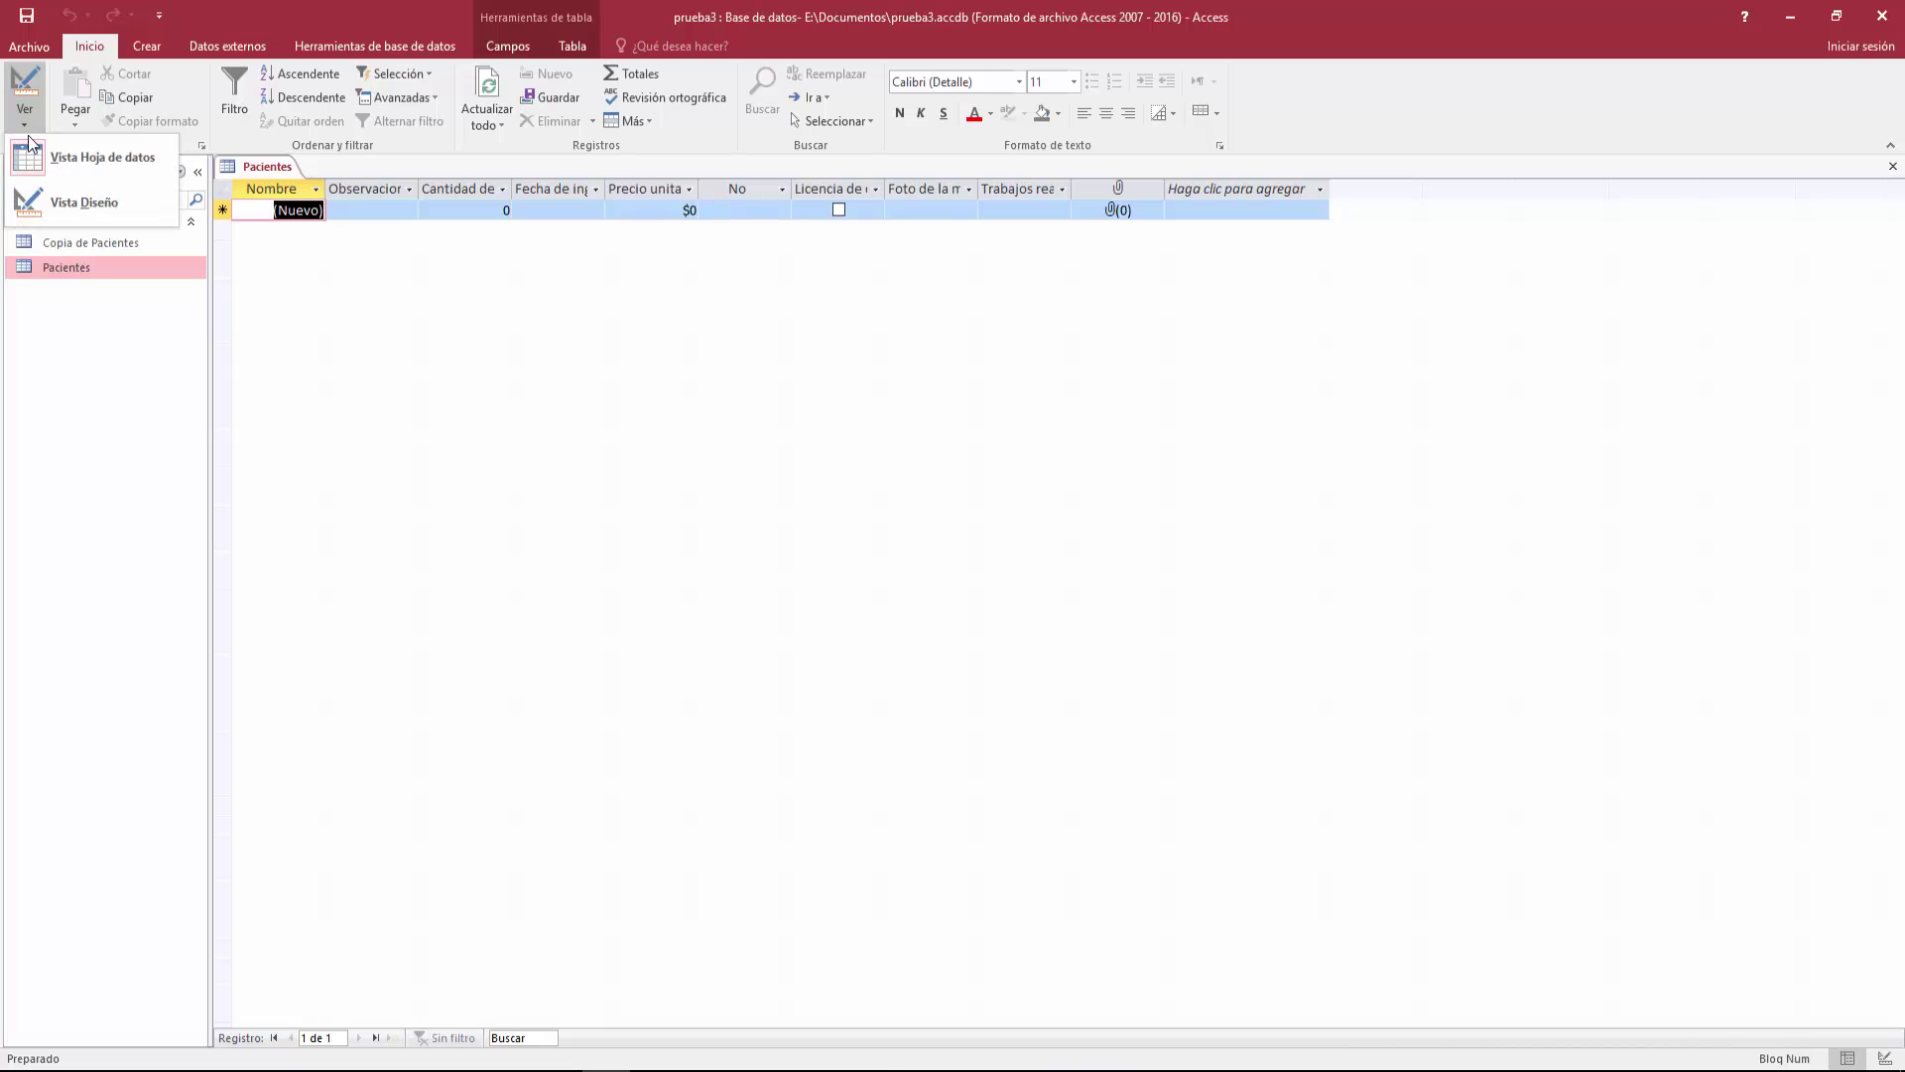
left_click(109, 156)
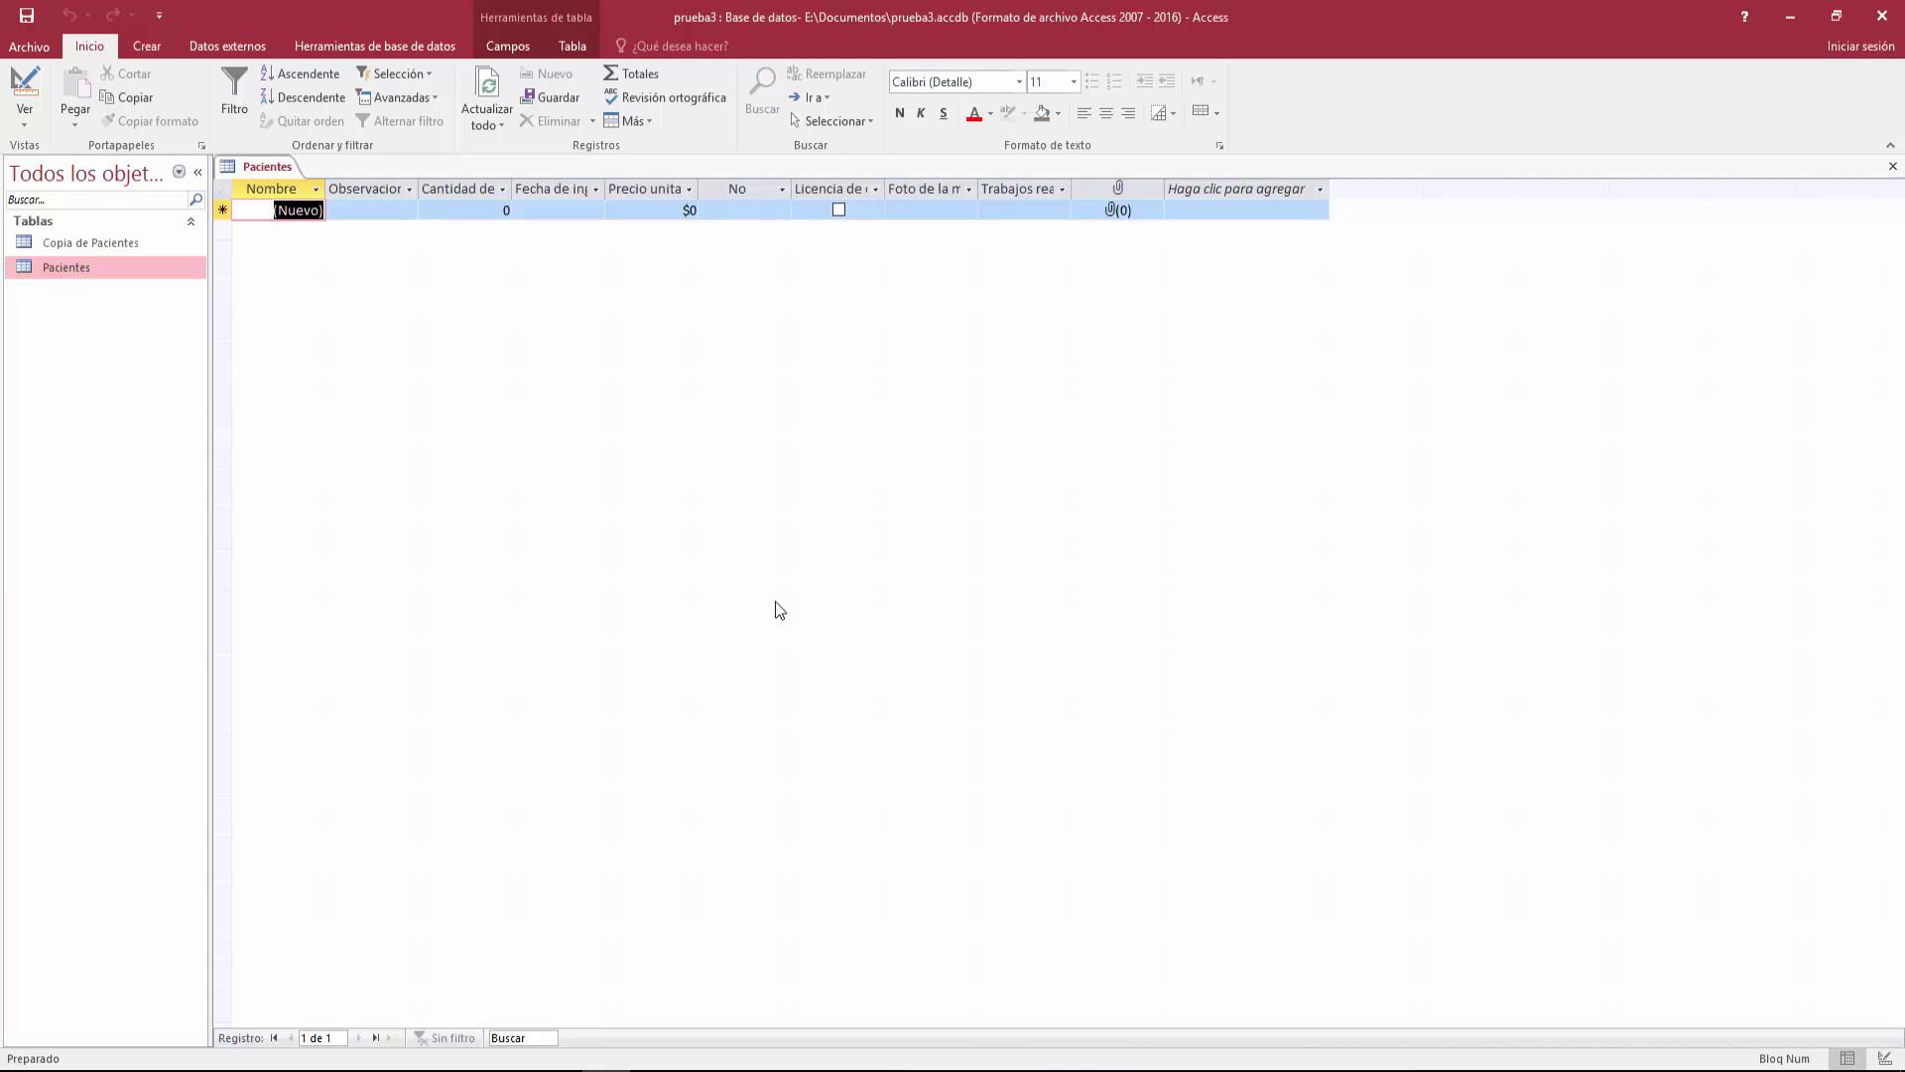
Enter "Registro de analisis" as the Observaciones value of the first record.
key("Tab")
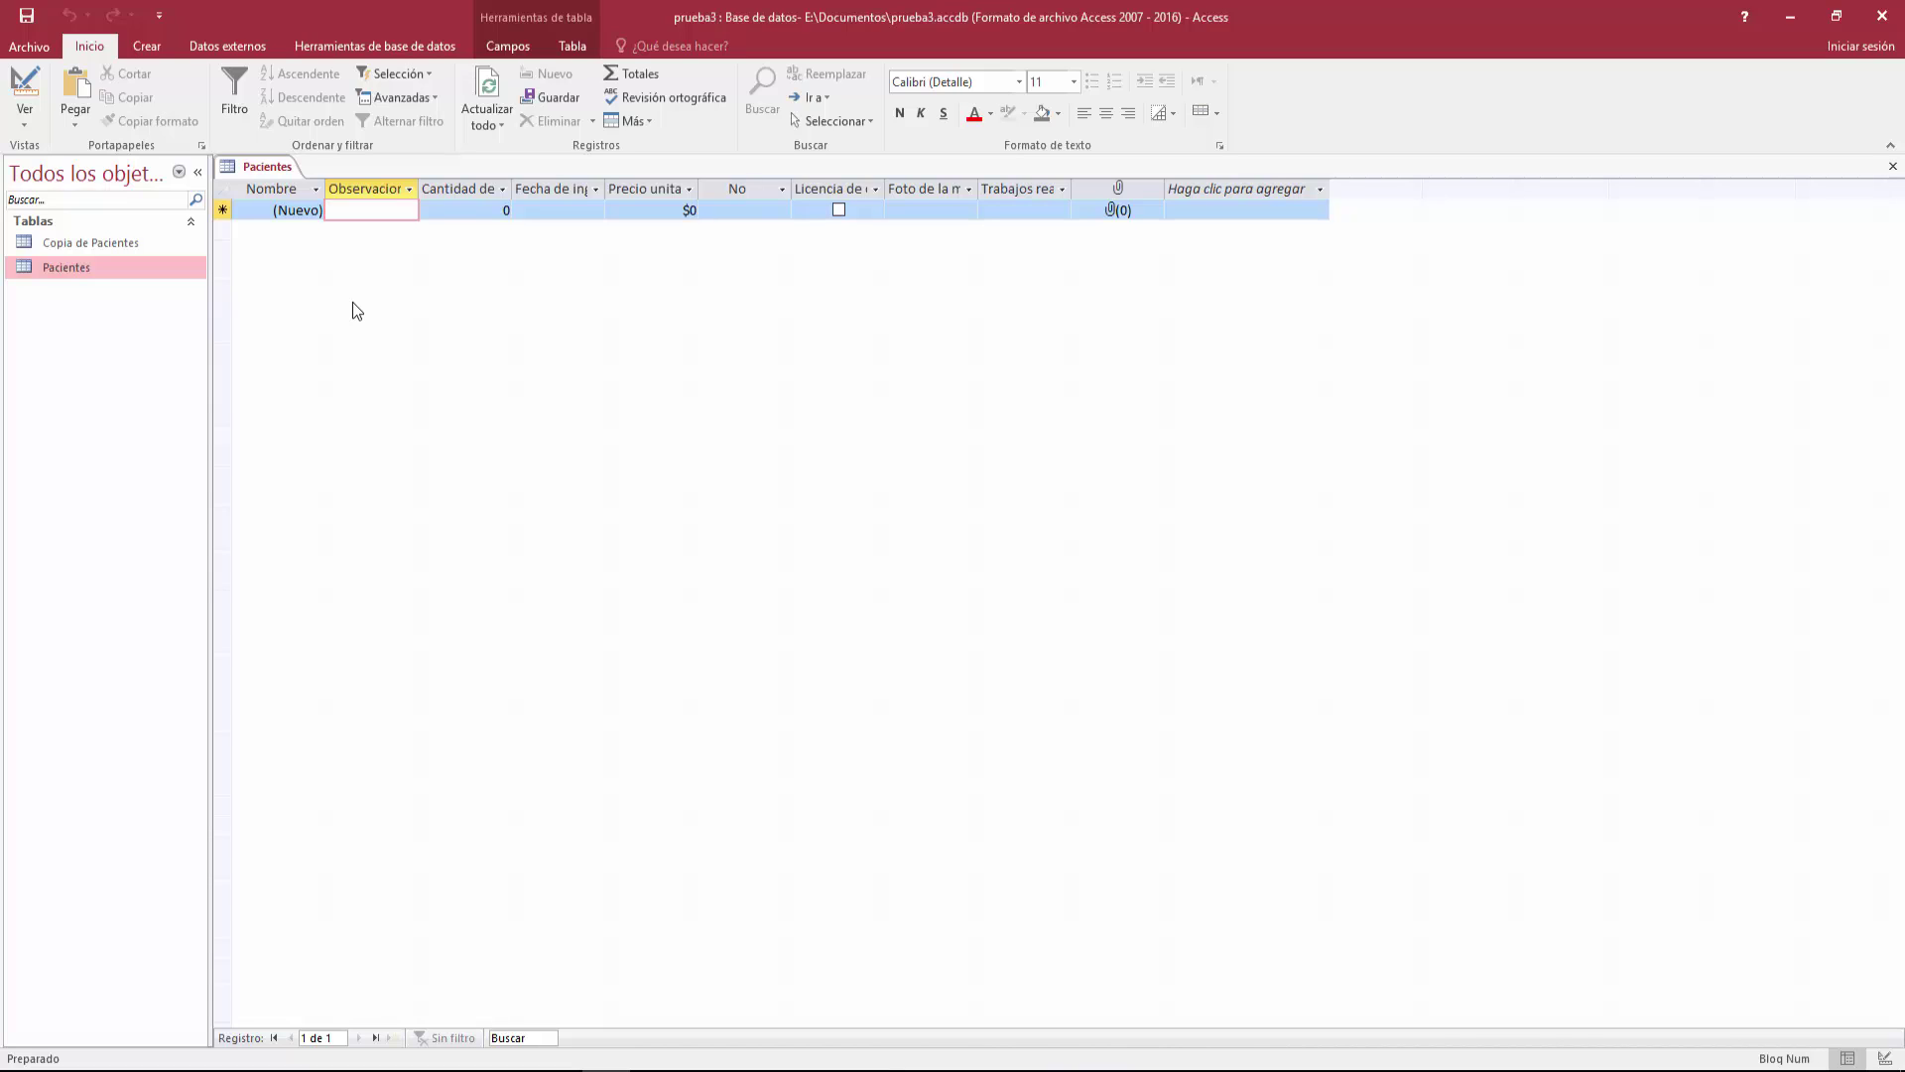
type("Regi")
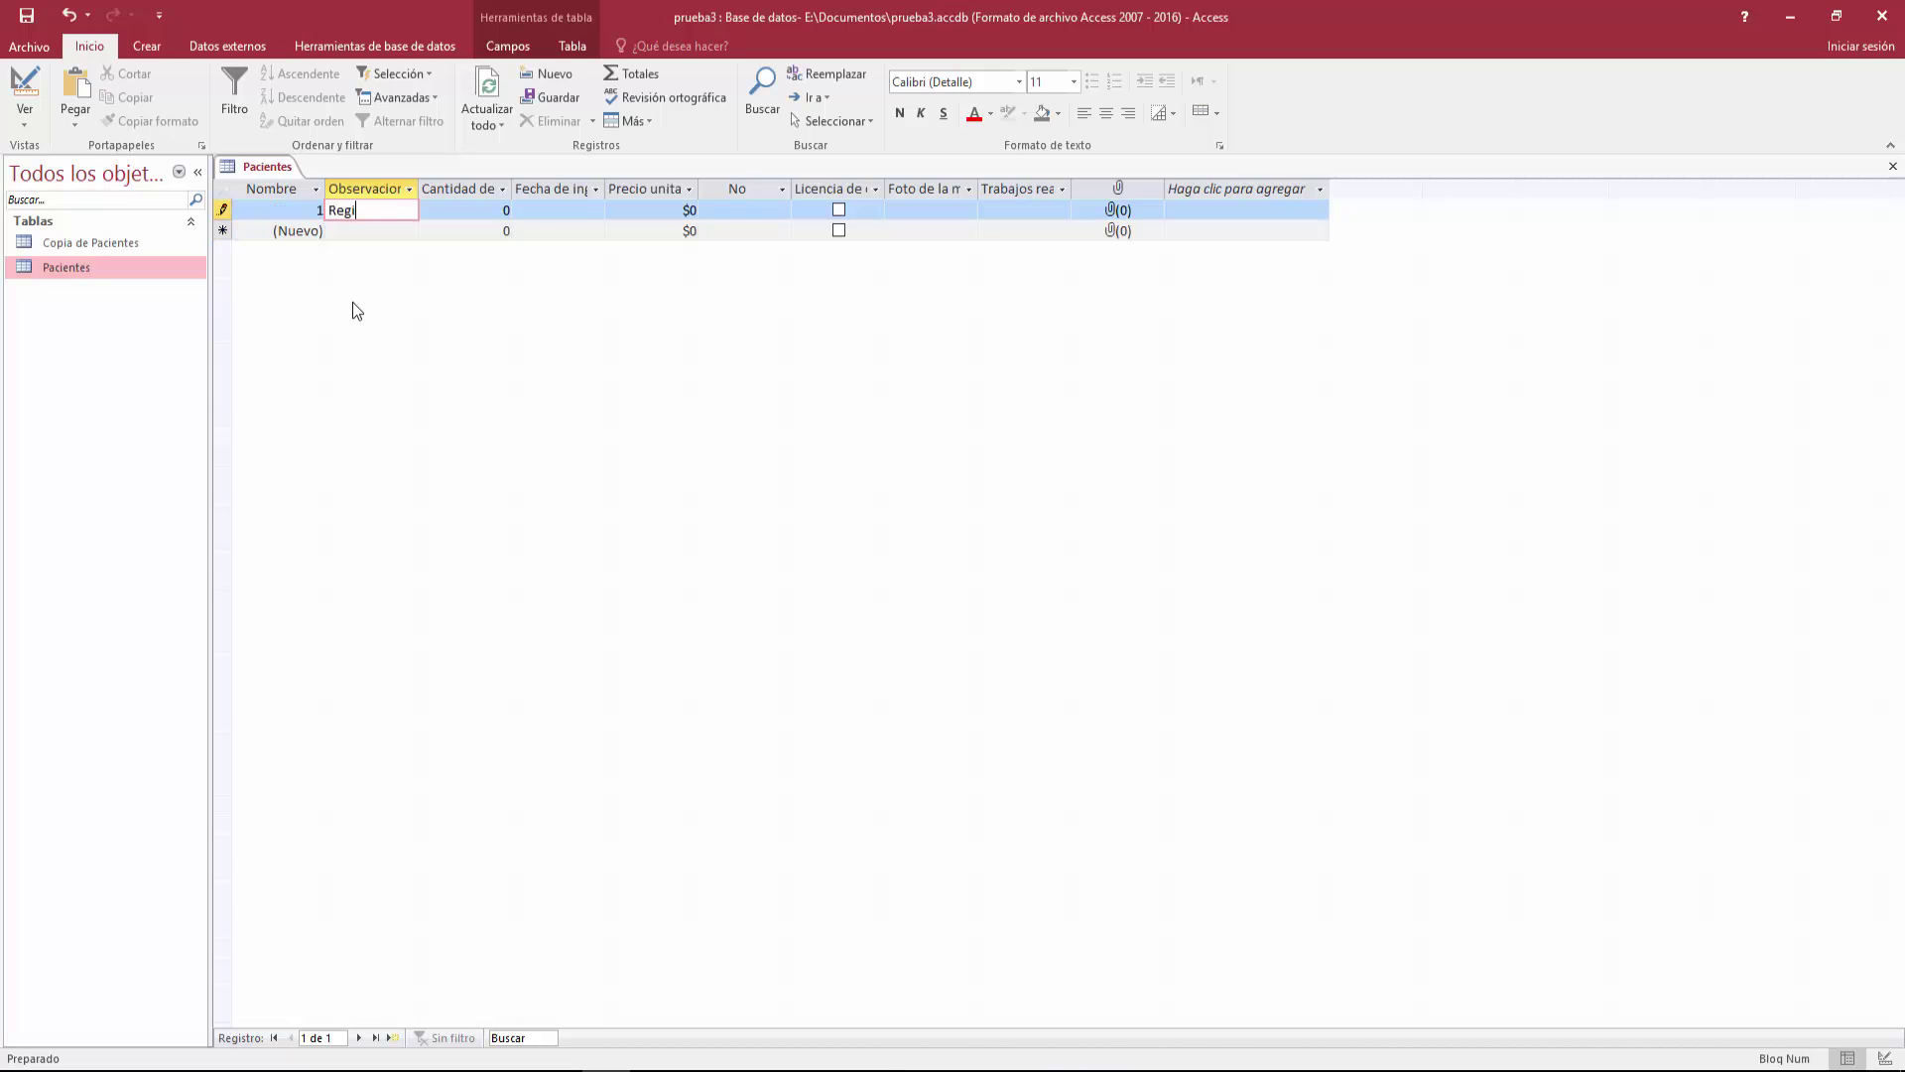
type("stro de analidi")
key("BackSpace")
key("BackSpace")
type("sis")
key("Tab")
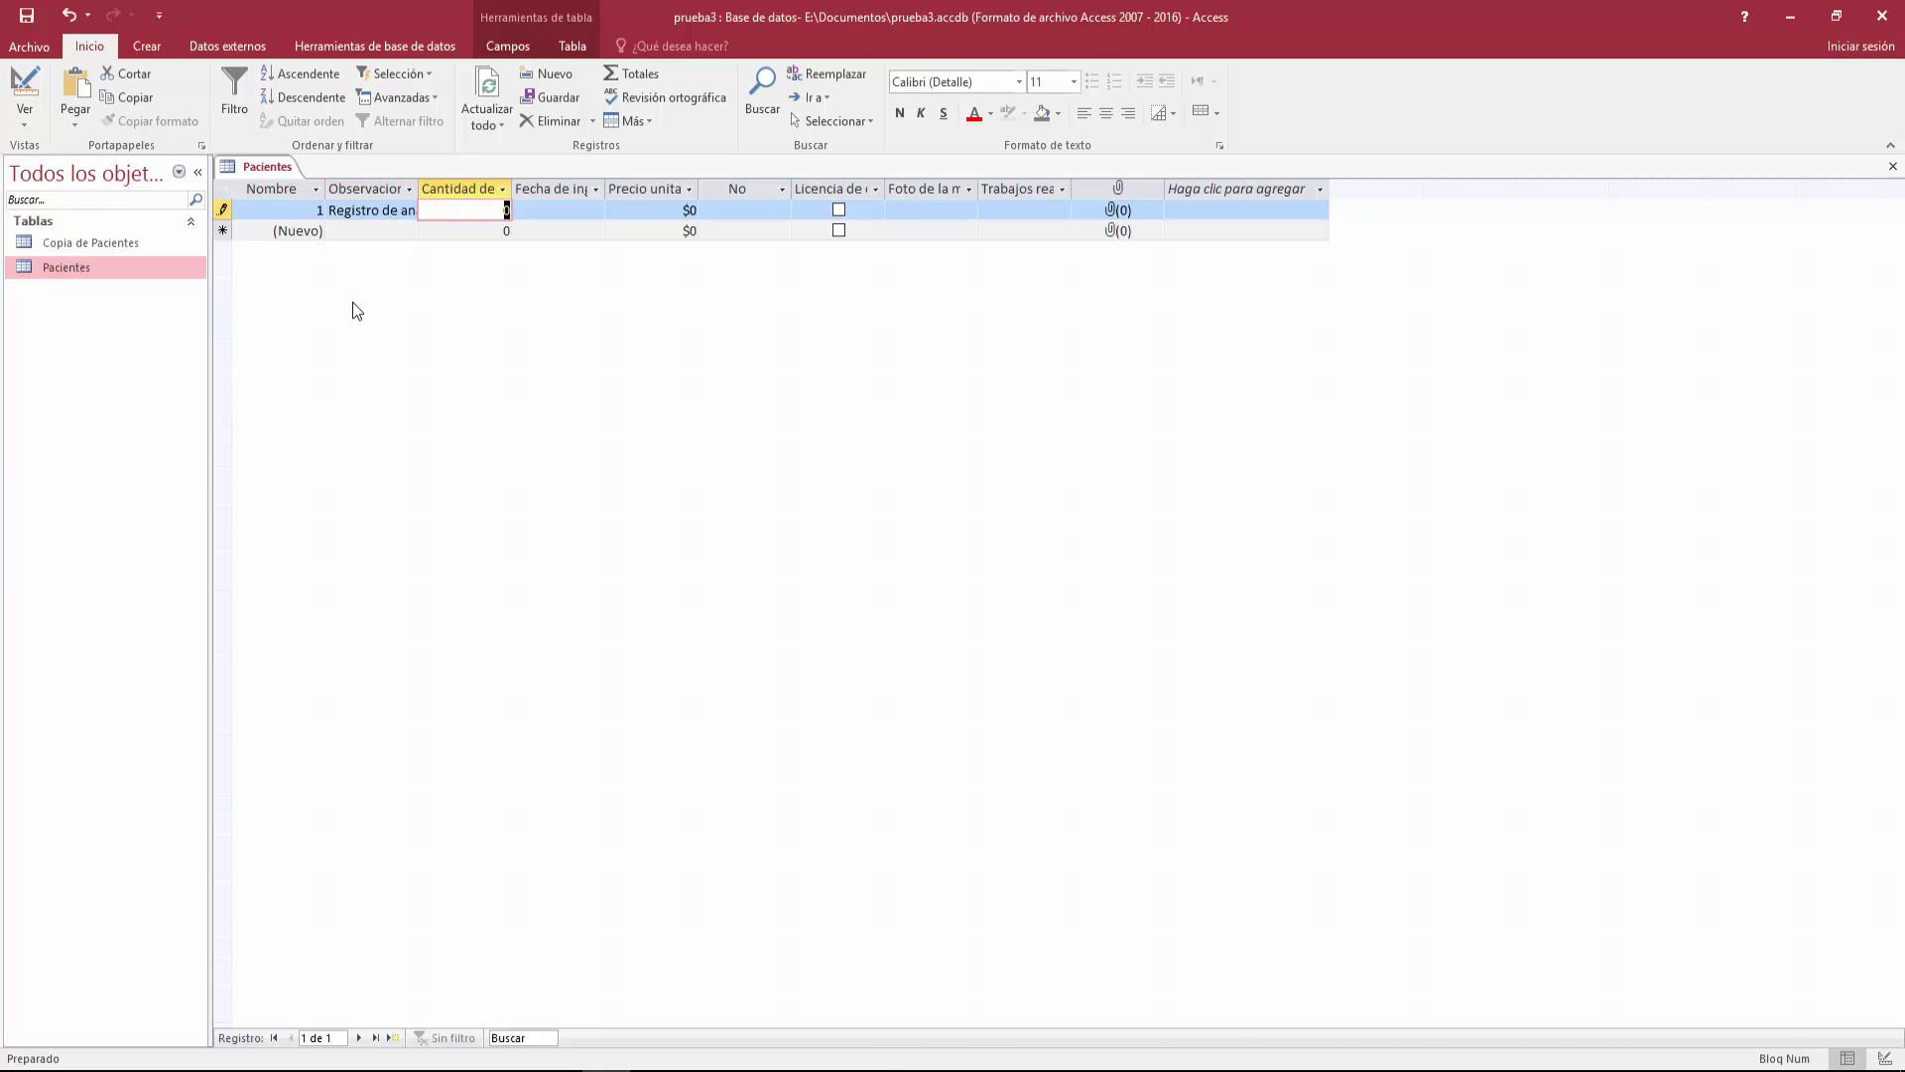
Fit the widths of the Observaciones, Cantidad de pedidos, Fecha de ingreso and Precio unitario columns to their contents.
double_click(421, 184)
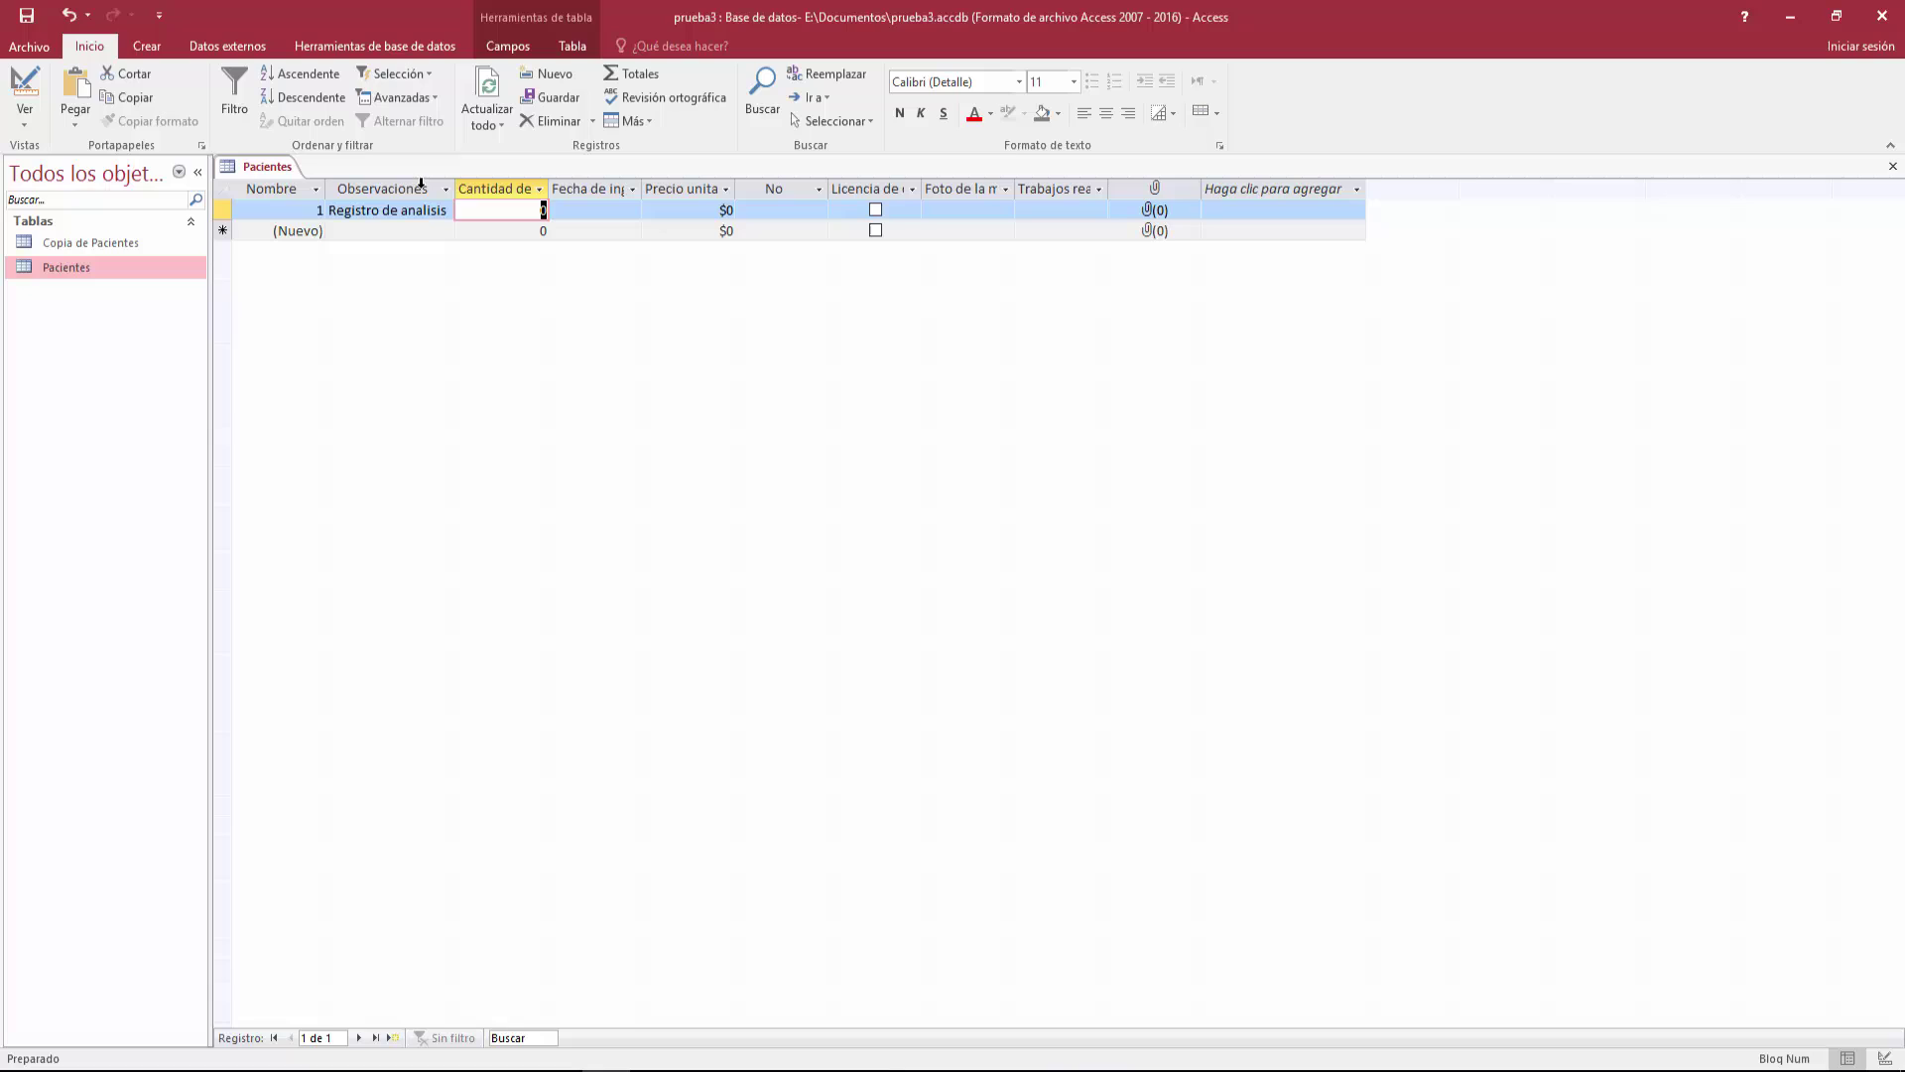
double_click(552, 183)
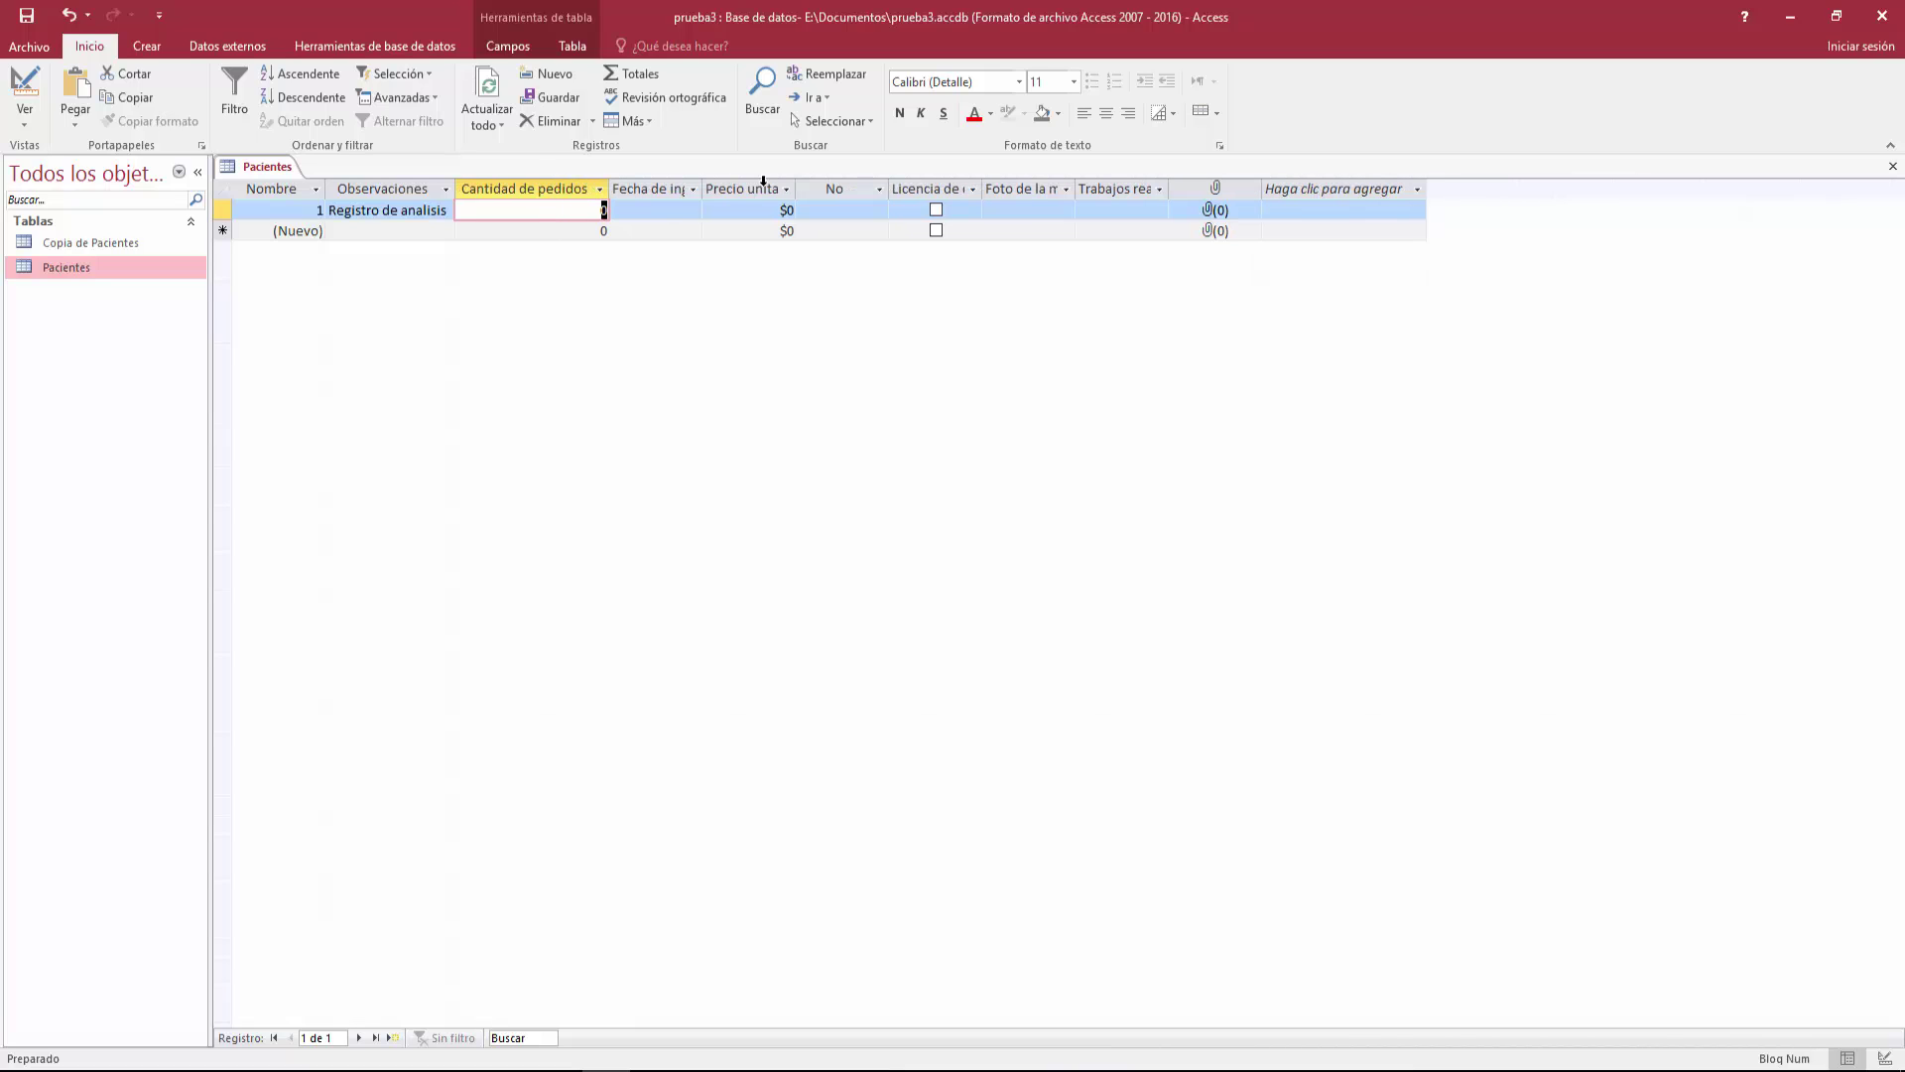
double_click(701, 187)
left_click(830, 188)
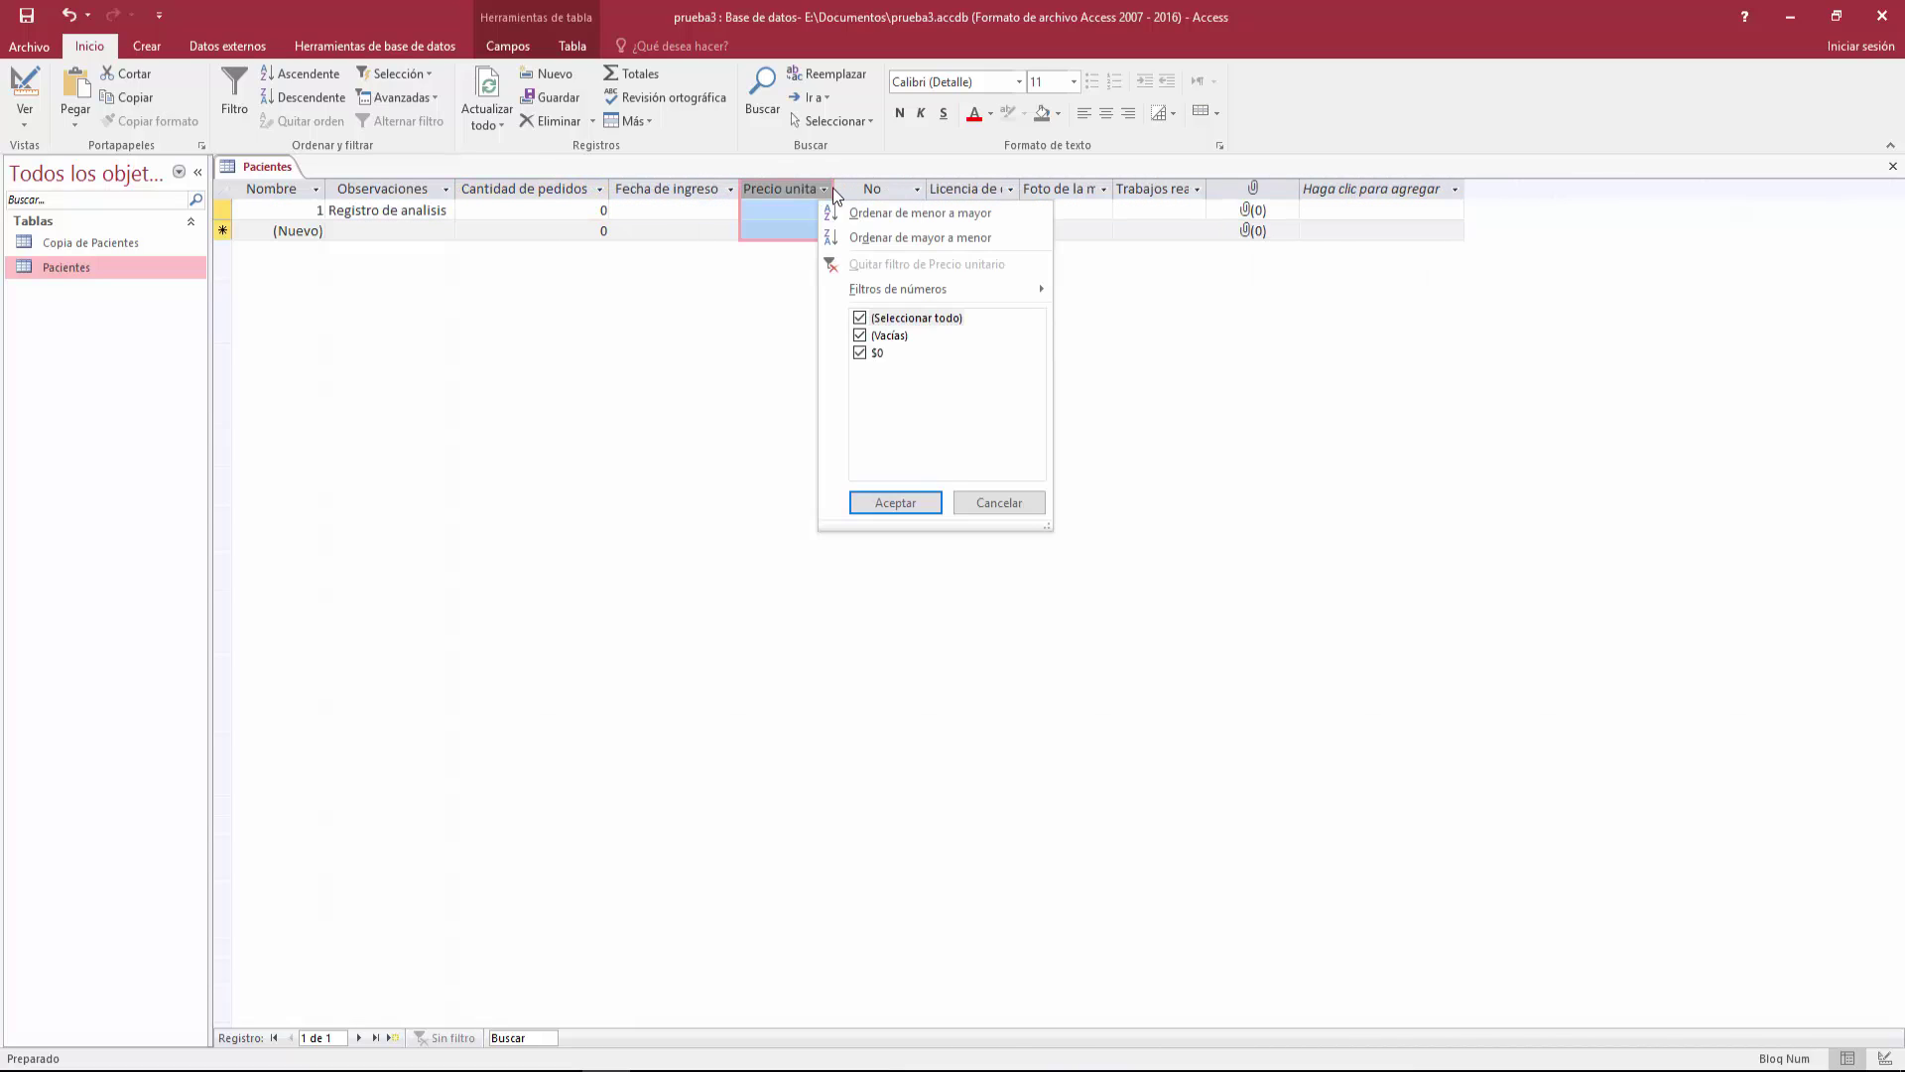
left_click(835, 186)
double_click(836, 187)
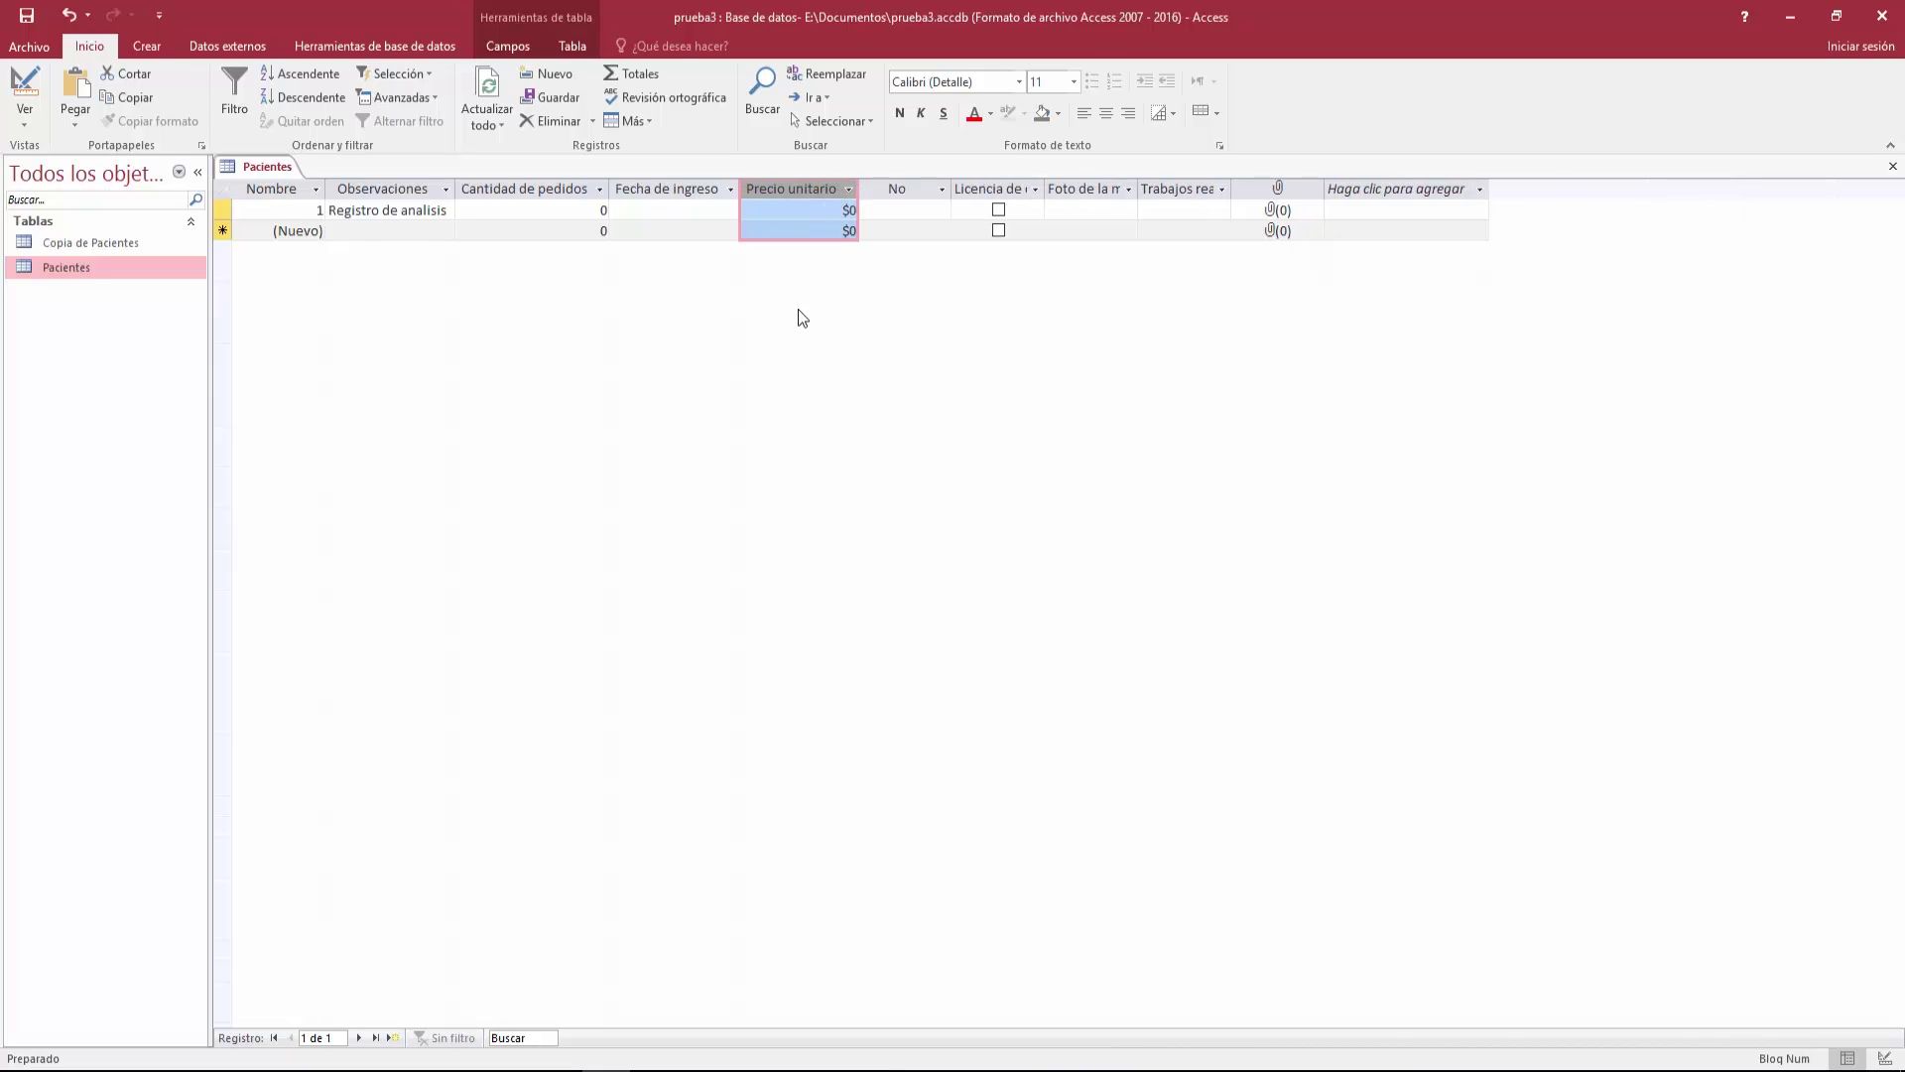
Fit the widths of the No, Licencia de conduccion, Foto de la mercancia, Trabajos realizados and attachment columns to their contents.
double_click(951, 188)
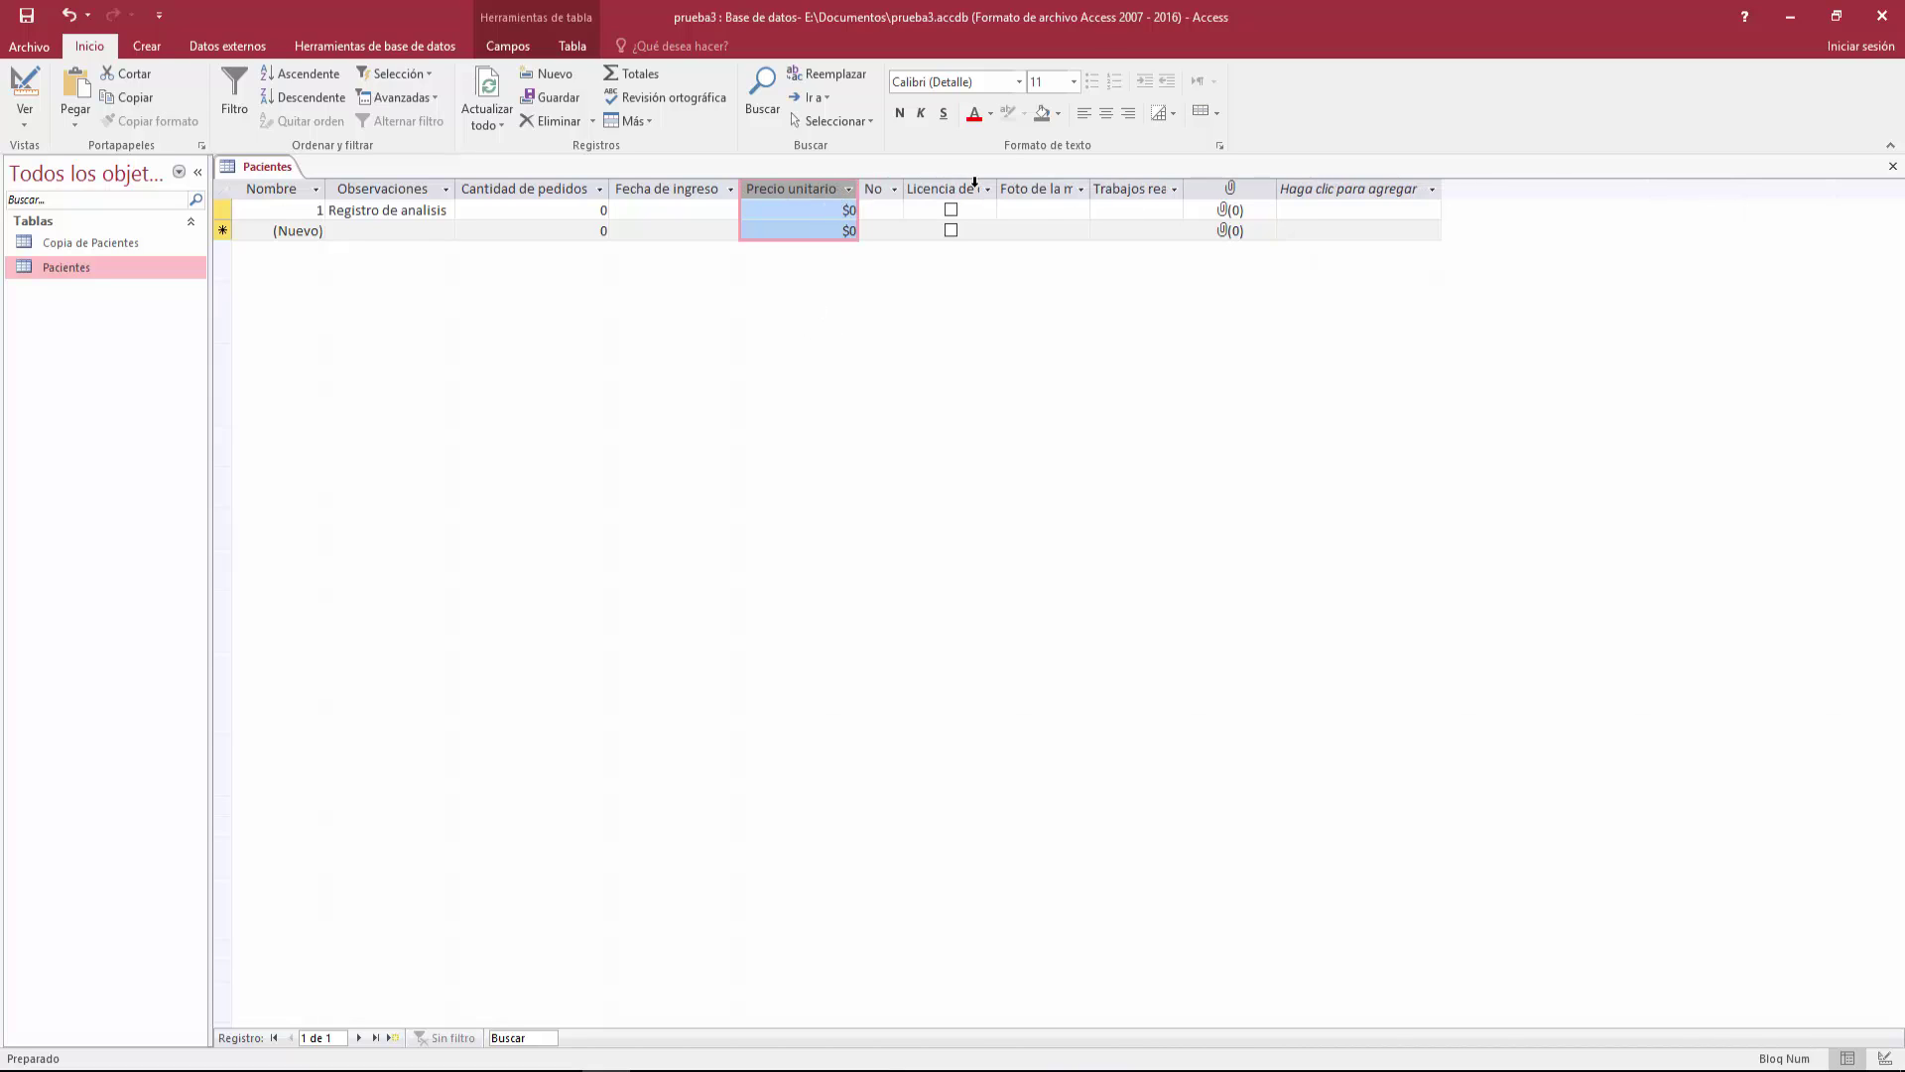
double_click(998, 186)
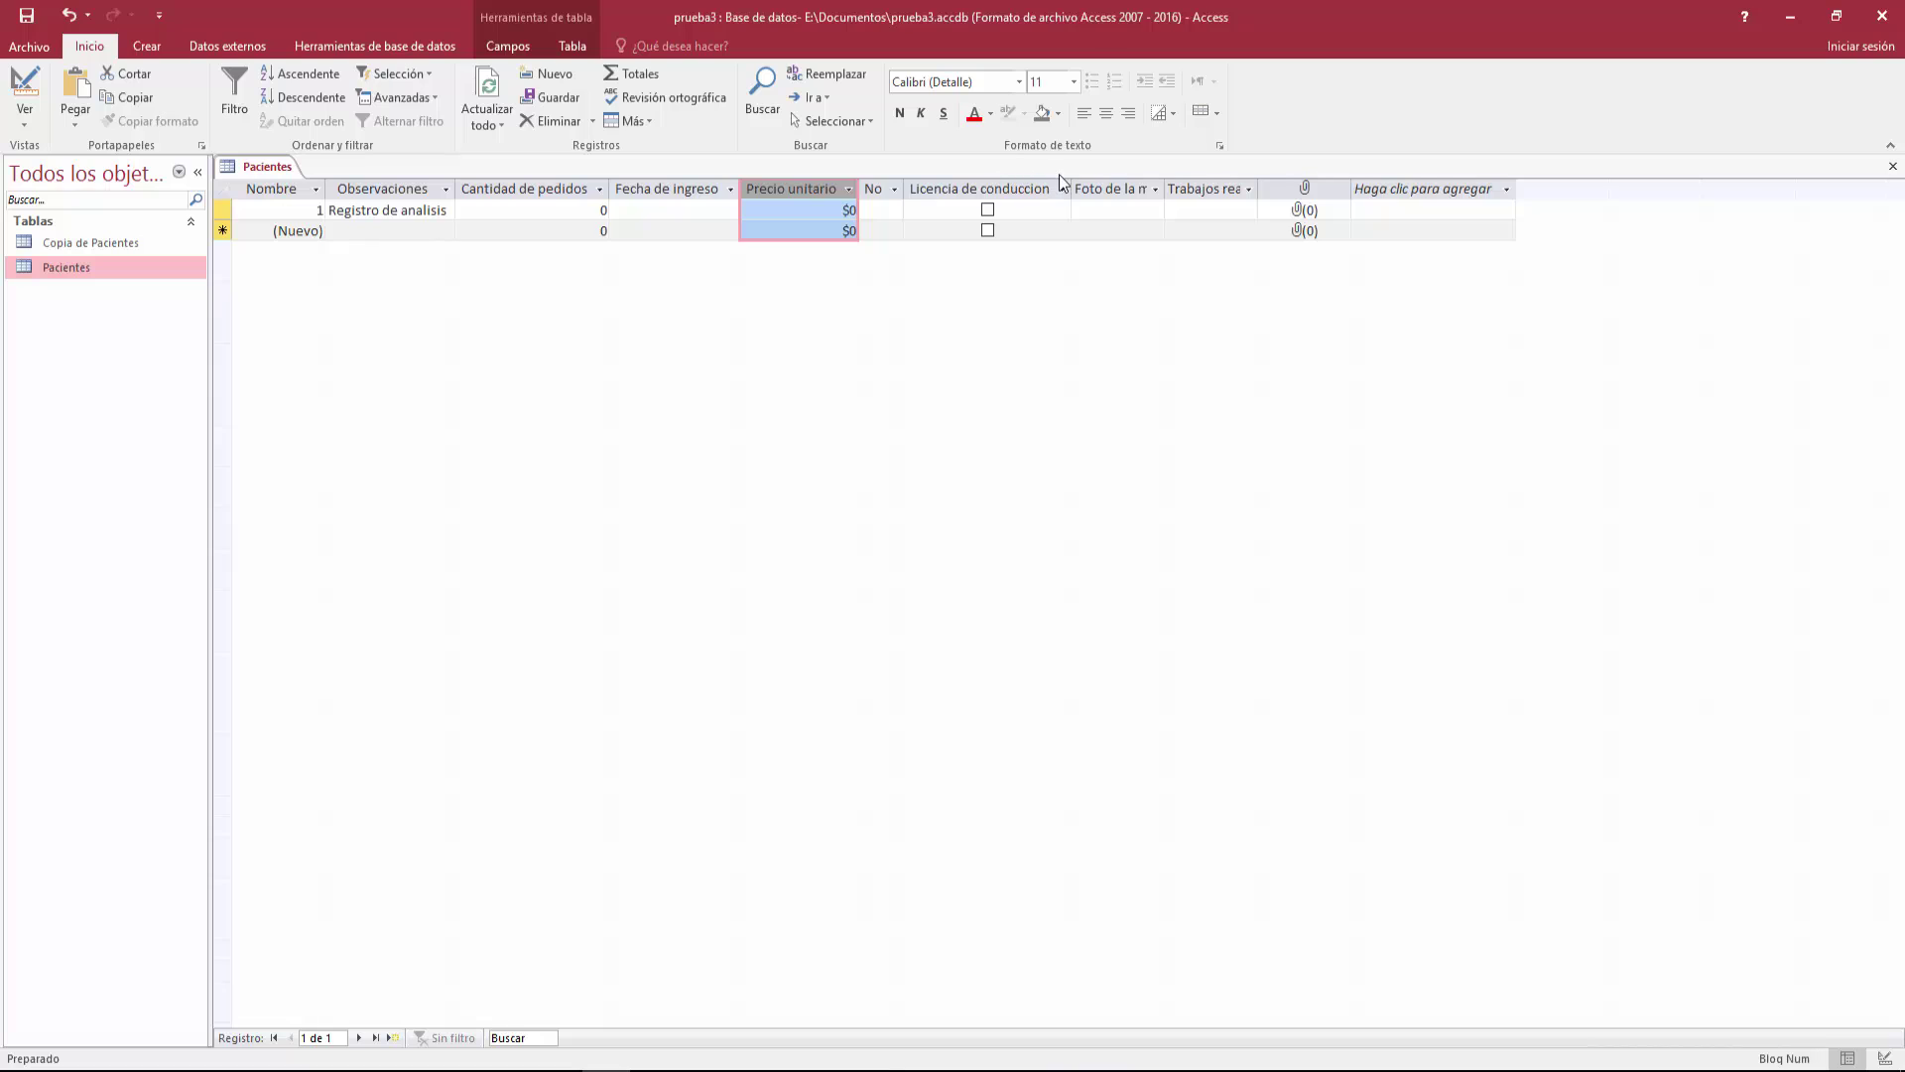
double_click(1167, 180)
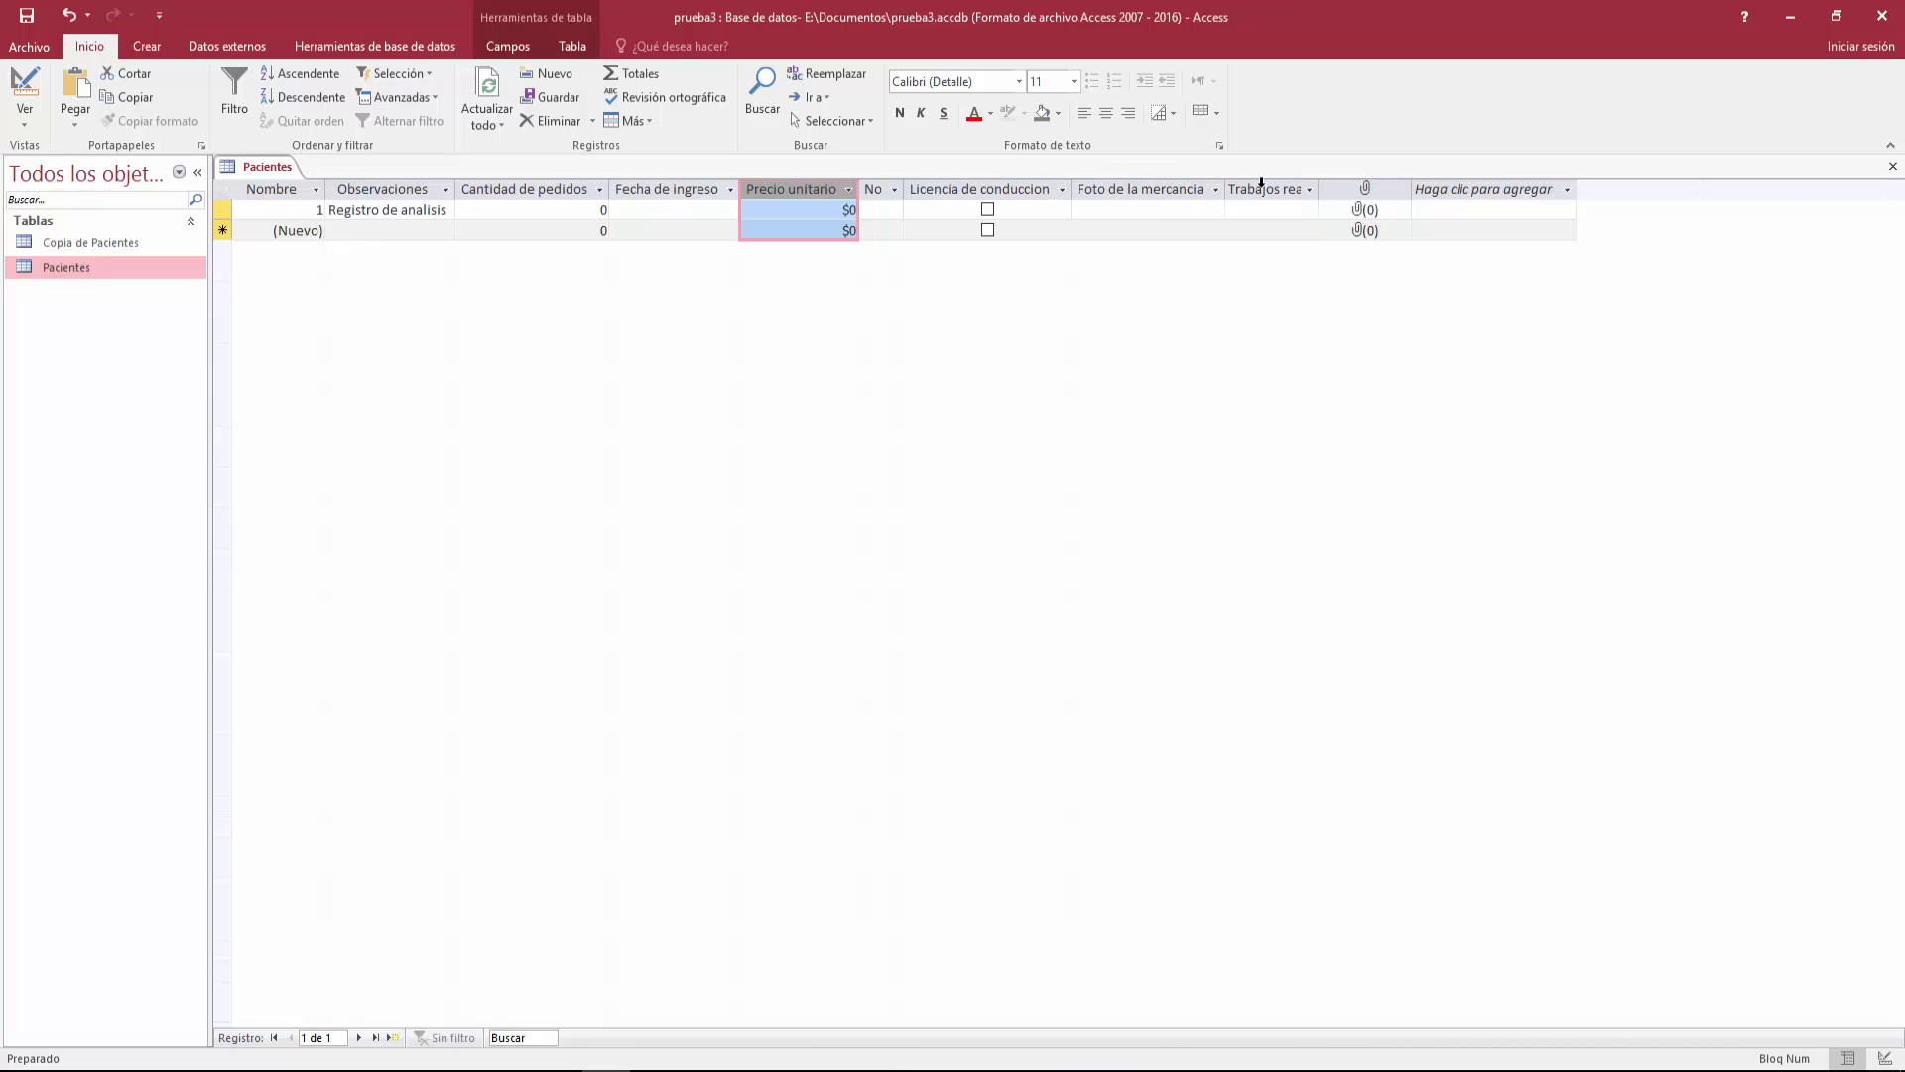
double_click(1318, 182)
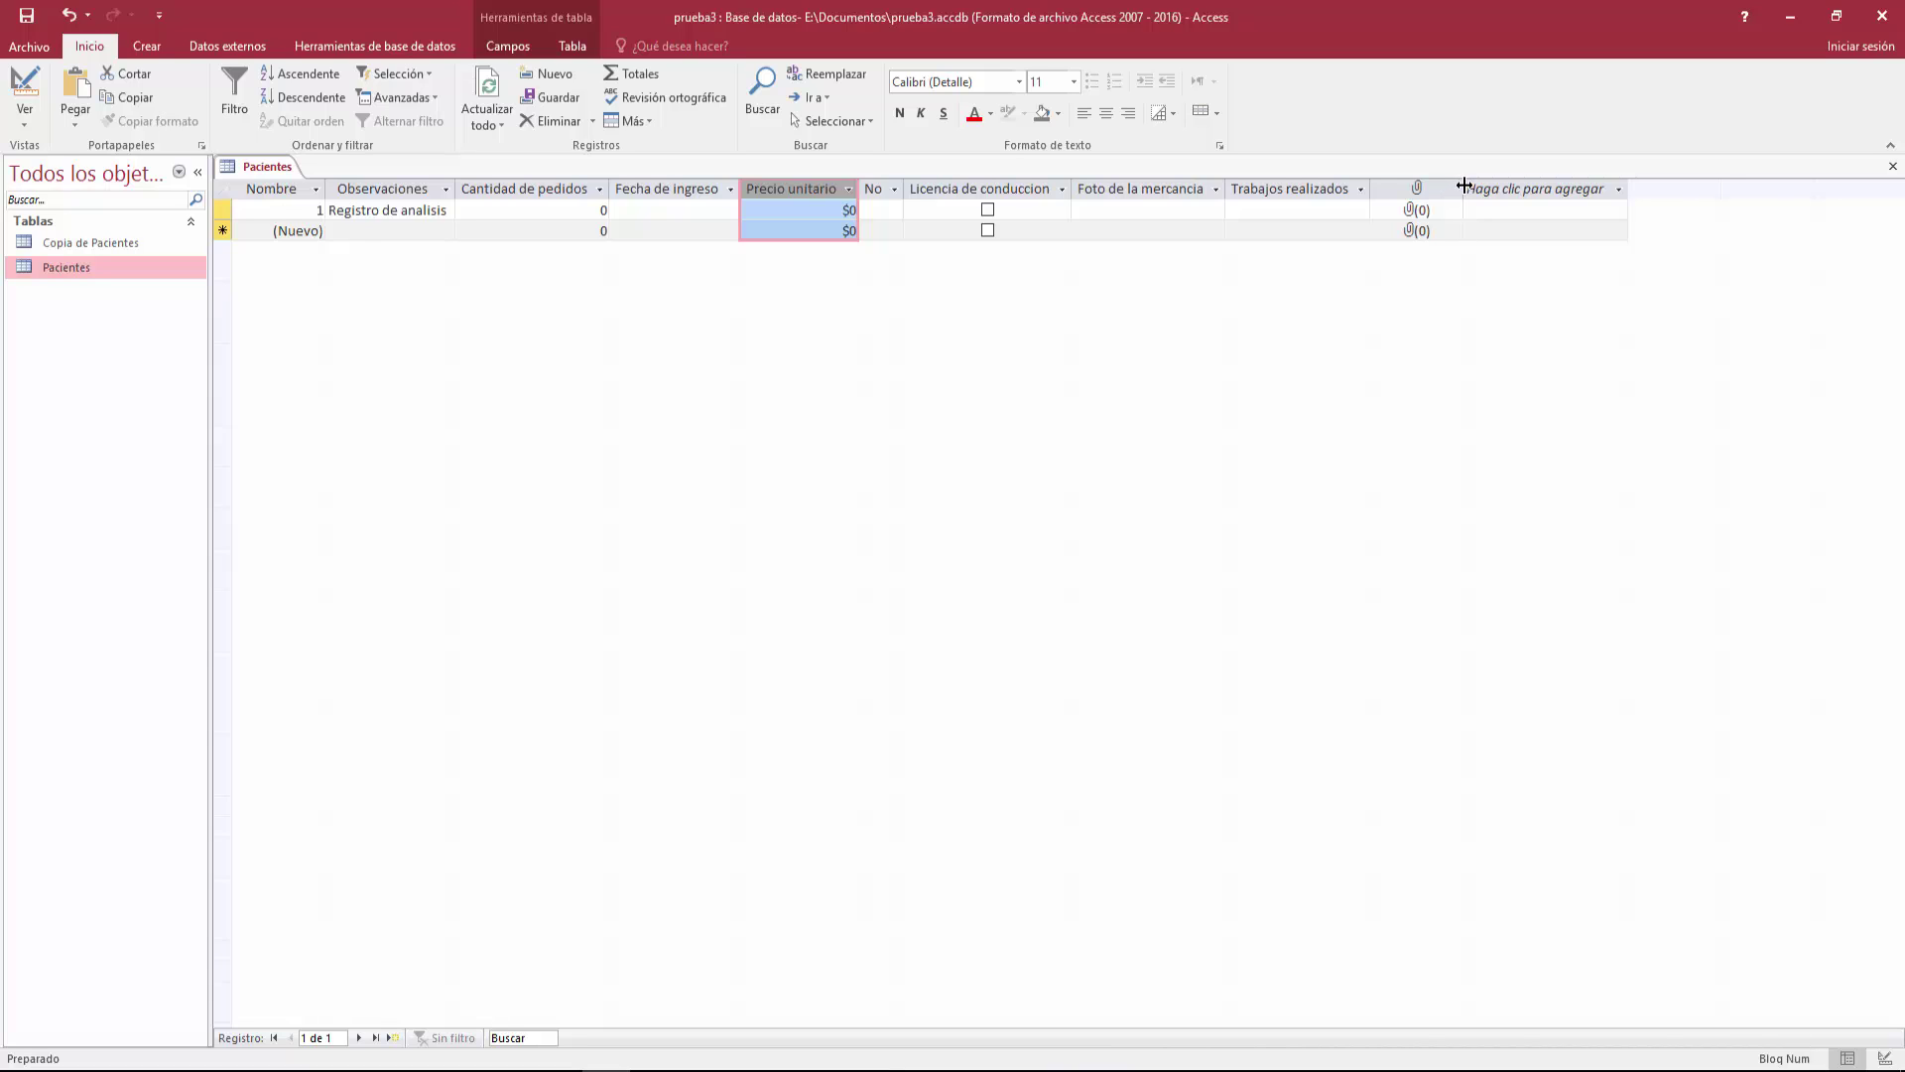
double_click(1463, 189)
left_click(856, 281)
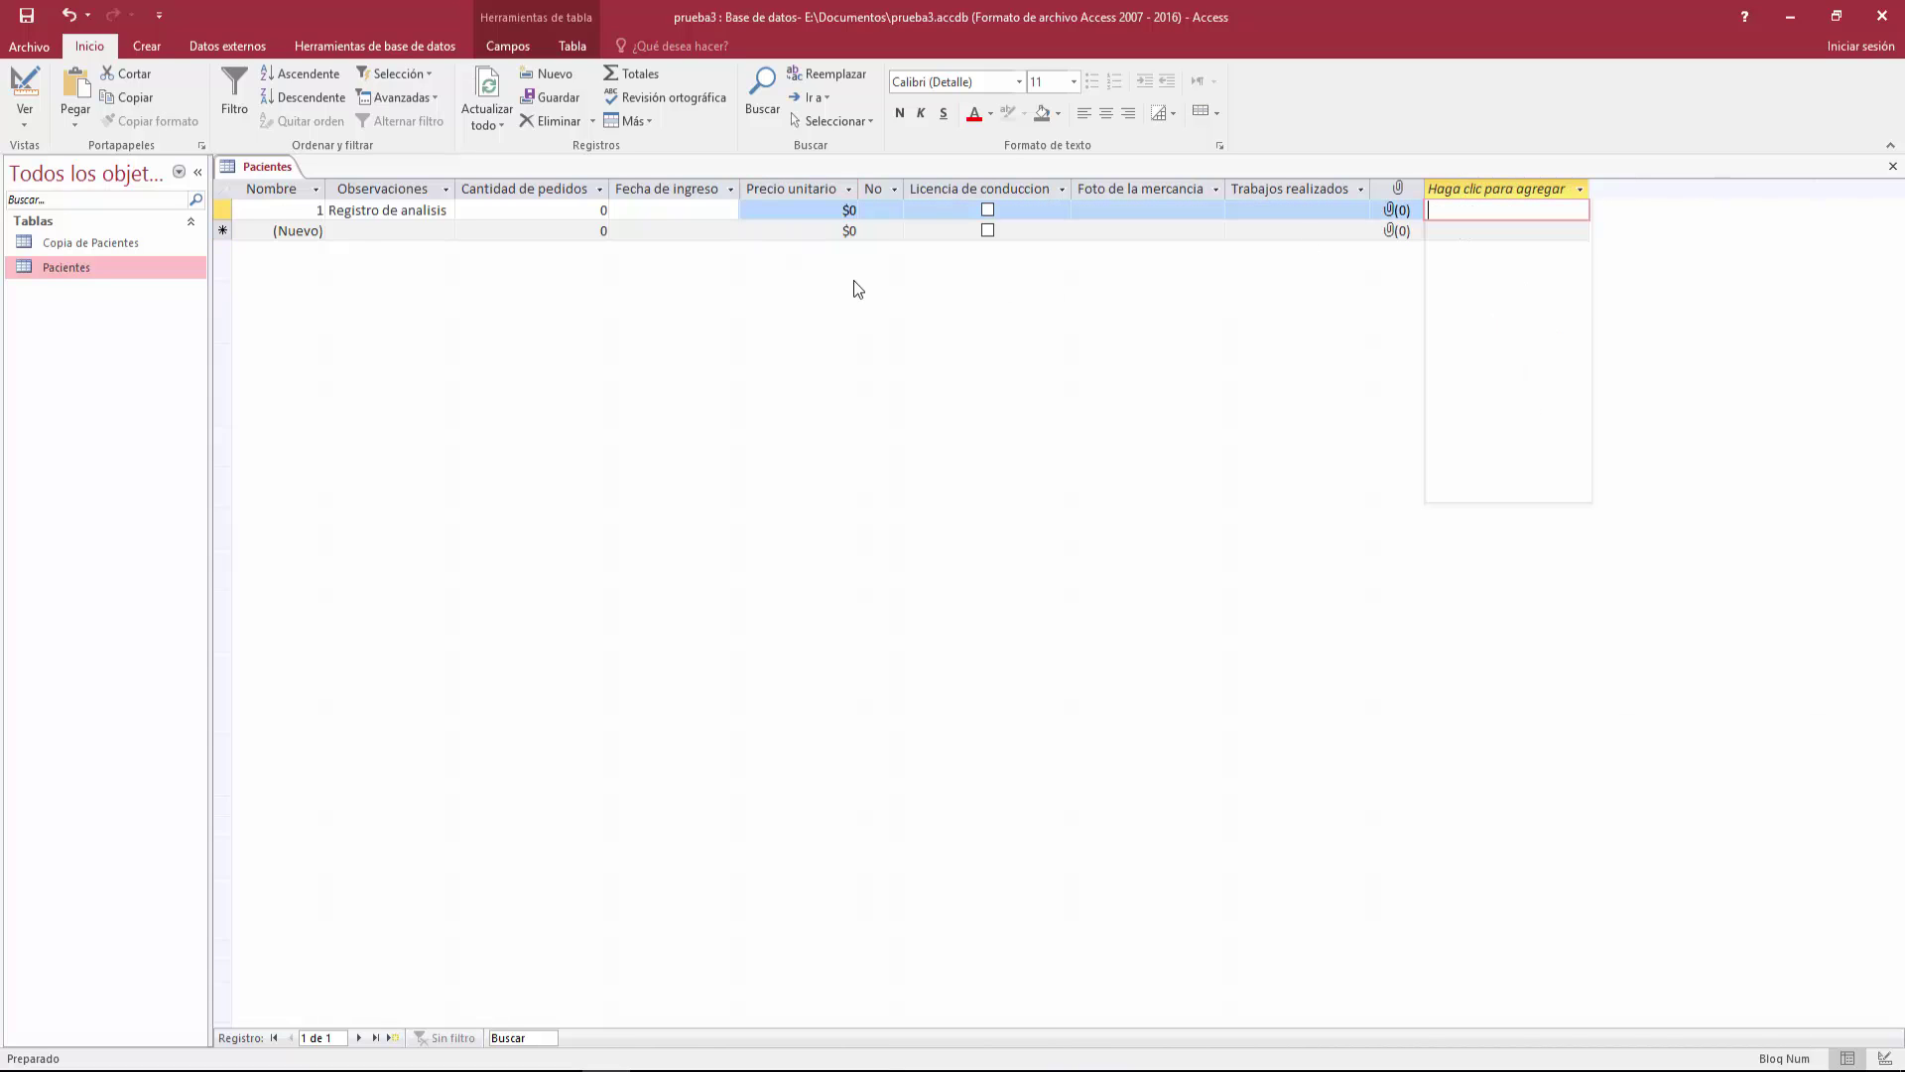
Enter 150 as Cantidad de pedidos and 24/05/2016 as Fecha de ingreso in the first record.
left_click(493, 206)
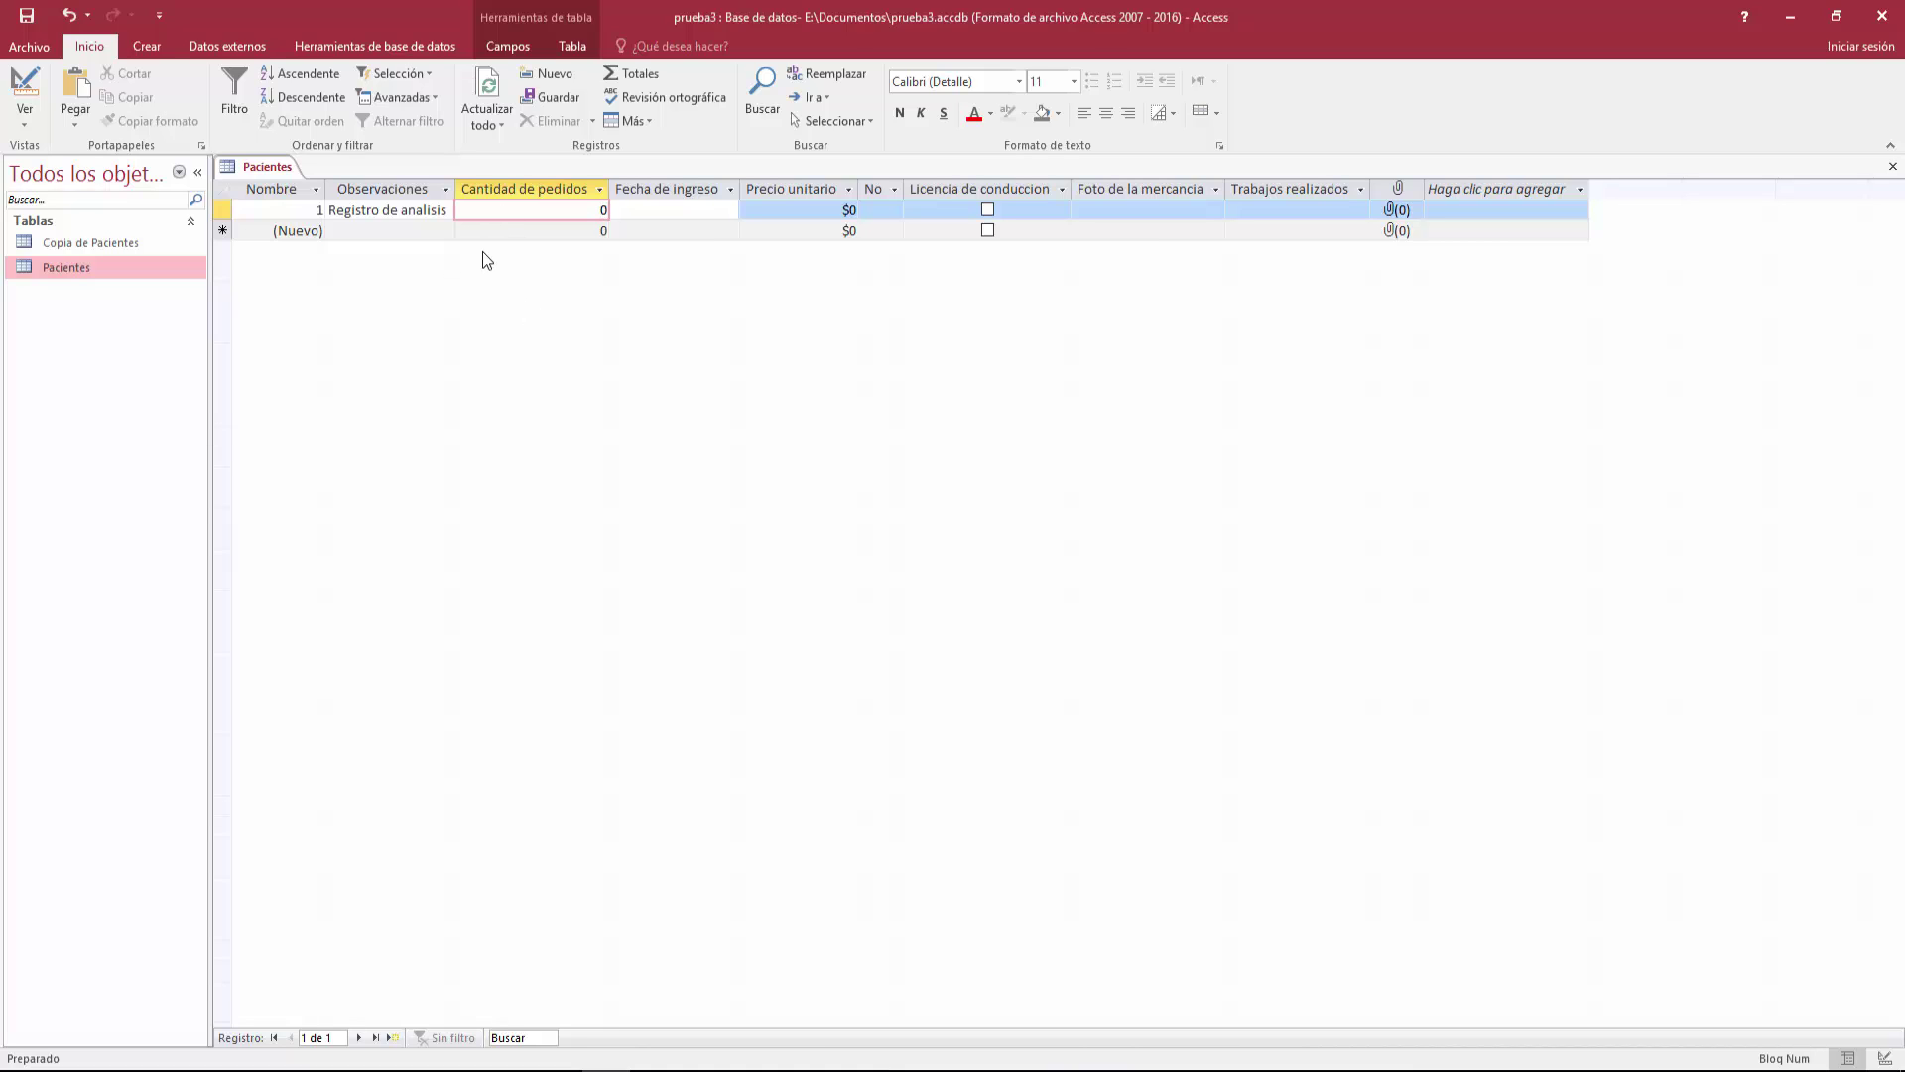
key("BackSpace")
type("150")
key("Tab")
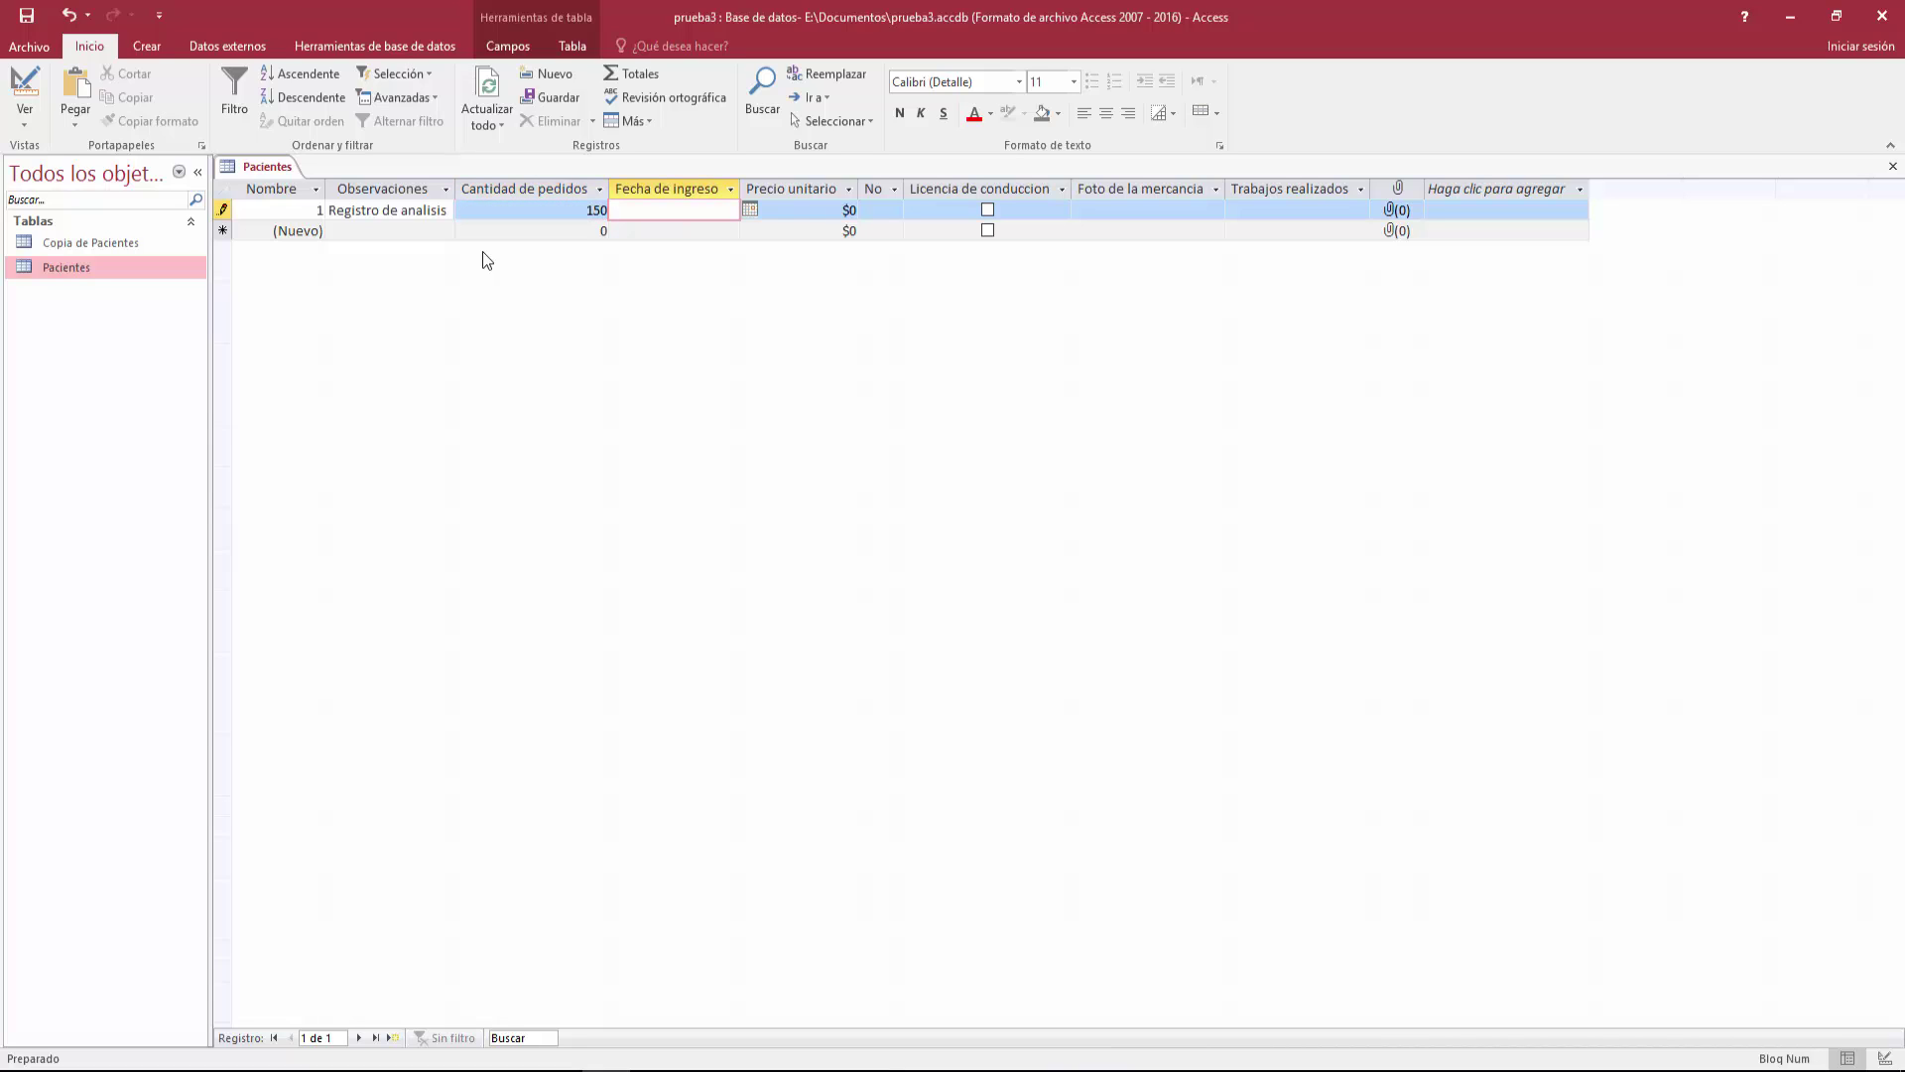
left_click(750, 209)
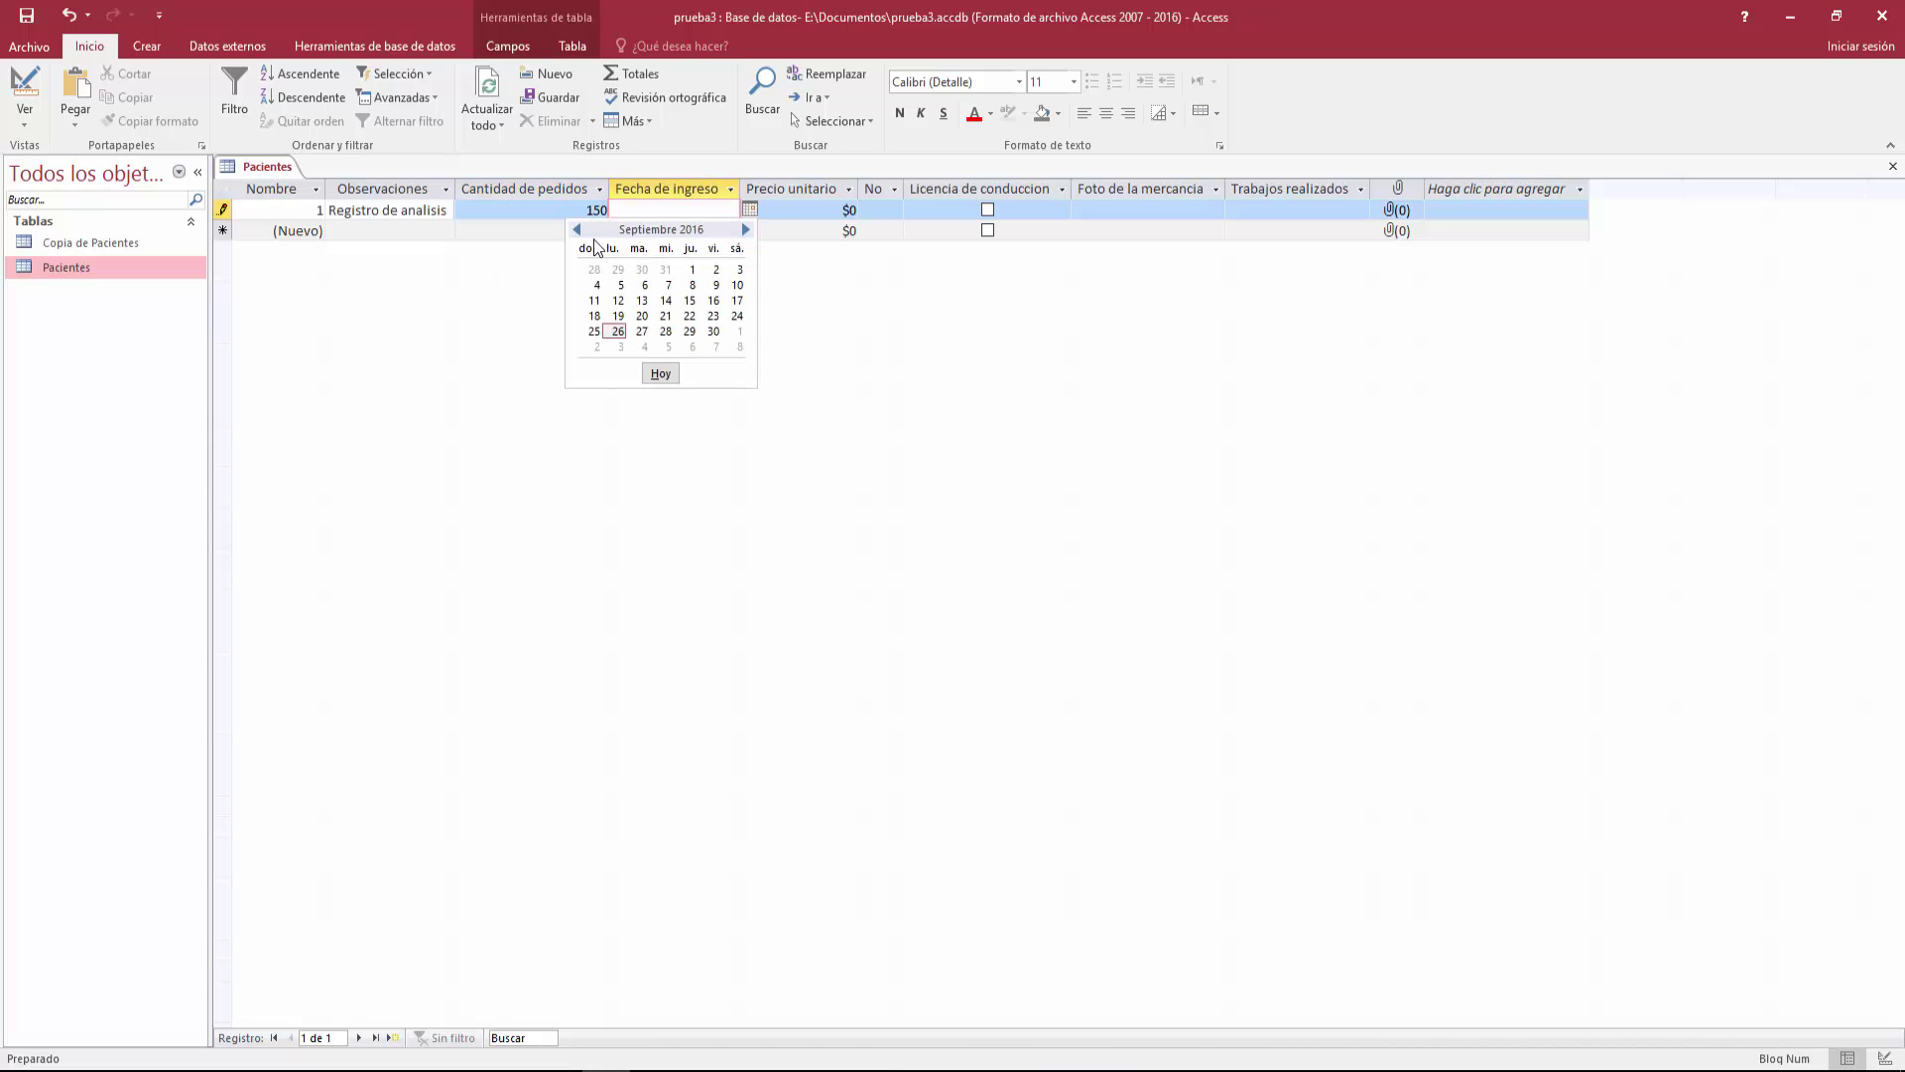
scroll(625, 318, "up", 4)
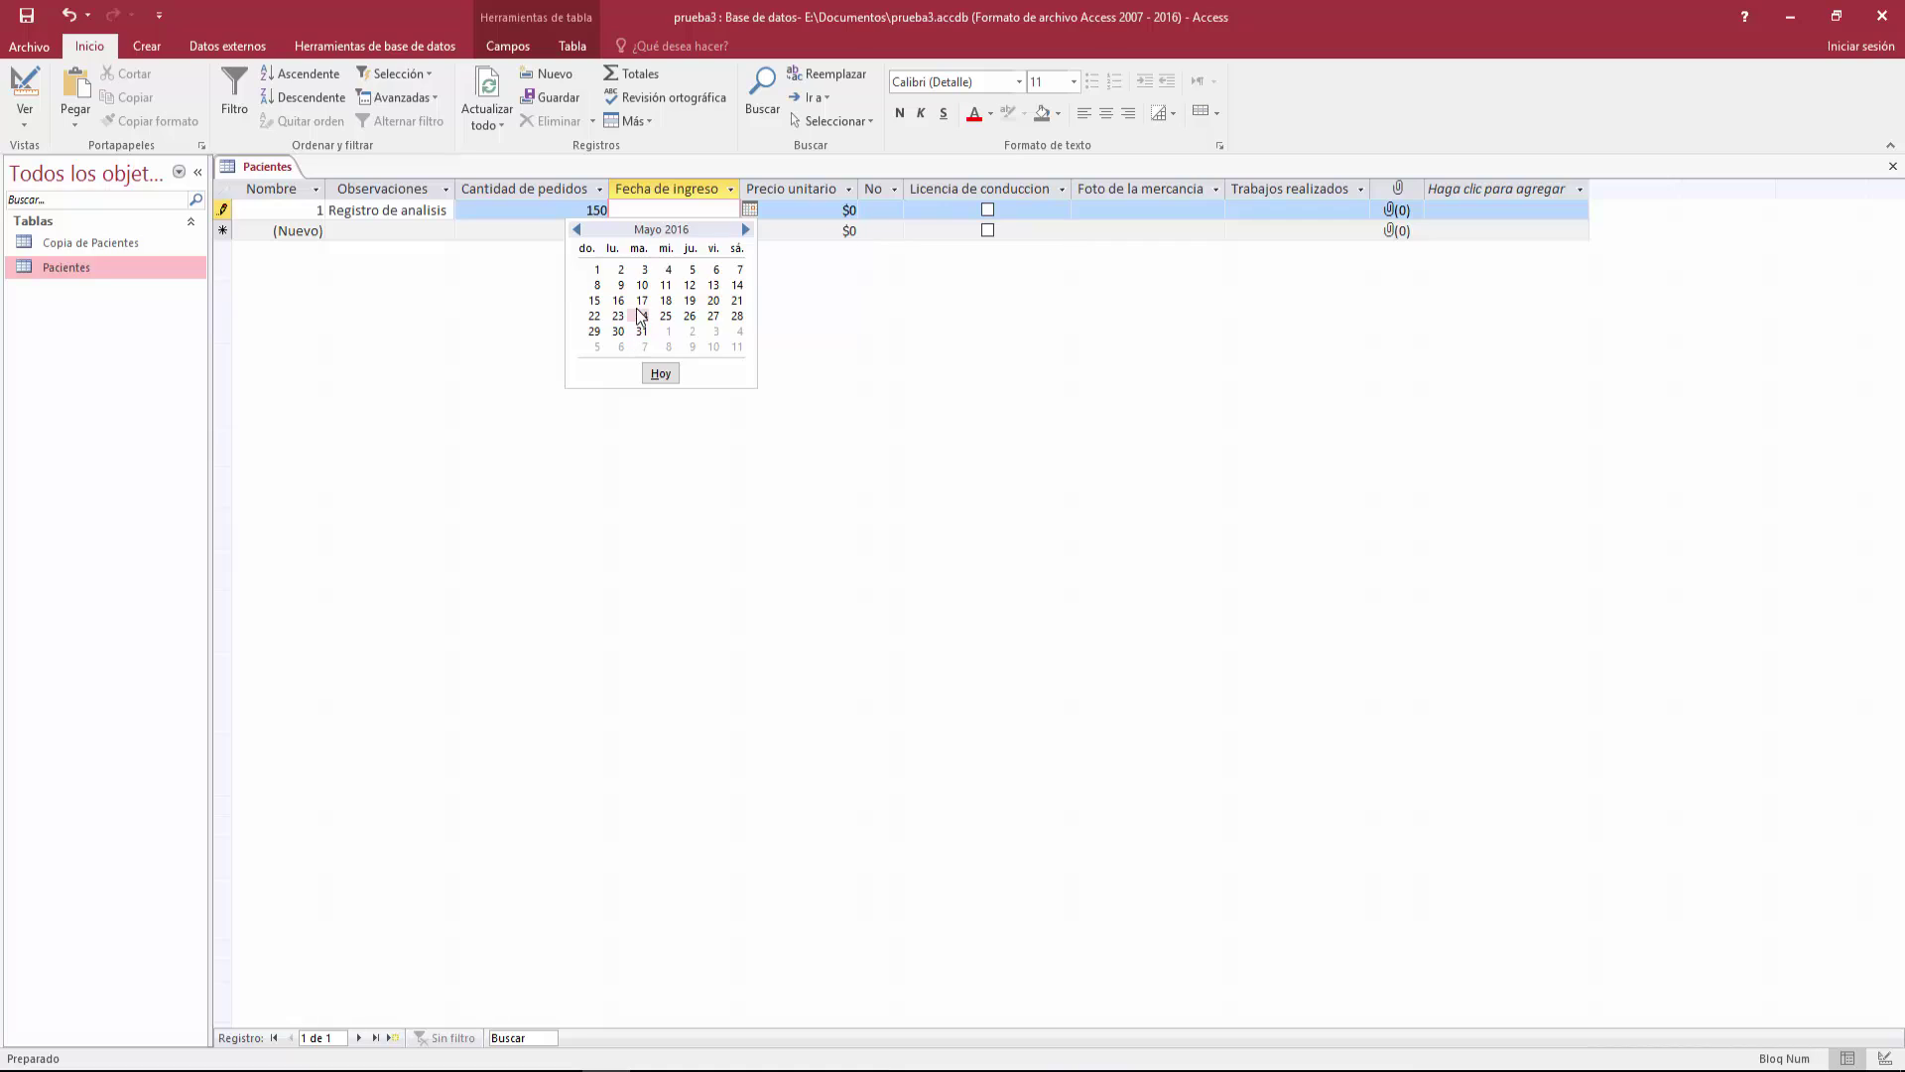
left_click(640, 315)
Enter 5000 as Precio unitario and "Computadores" as the No value of the first record.
left_click(848, 211)
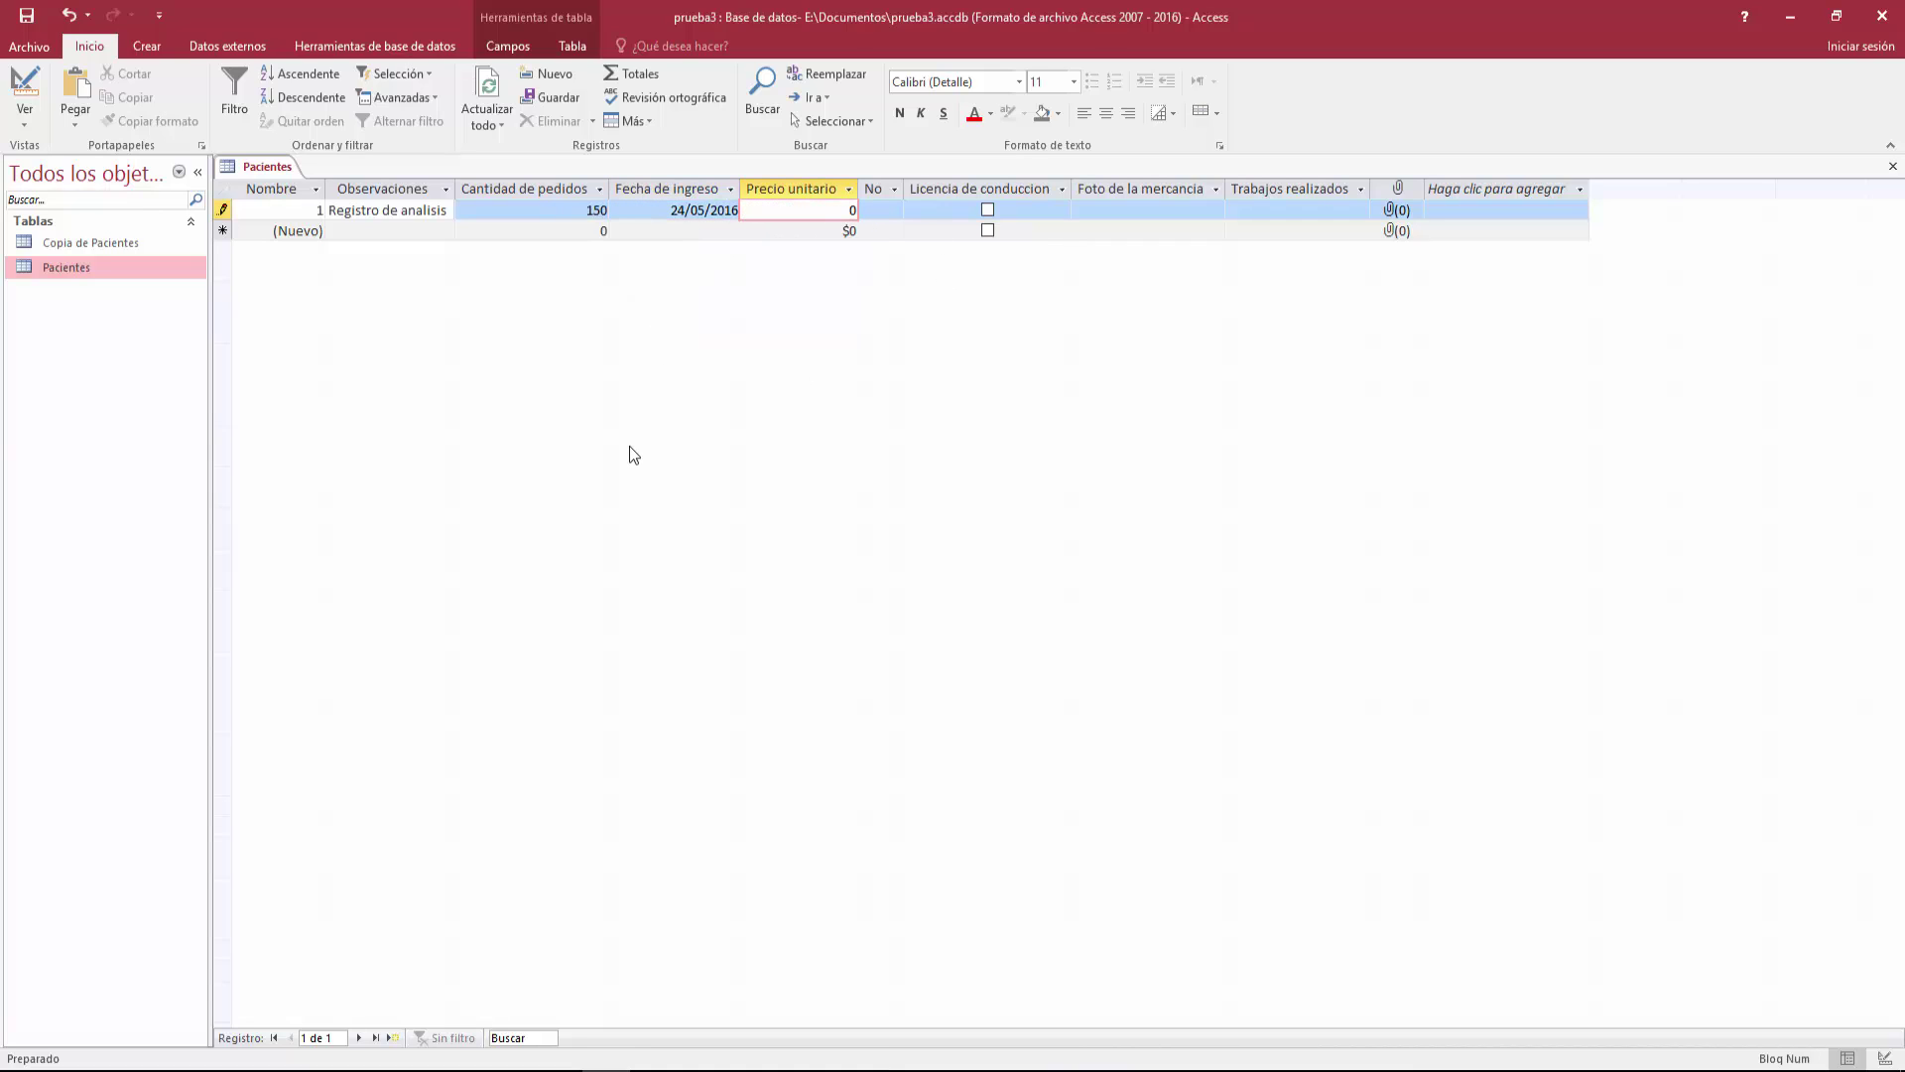
type("5000")
left_click(892, 210)
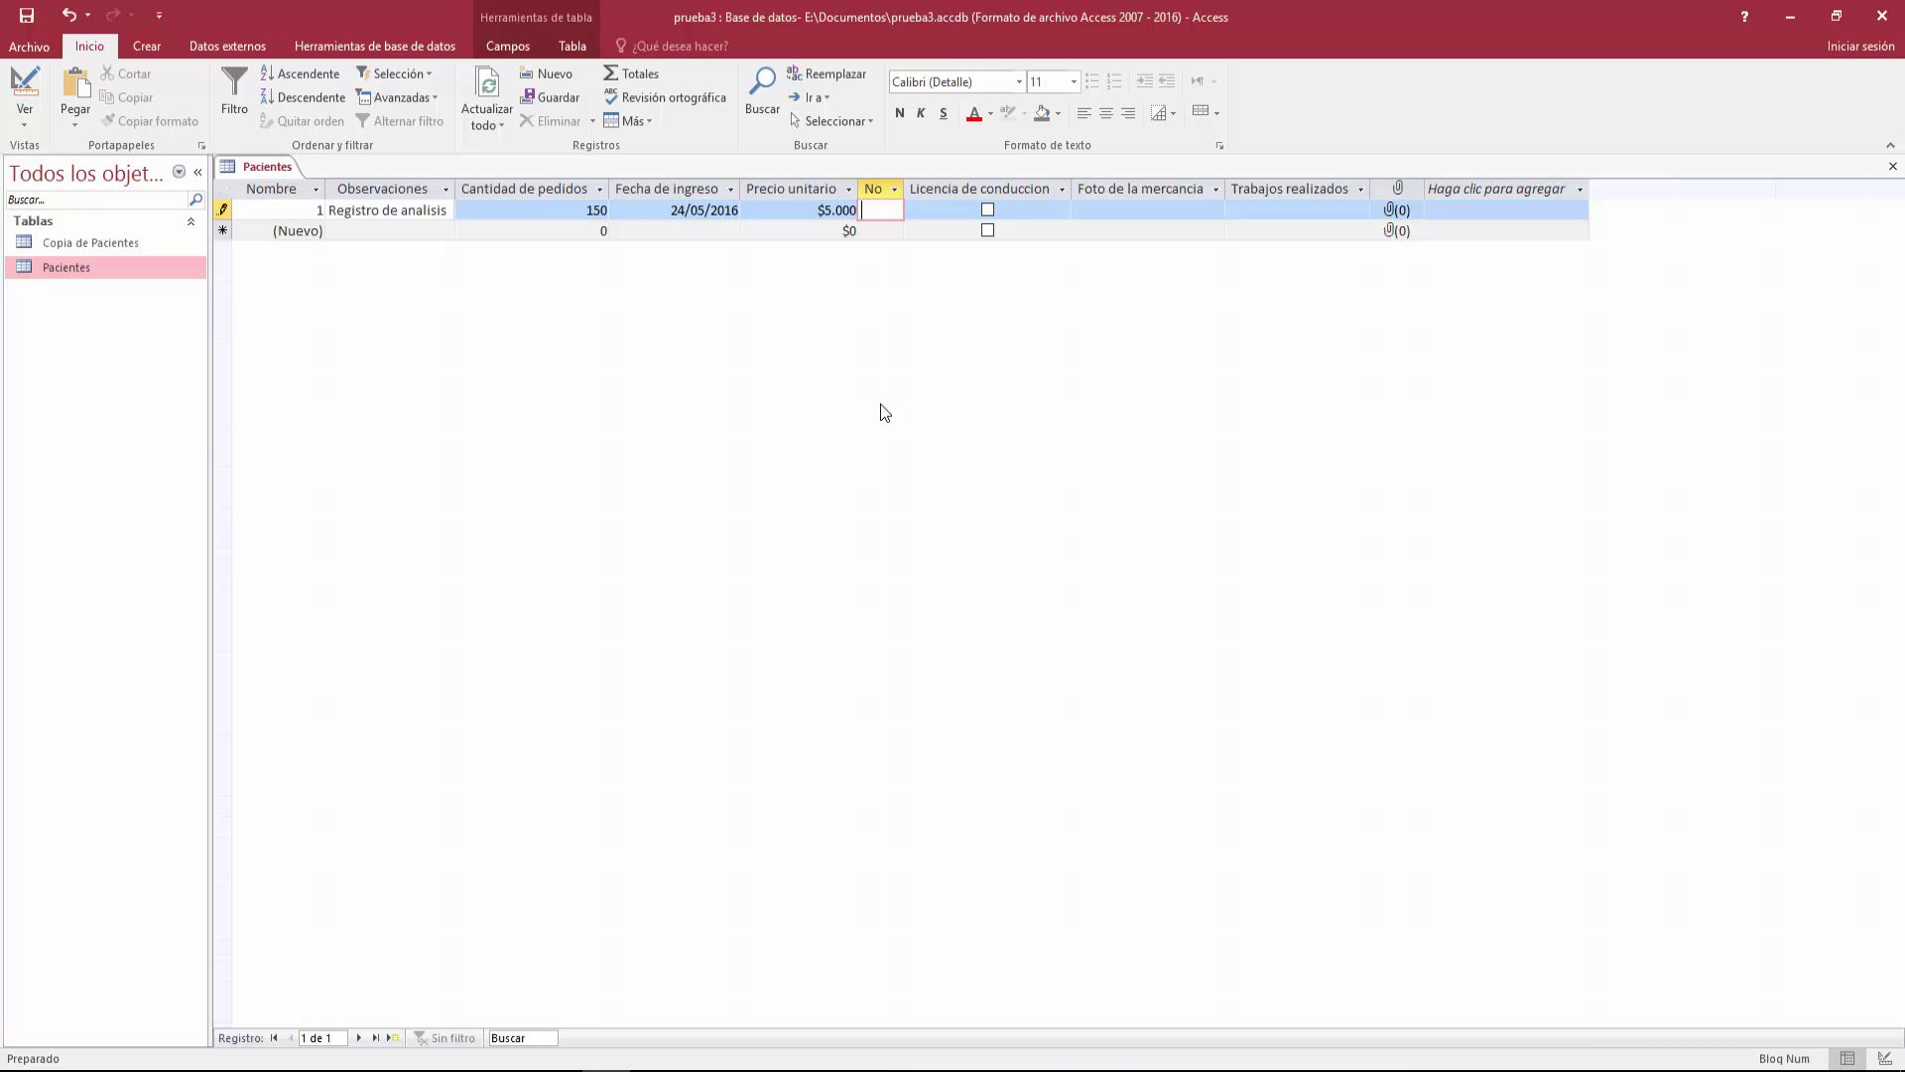
type("Computador")
key("Tab")
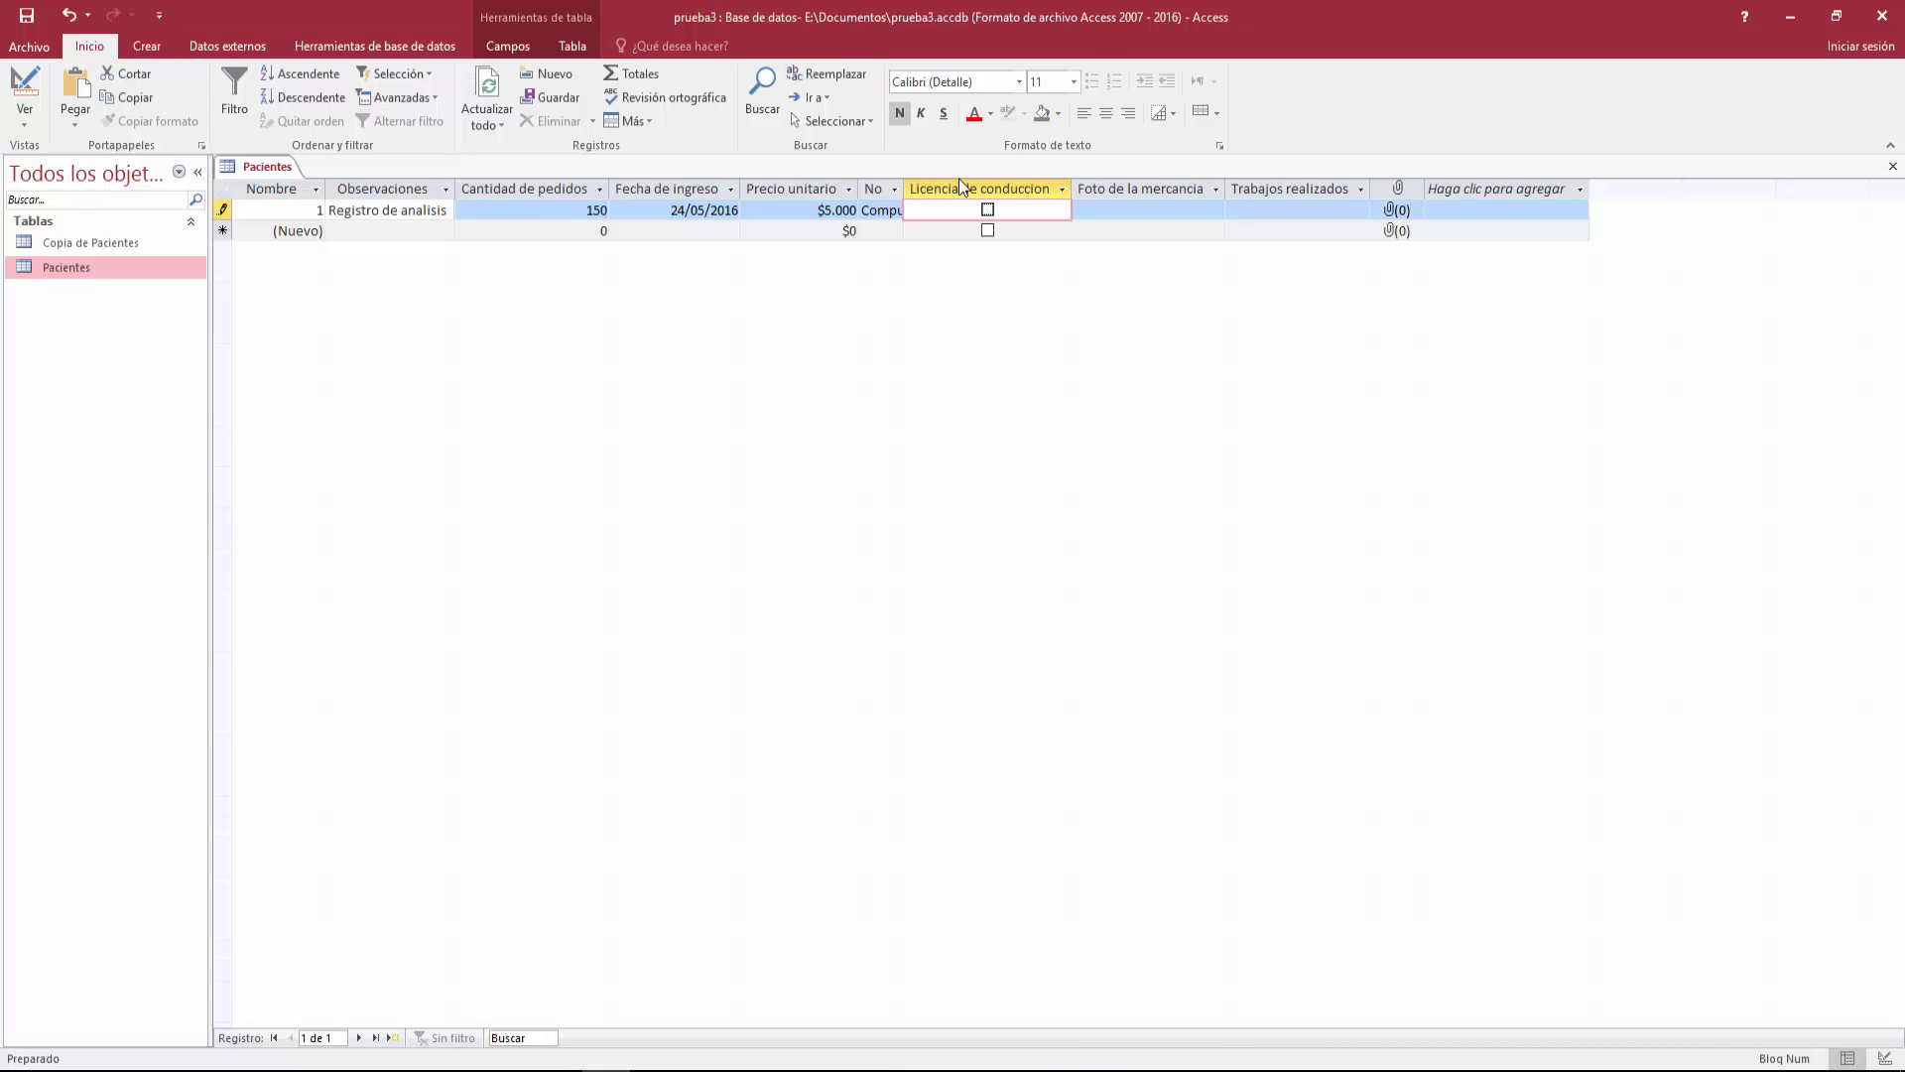
Mark Licencia de conduccion as checked in the first record and try to open its Foto de la mercancia object.
left_click(1117, 208)
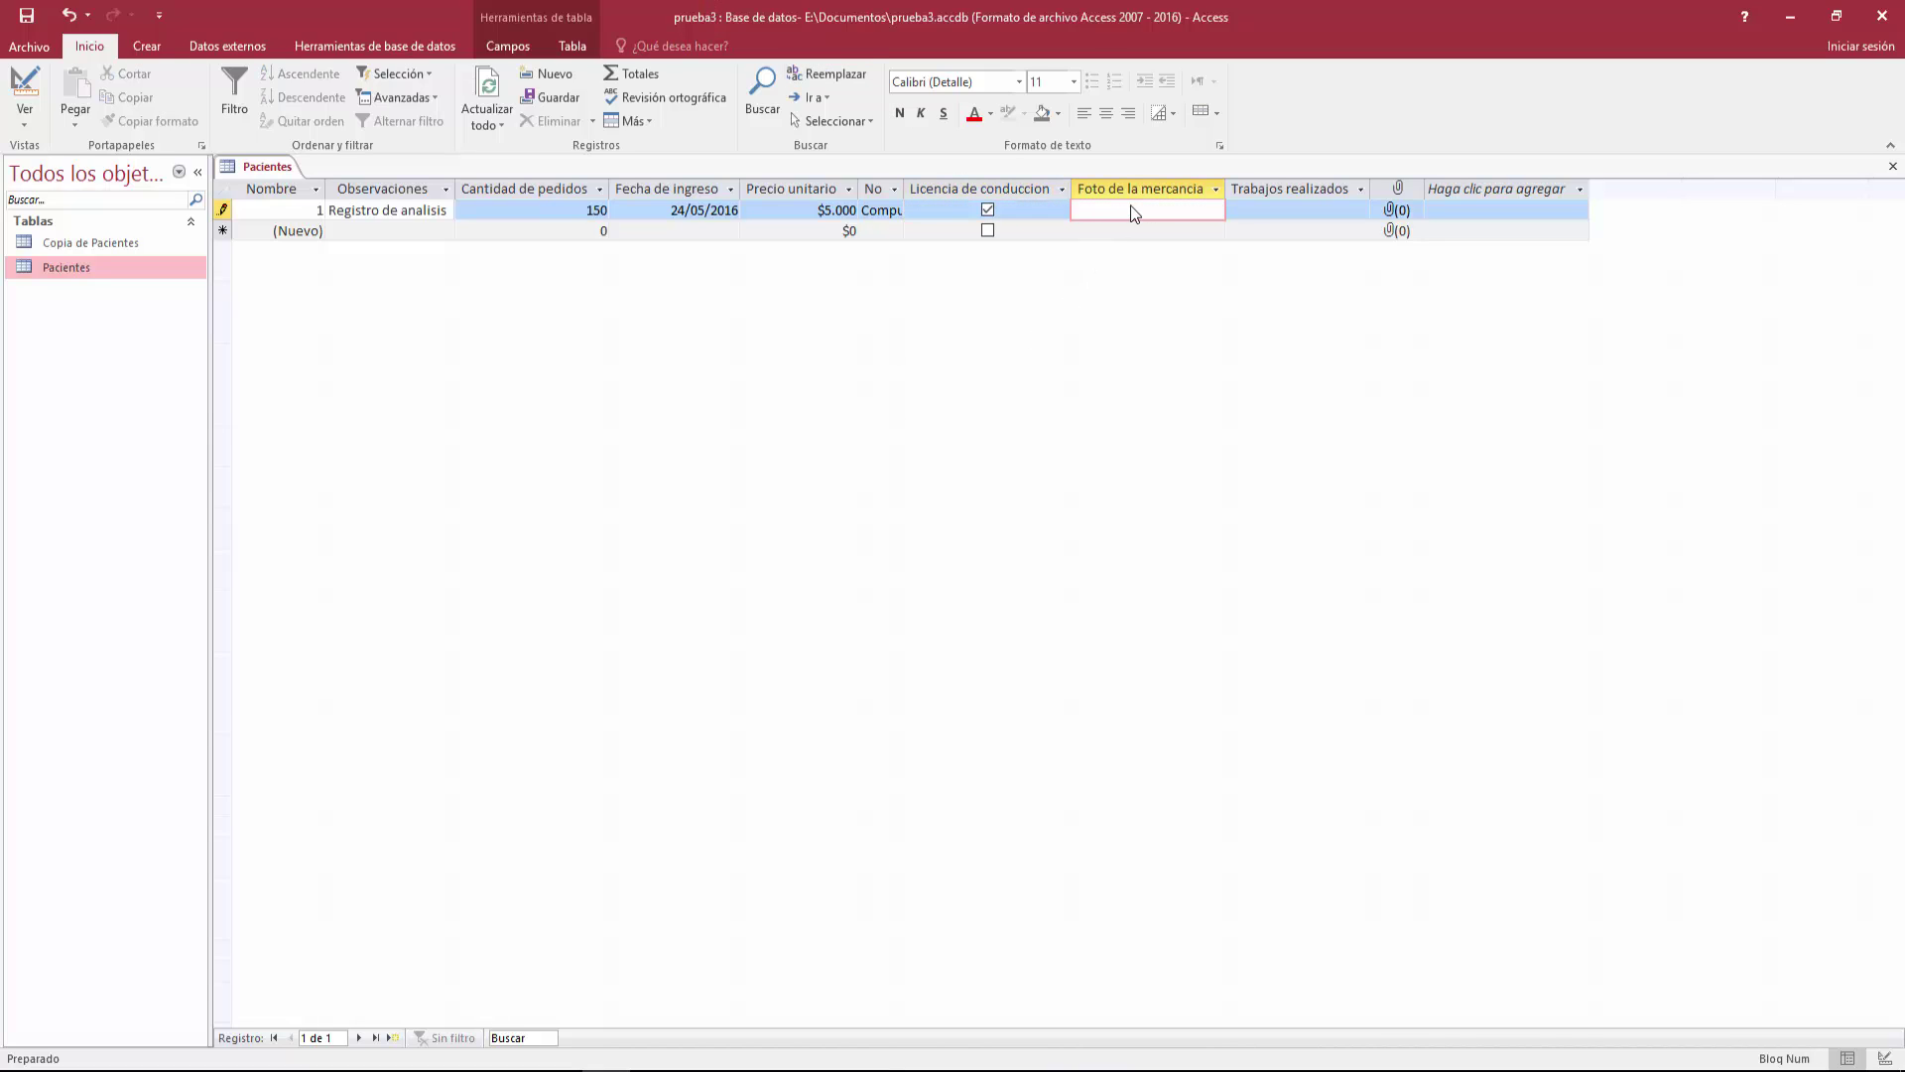
double_click(1194, 216)
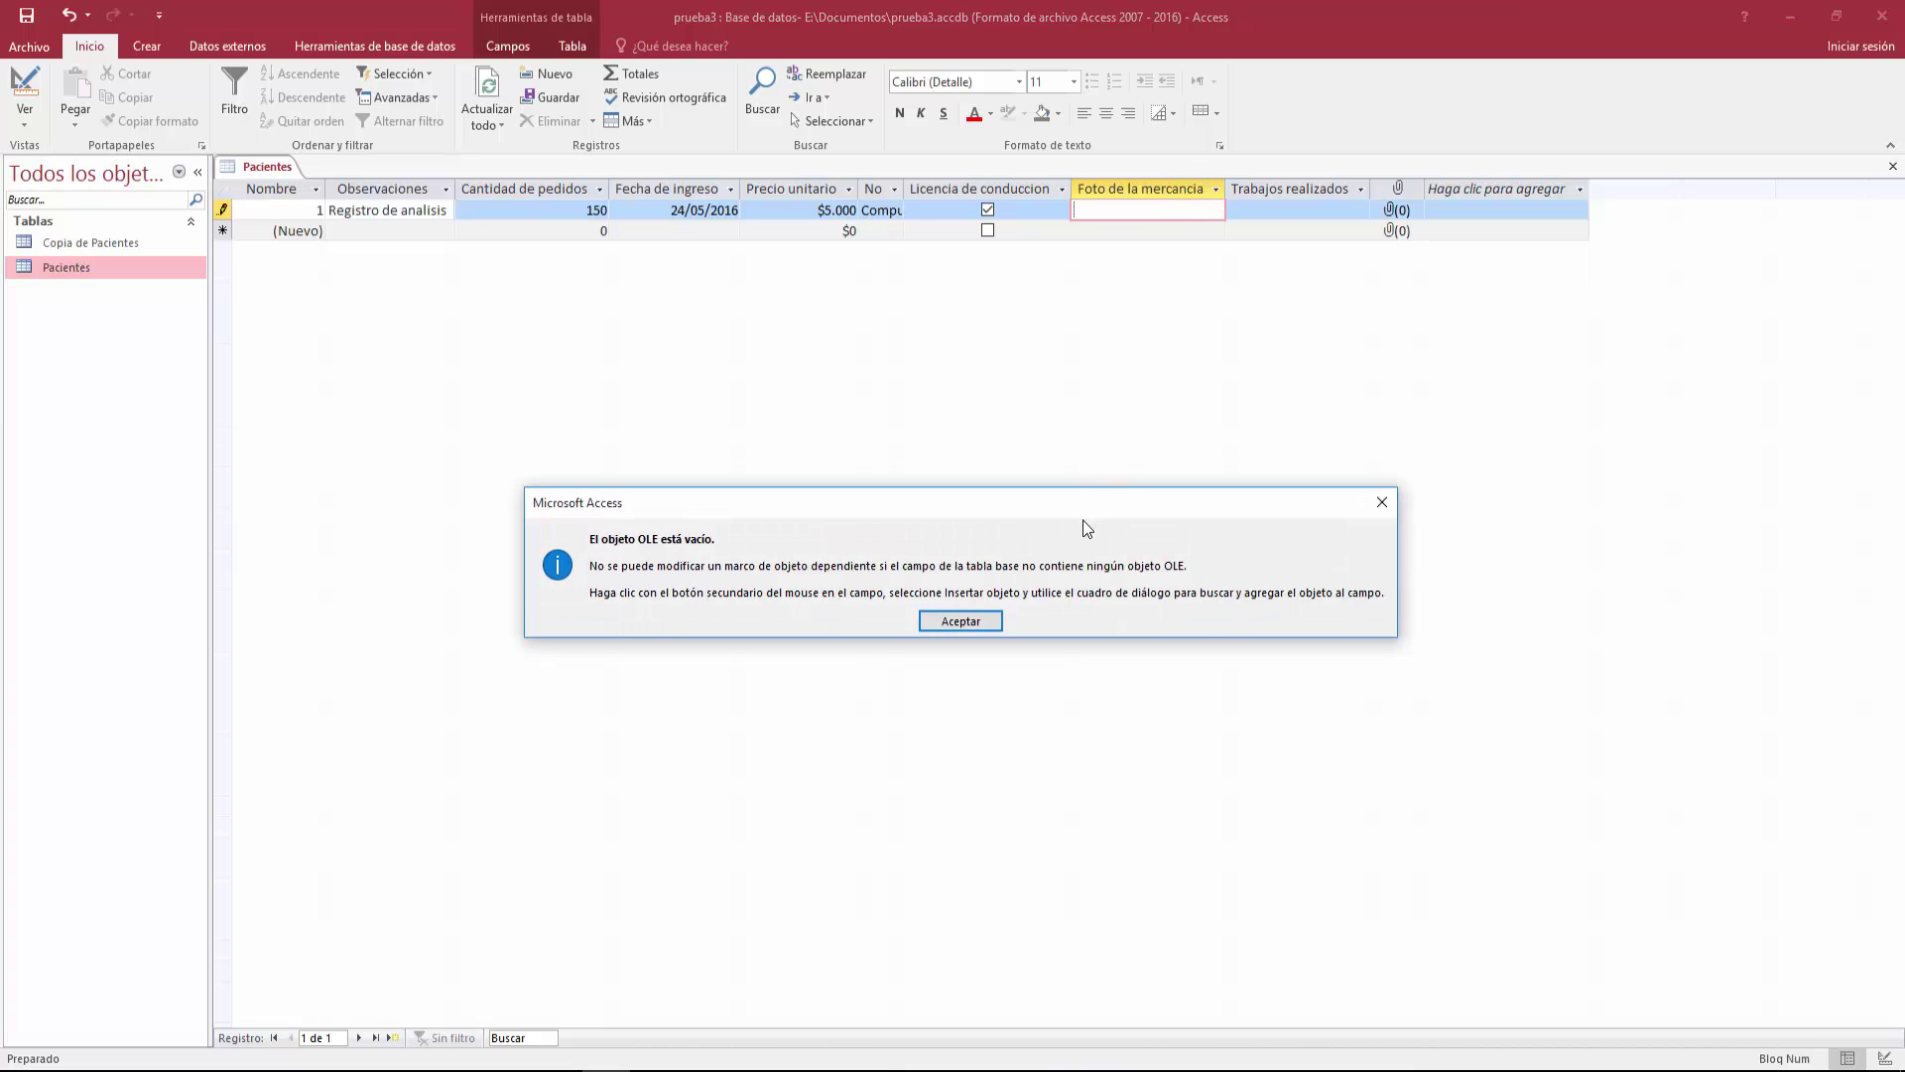
key("Return")
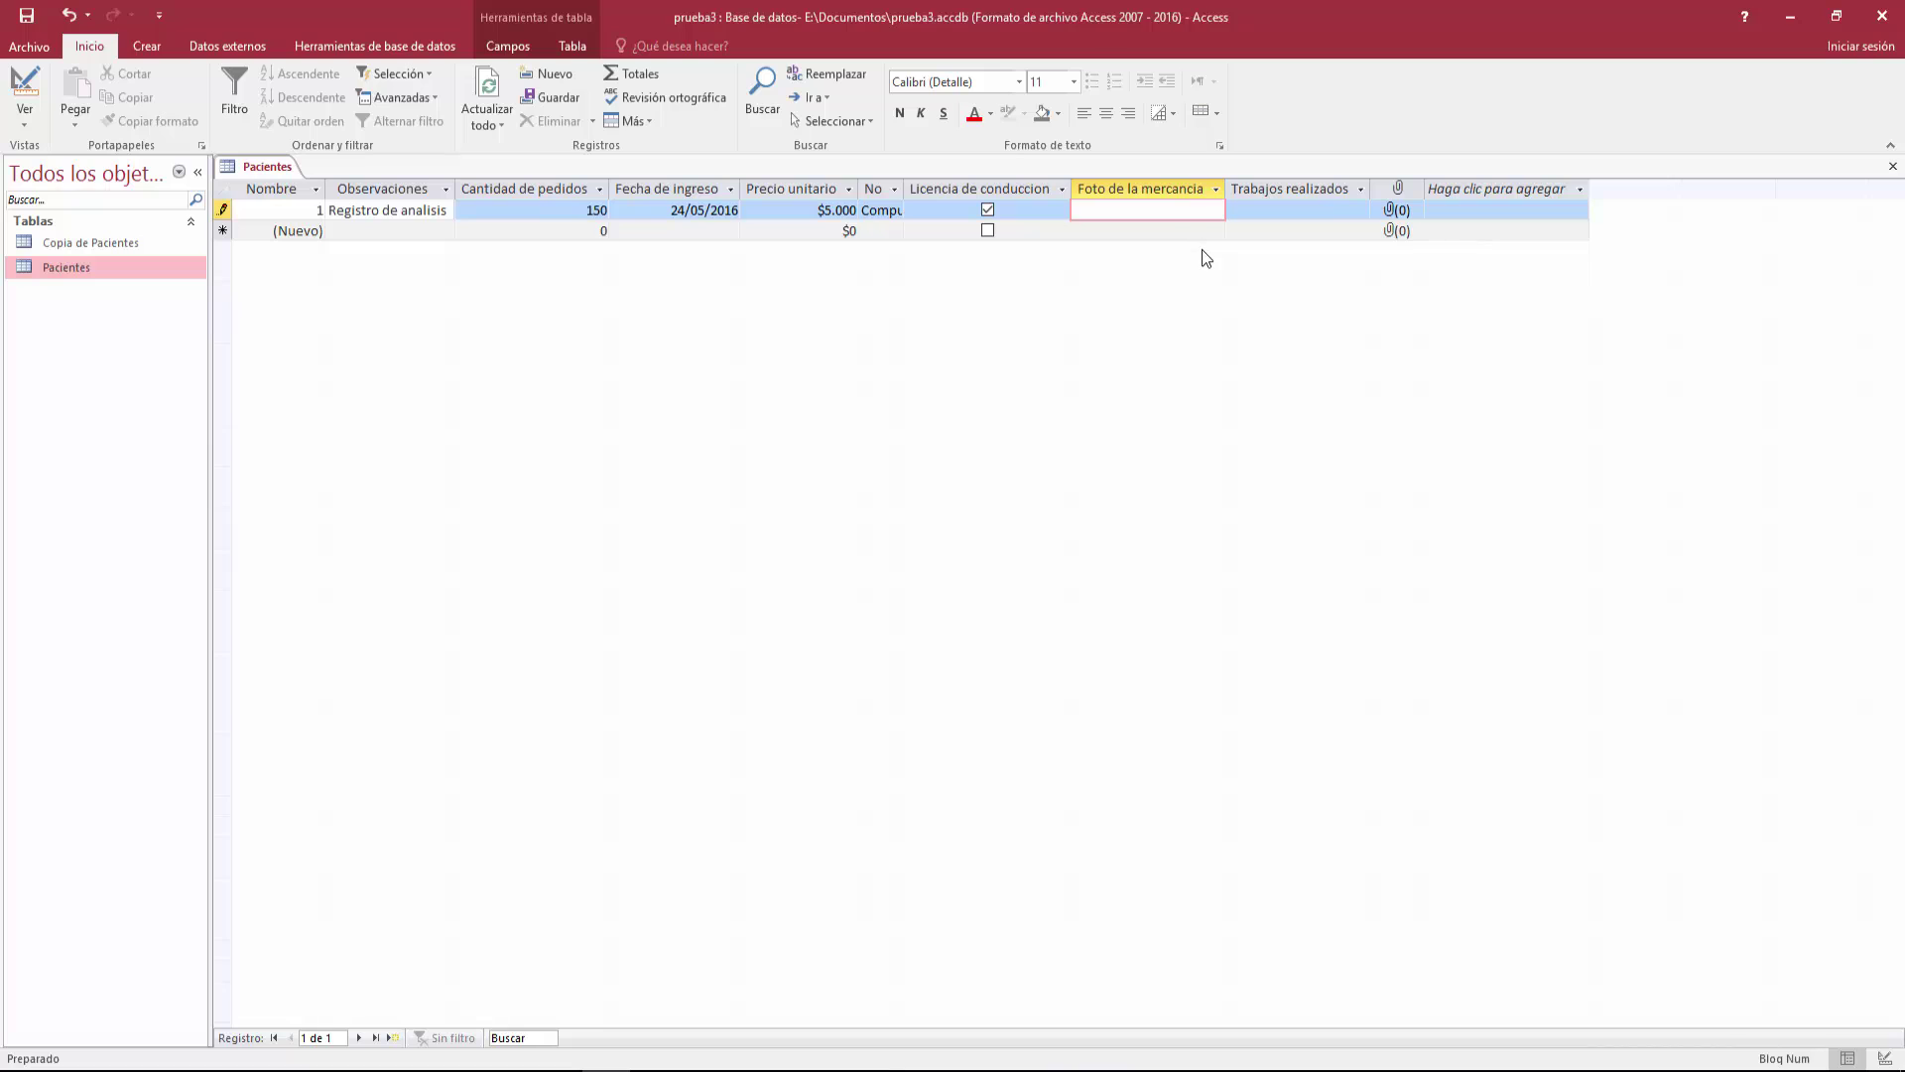
Widen the No column to fit the full text of its entry.
left_click(1296, 209)
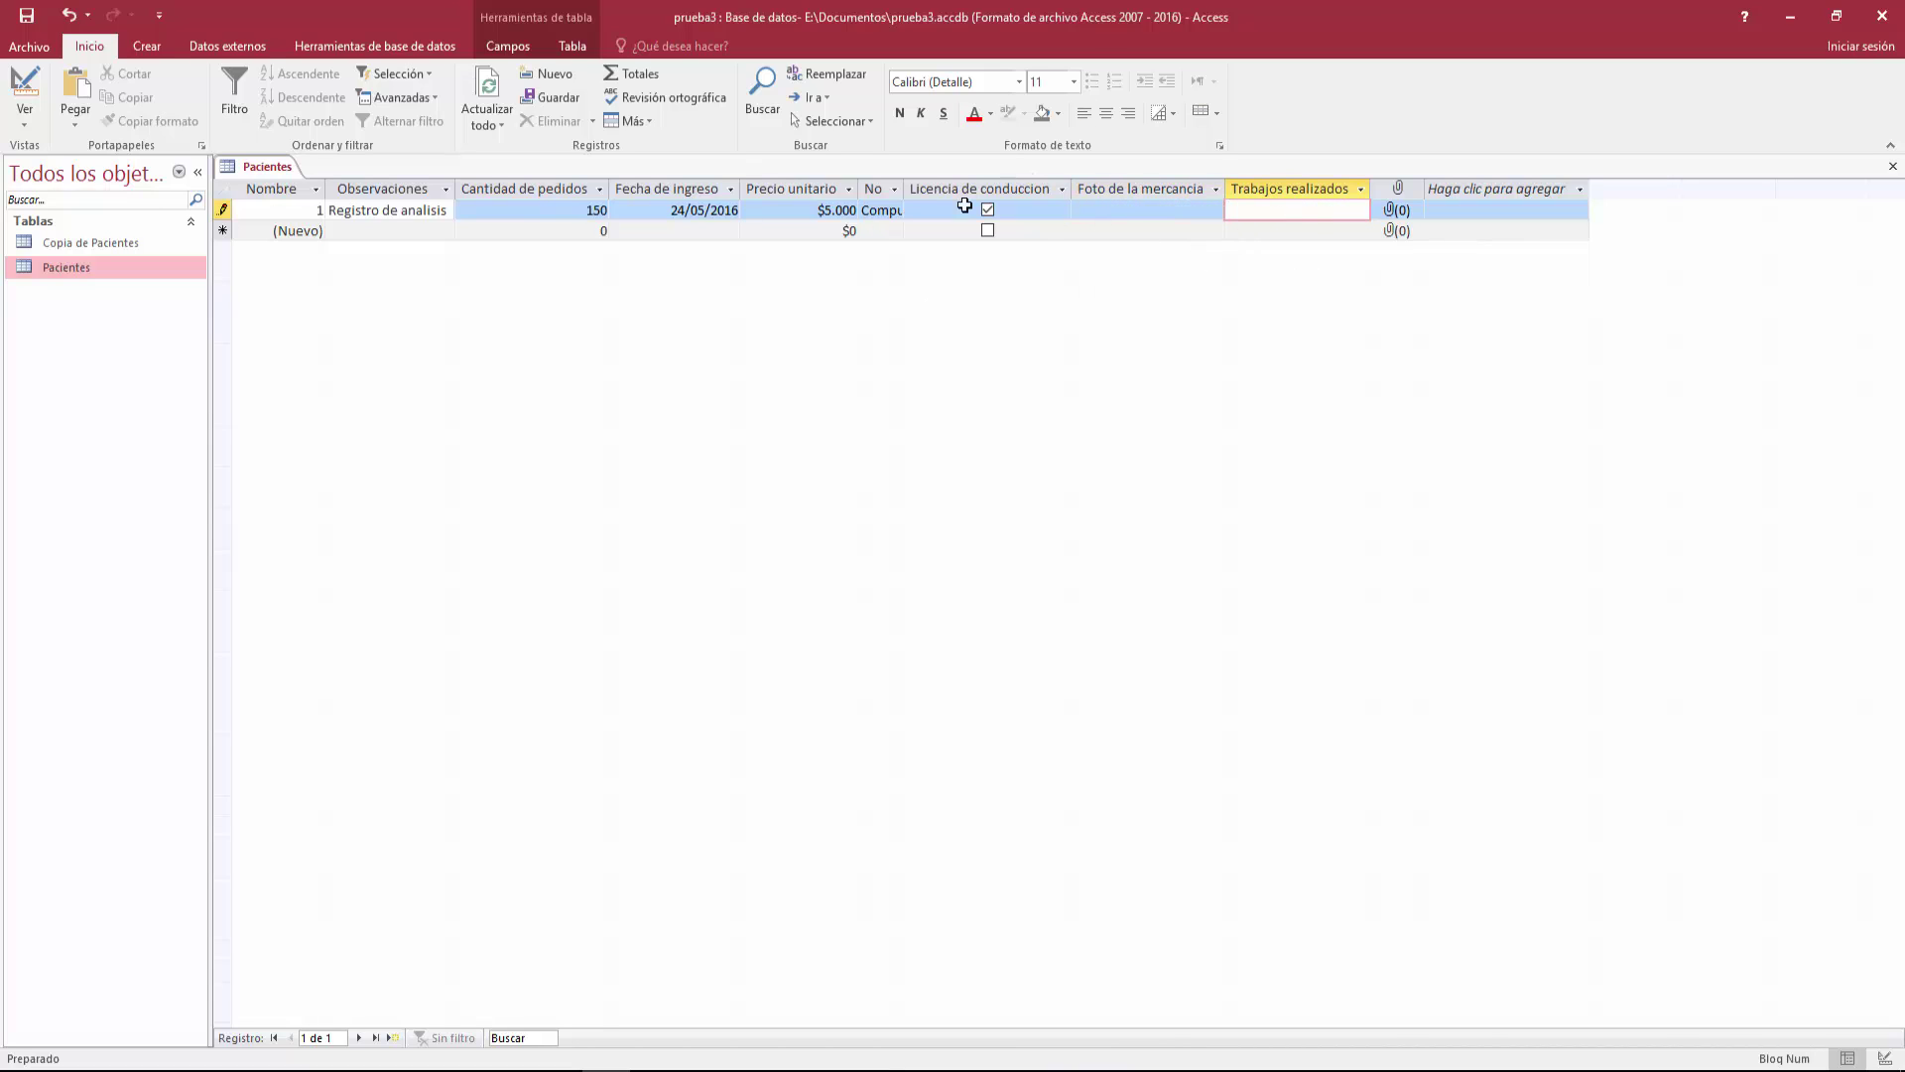
double_click(906, 189)
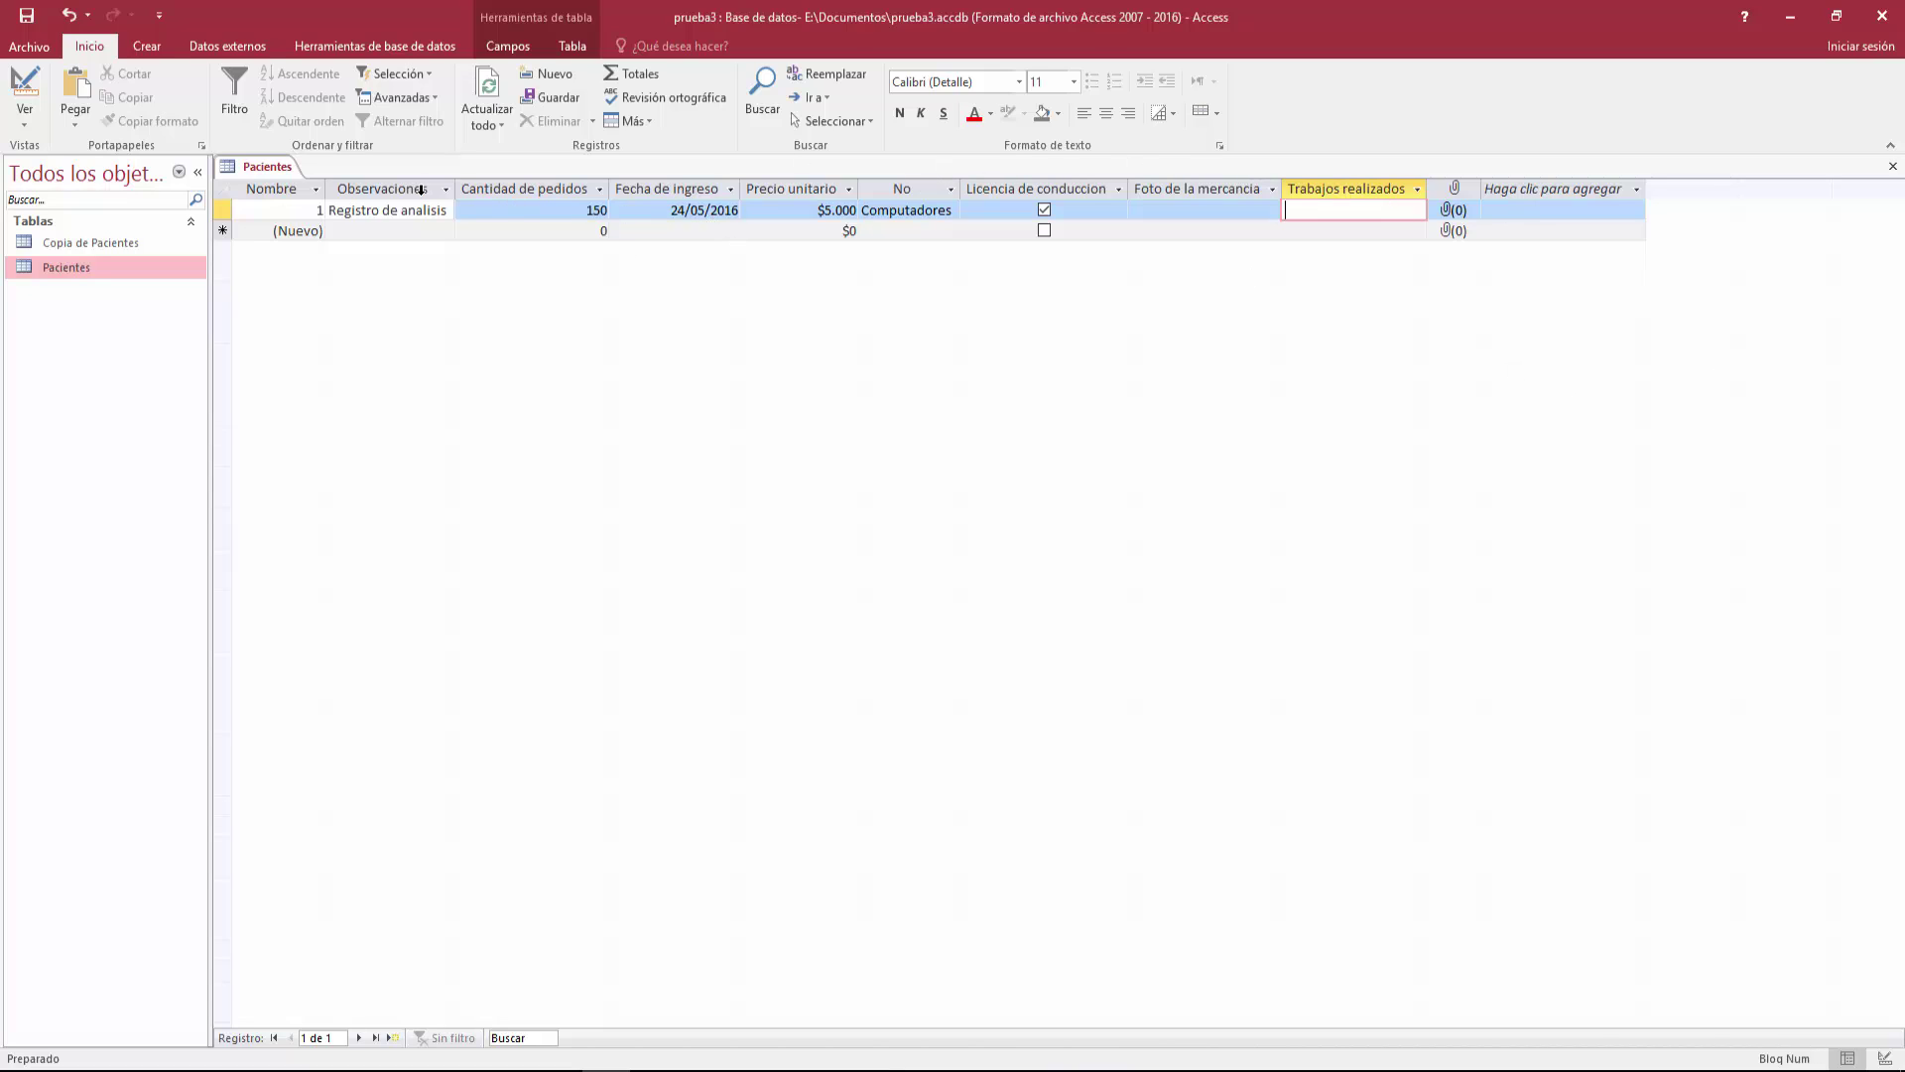
Go through the first record field by field, from Observaciones to the attachment field.
left_click(381, 211)
left_click(556, 210)
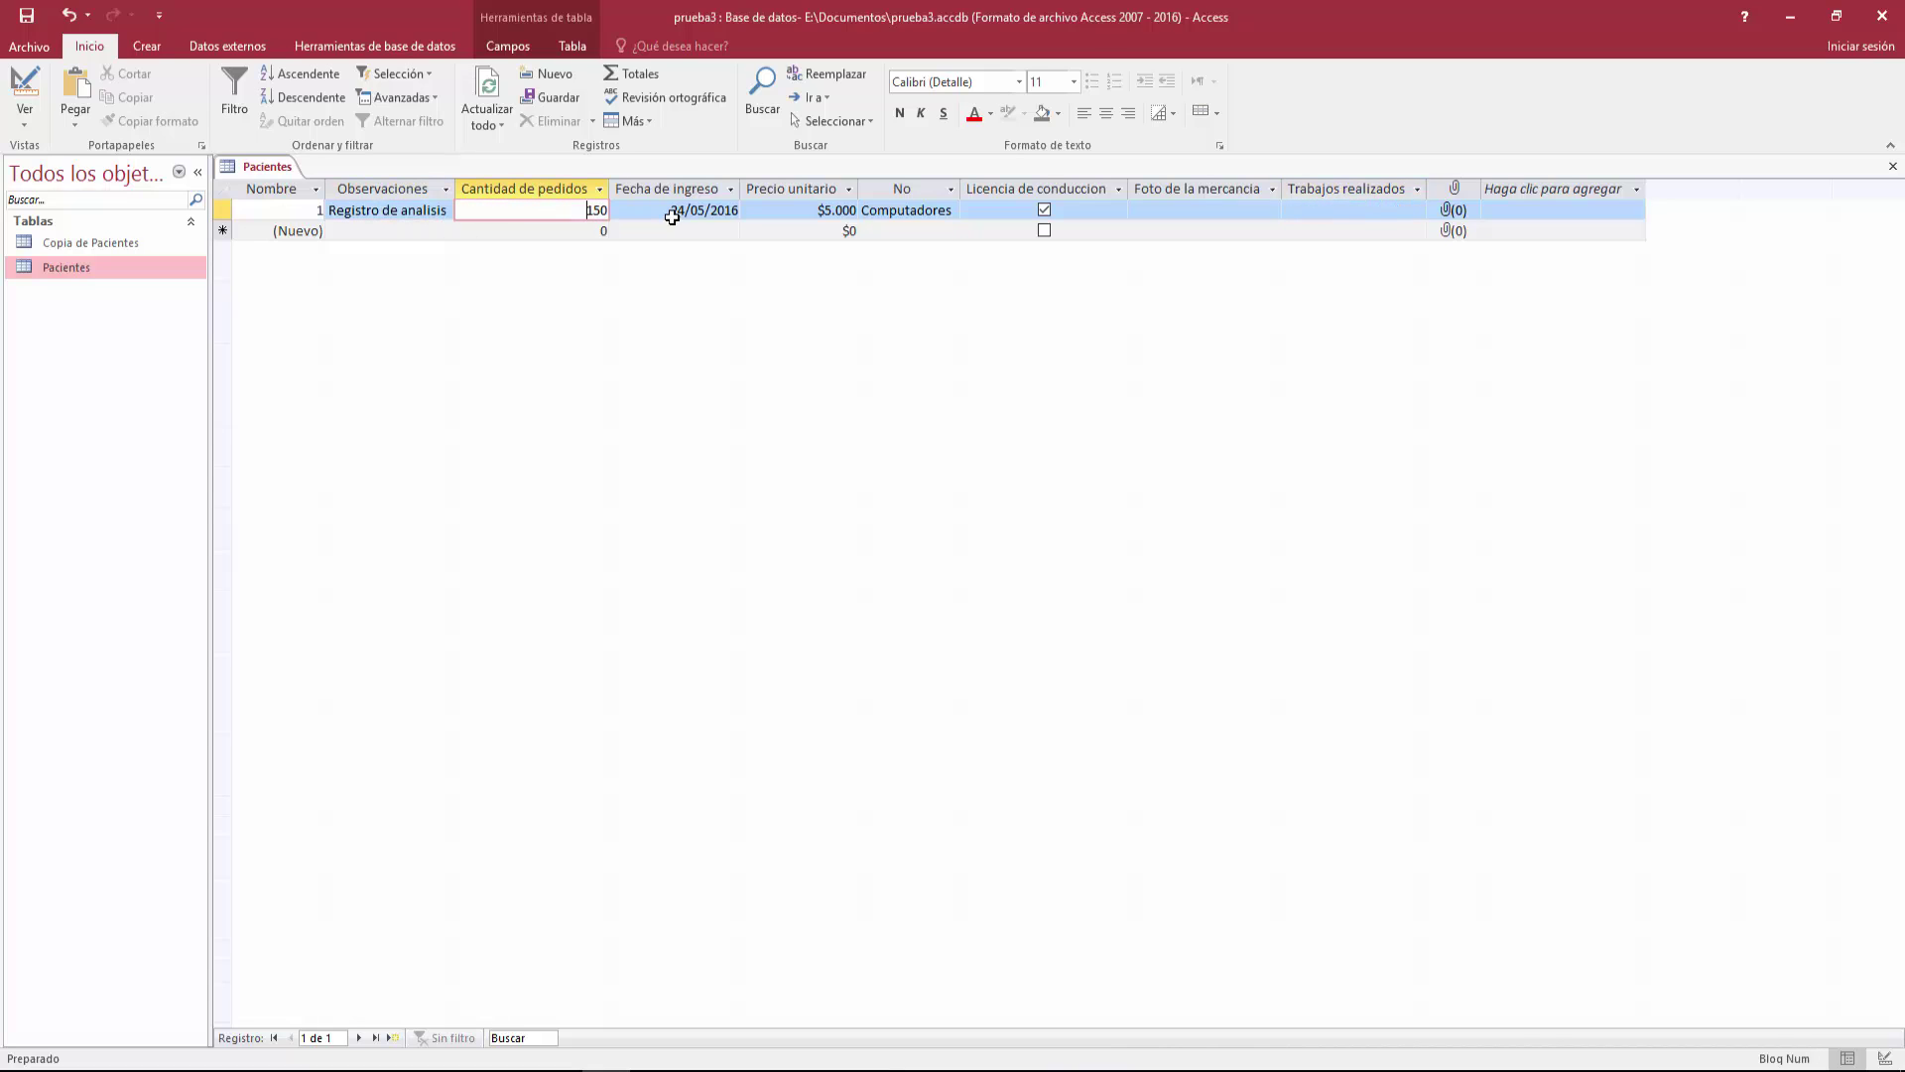
left_click(418, 209)
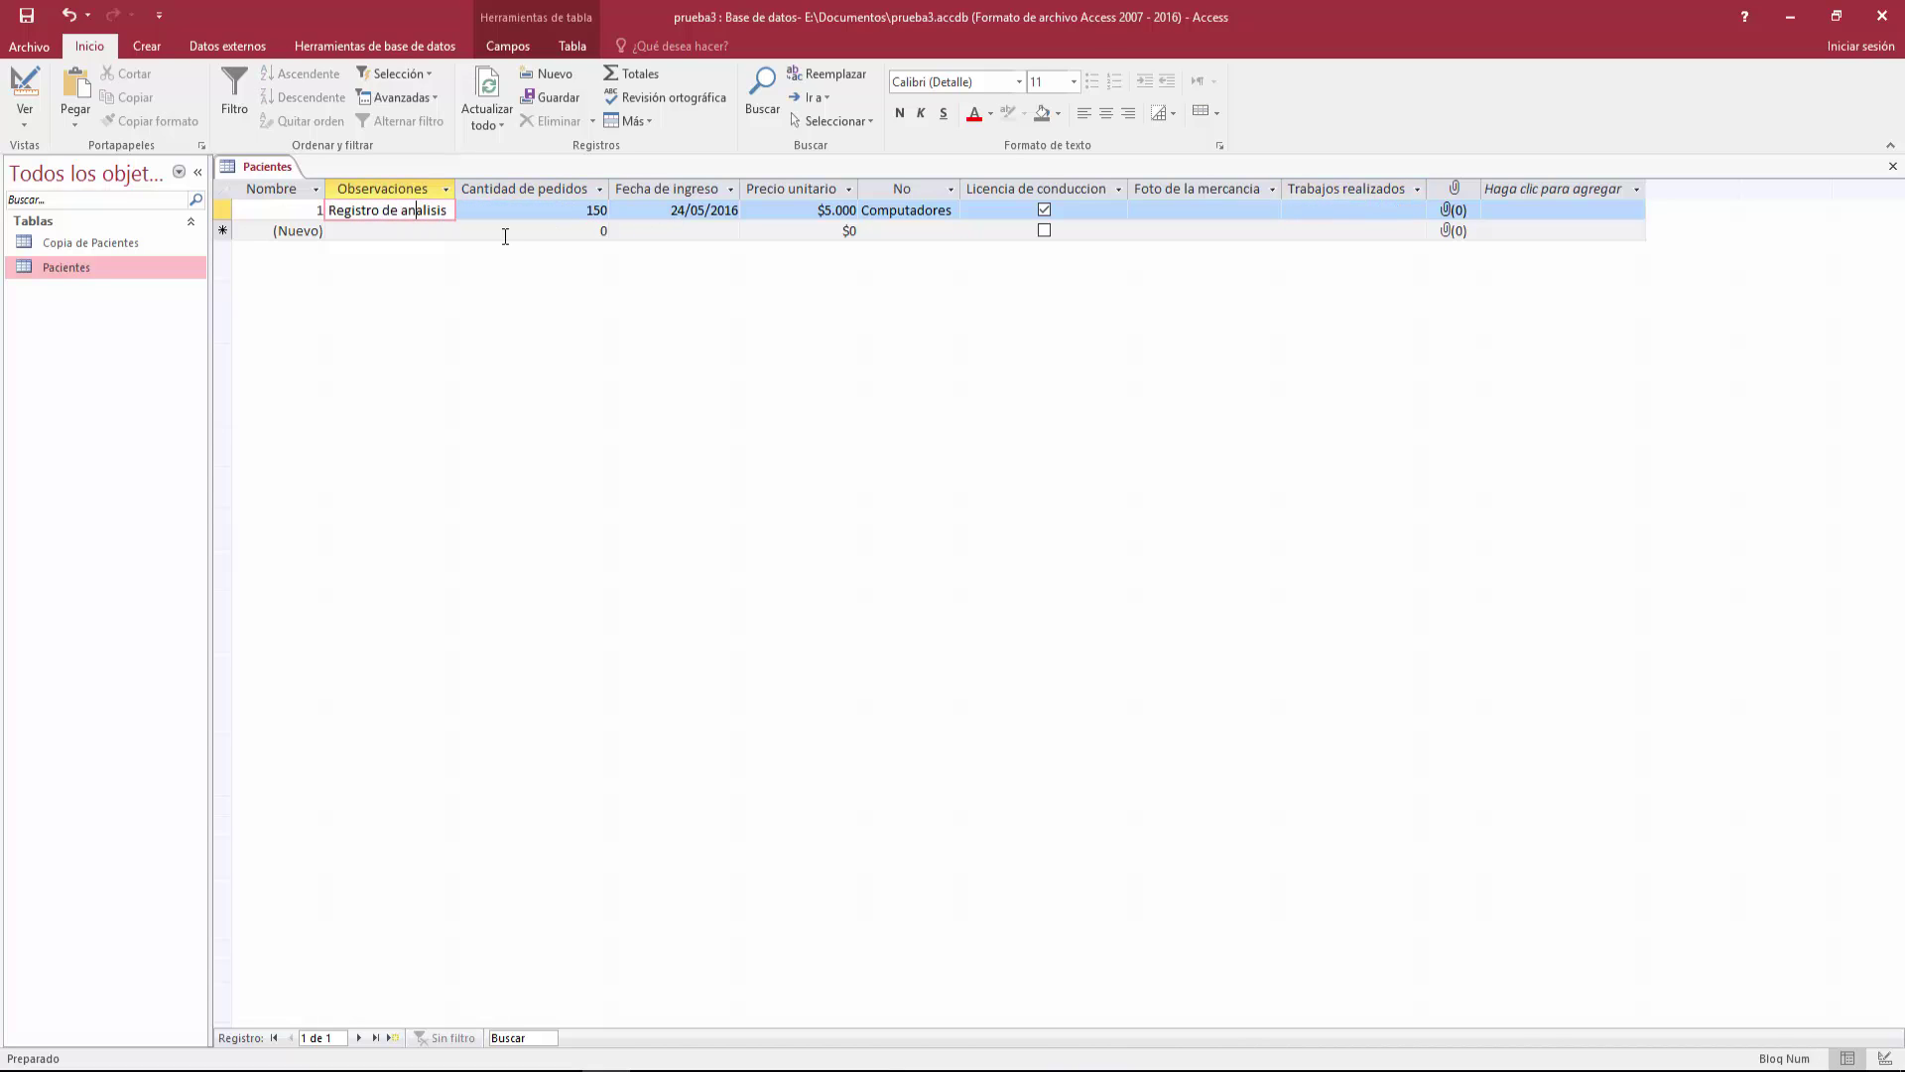
key("Tab")
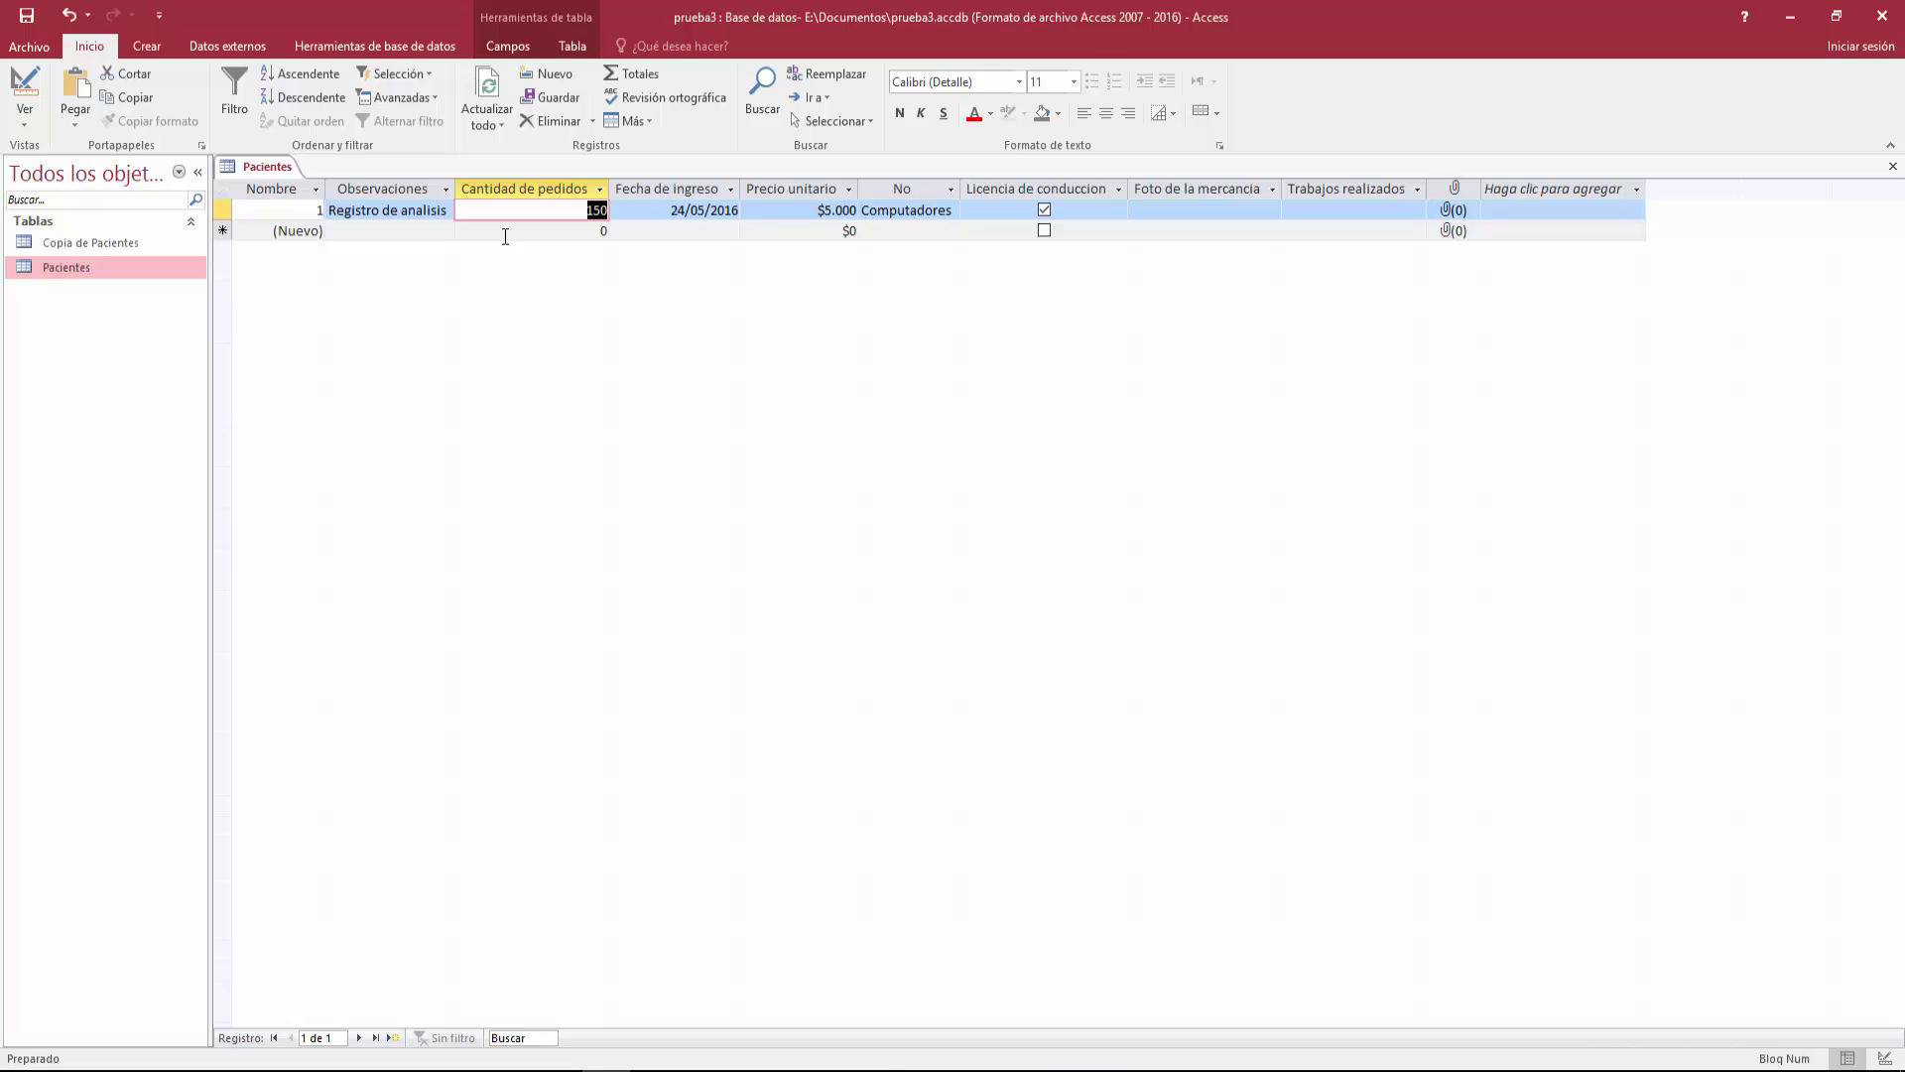
key("Tab")
key("Tab")
key("Tab")
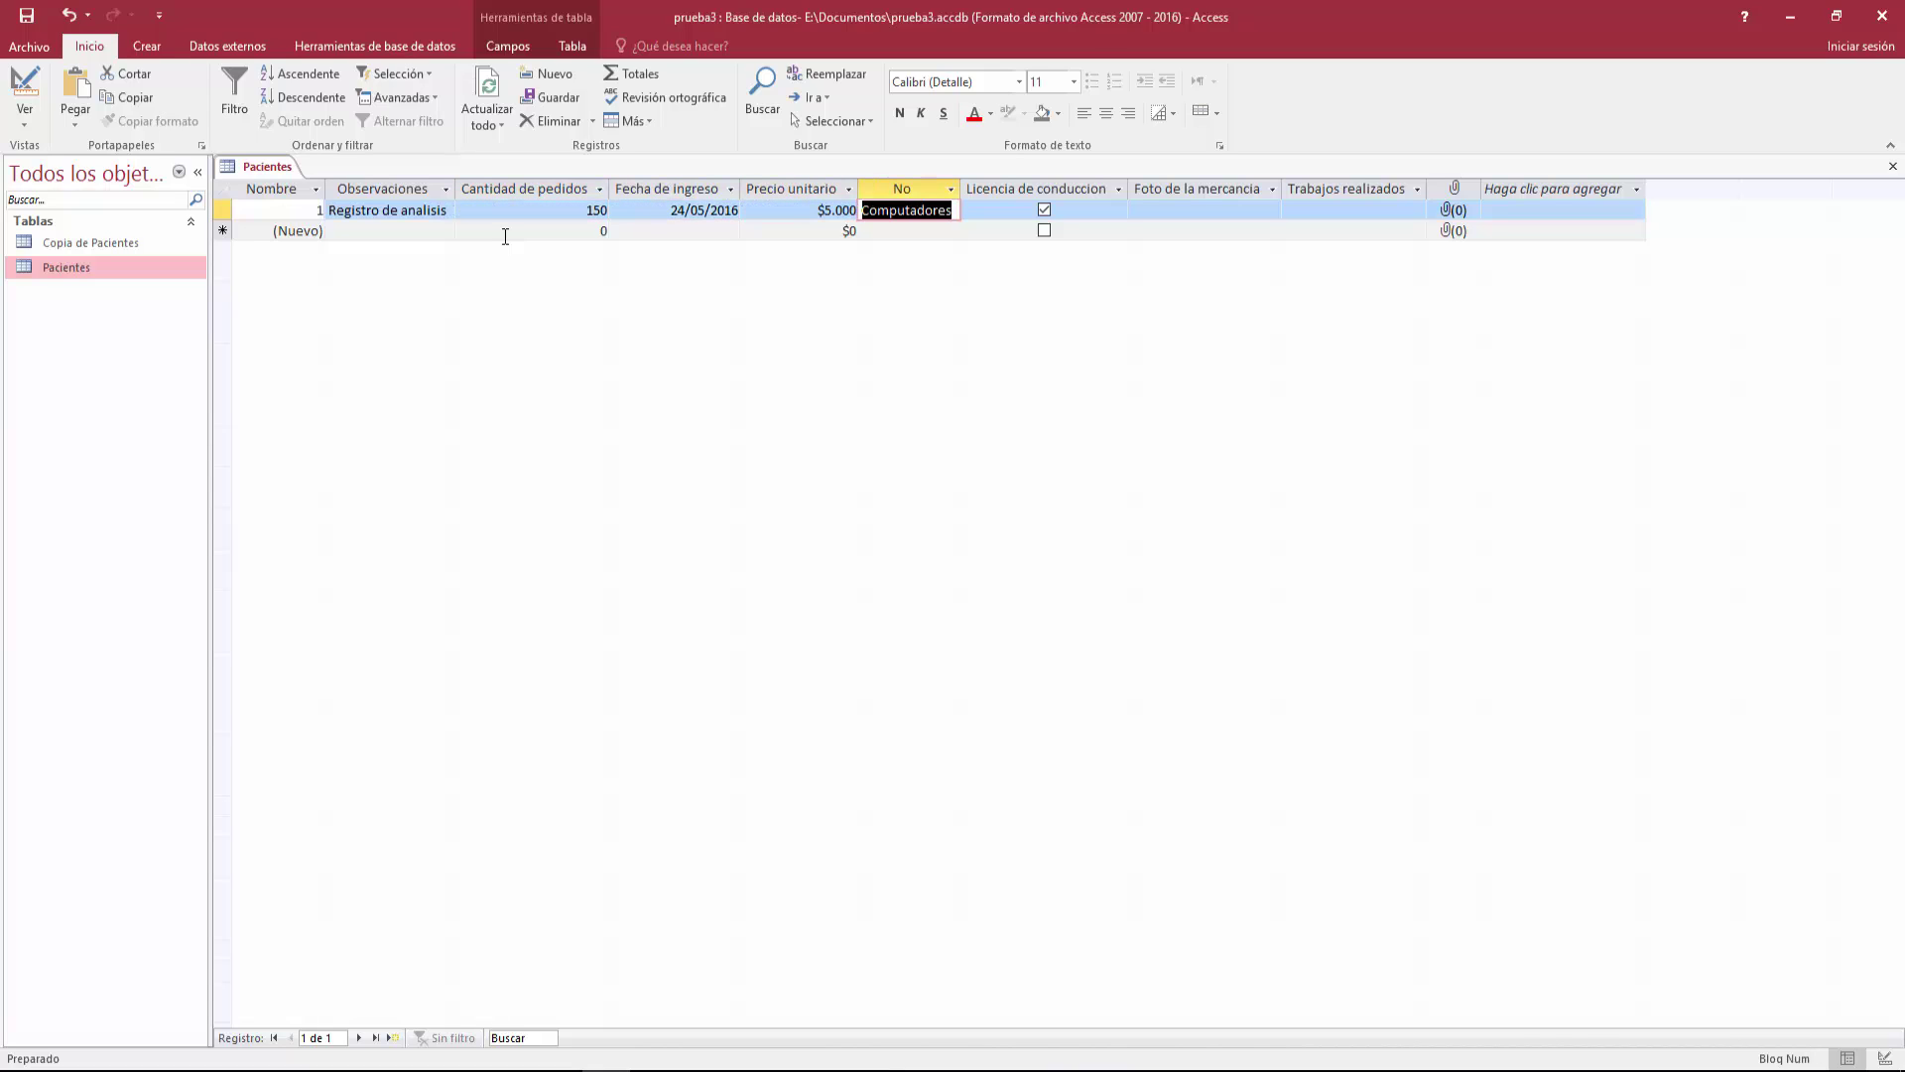
key("Tab")
key("Tab")
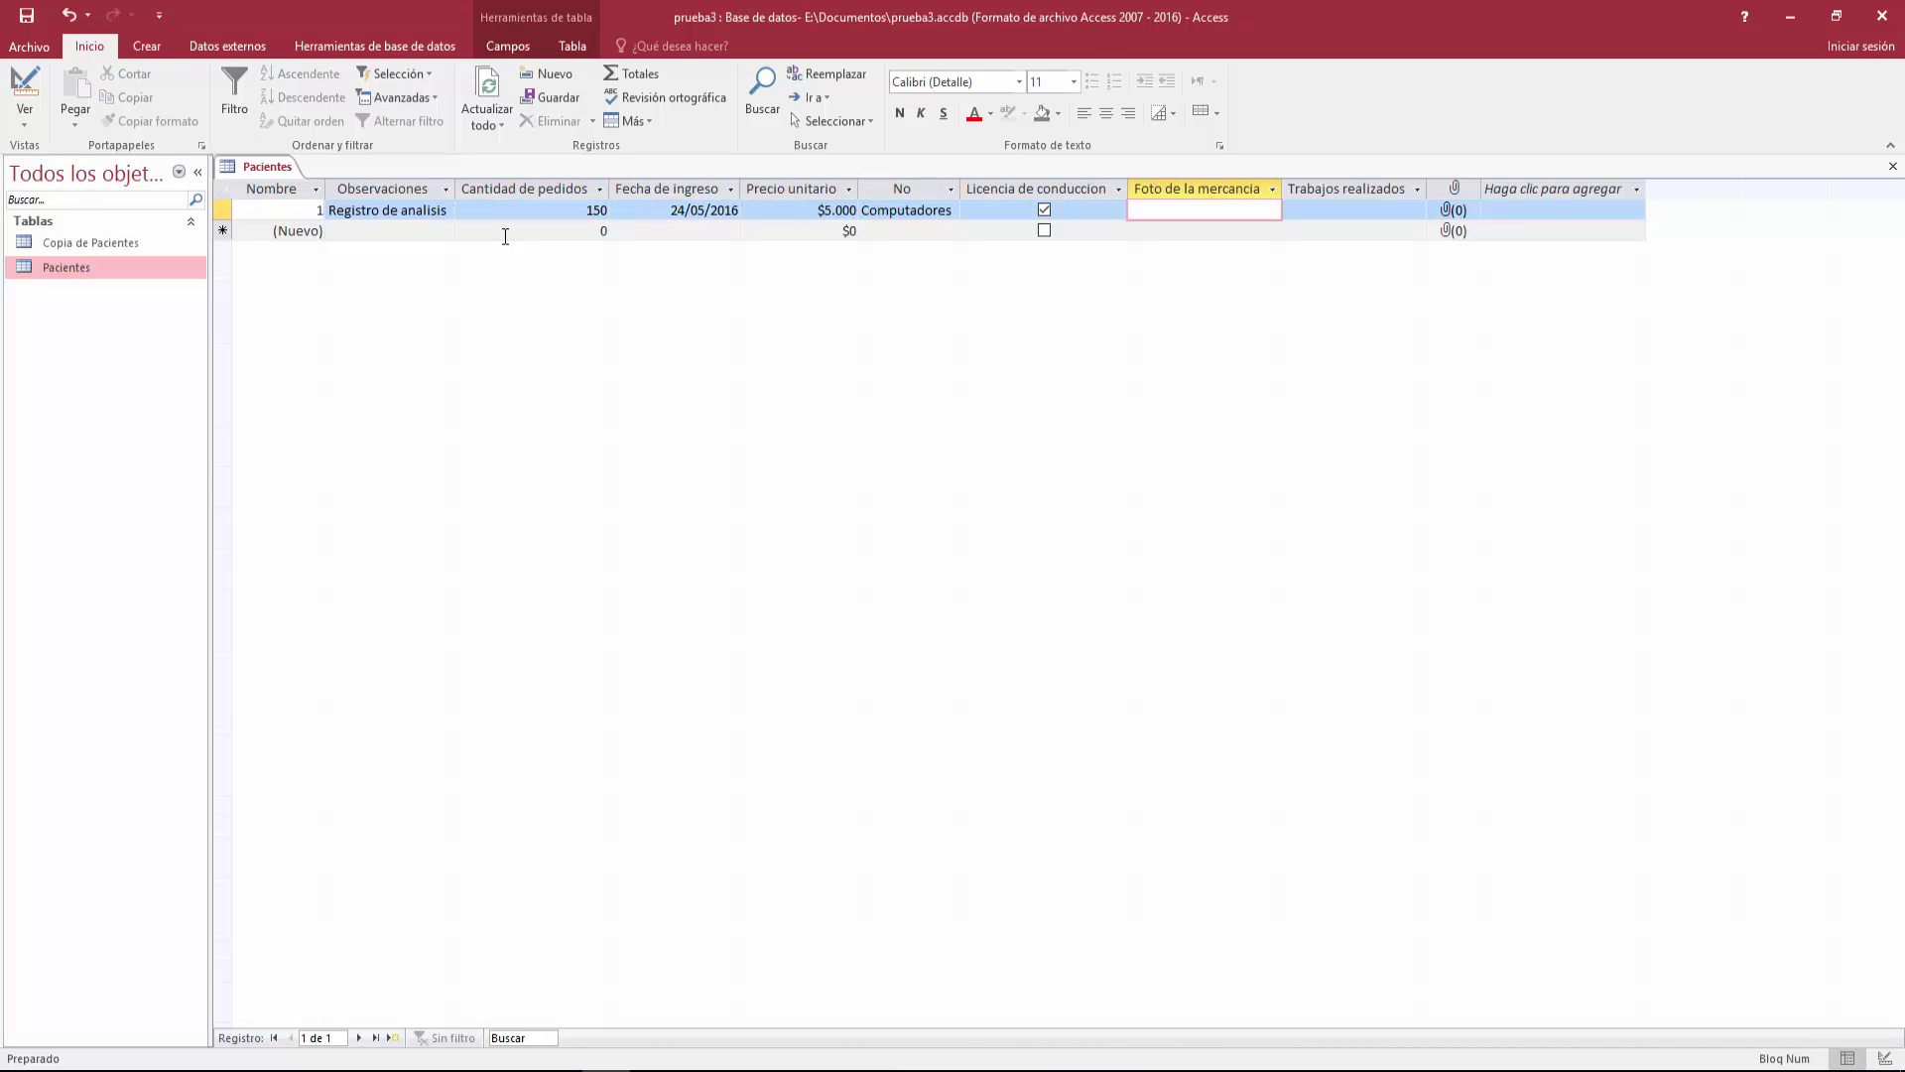
key("Tab")
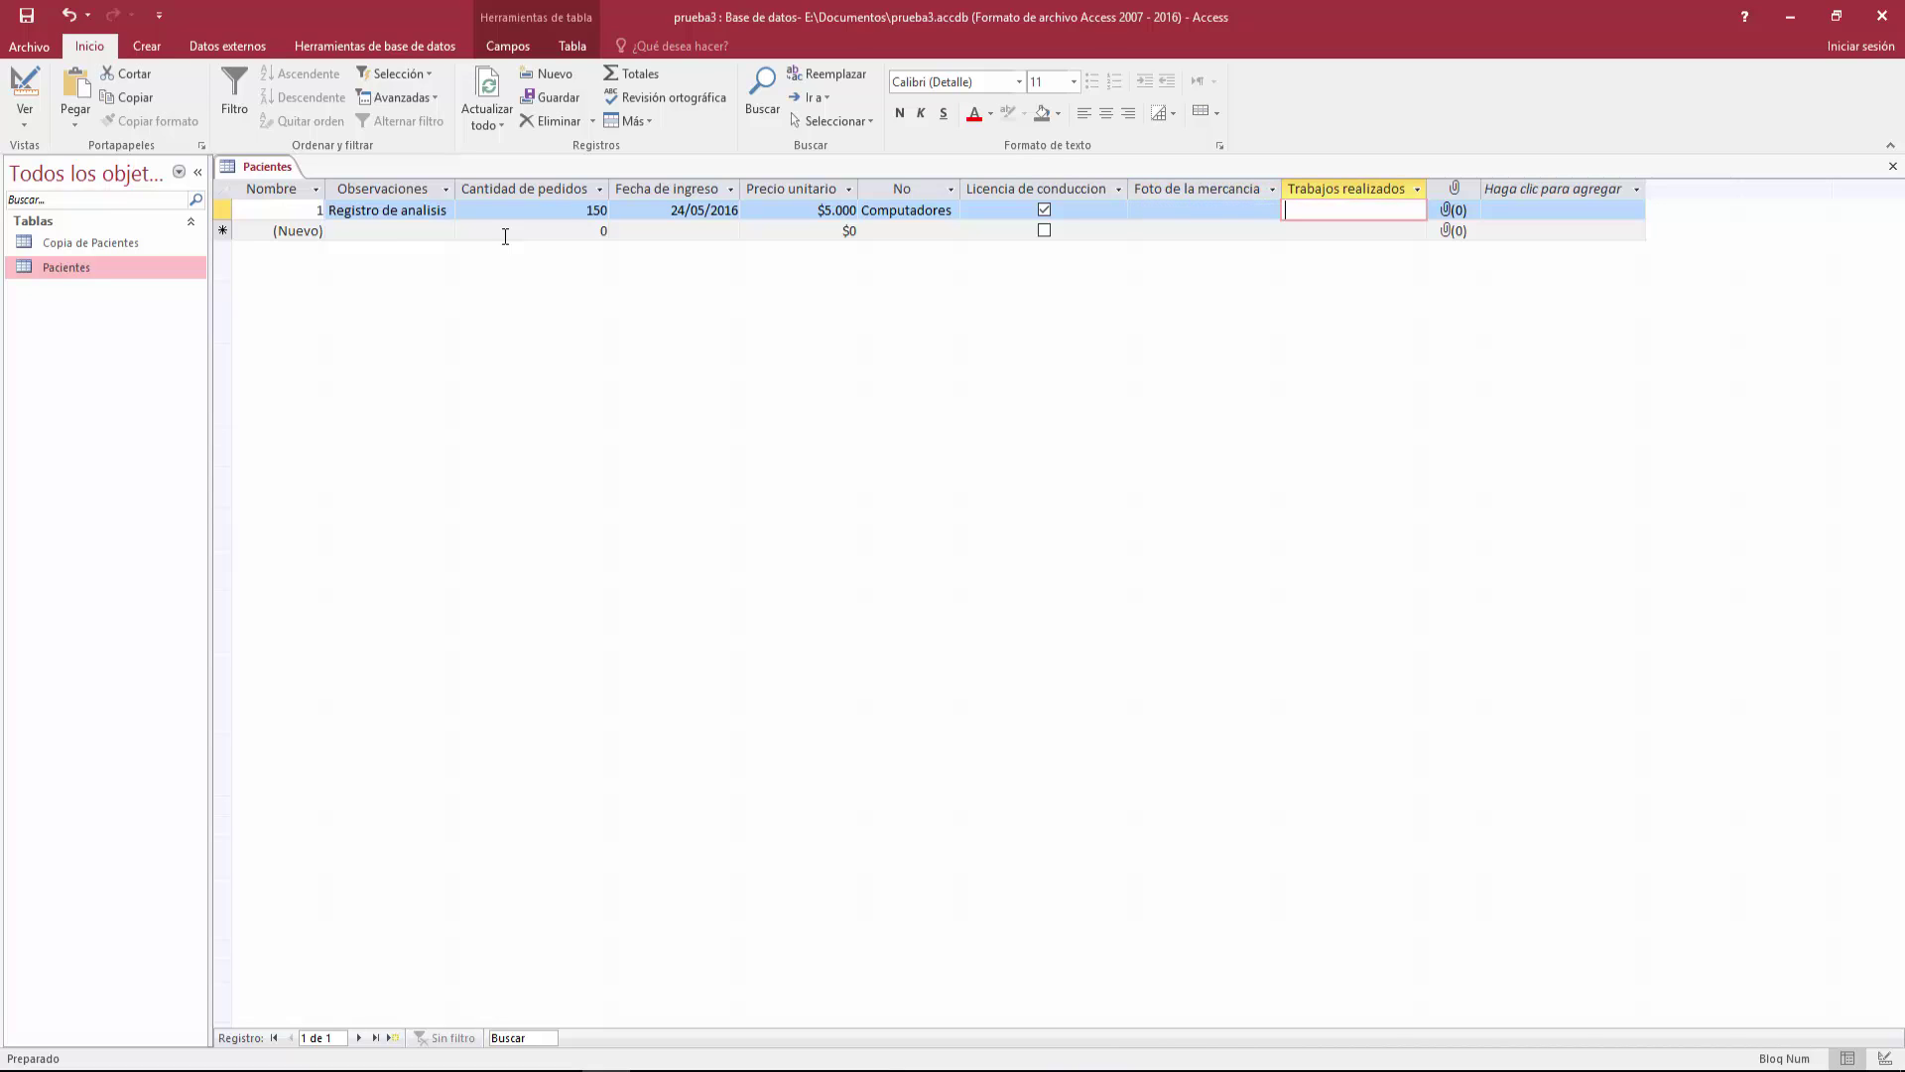
key("Tab")
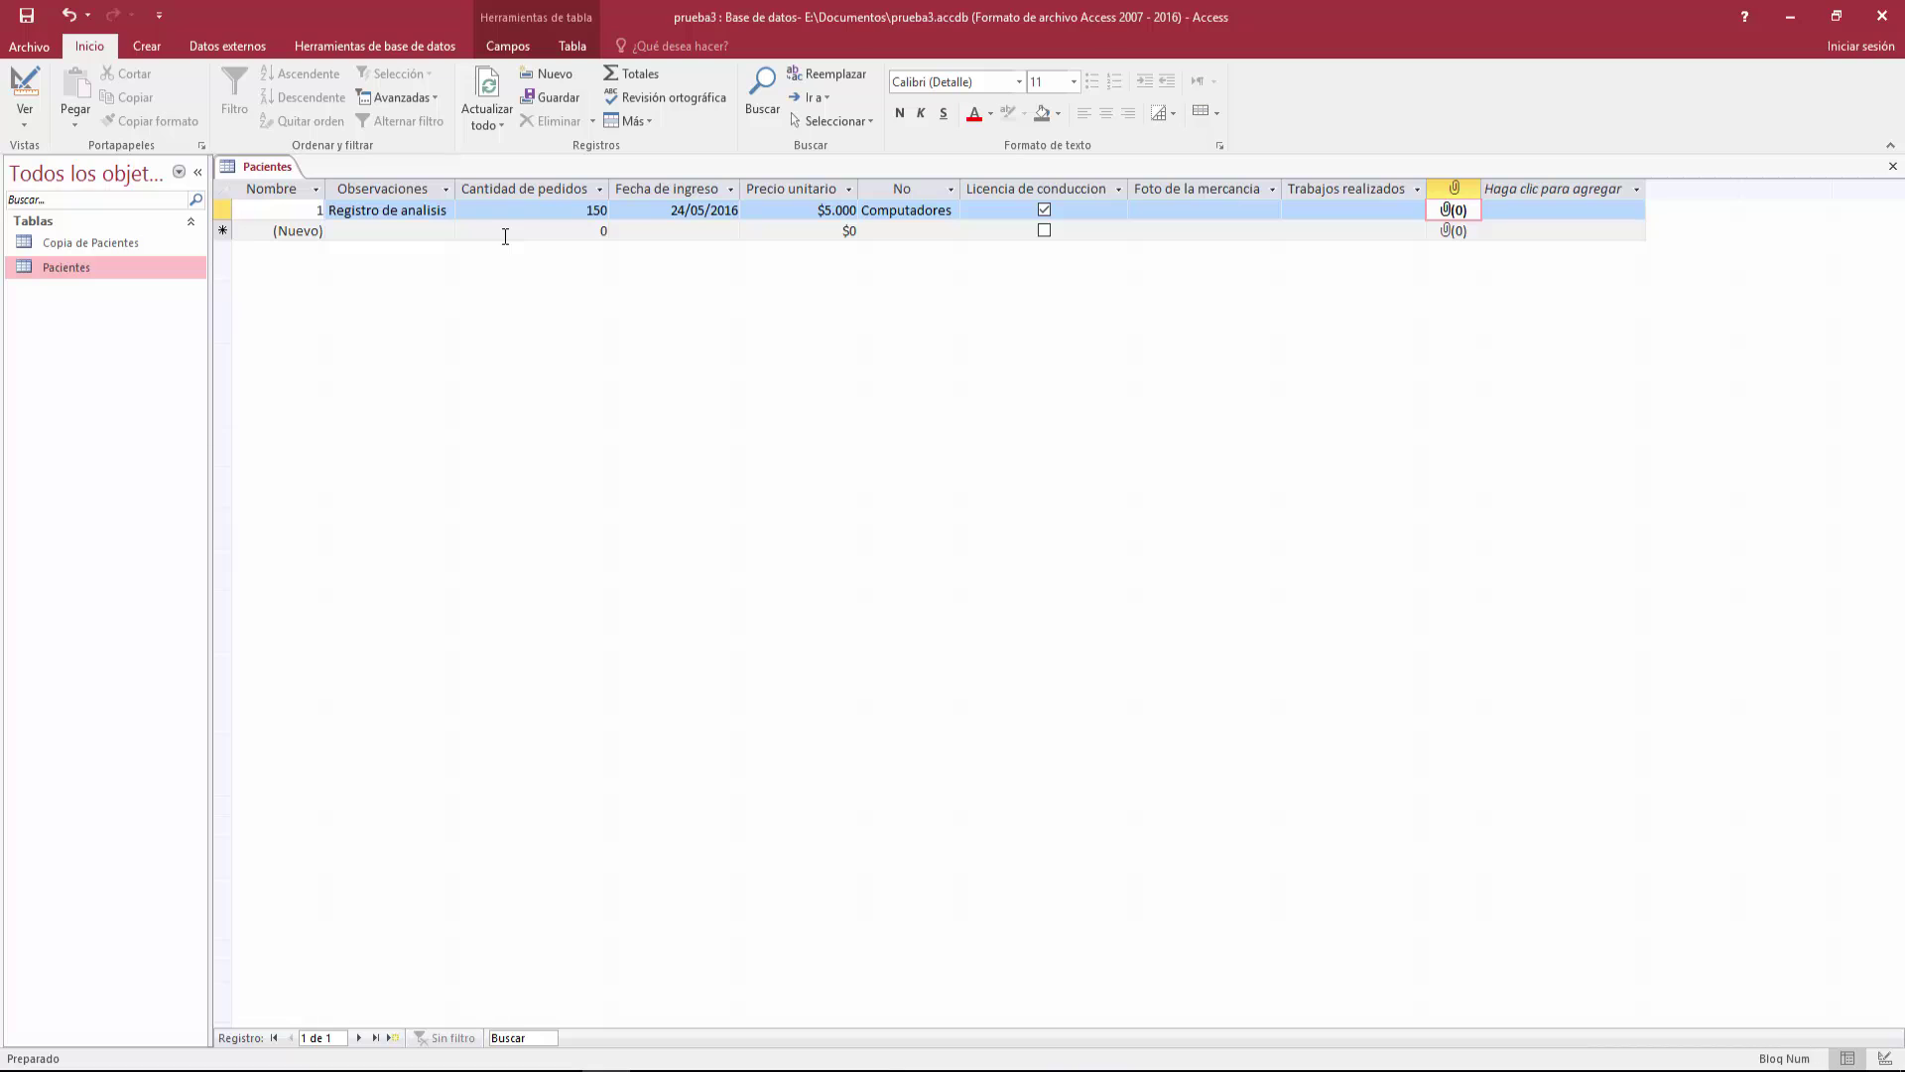
Add a second record with "Recuperacion manual" as Observaciones and 380 as Cantidad de pedidos.
key("Tab")
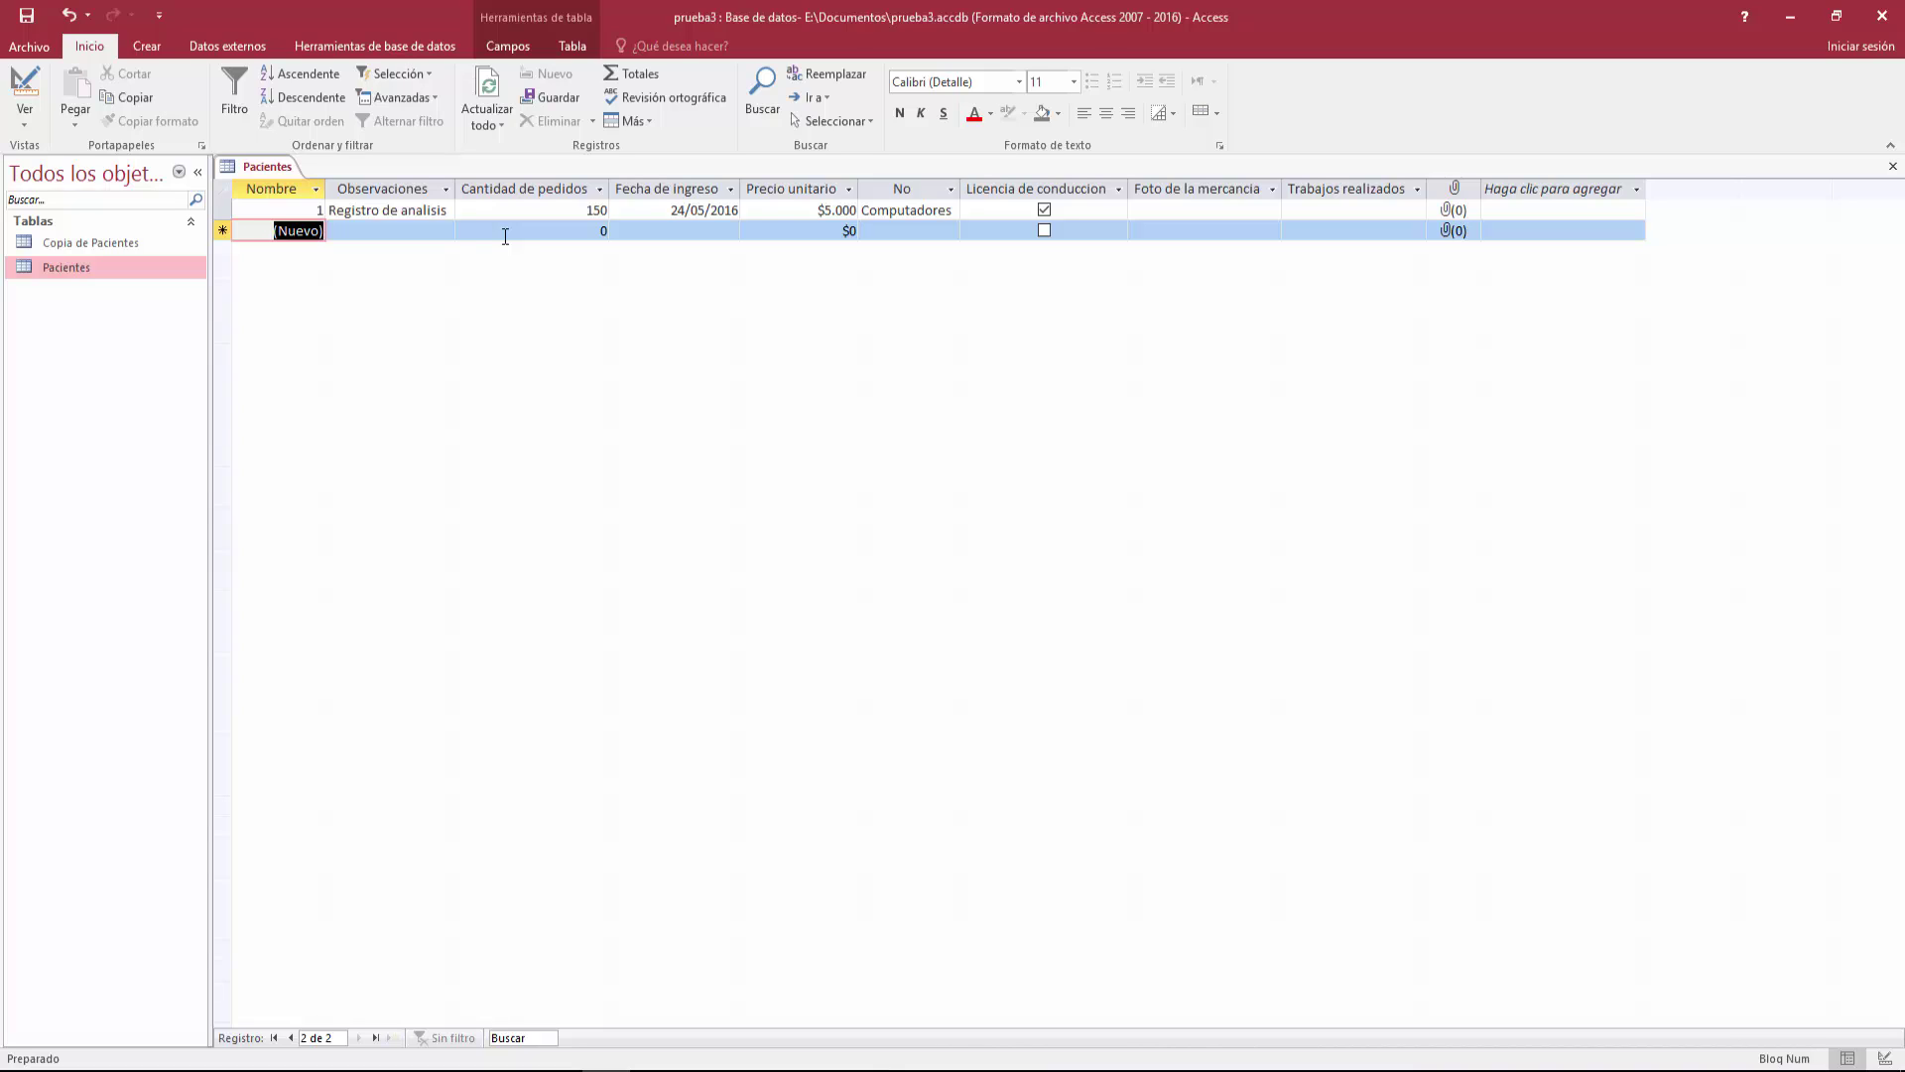
key("Tab")
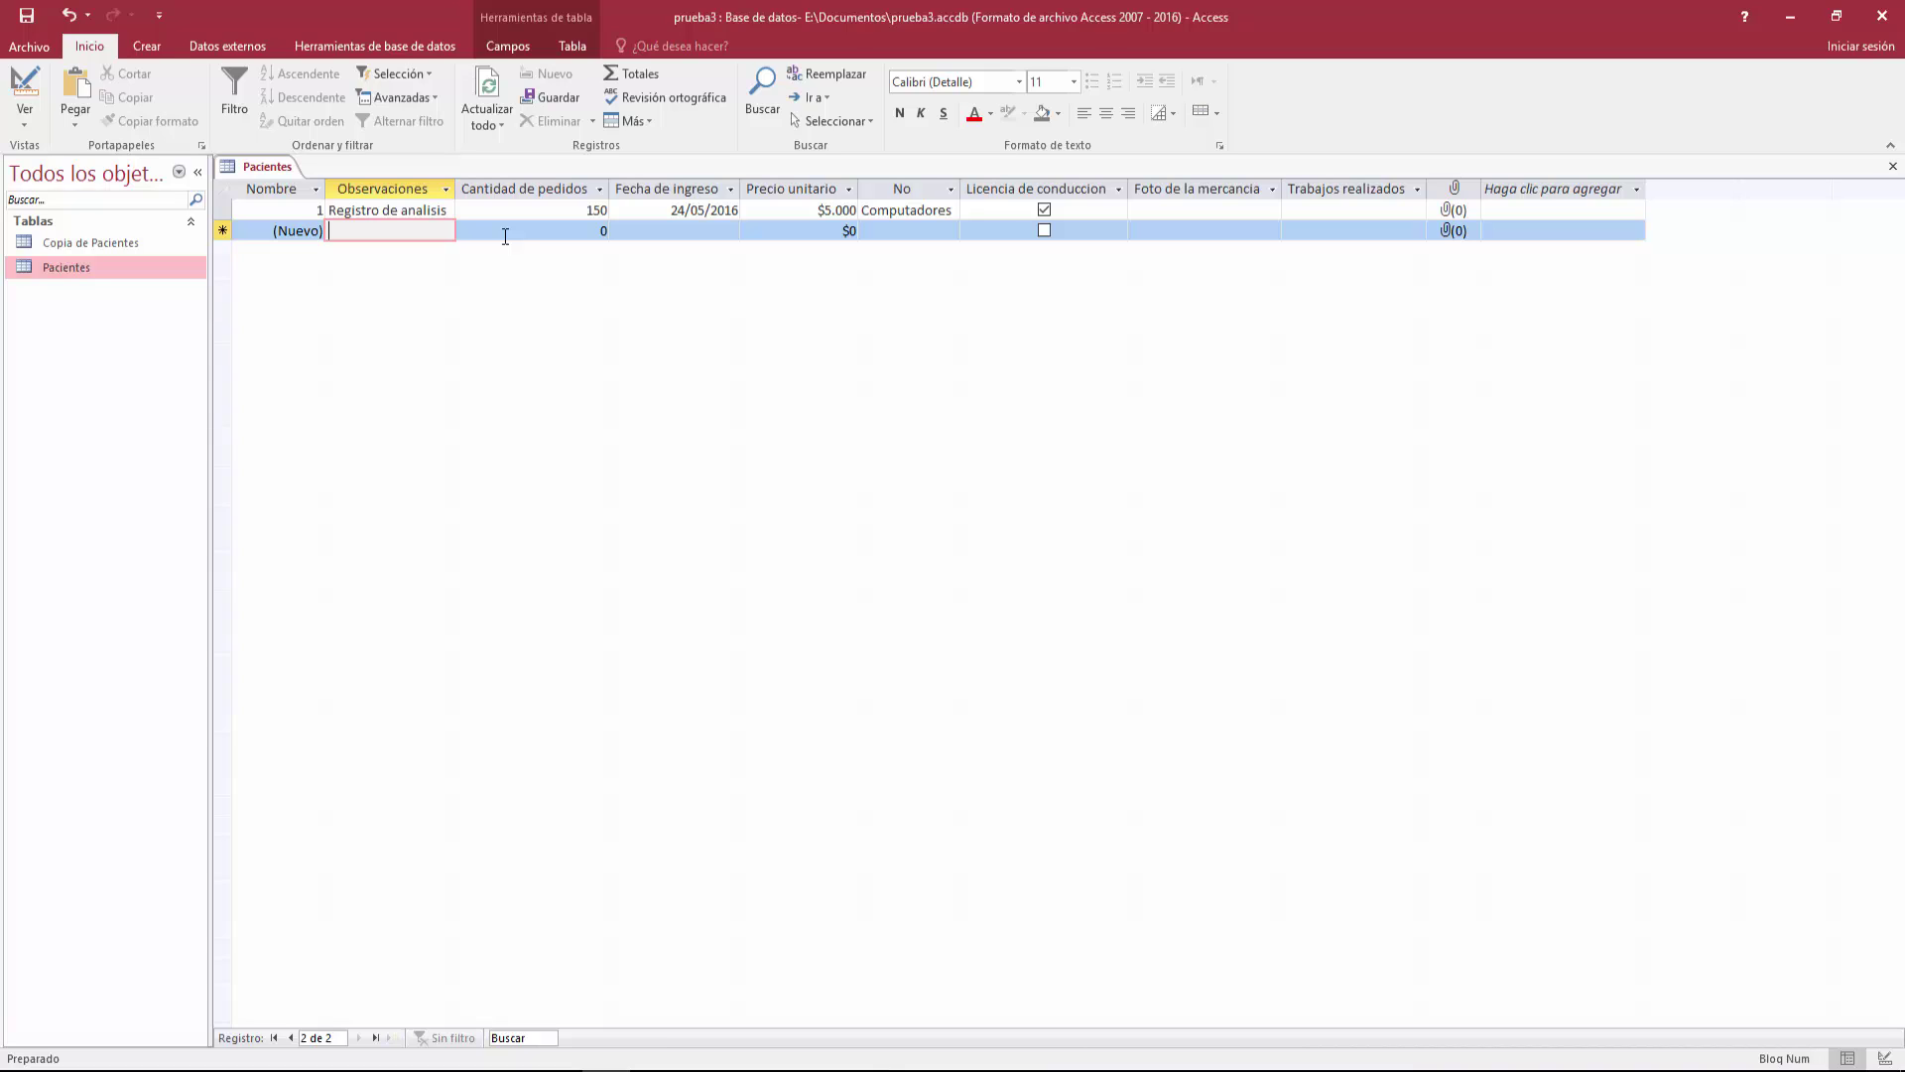
type("Recu")
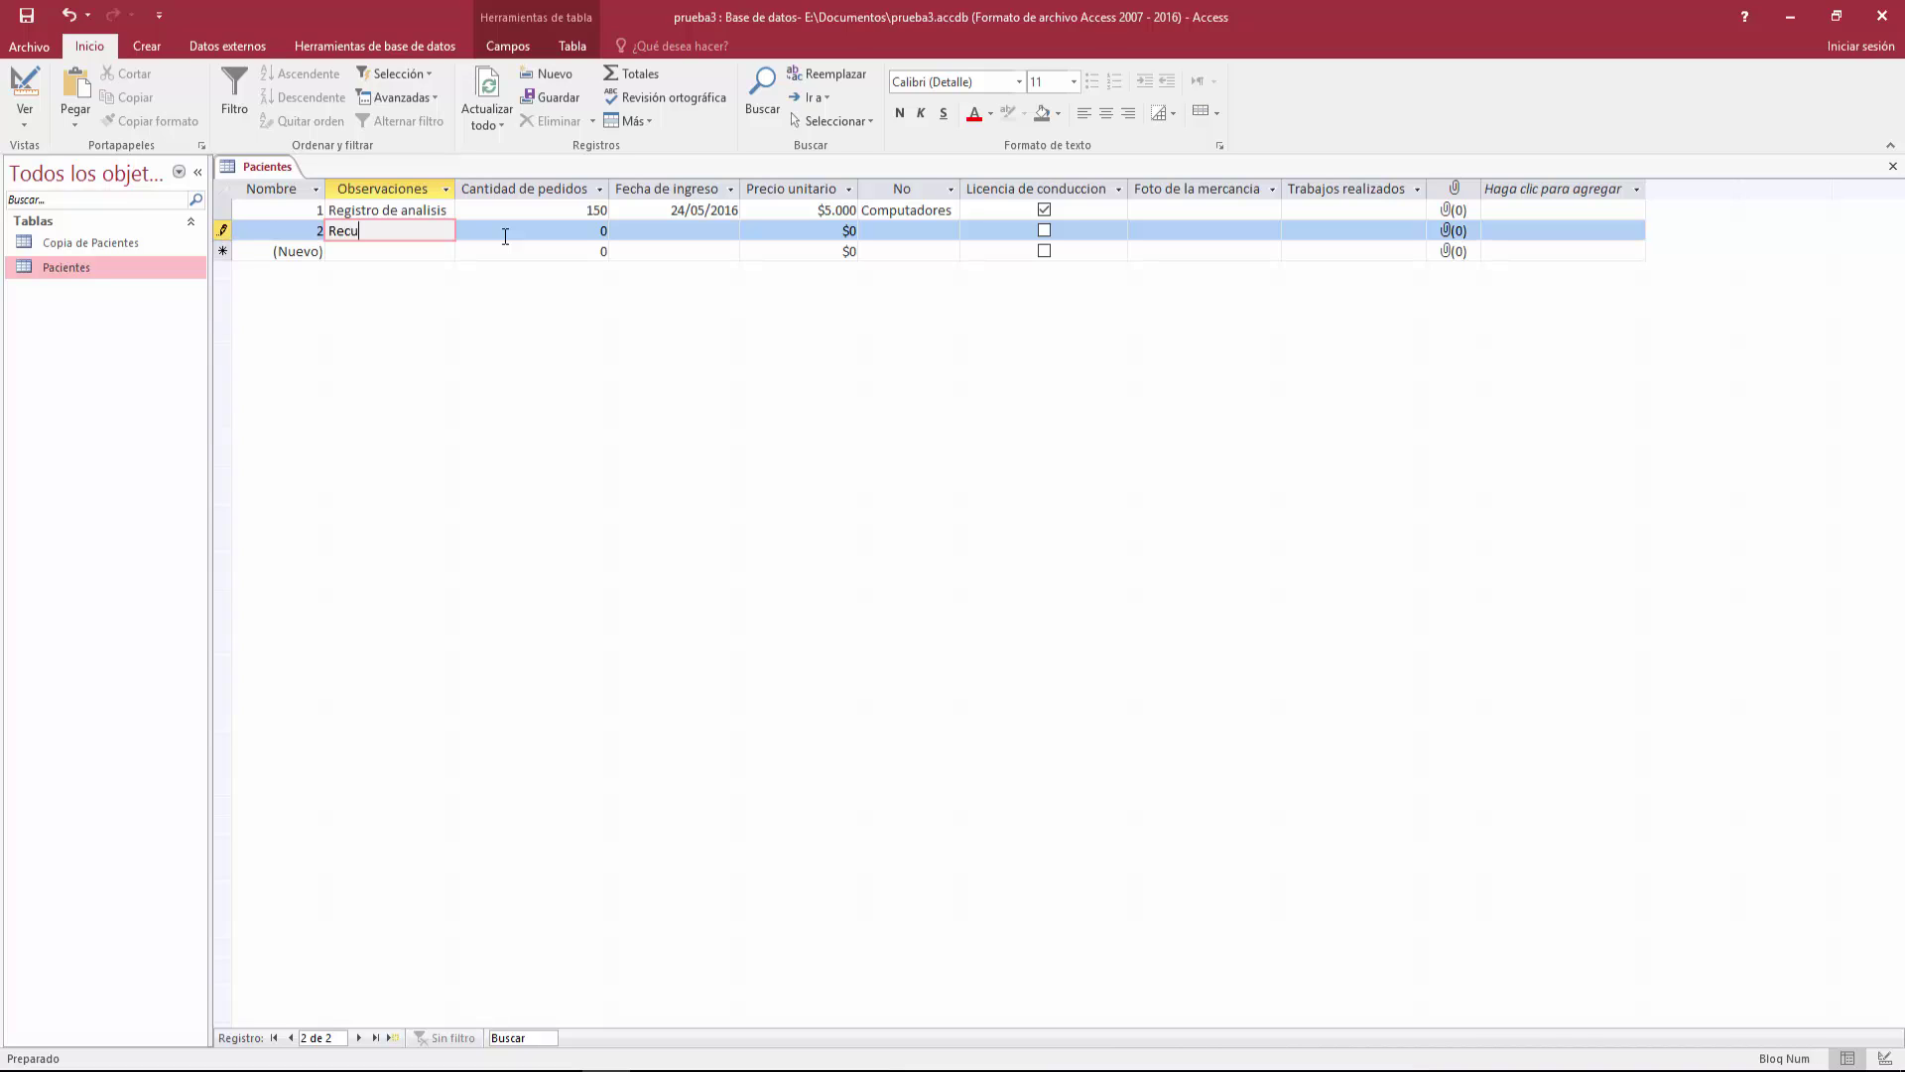
type("peracion manual")
key("Tab")
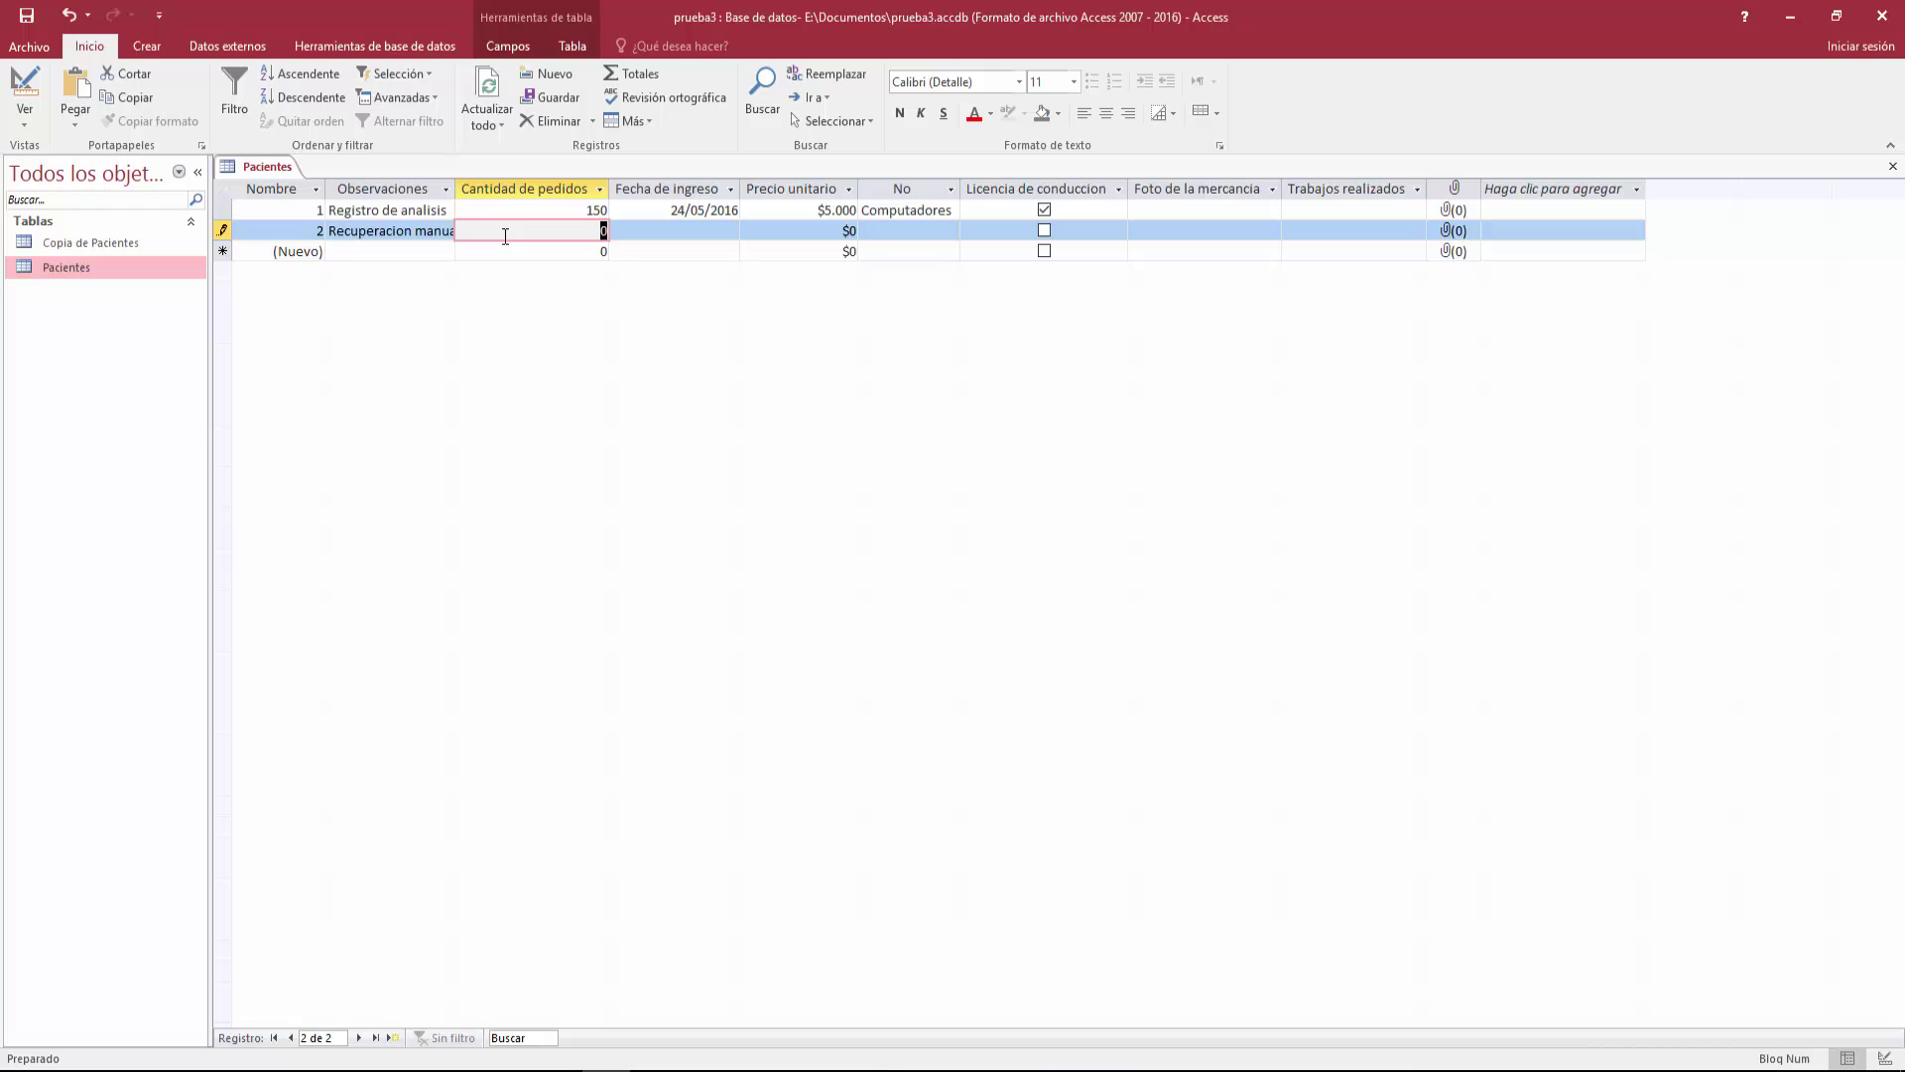
type("15")
key("BackSpace")
key("BackSpace")
type("380")
key("Tab")
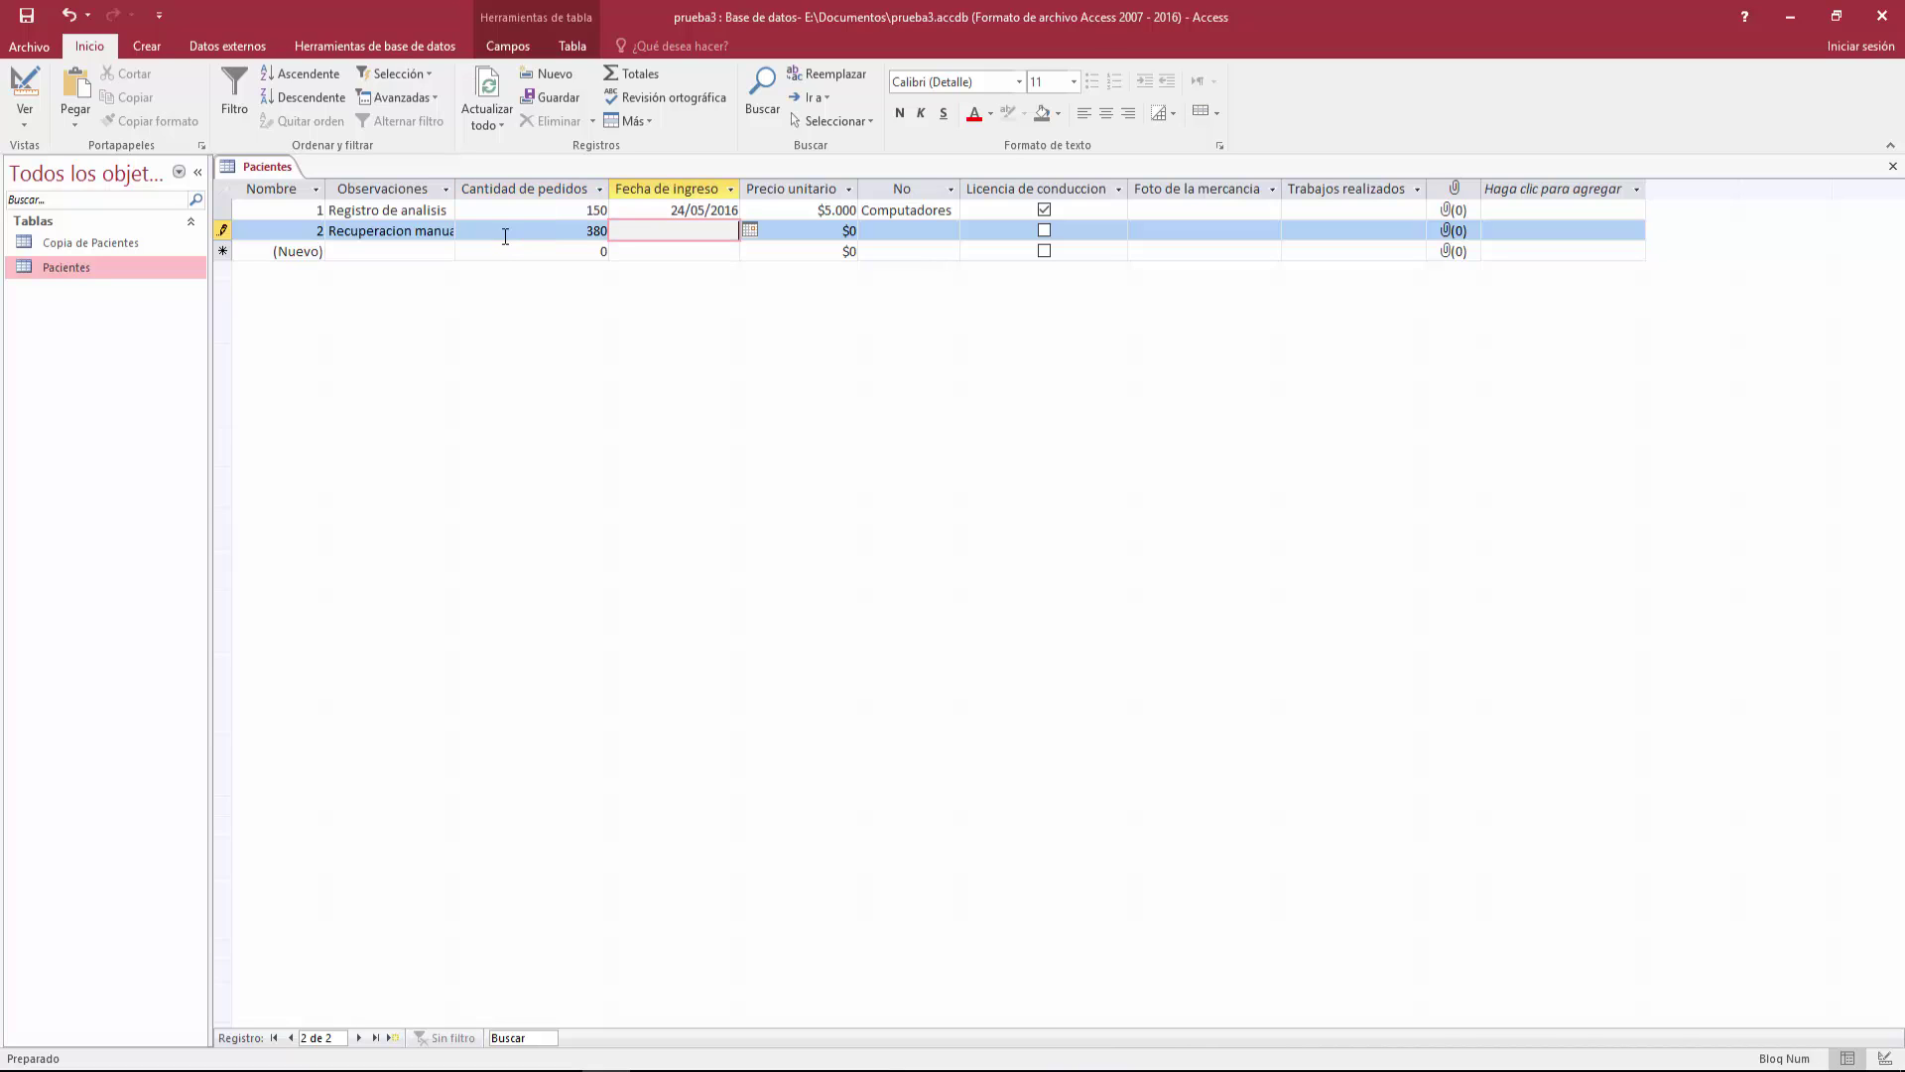
Set the second record's Fecha de ingreso to 14/06/2016 using the date picker.
left_click(750, 229)
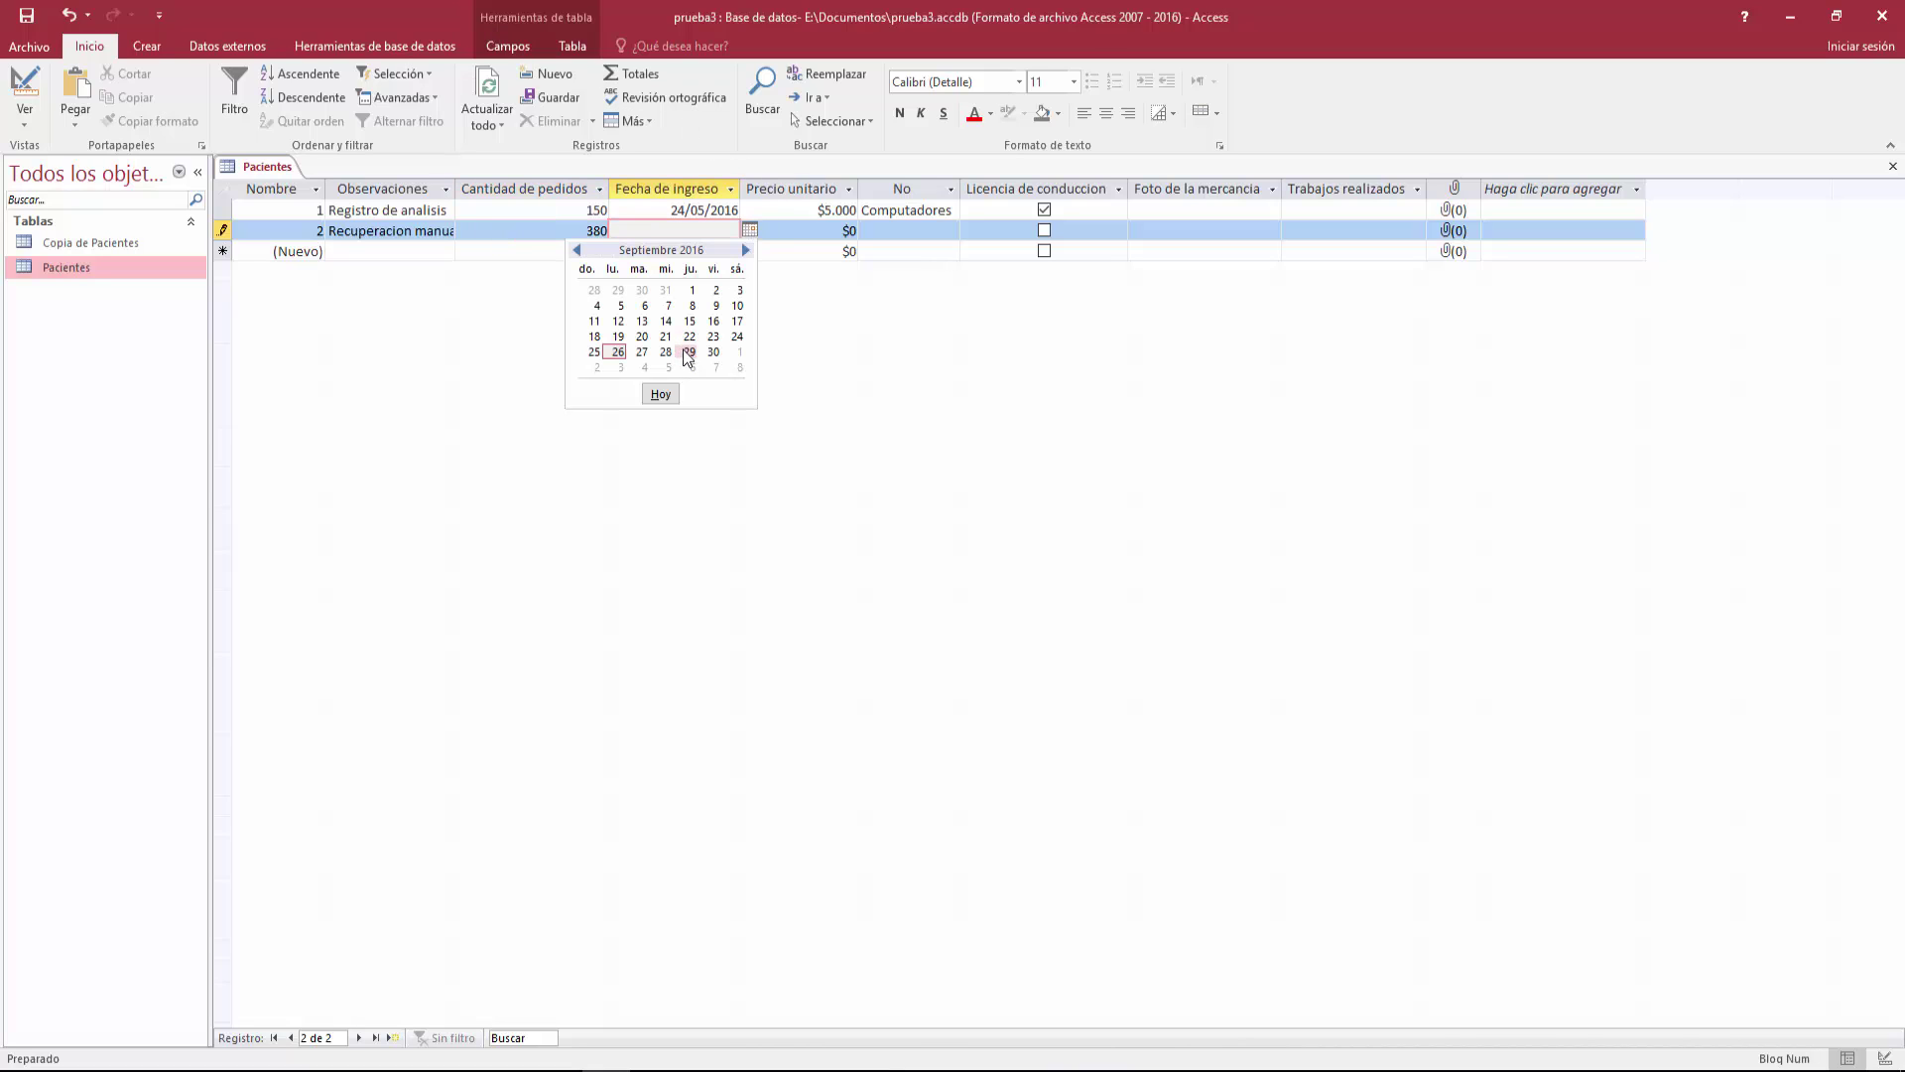
left_click(581, 252)
left_click(582, 252)
left_click(581, 252)
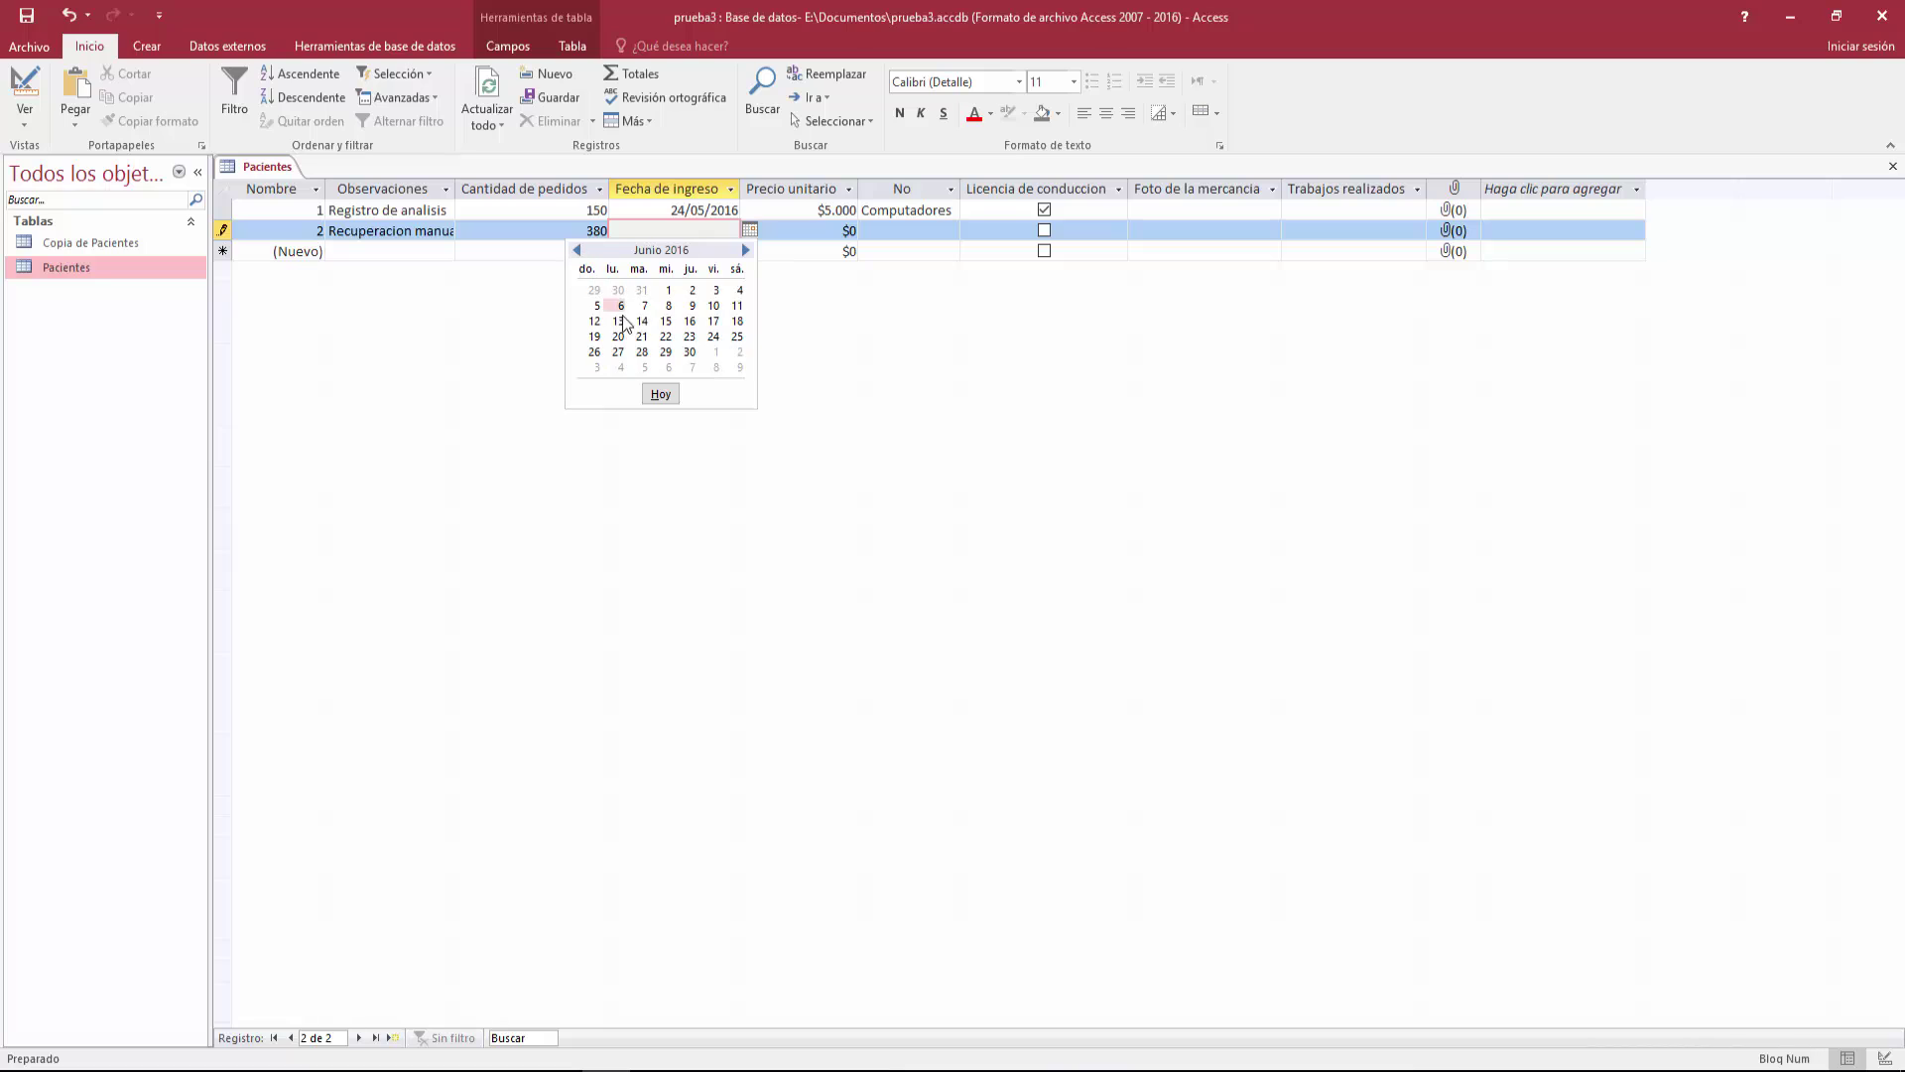
left_click(642, 321)
key("Tab")
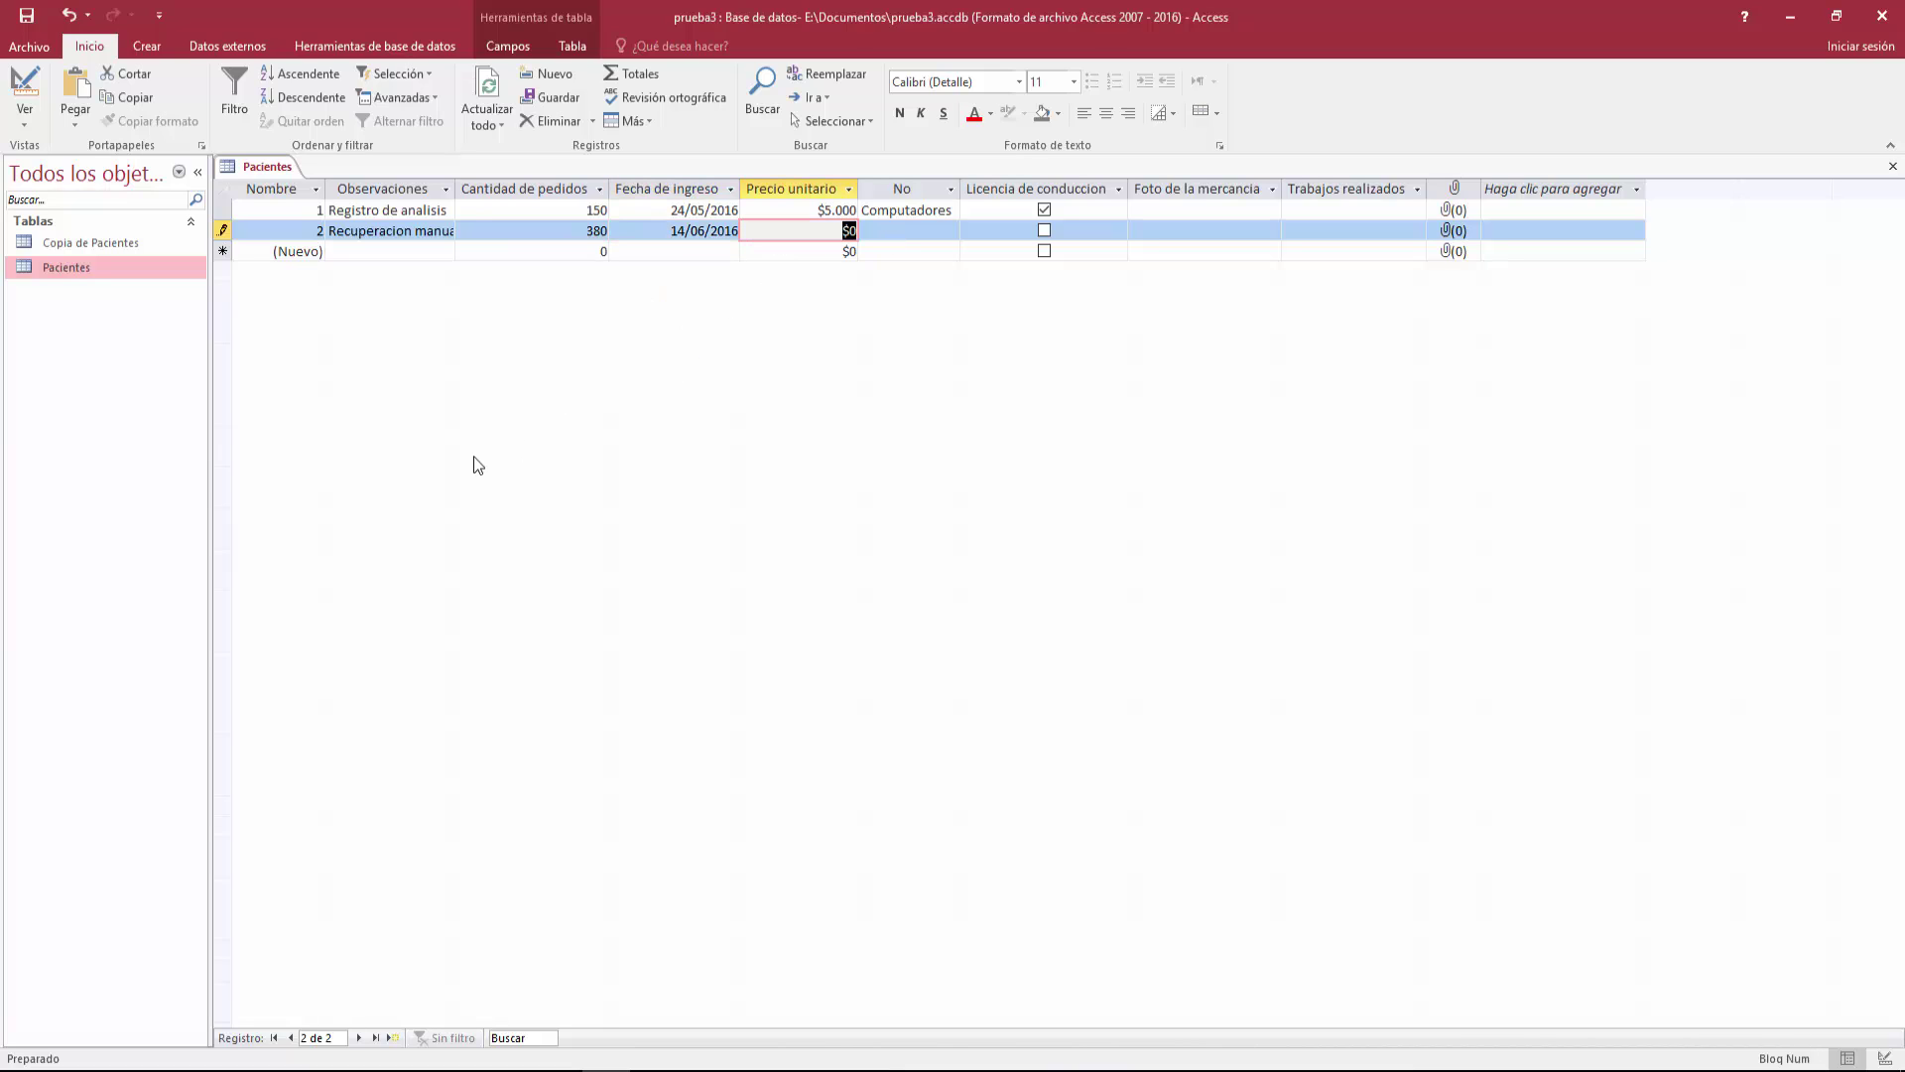
Complete the second record with 8500 as Precio unitario and "Escritorios" as No, leaving the remaining fields at their defaults.
type("8500")
key("Tab")
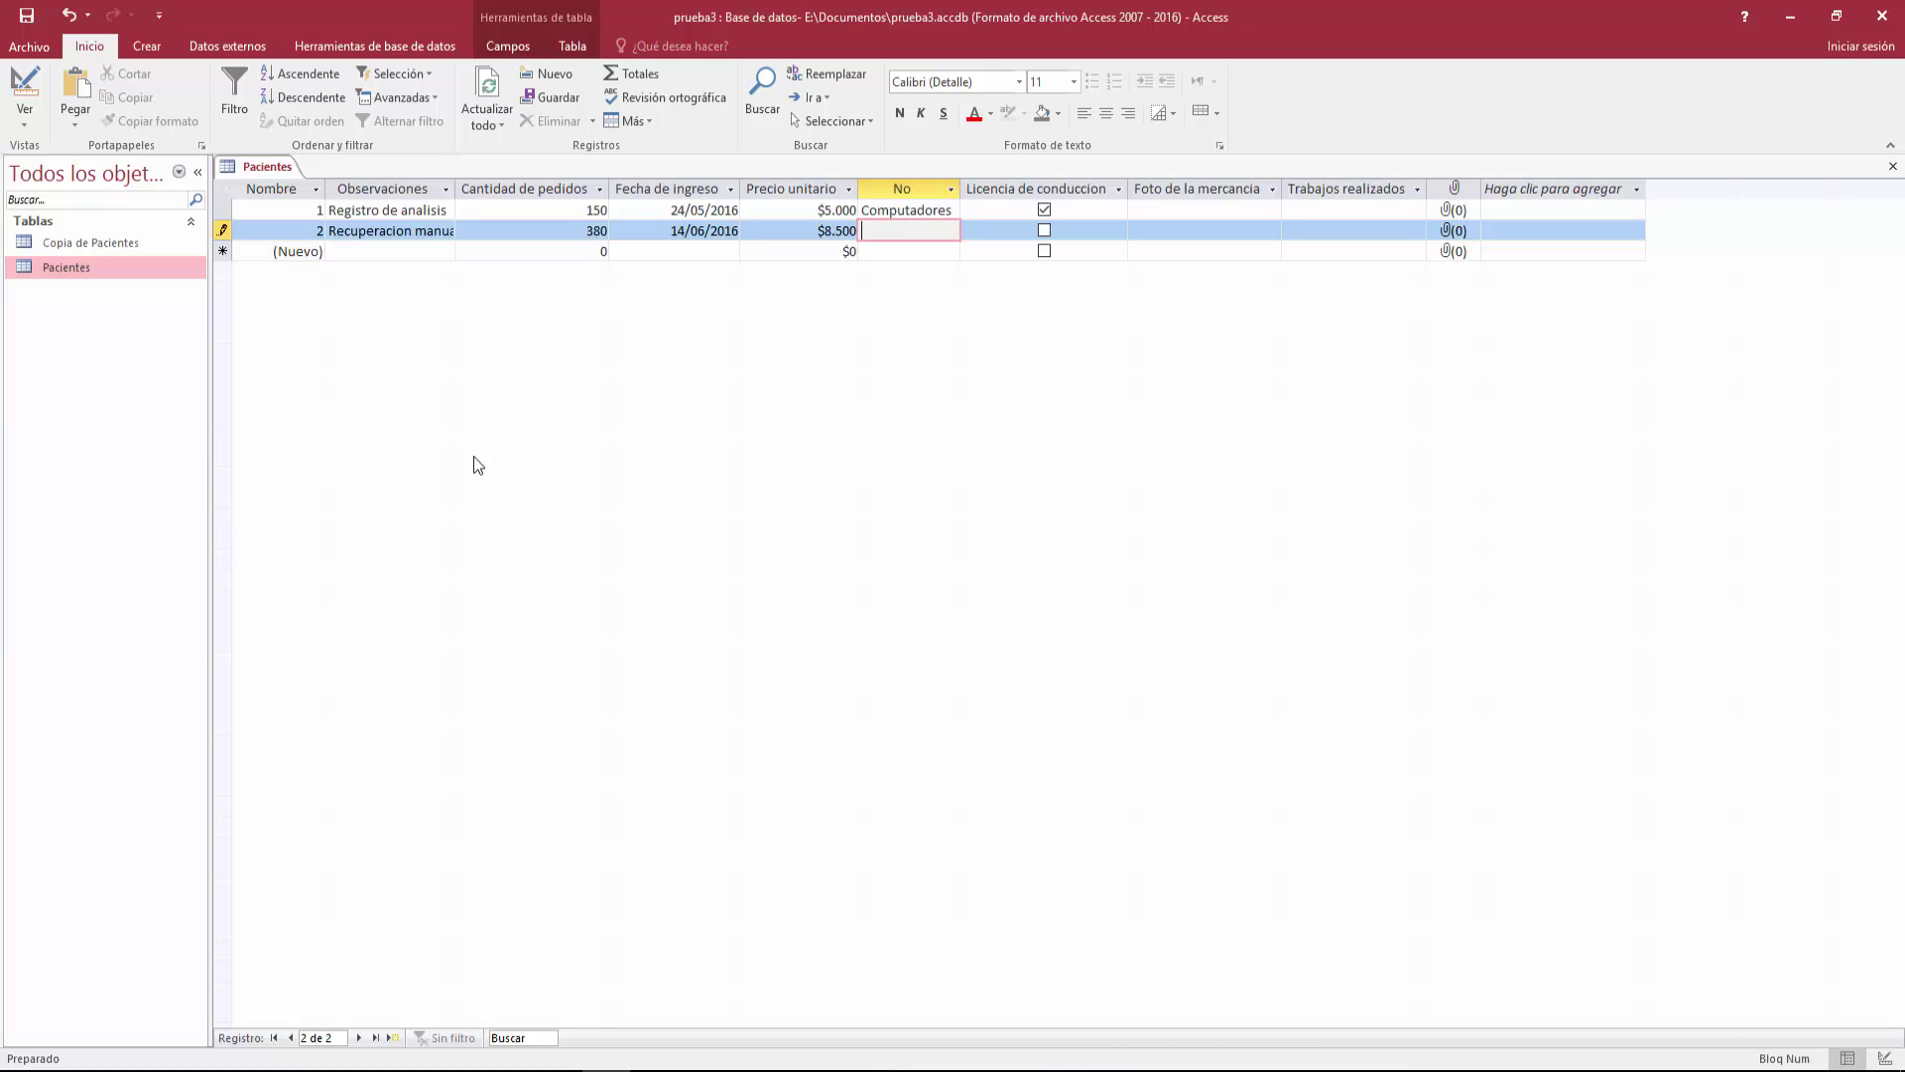
type("Escritorios")
key("Tab")
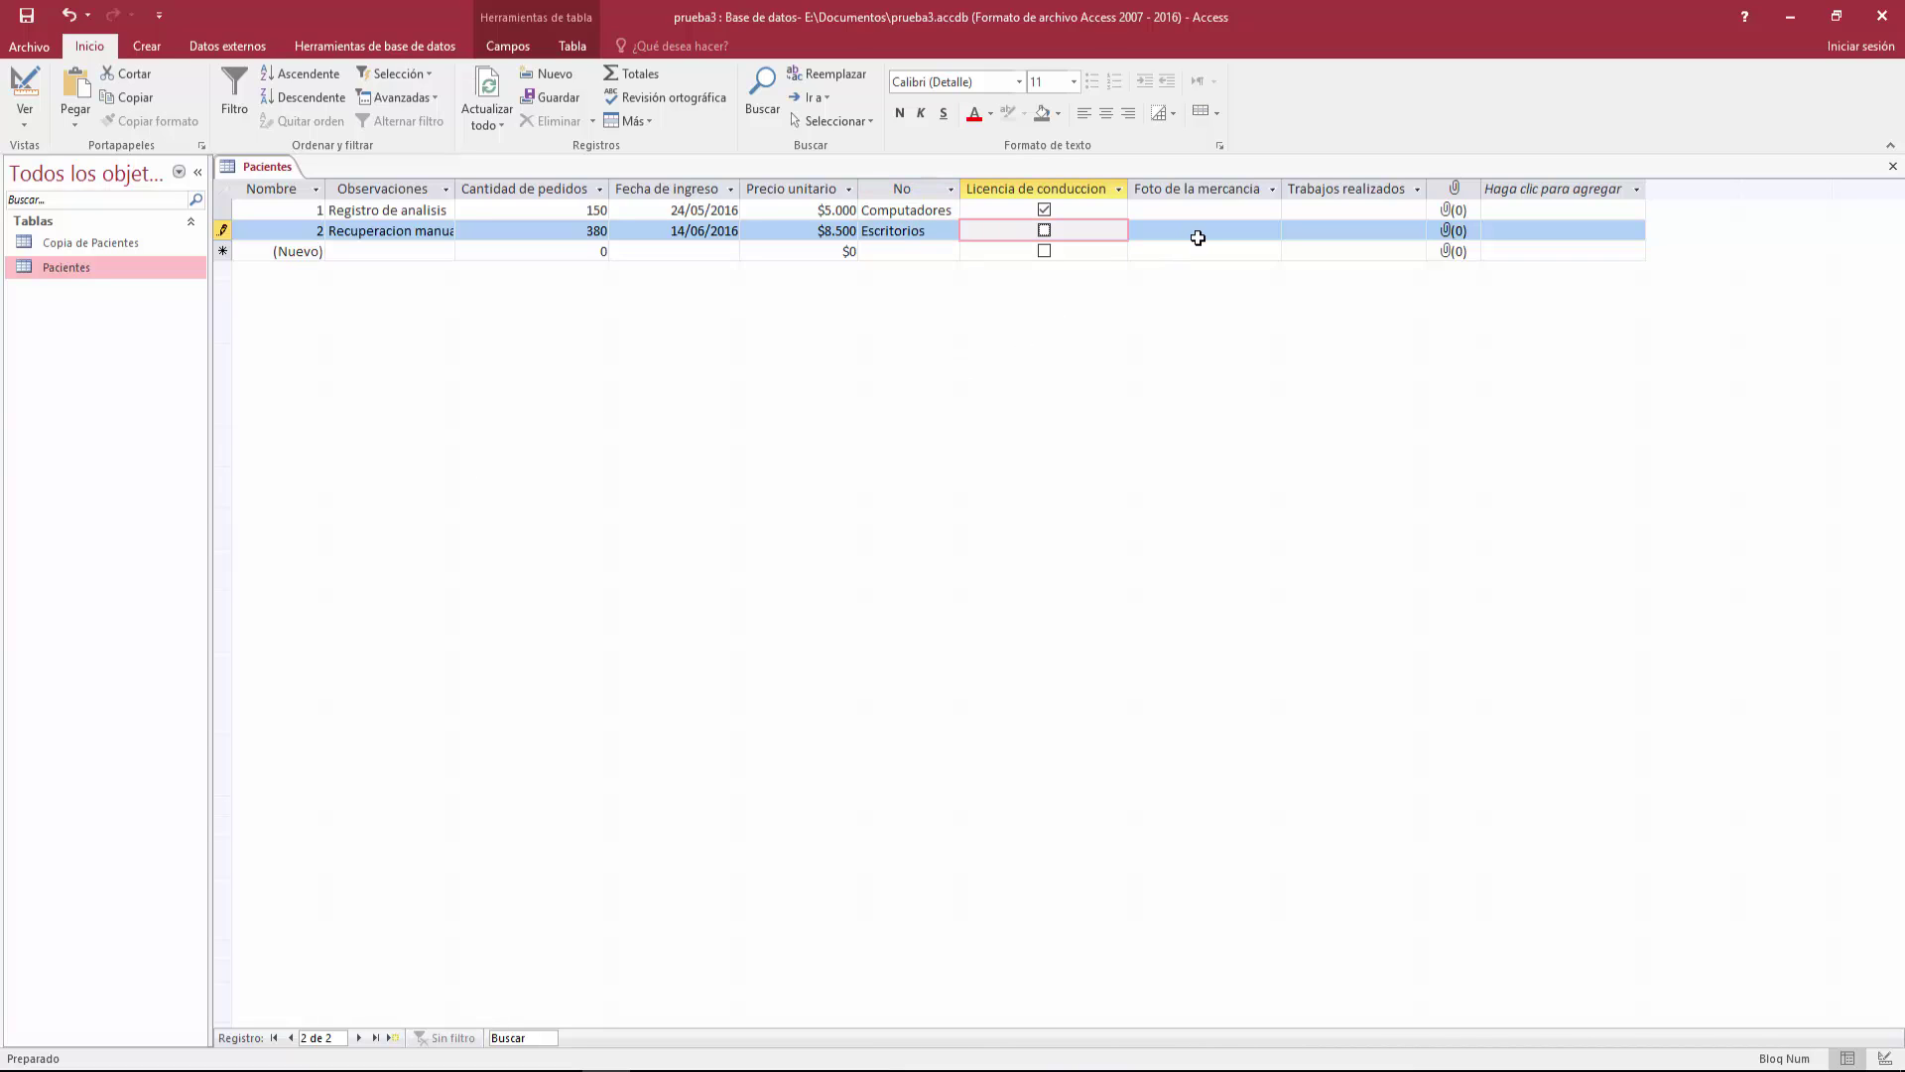
key("Tab")
key("Tab")
key("Tab")
key("Tab")
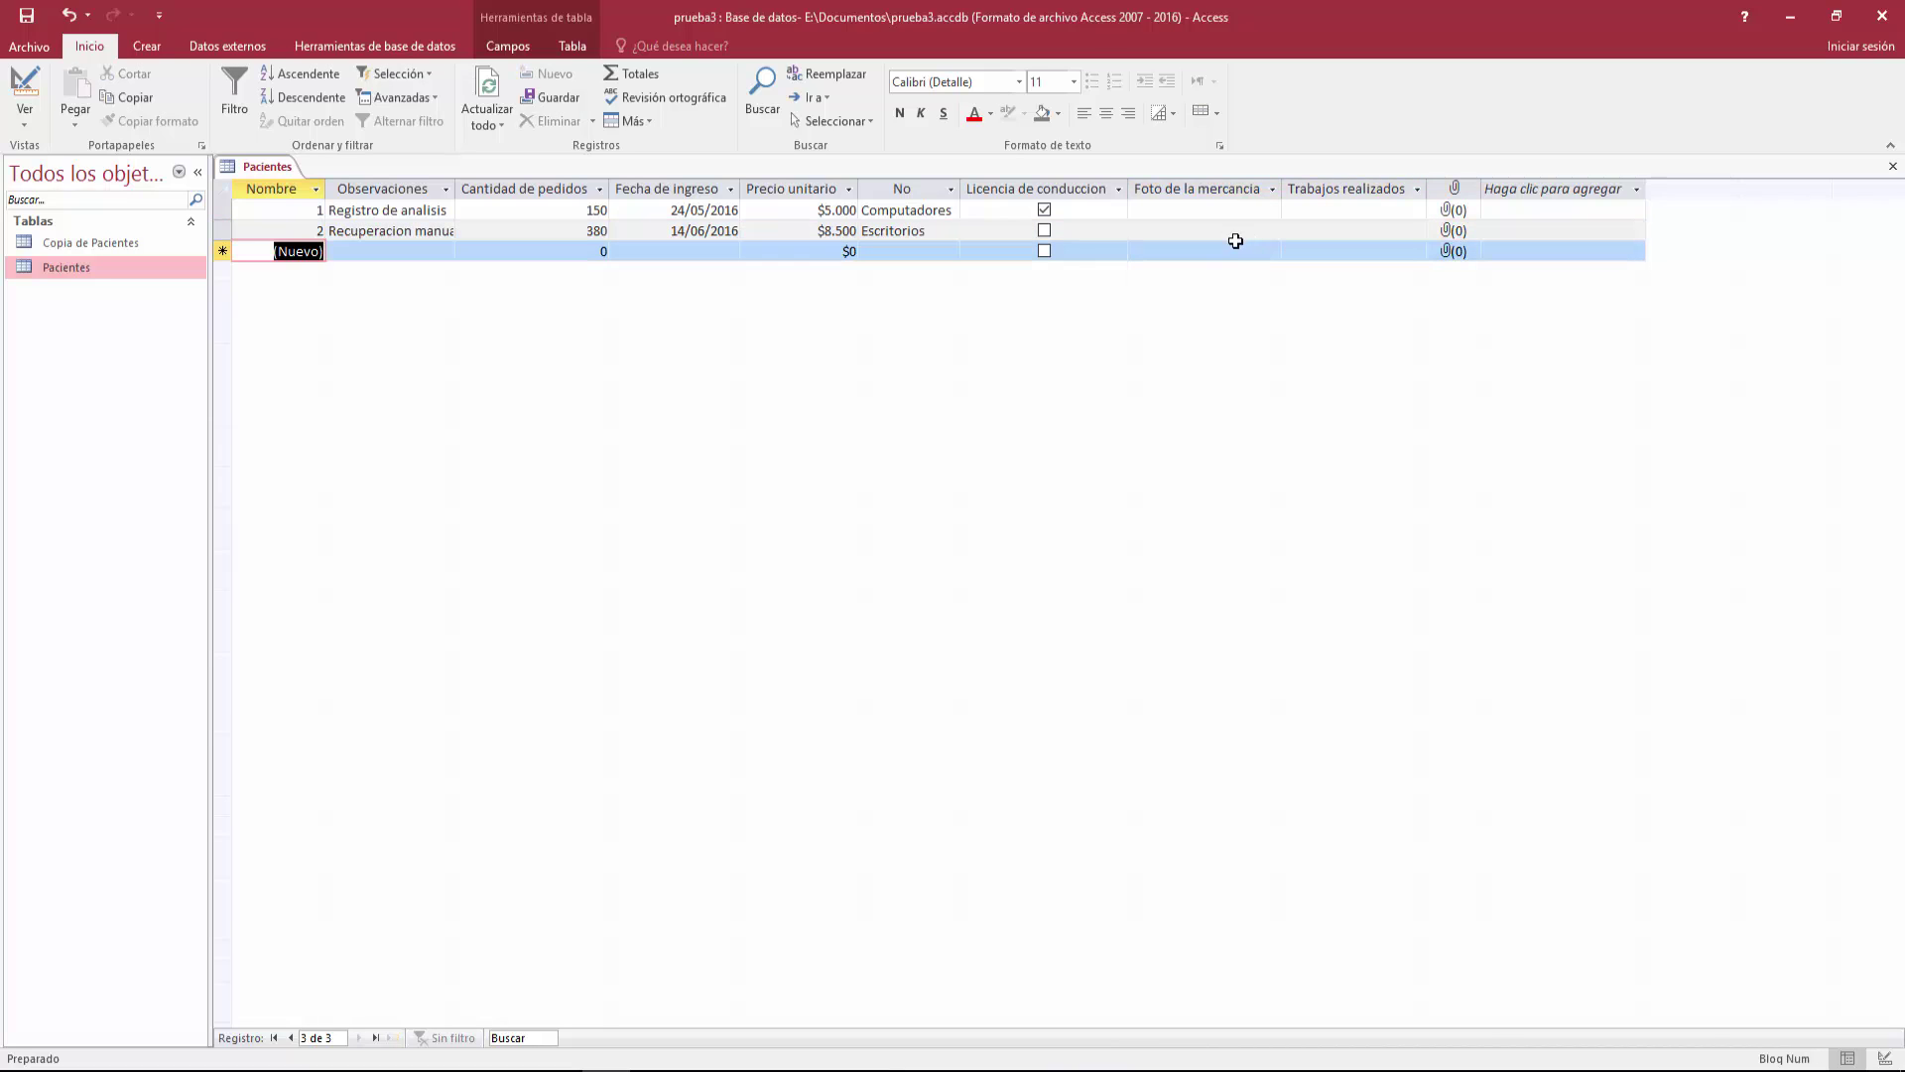
Add a third record with "Fomento a la inversion" as Observaciones and 450 as Cantidad de pedidos.
key("Tab")
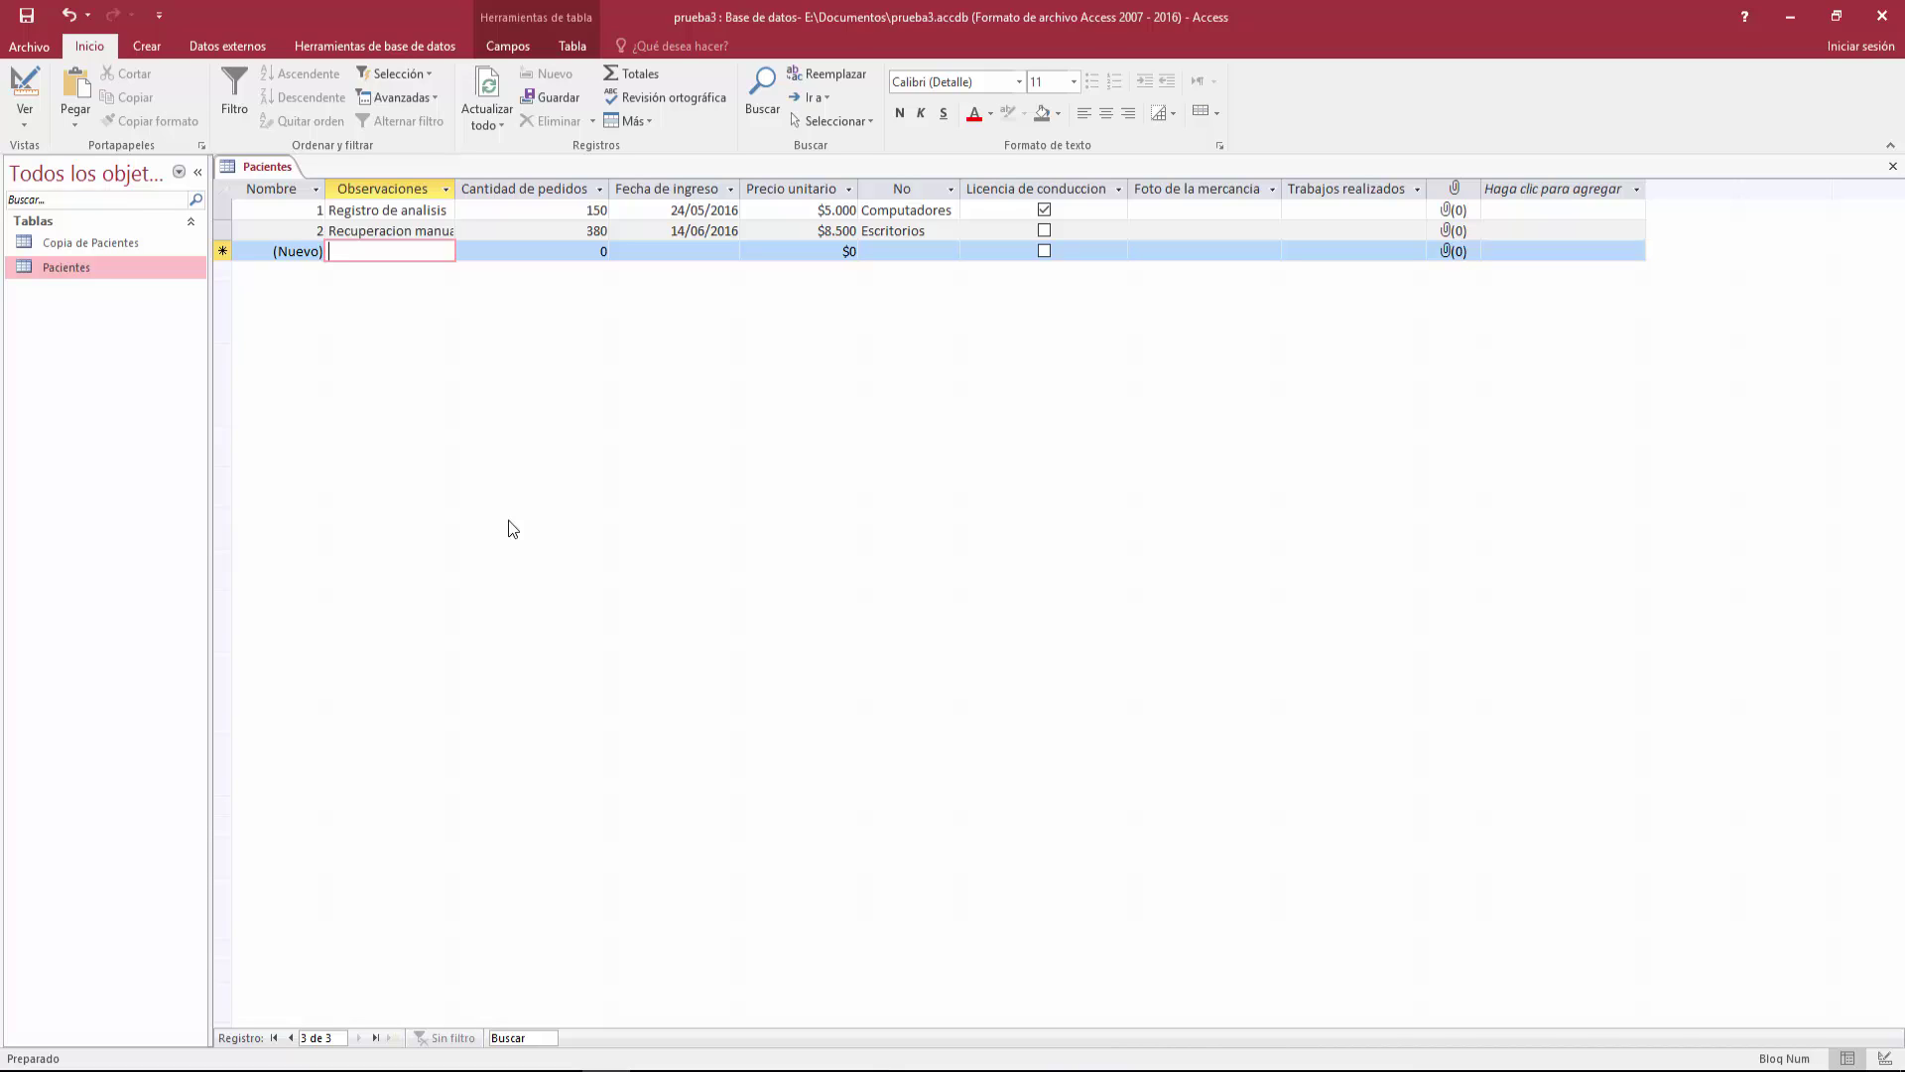
type("Foemn")
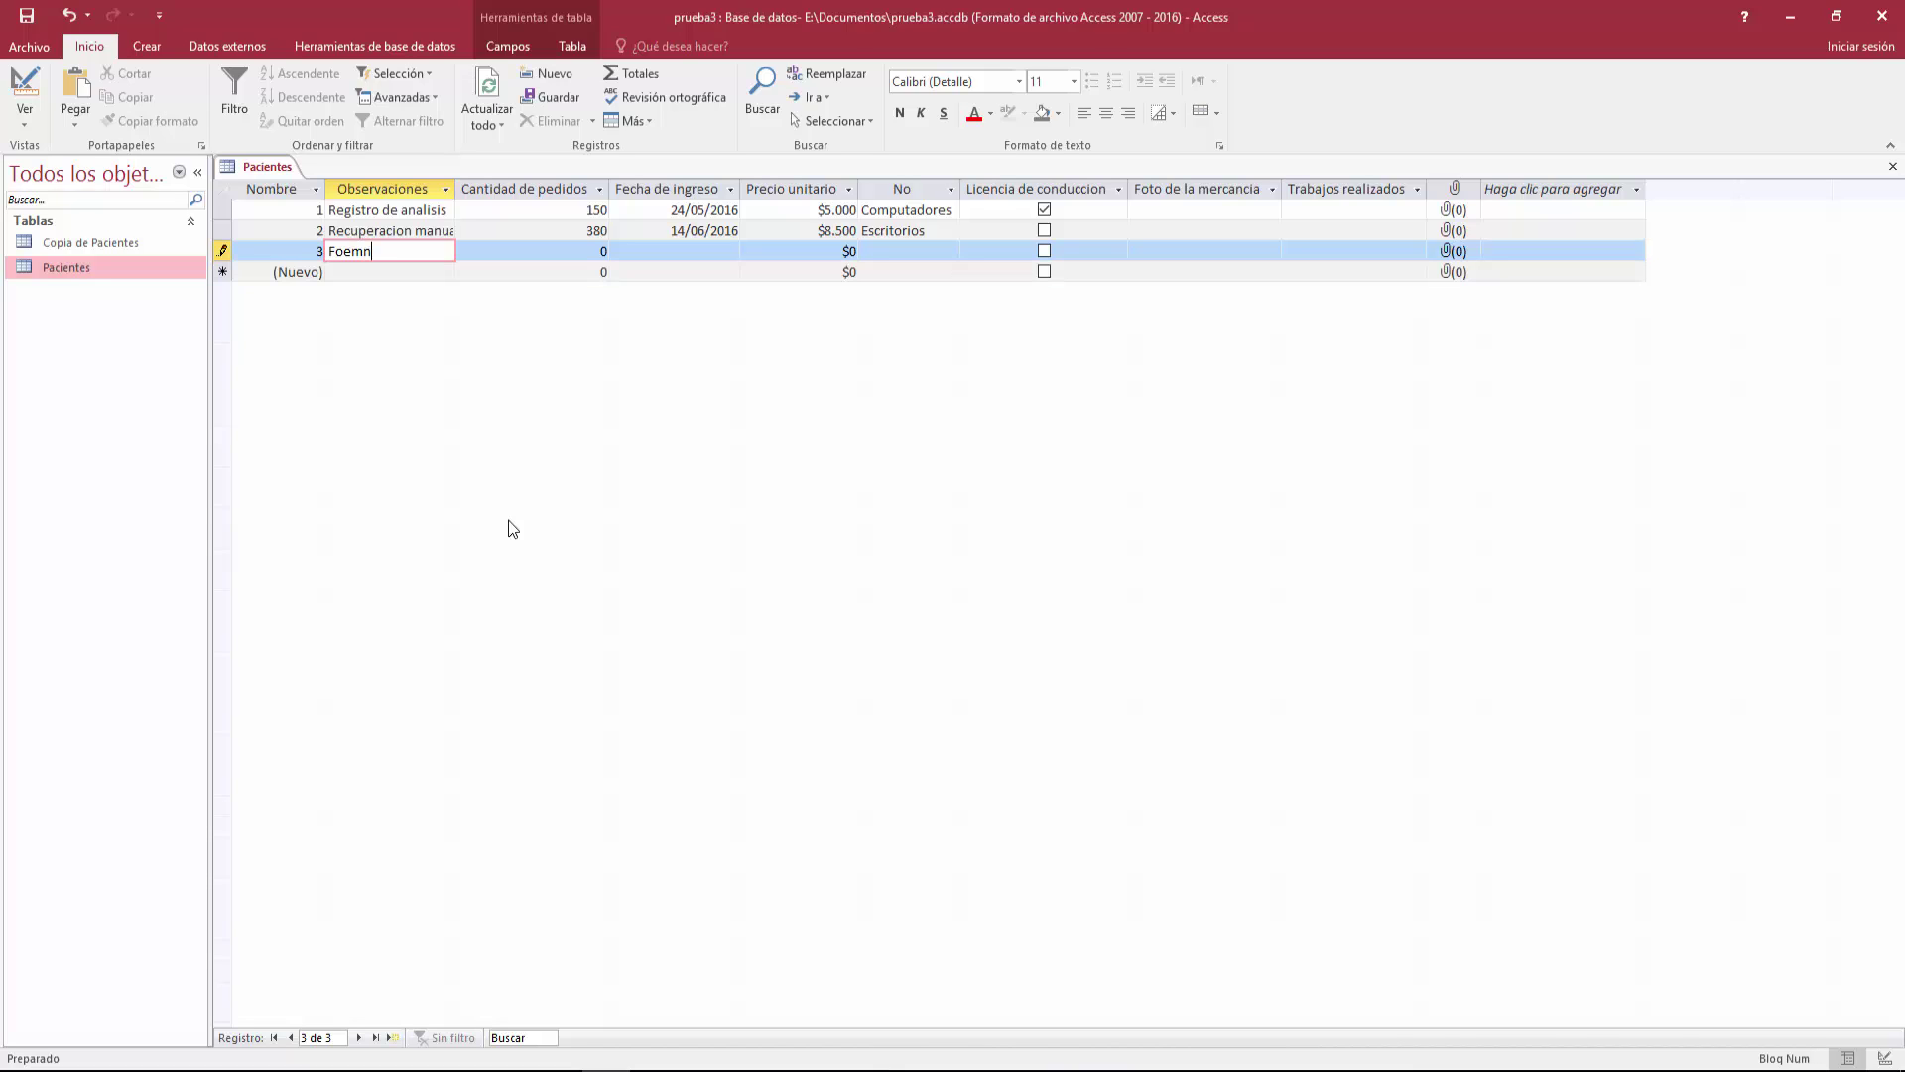
key("BackSpace")
key("BackSpace")
key("BackSpace")
type("mento a la inversion")
key("Tab")
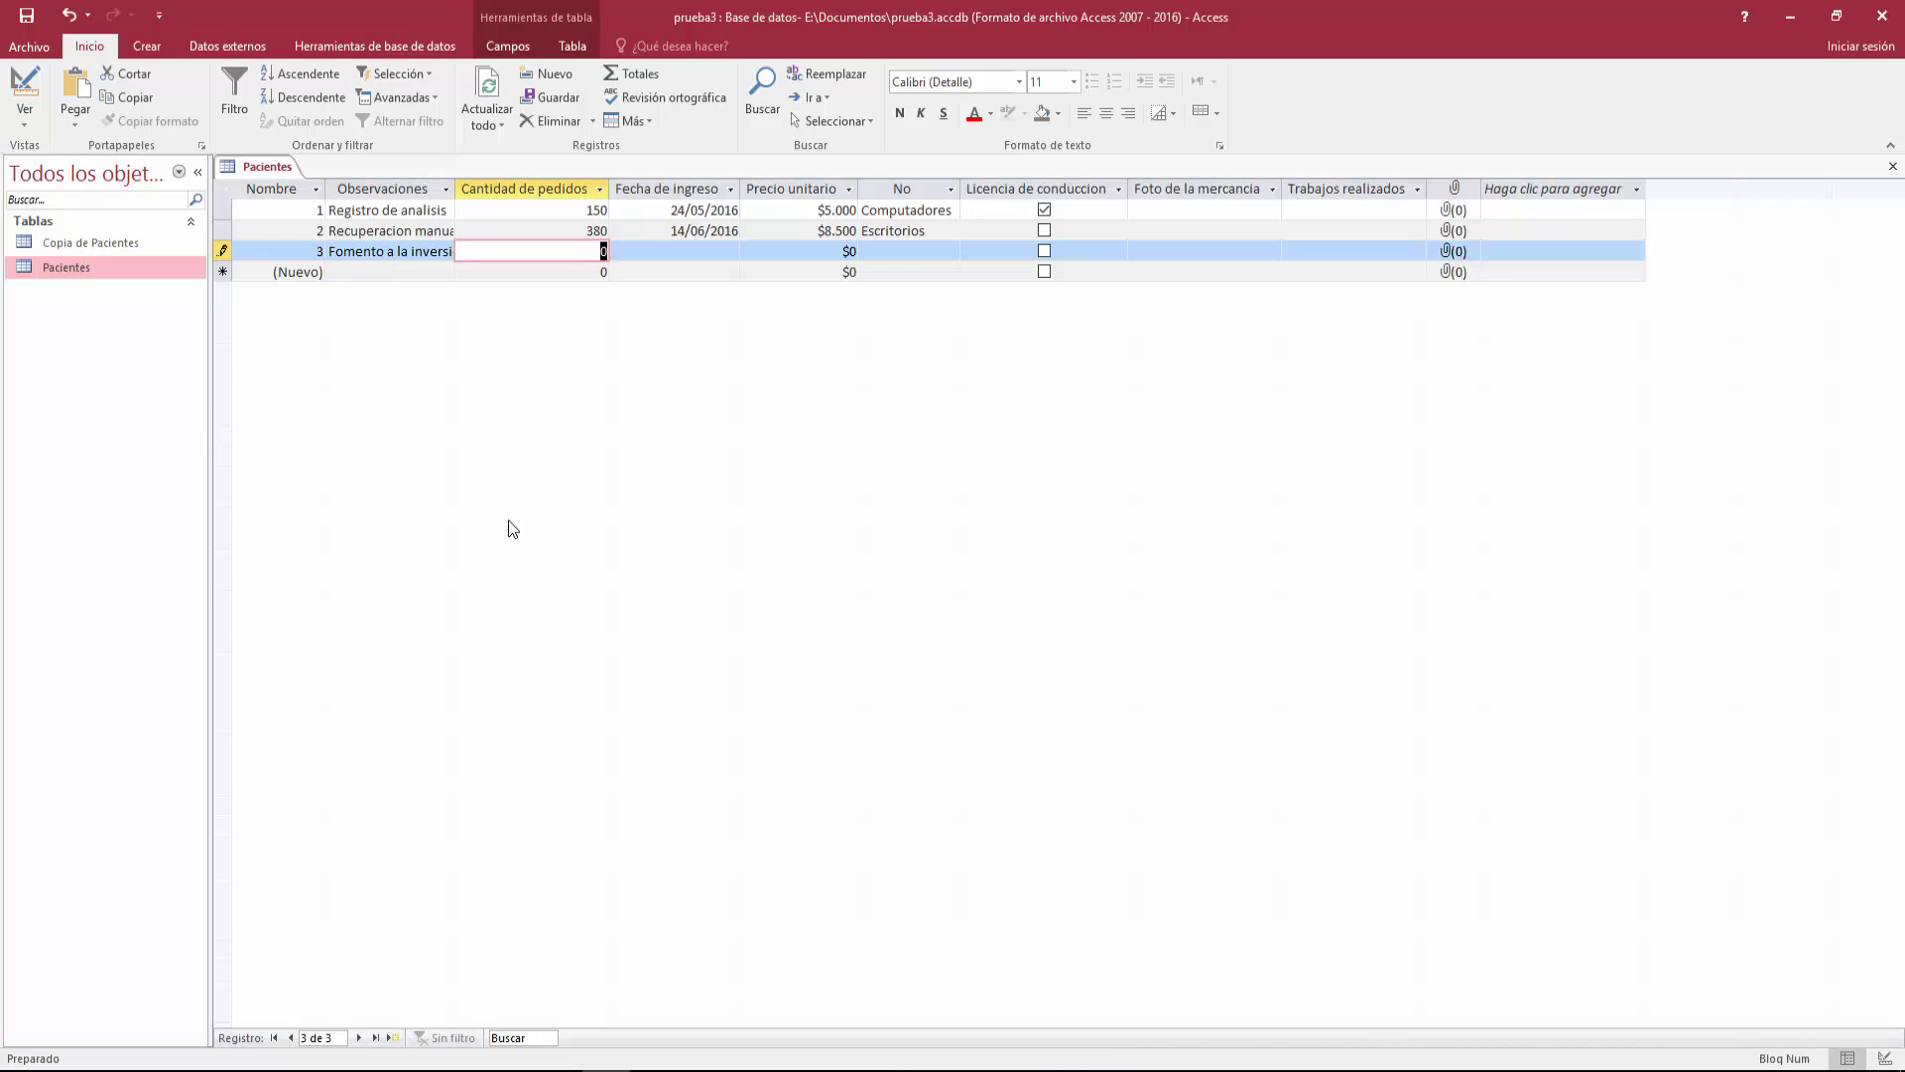
type("450")
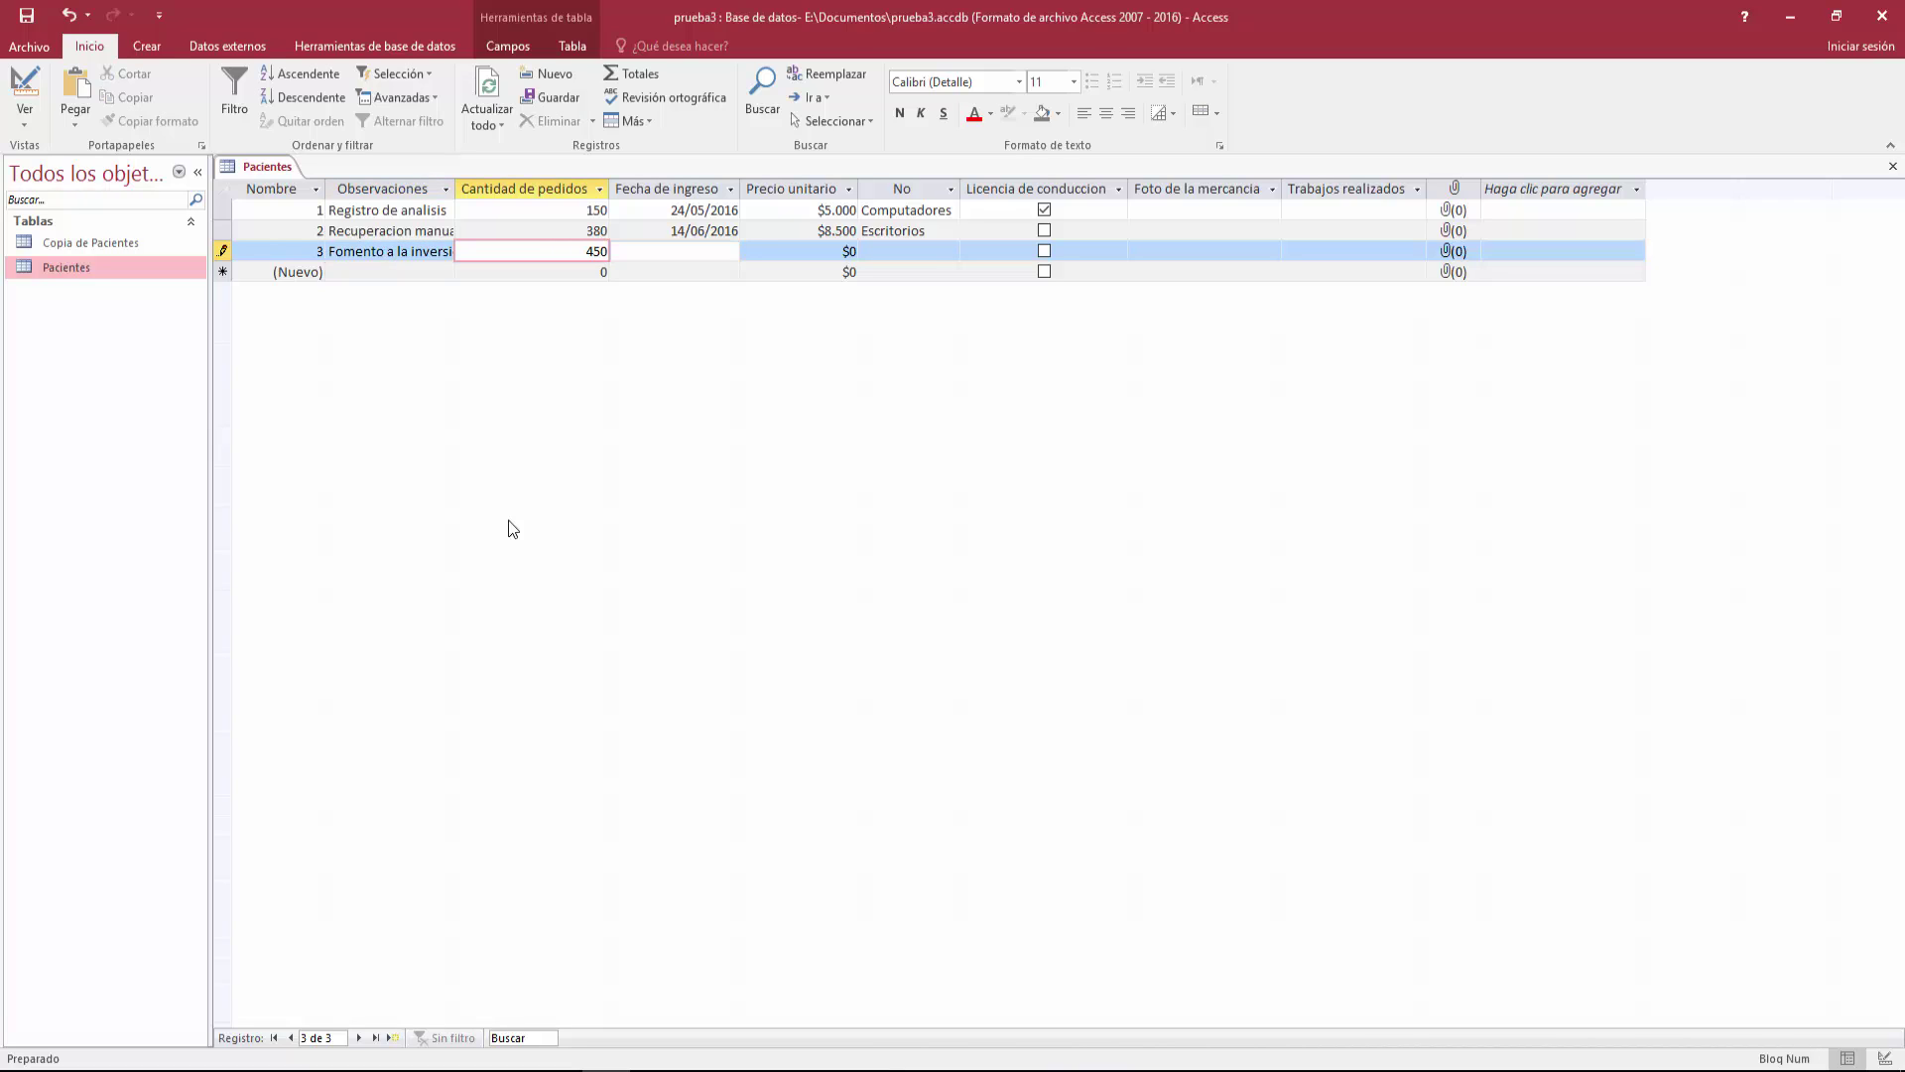
key("Tab")
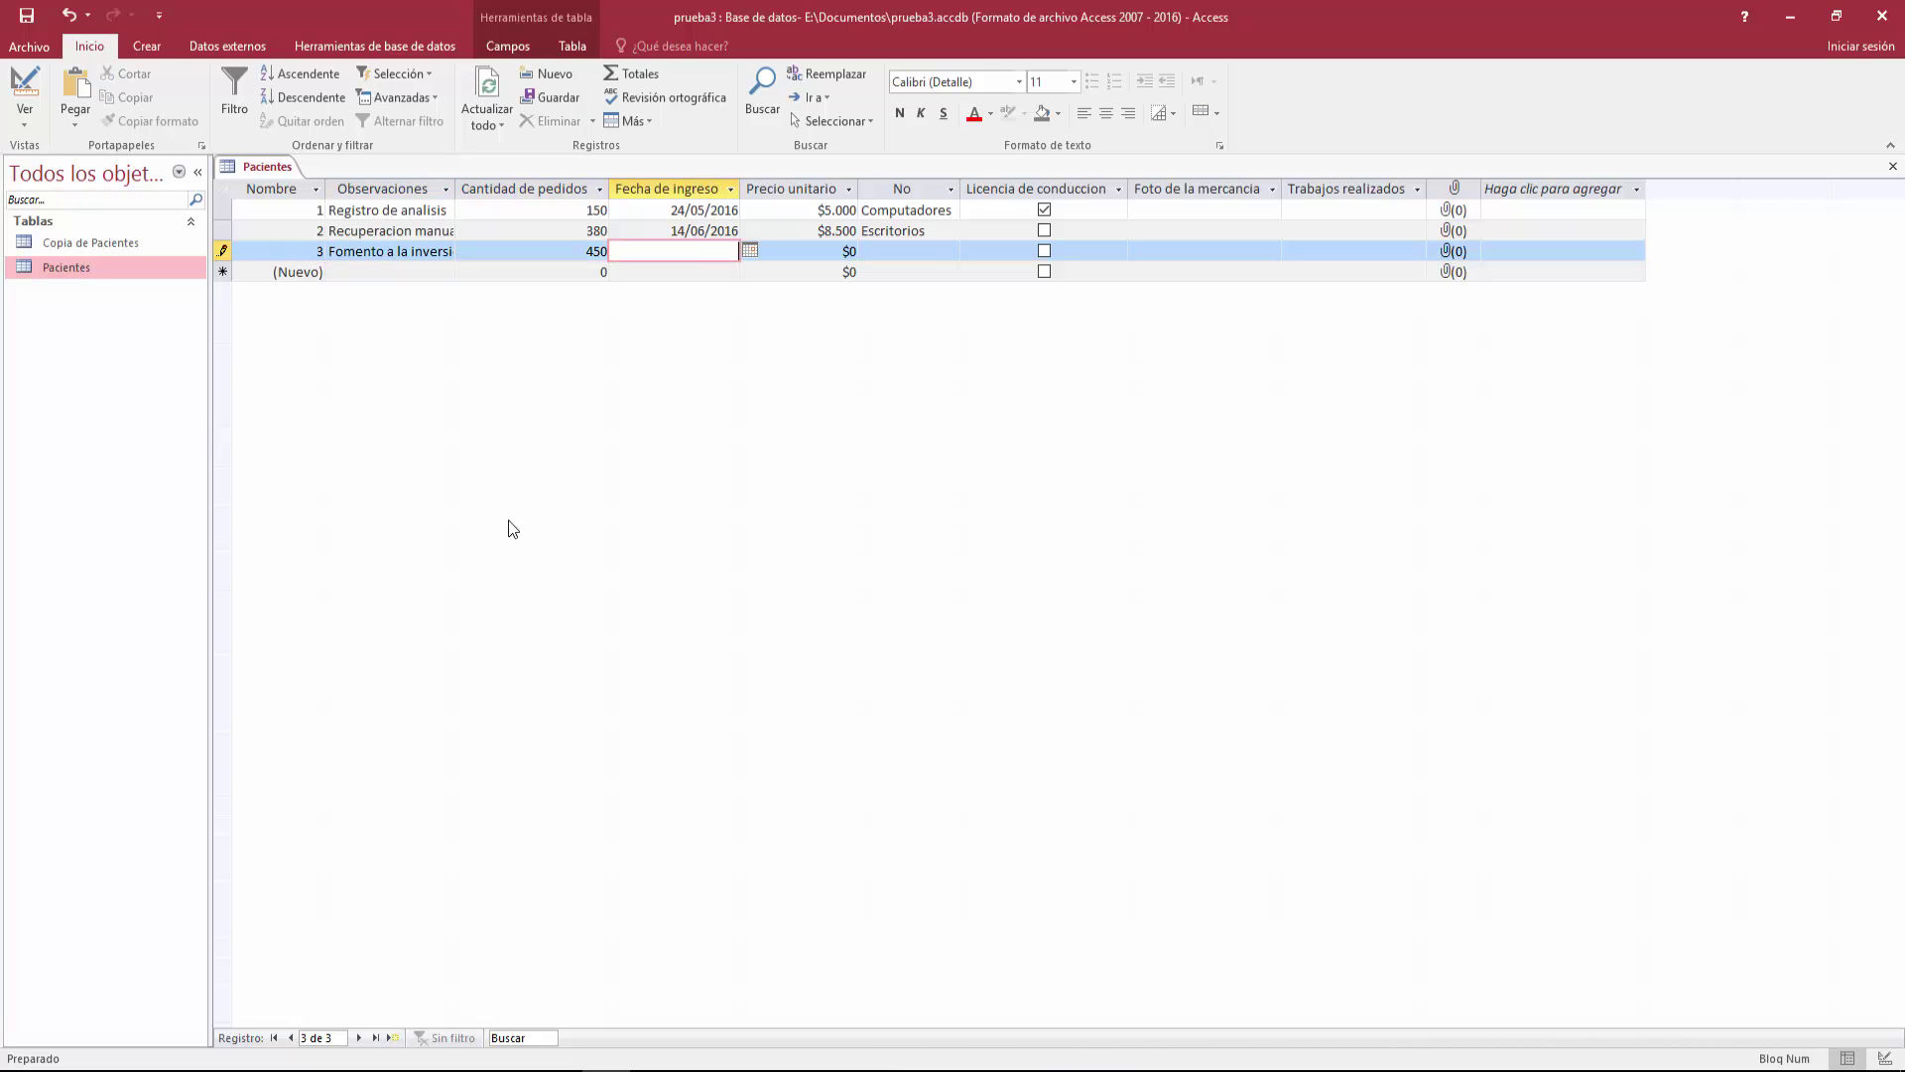
Set the third record's Fecha de ingreso to 11/07/2016 using the date picker.
left_click(749, 250)
left_click(576, 271)
left_click(575, 271)
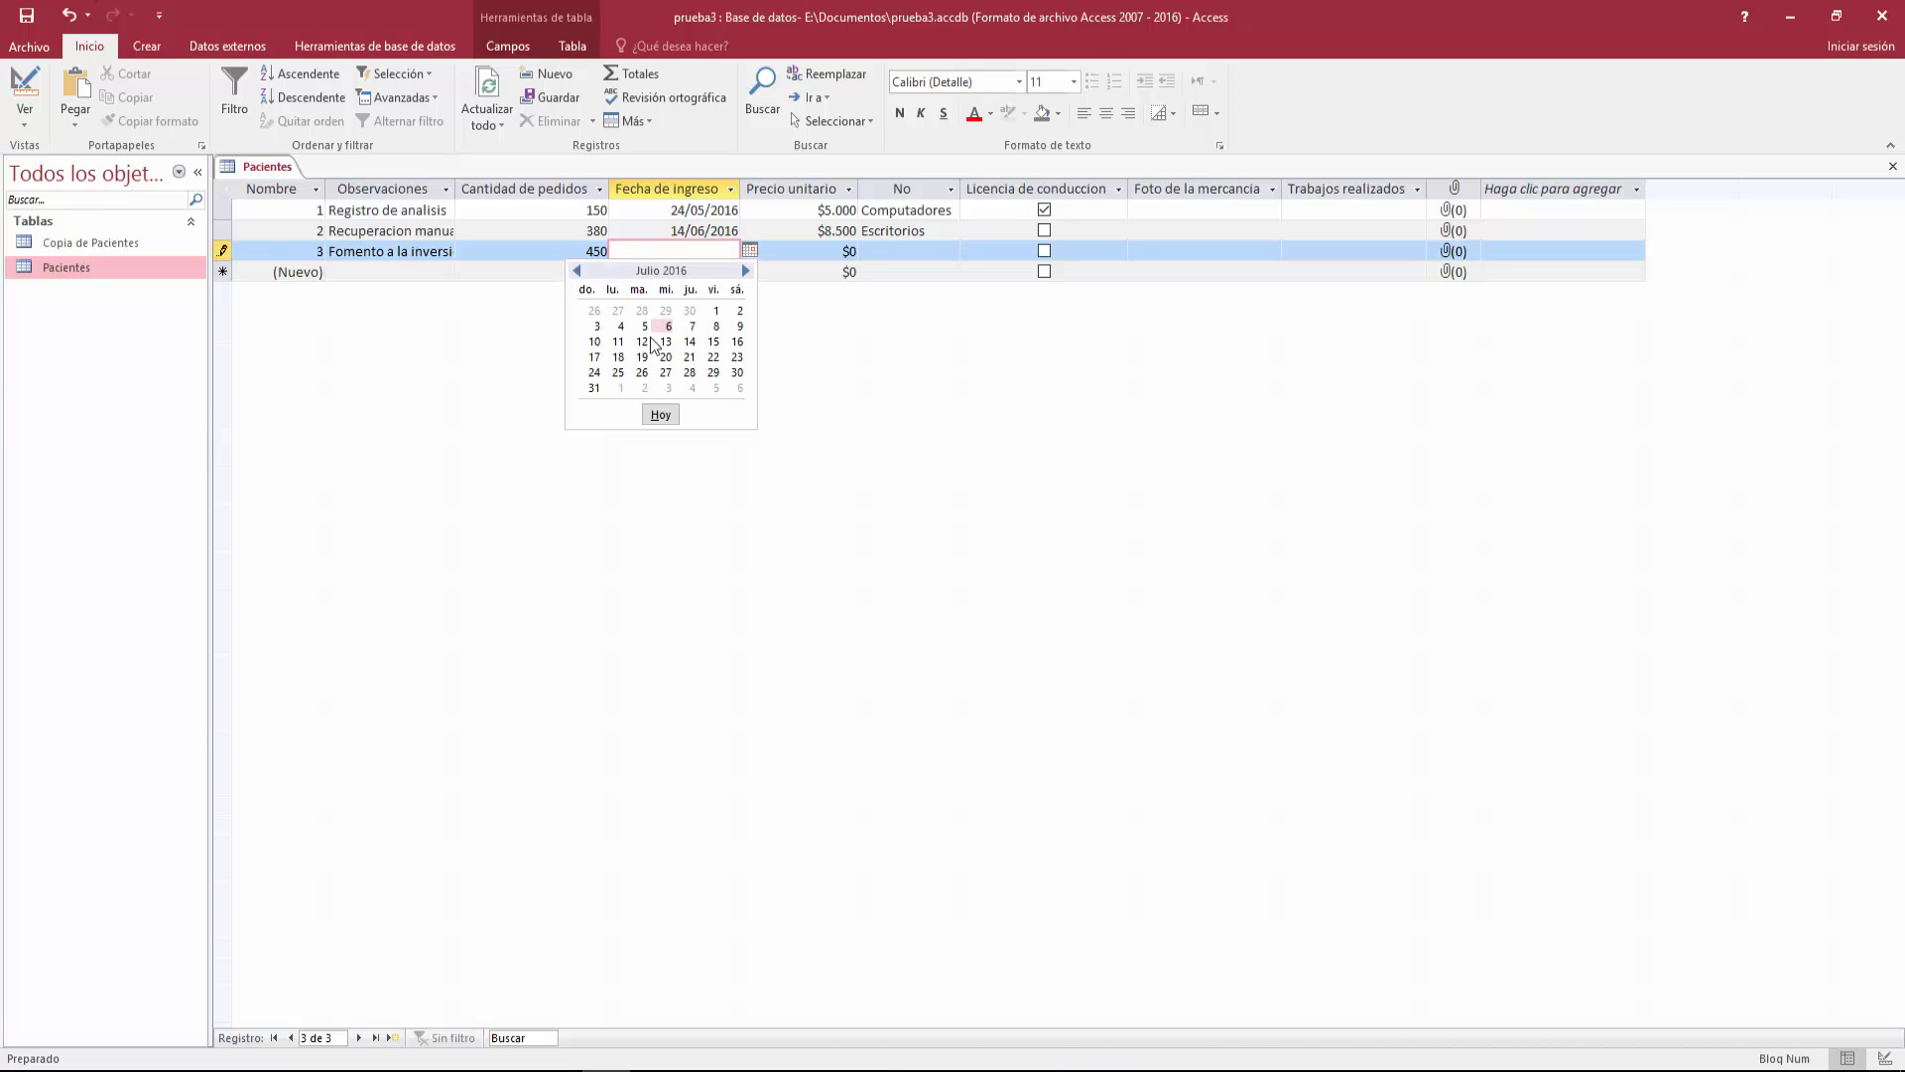
left_click(615, 341)
left_click(848, 253)
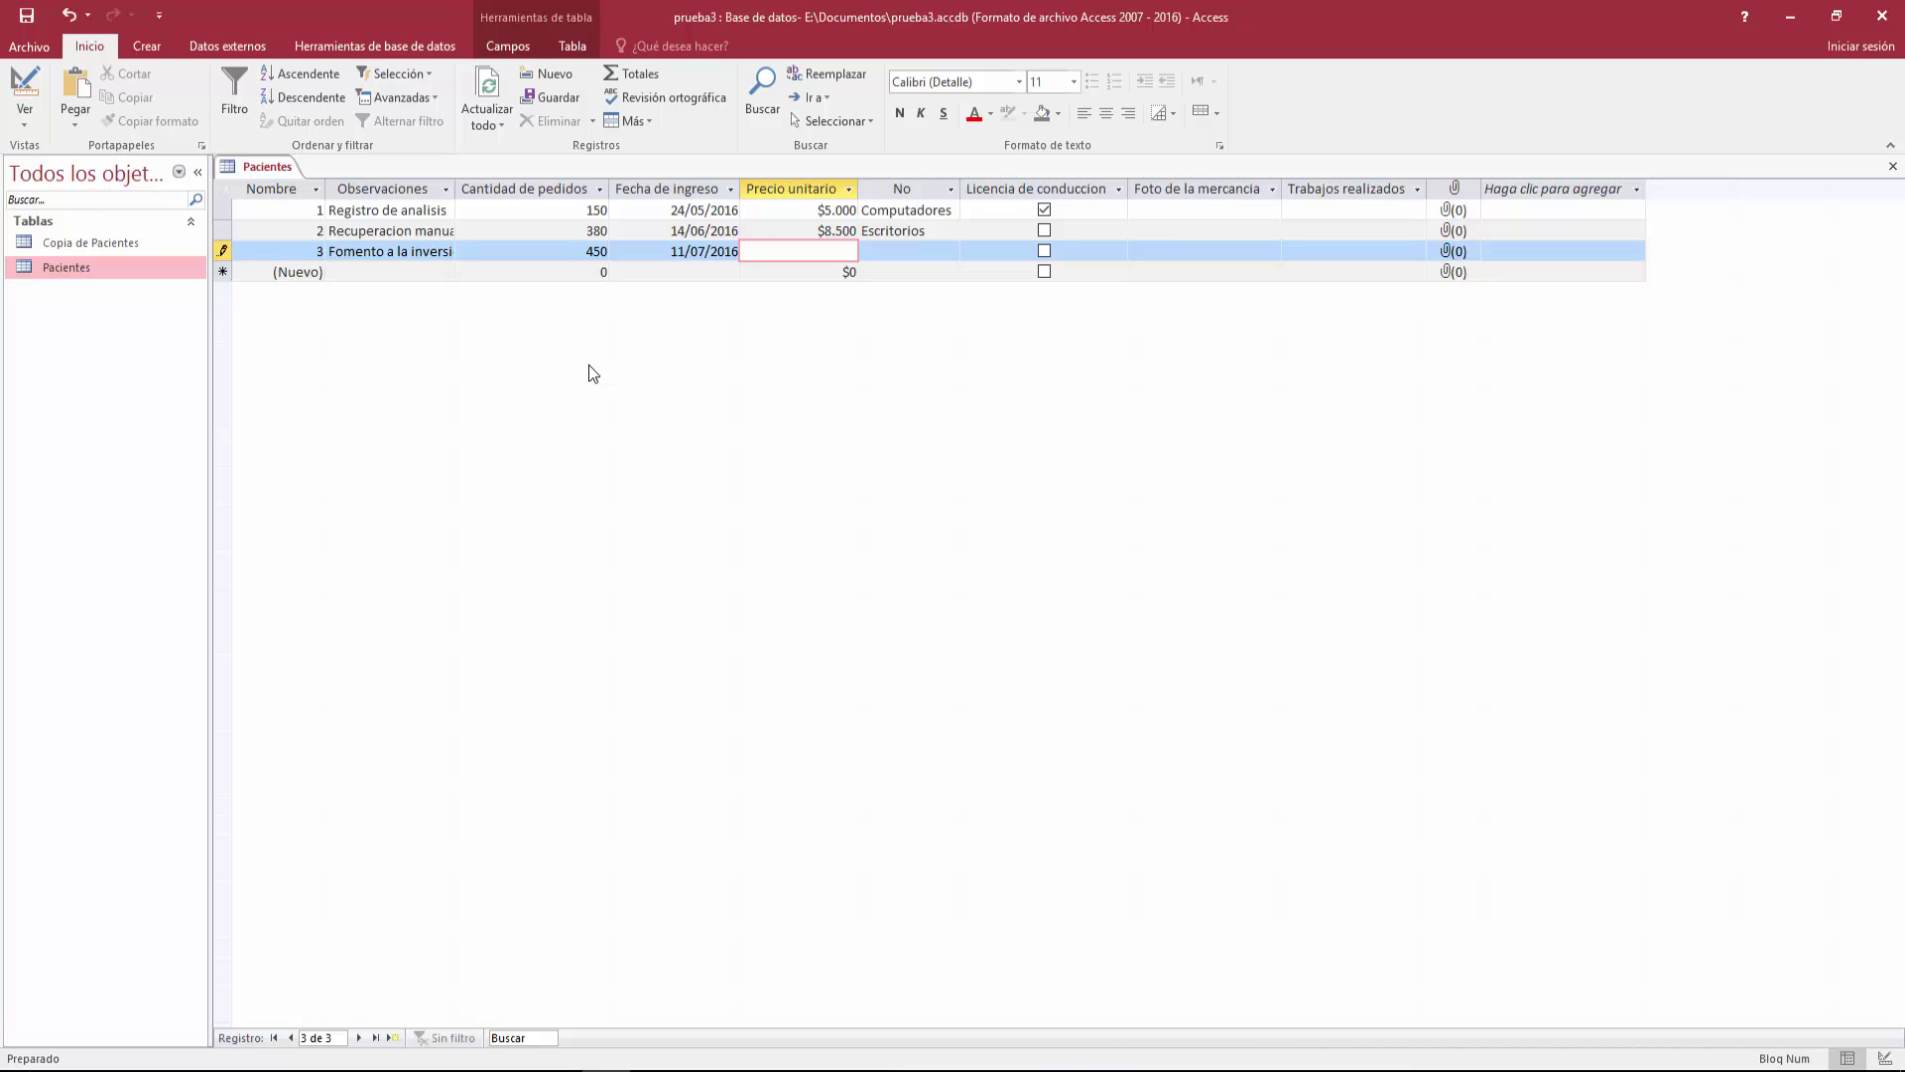
Enter 45000 as Precio unitario and "Maquina industrial" as No in the third record, and mark Licencia de conduccion as checked.
type("45000")
key("Tab")
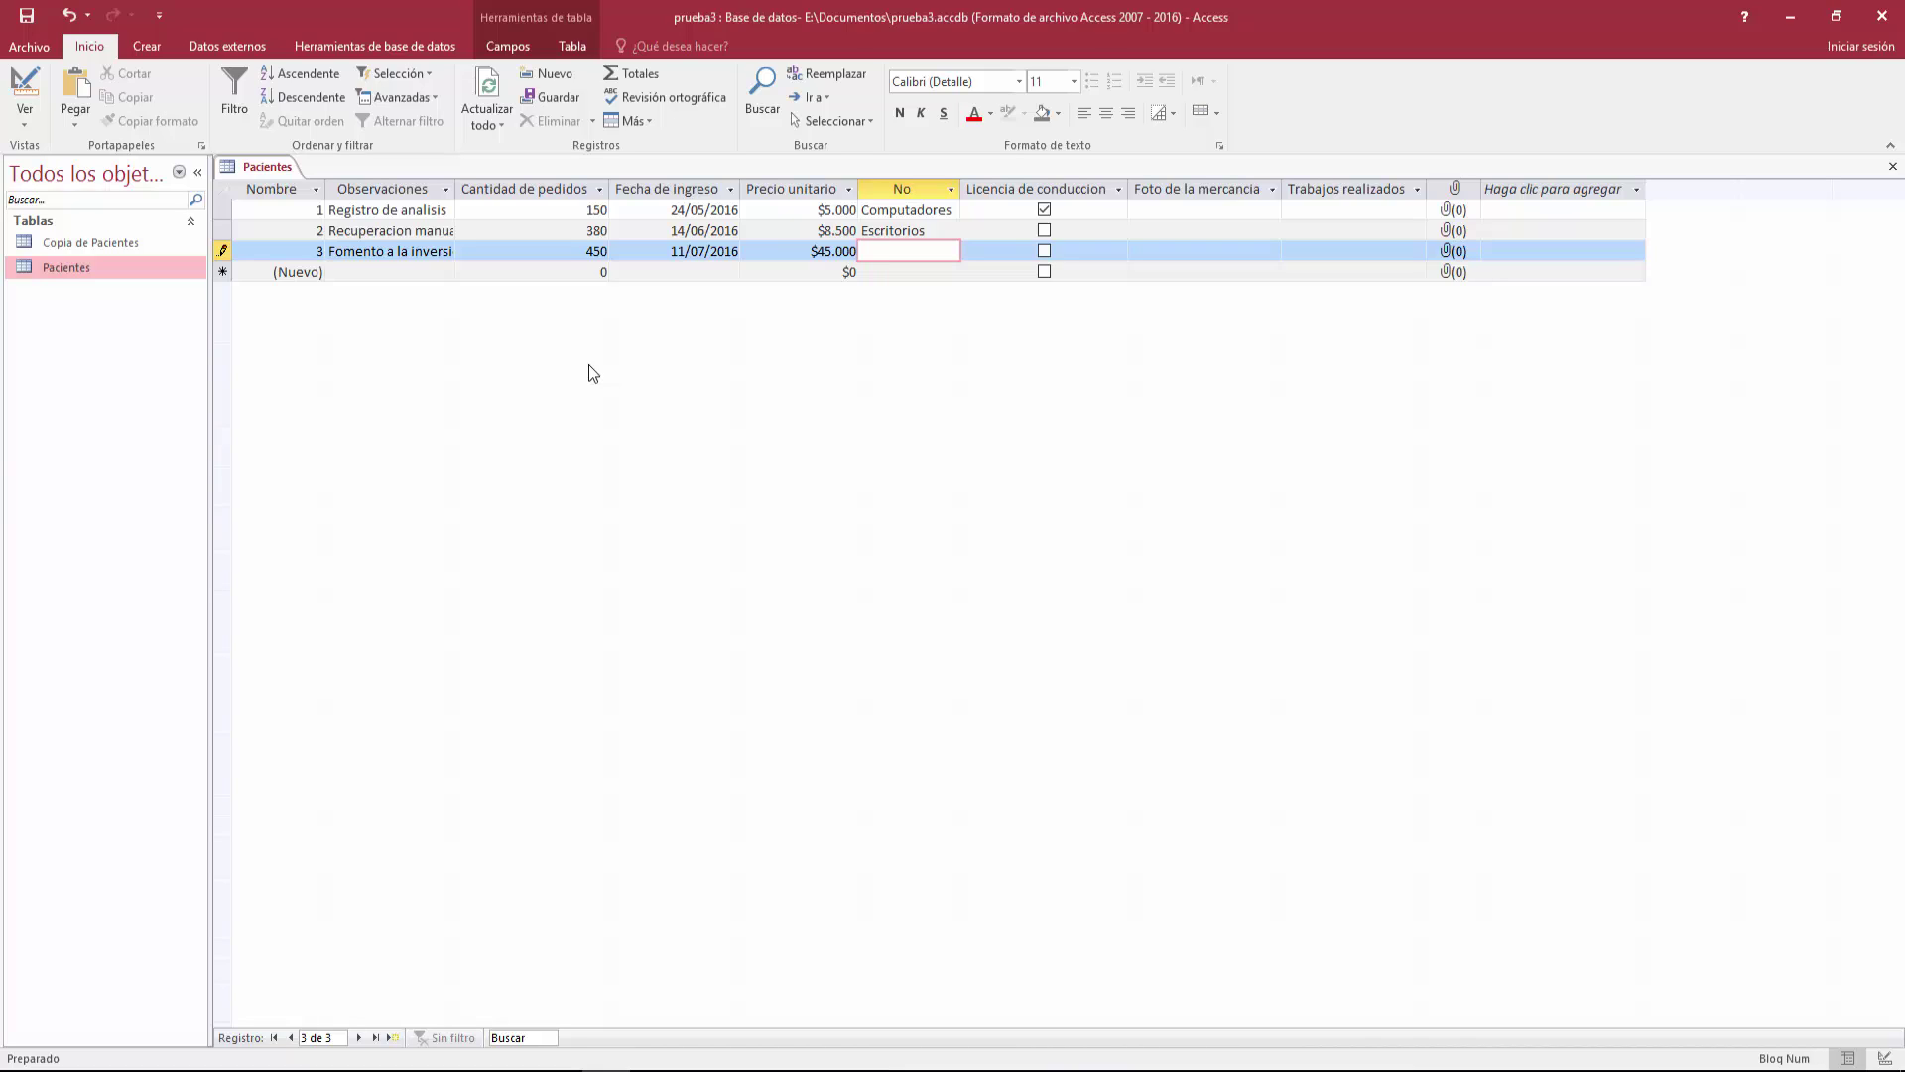
type("Ma")
type("quina in")
type("dis")
type("iu")
type("strial")
key("Tab")
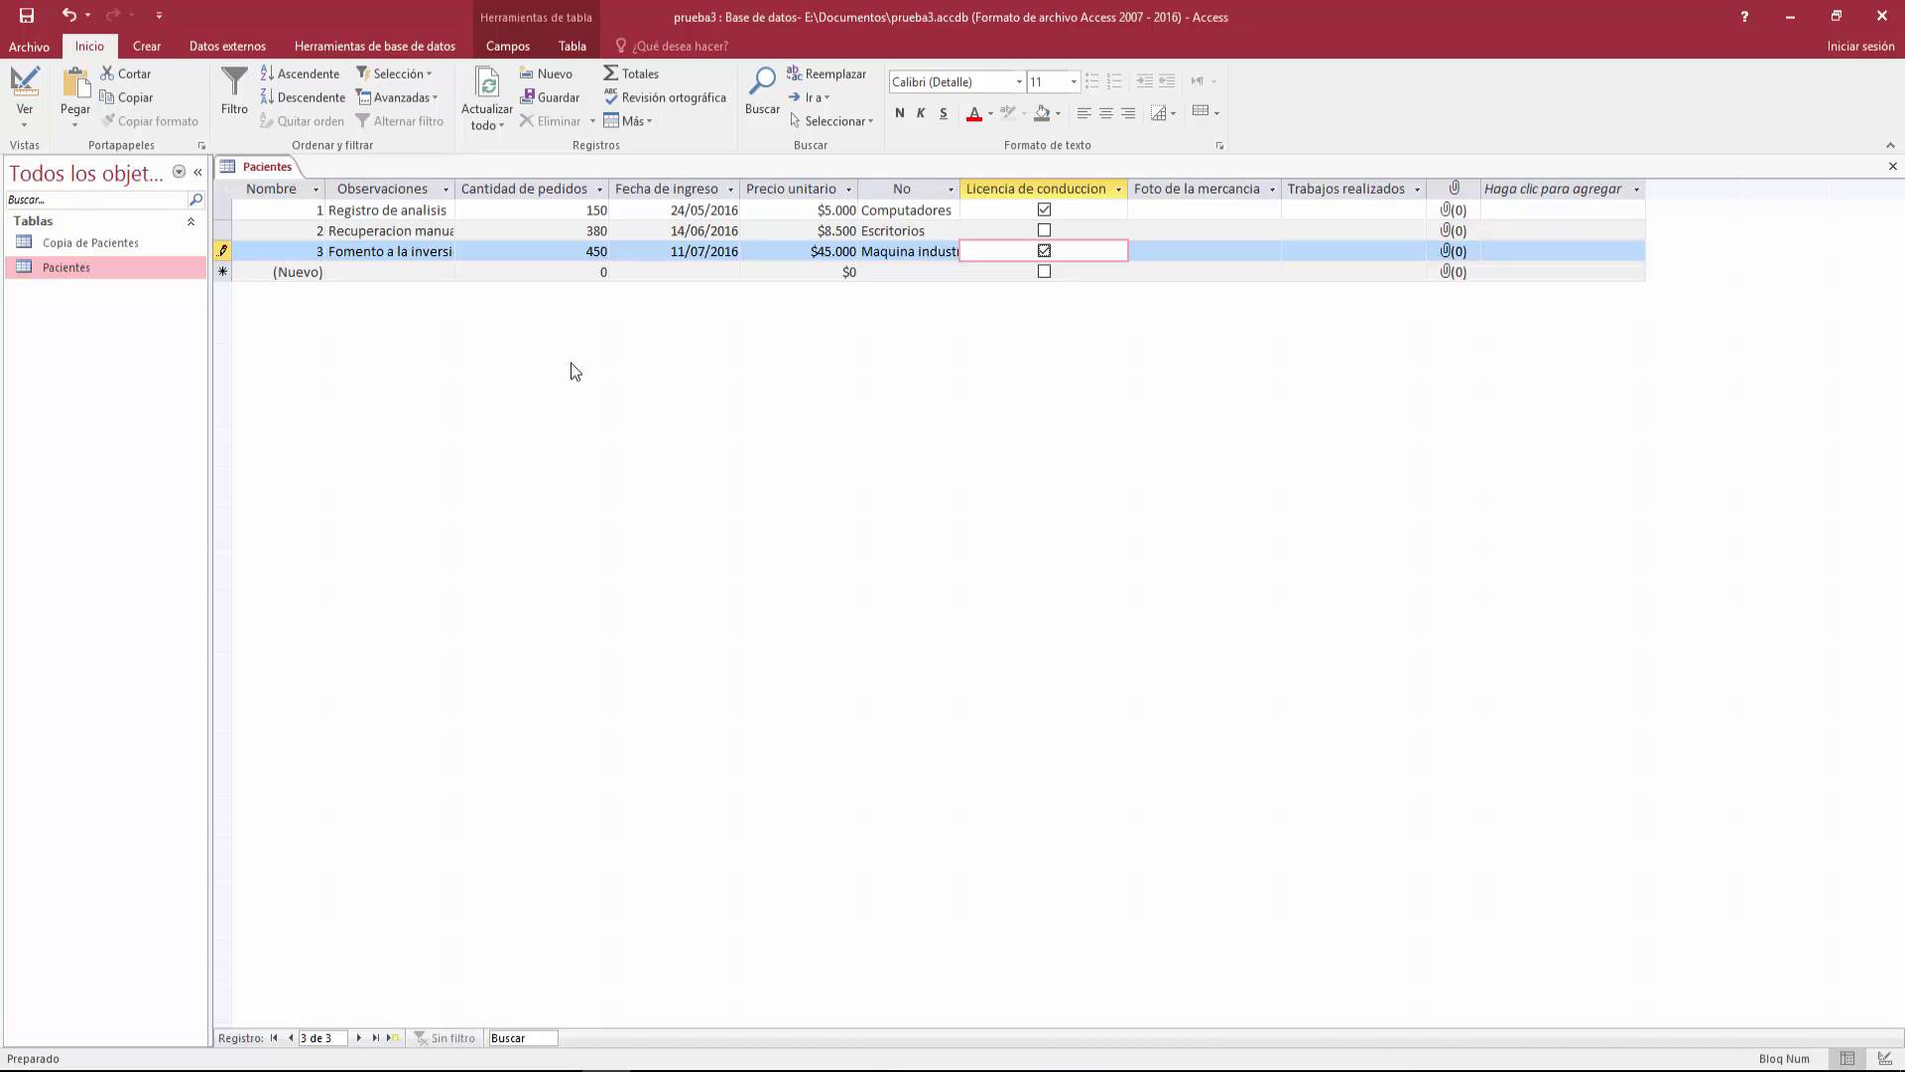
Widen the No and Observaciones columns to fit their full text and select the empty new record row.
double_click(959, 189)
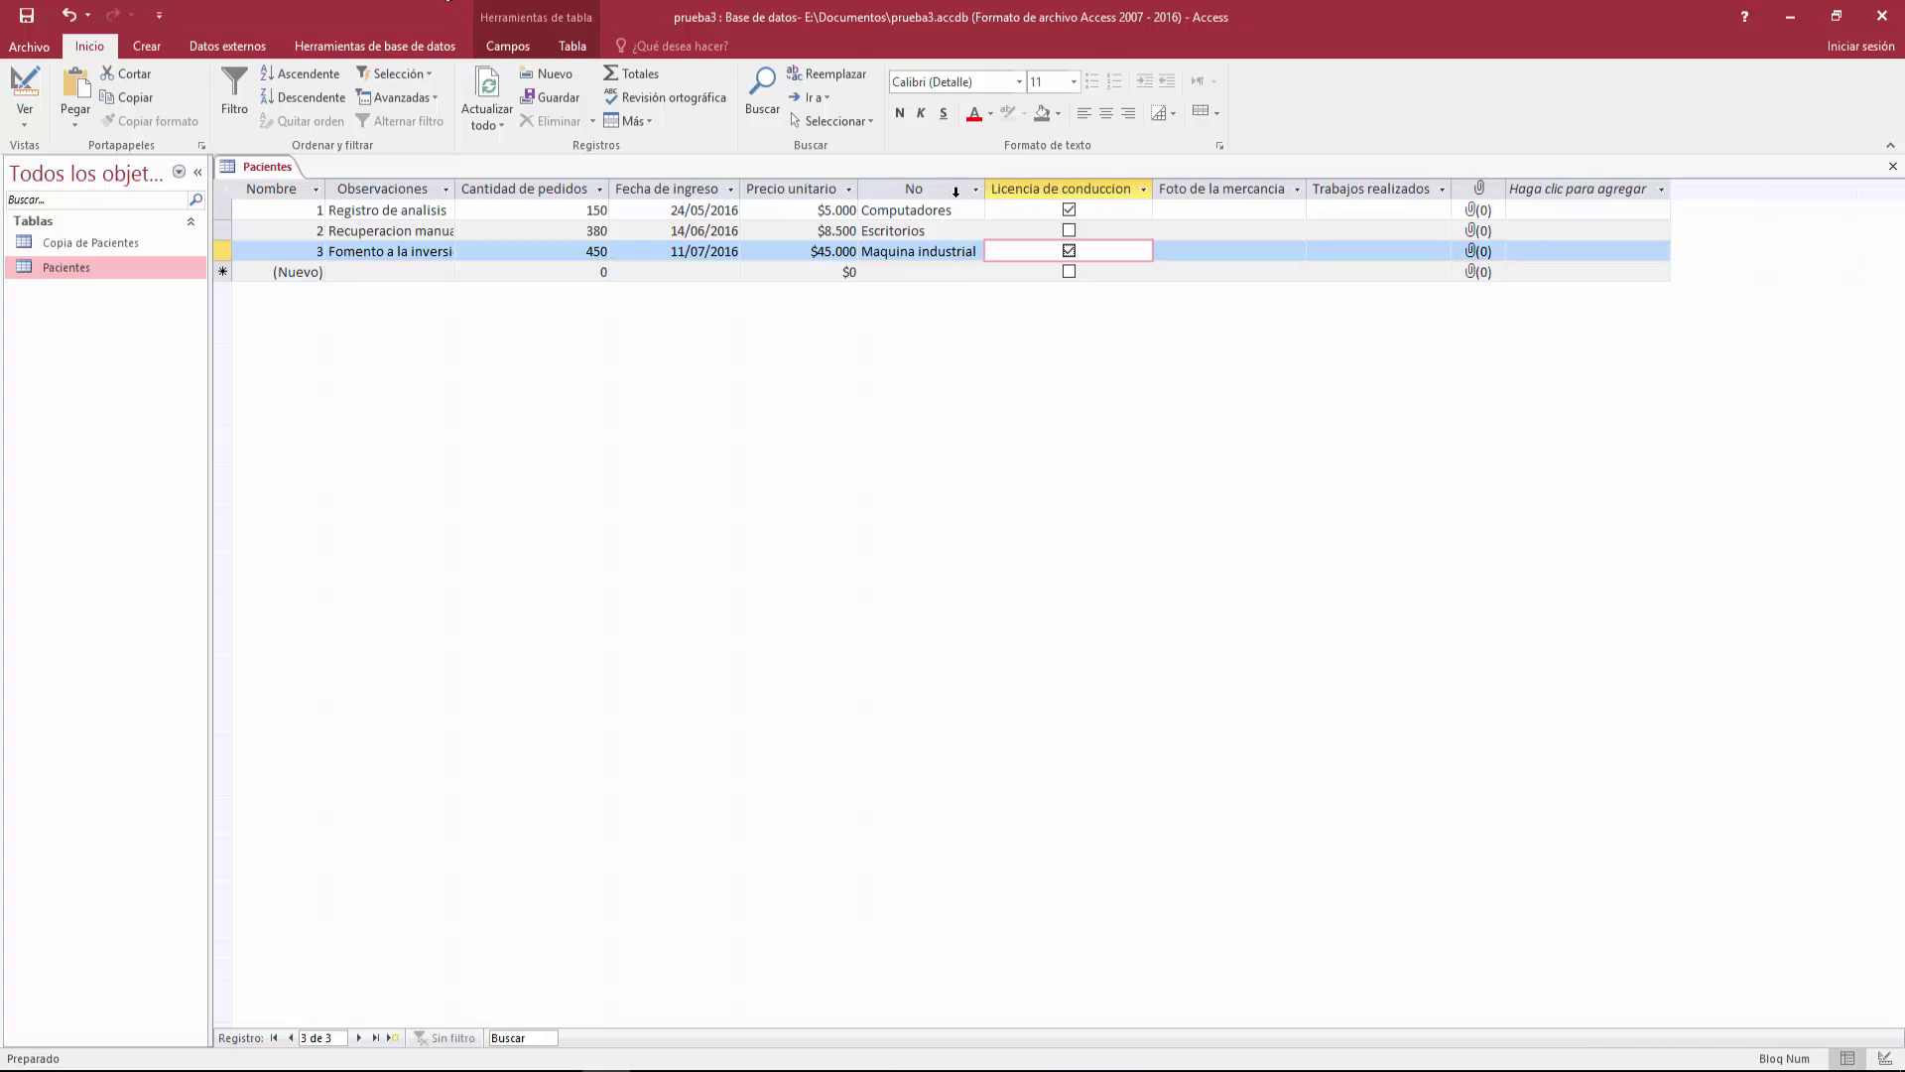
double_click(460, 188)
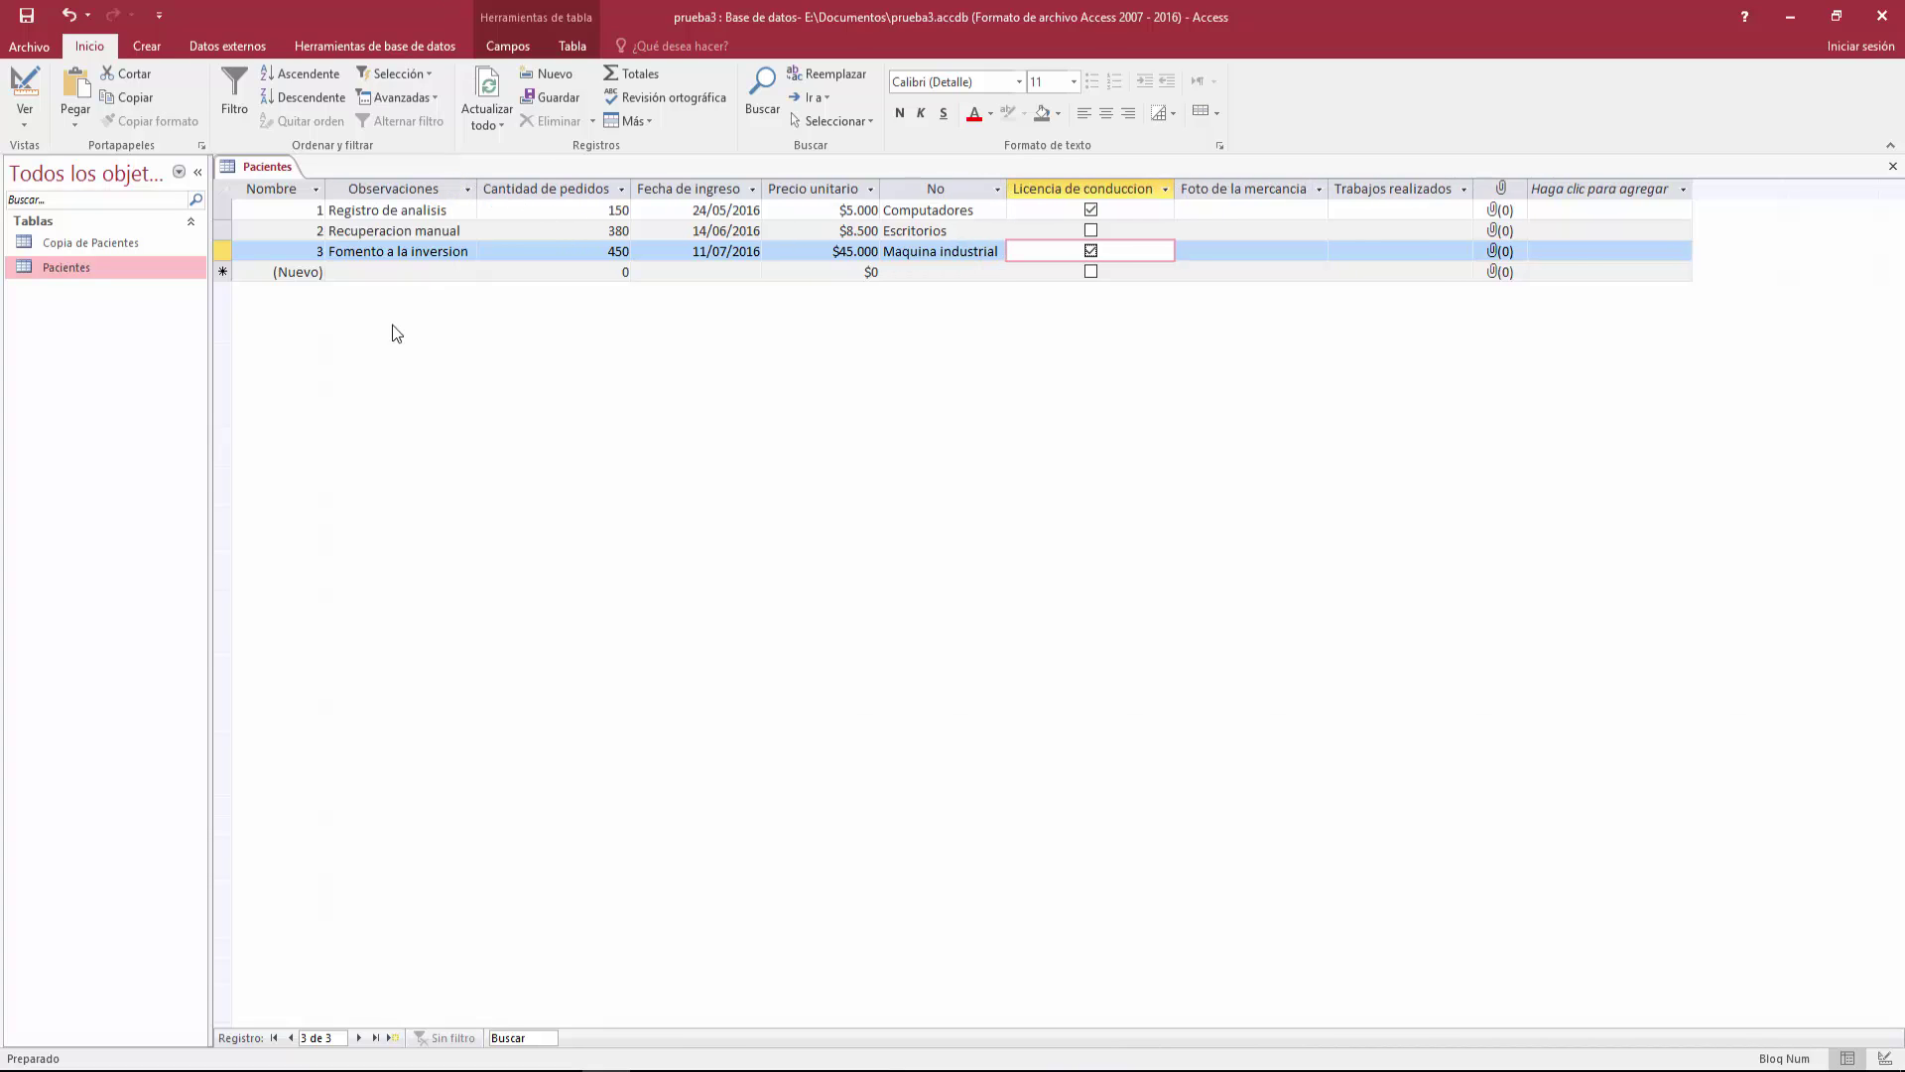
left_click(220, 271)
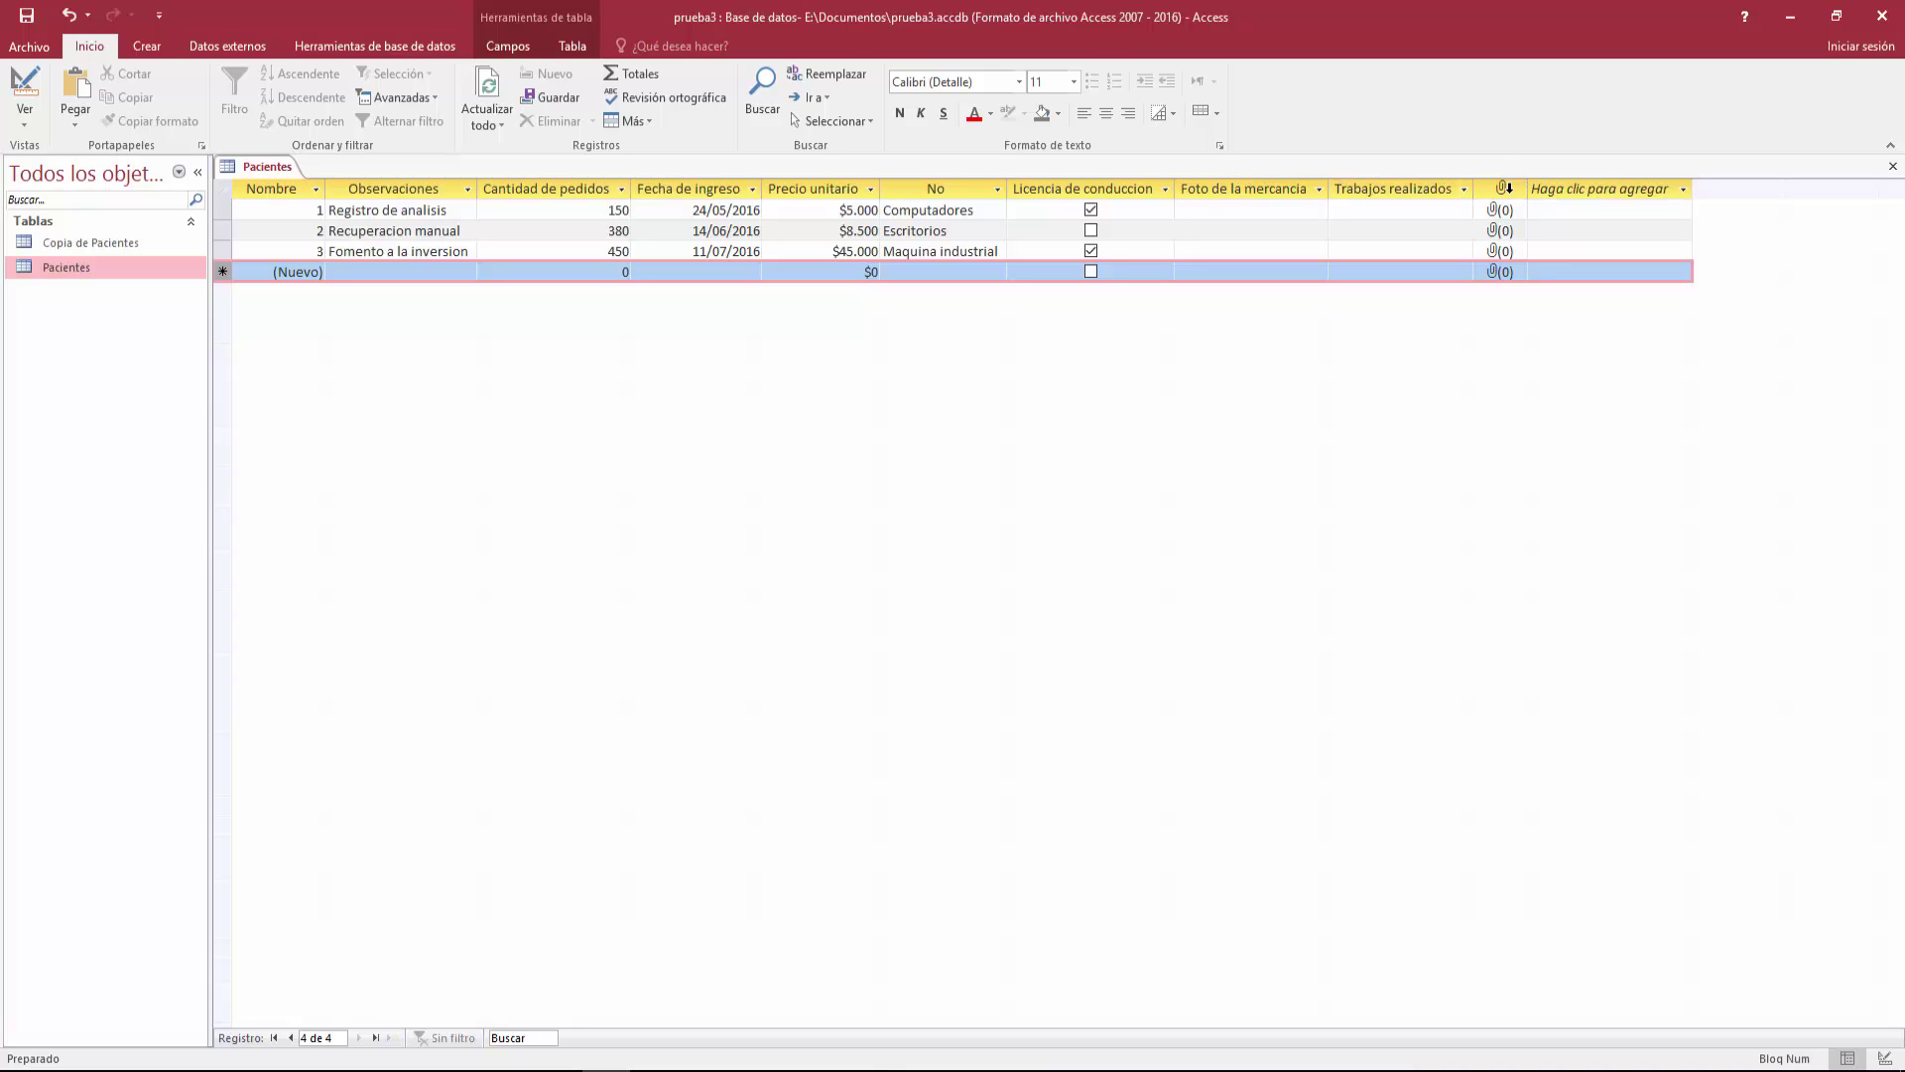
Select the attachment column, switch Pacientes to Design view and select the matching Hoja de vida field row.
left_click(1502, 188)
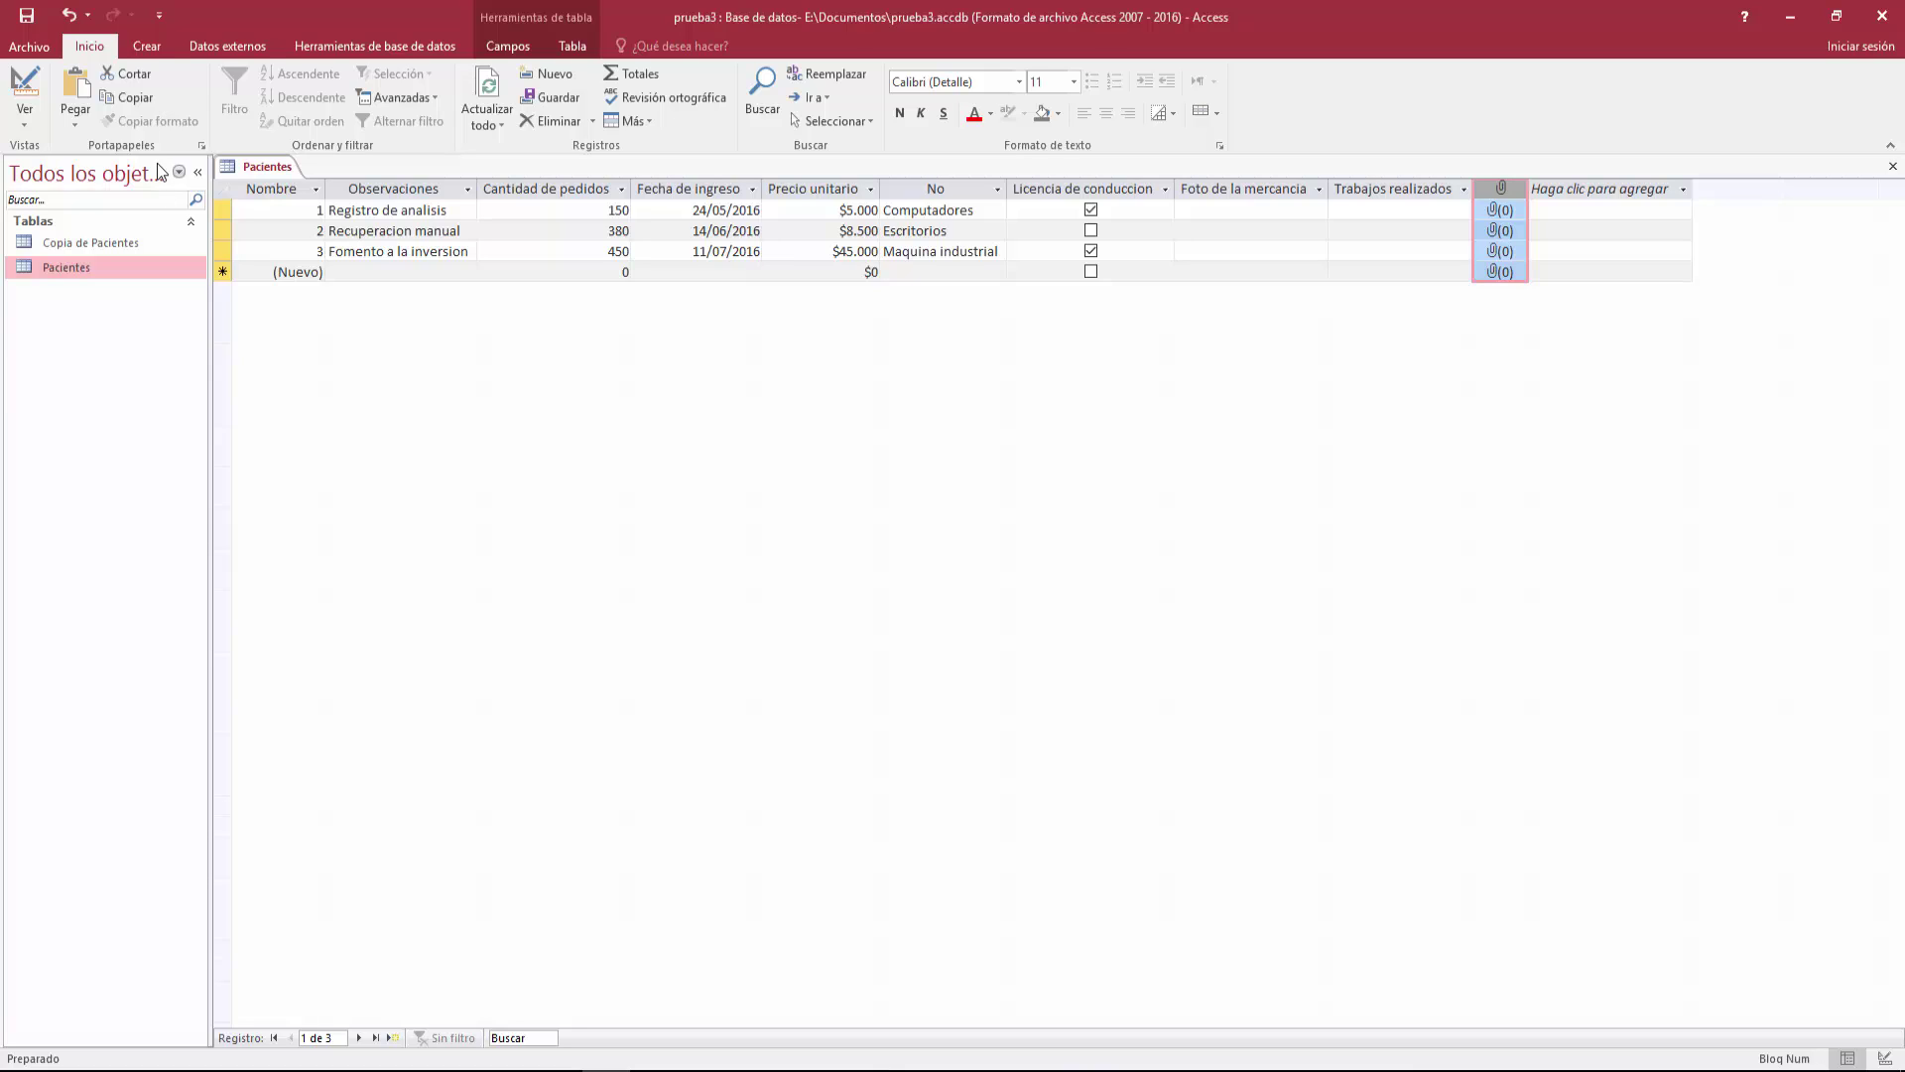
left_click(27, 93)
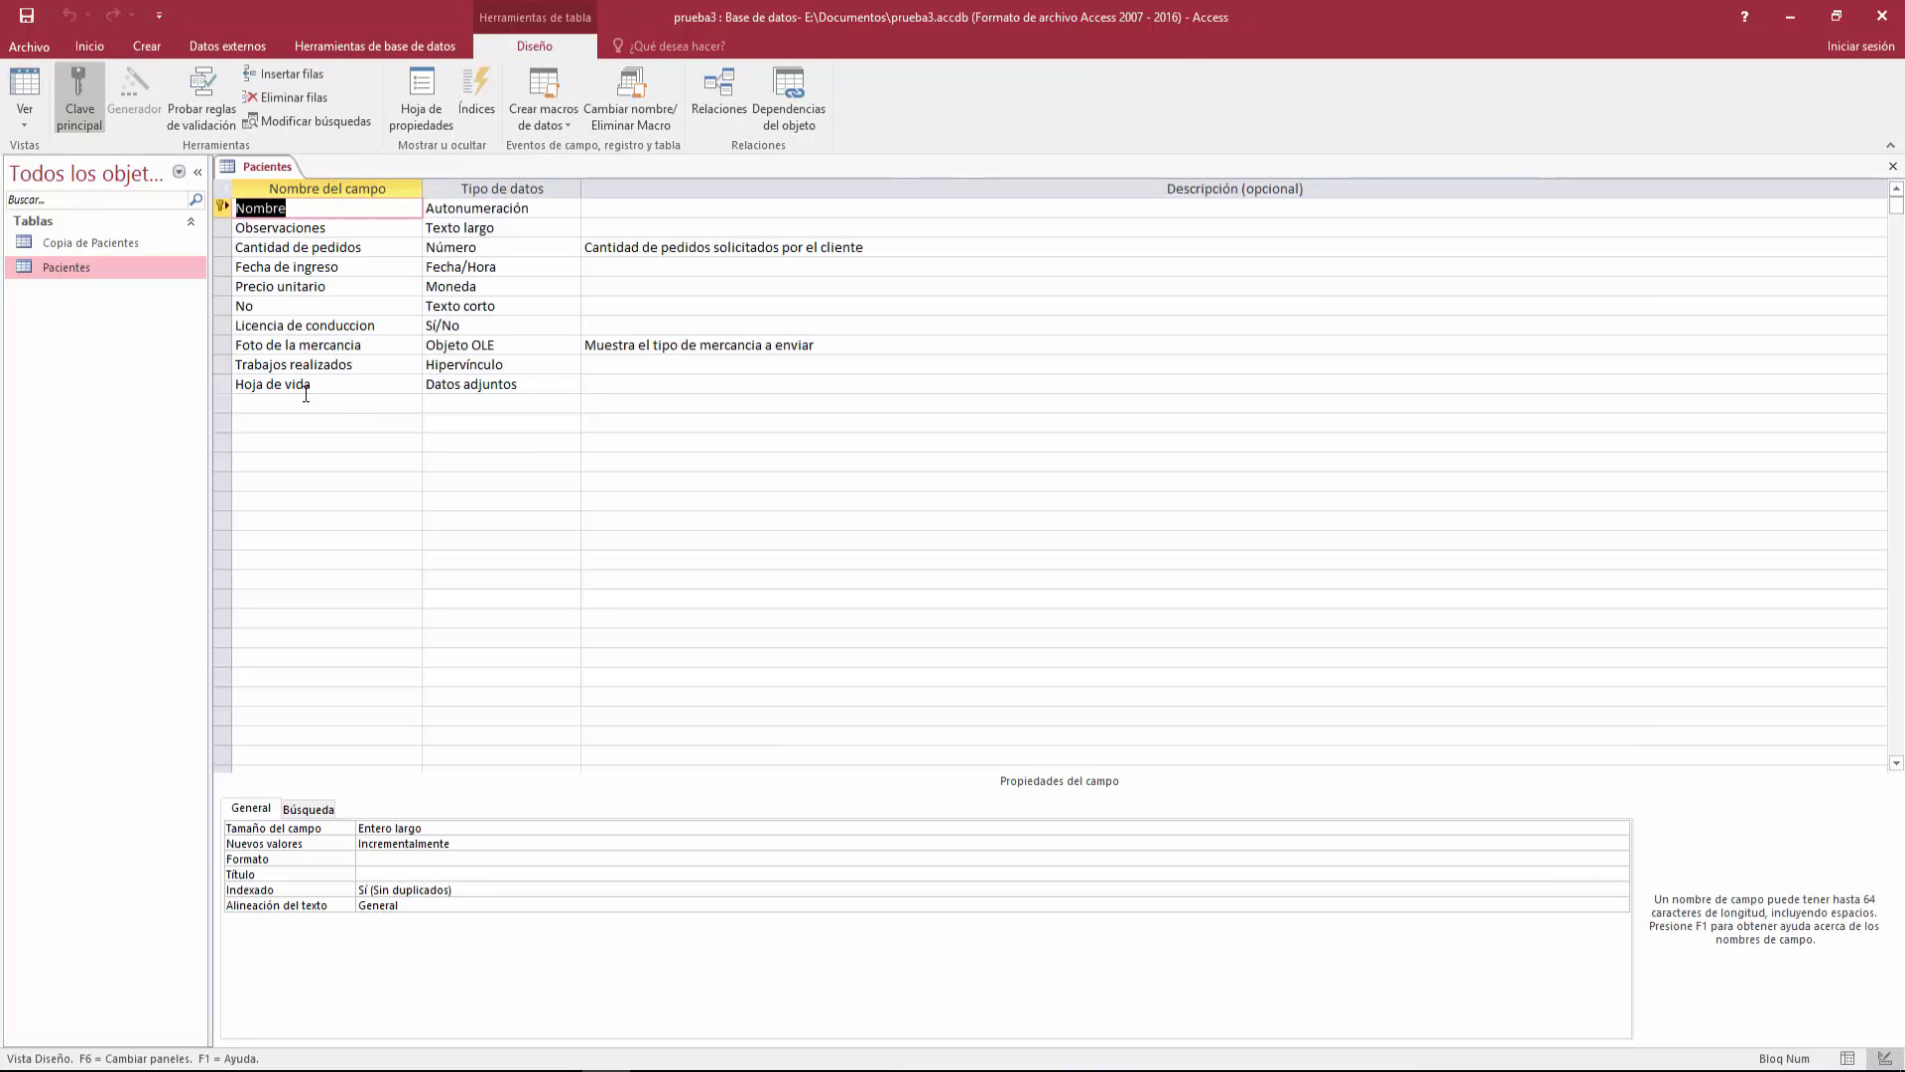
left_click(227, 383)
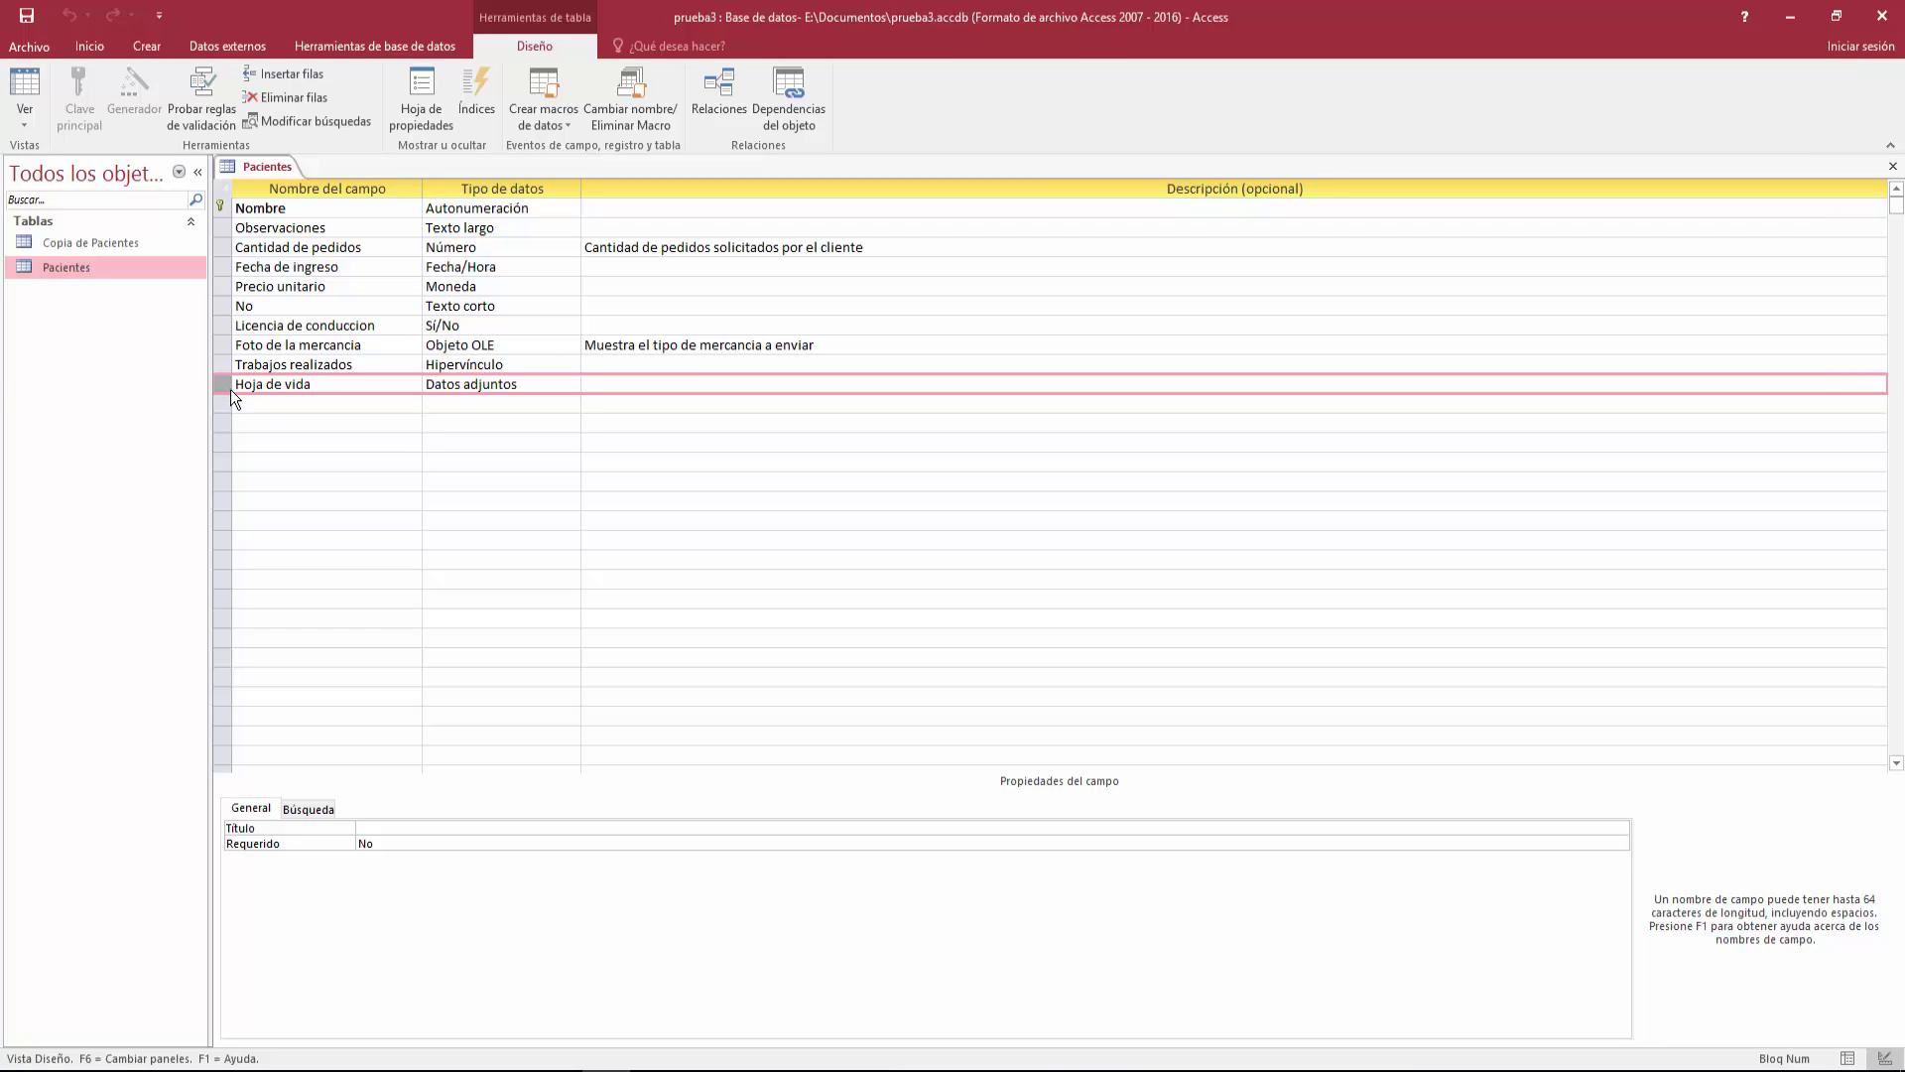
left_click(223, 385)
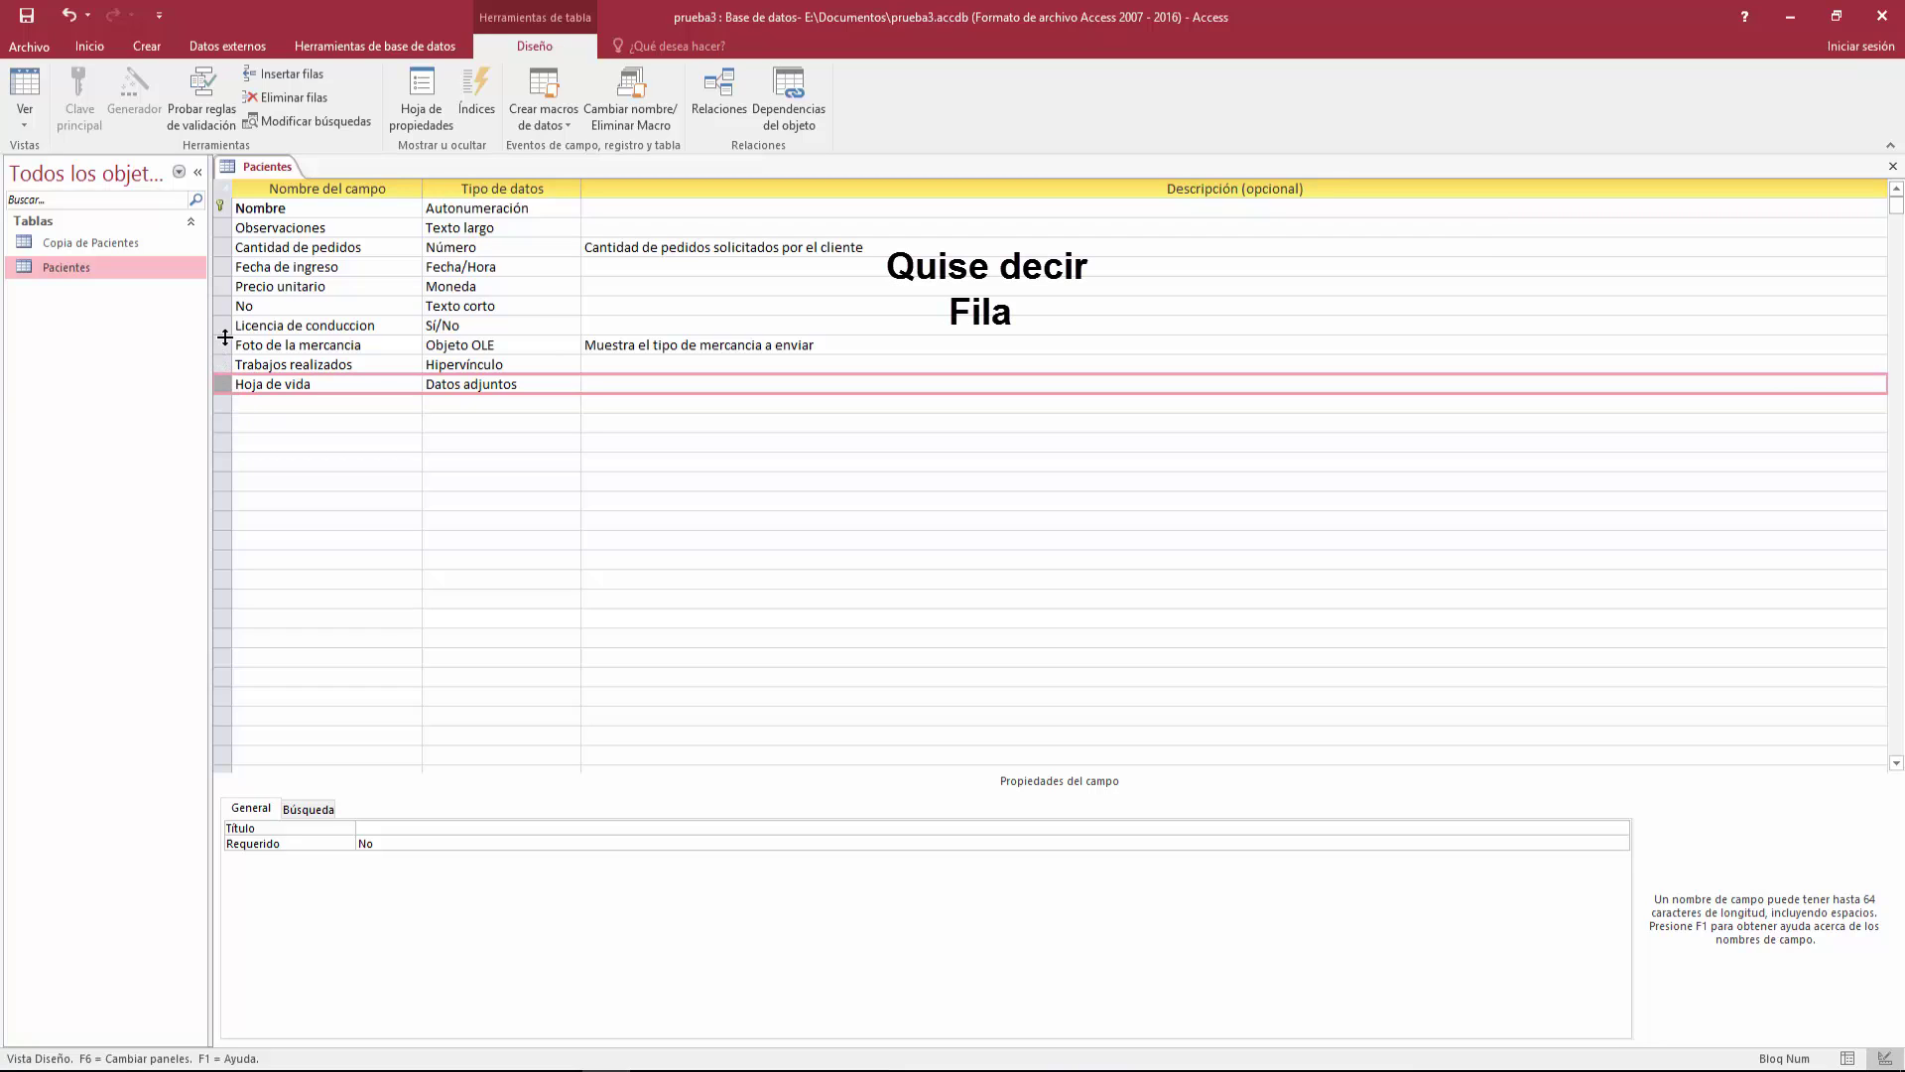
Permanently delete the Foto de la mercancia field from the table design.
left_click(225, 345)
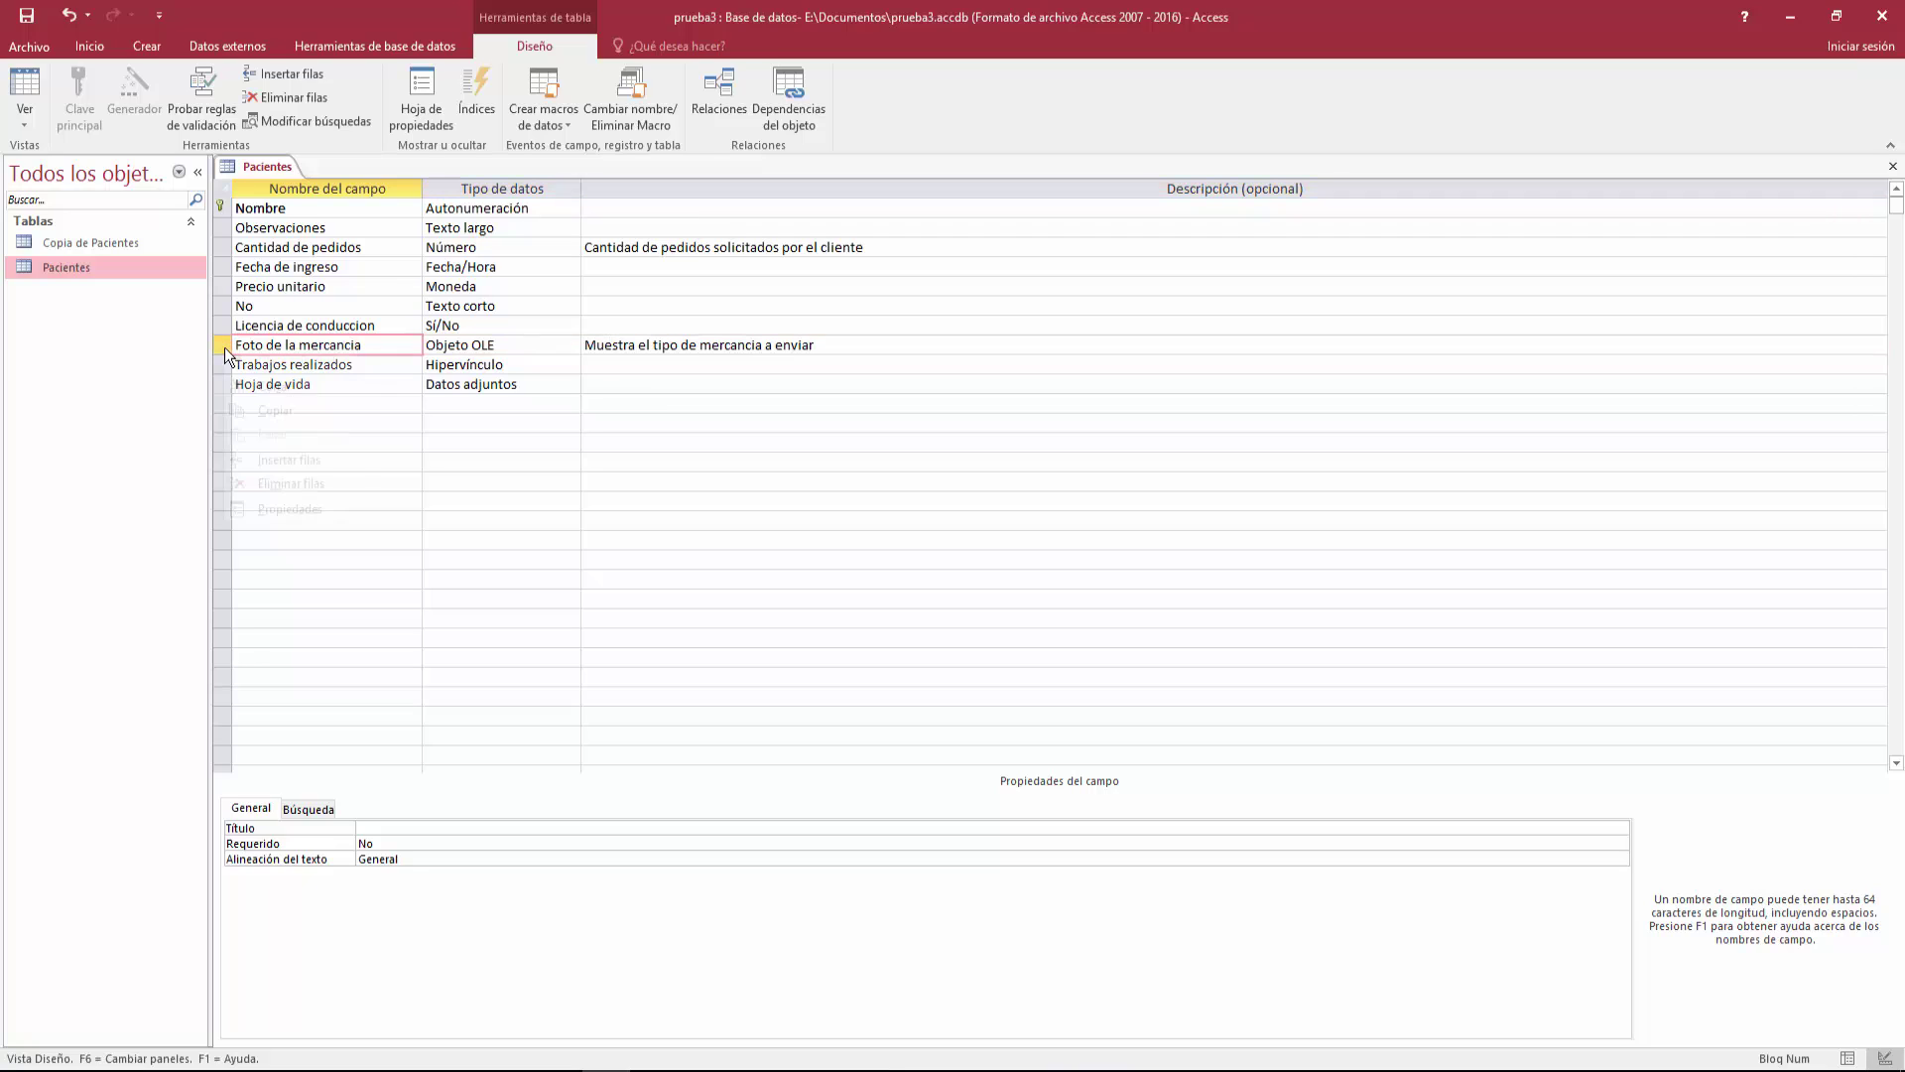
right_click(224, 347)
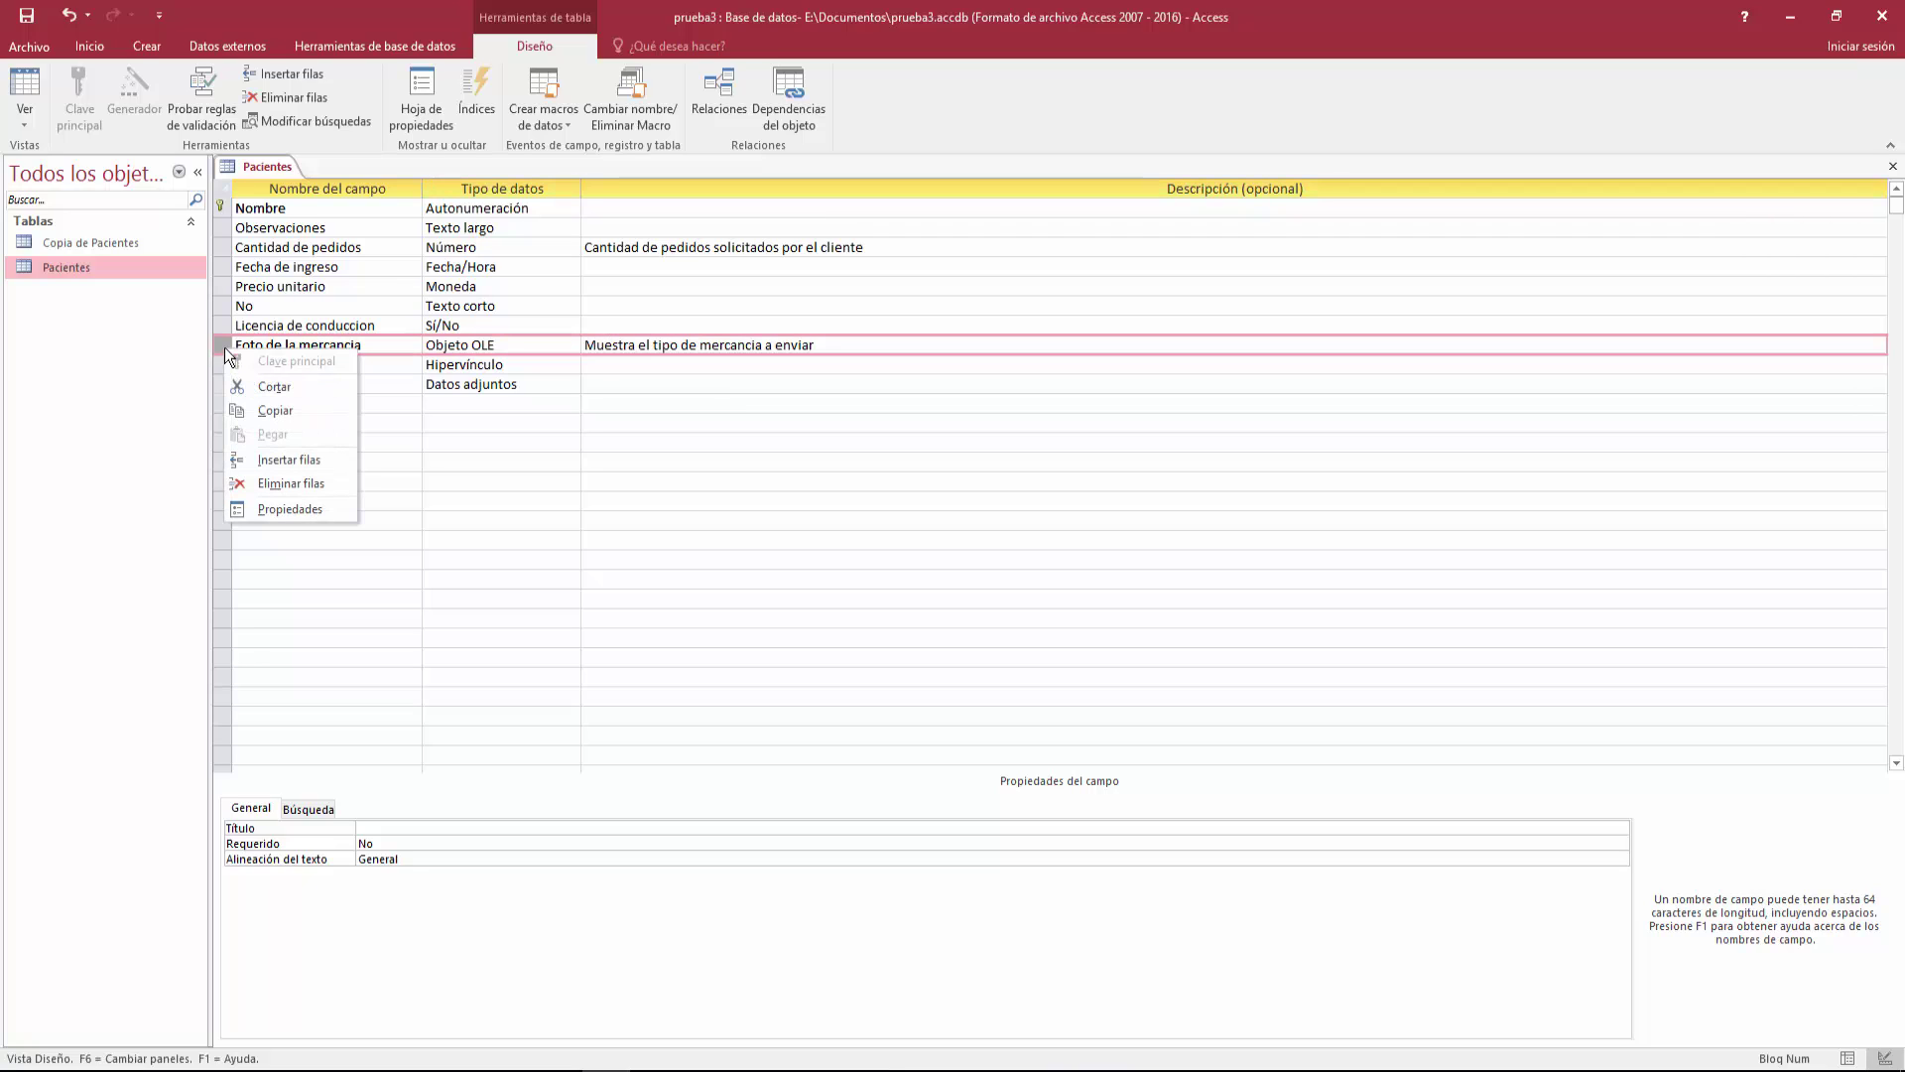
left_click(336, 485)
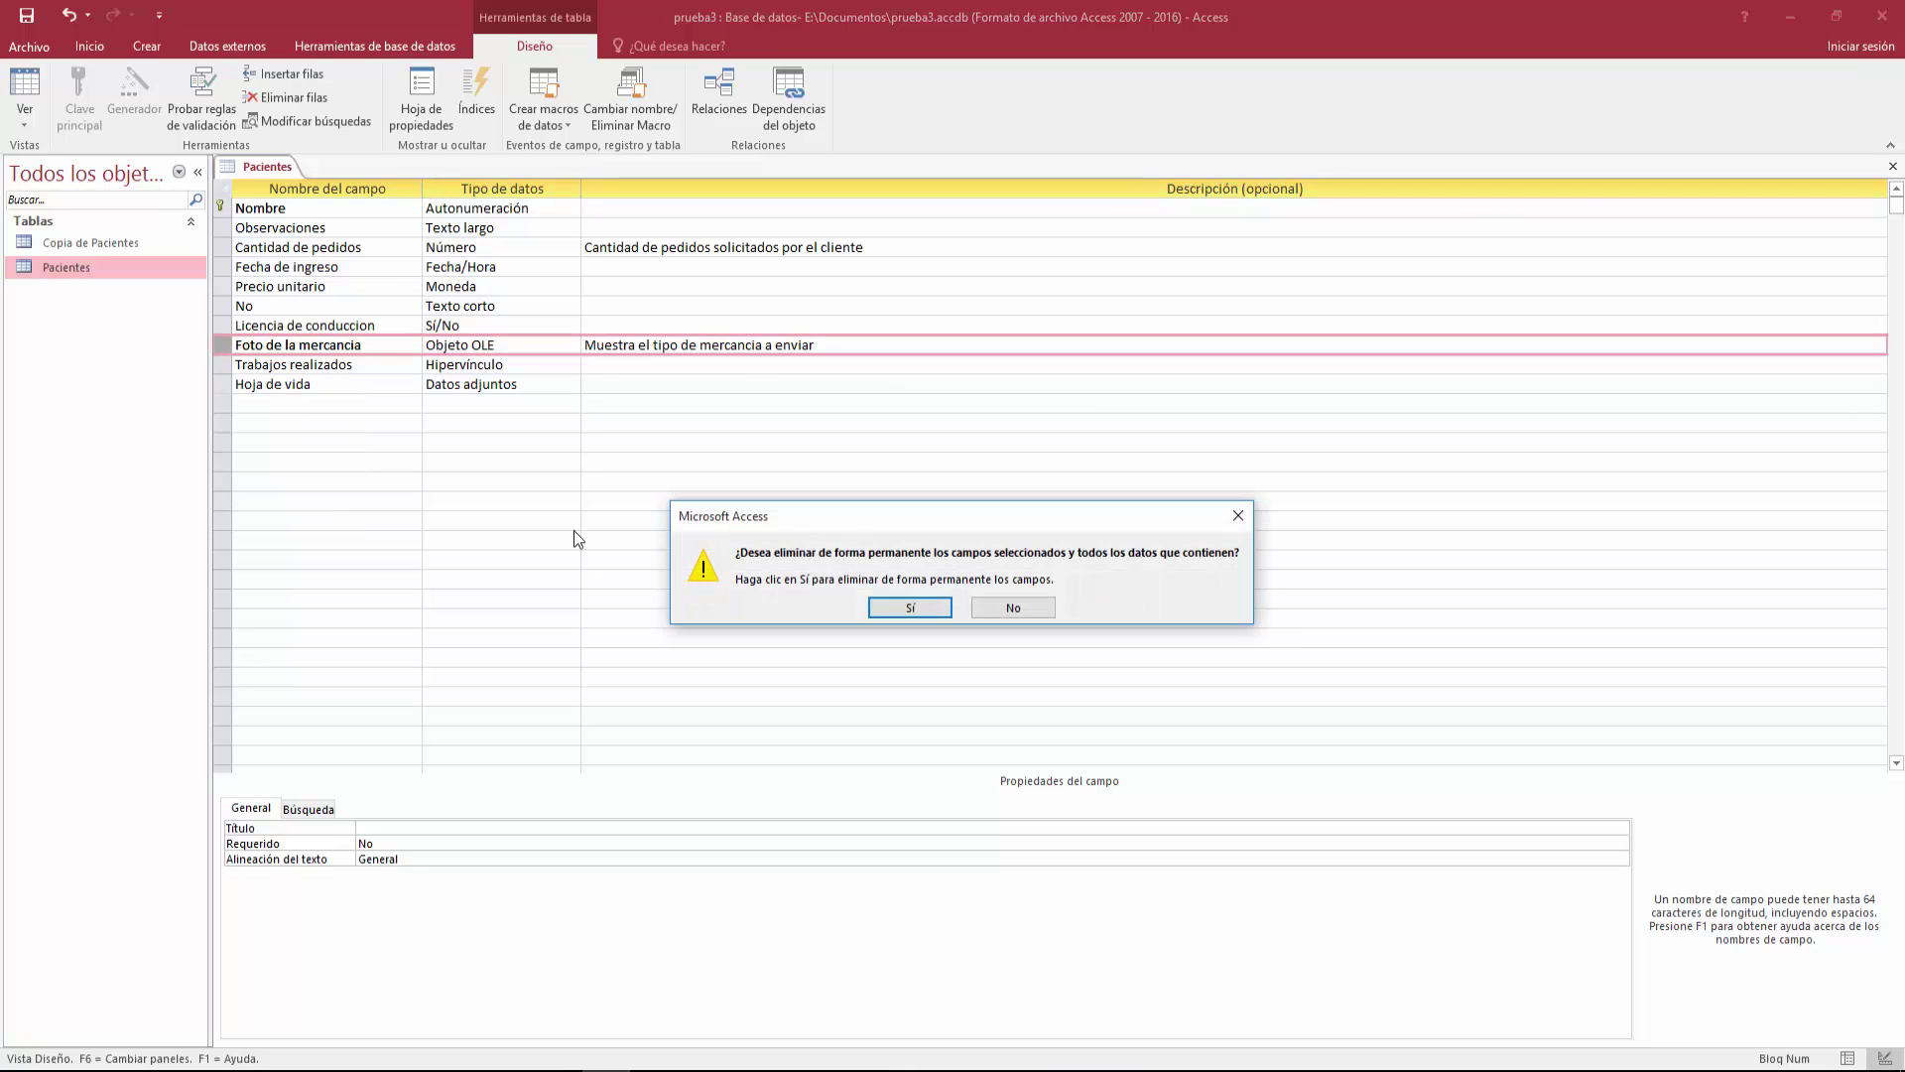
left_click(883, 604)
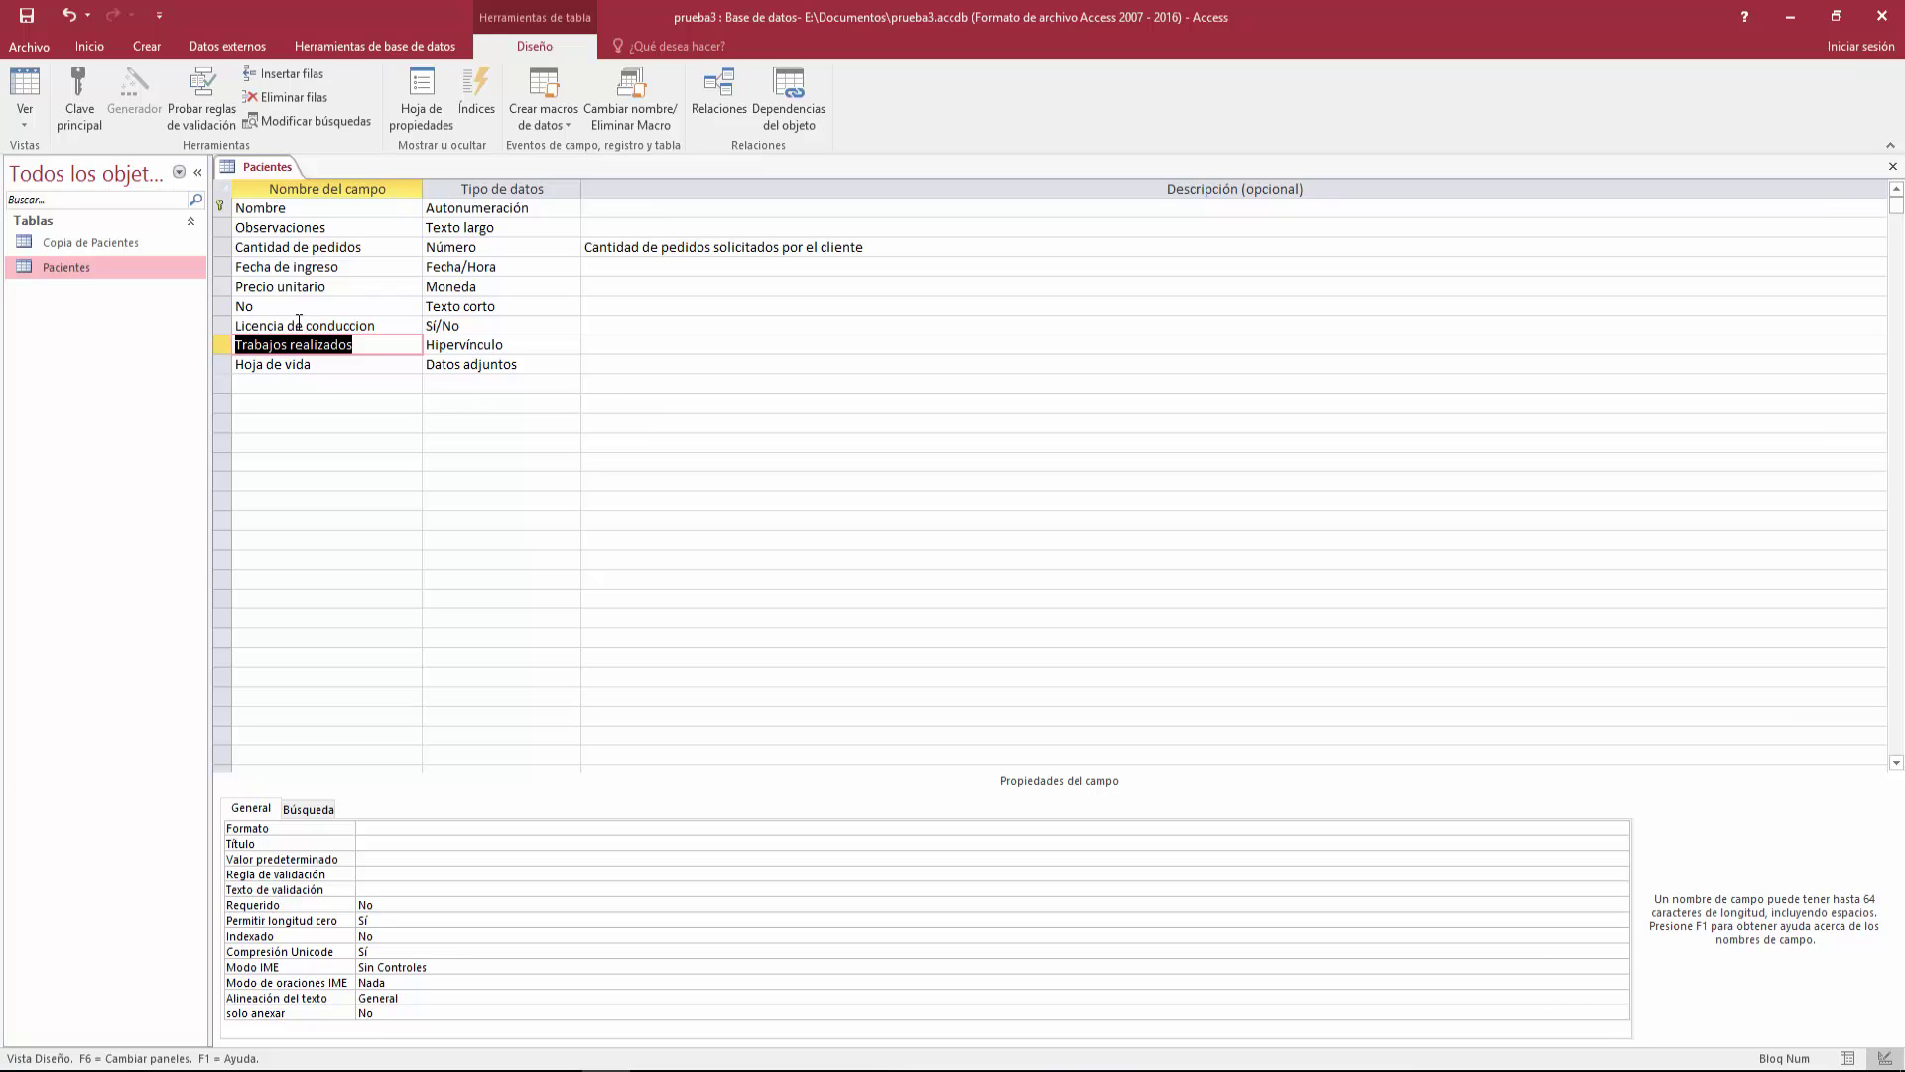
Rename the primary key field Nombre as "Id".
left_click(334, 215)
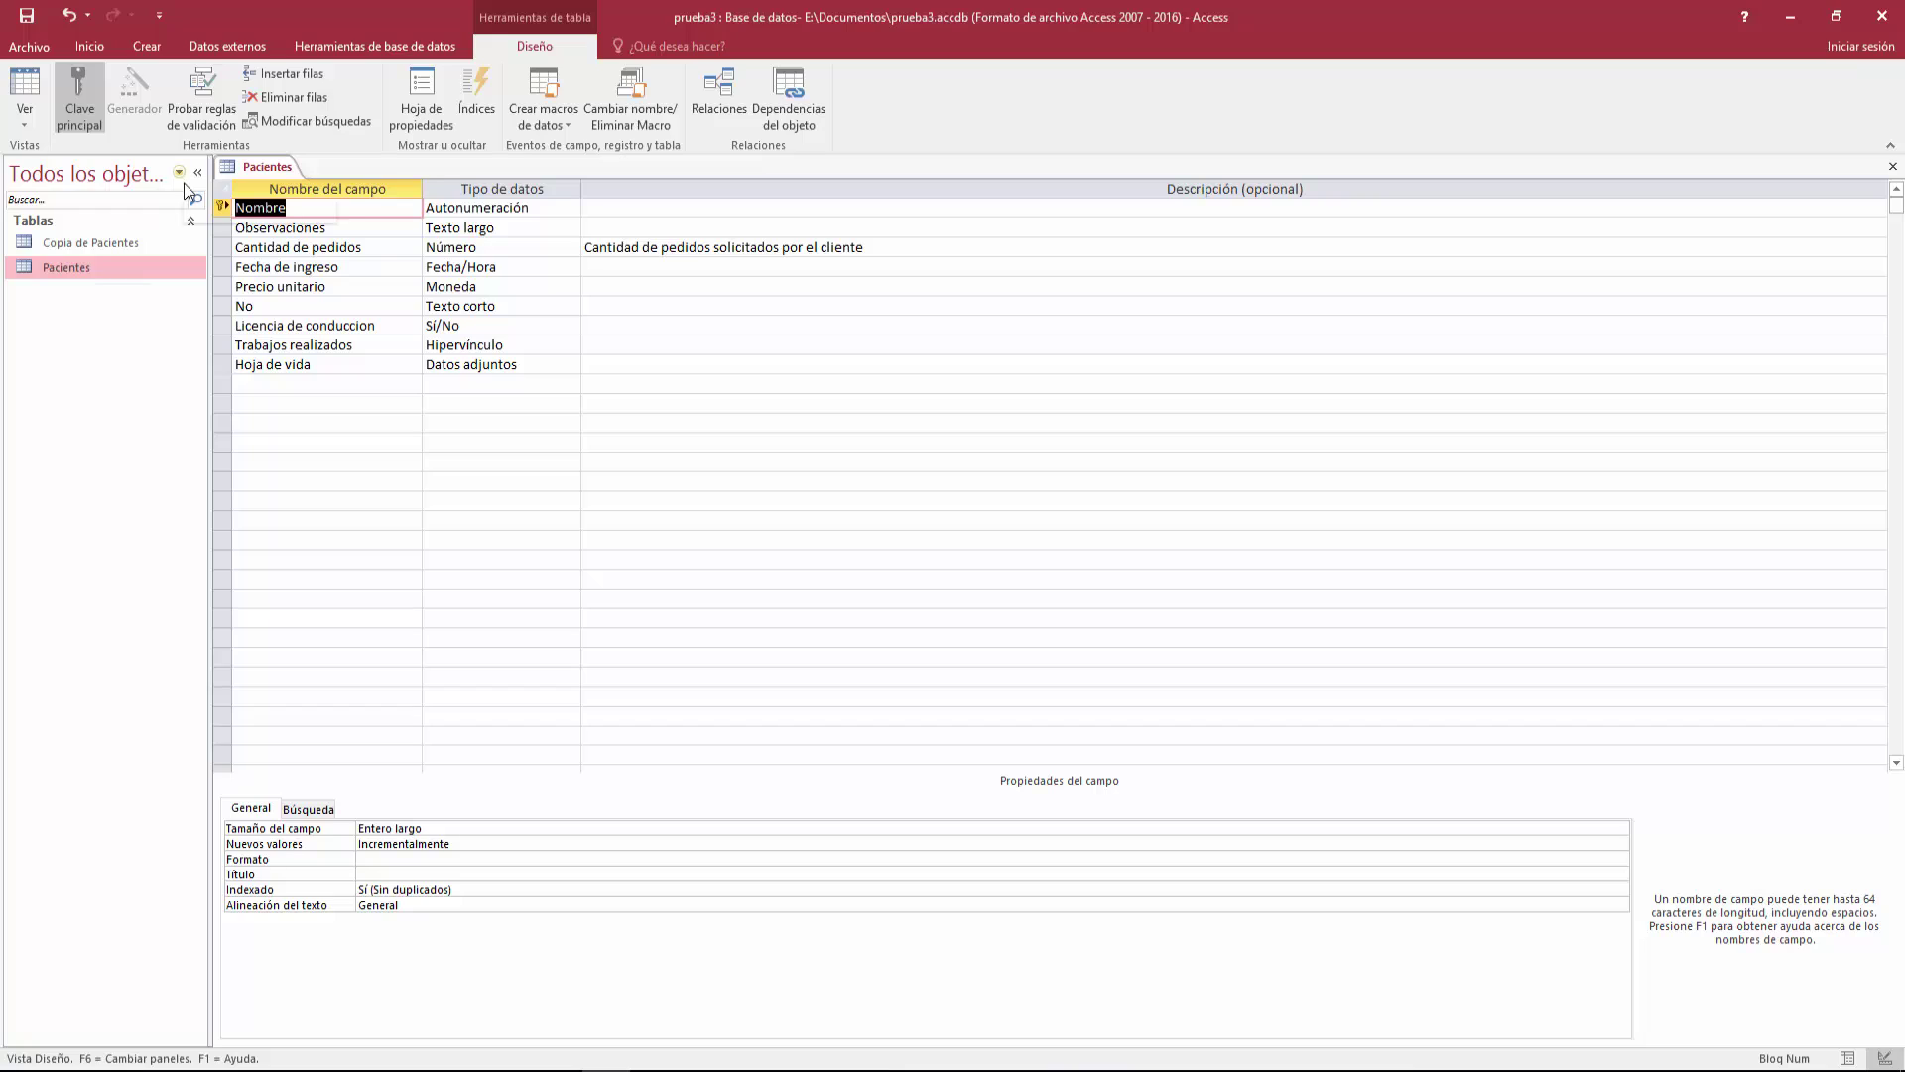
key("Delete")
type("Id")
left_click(324, 244)
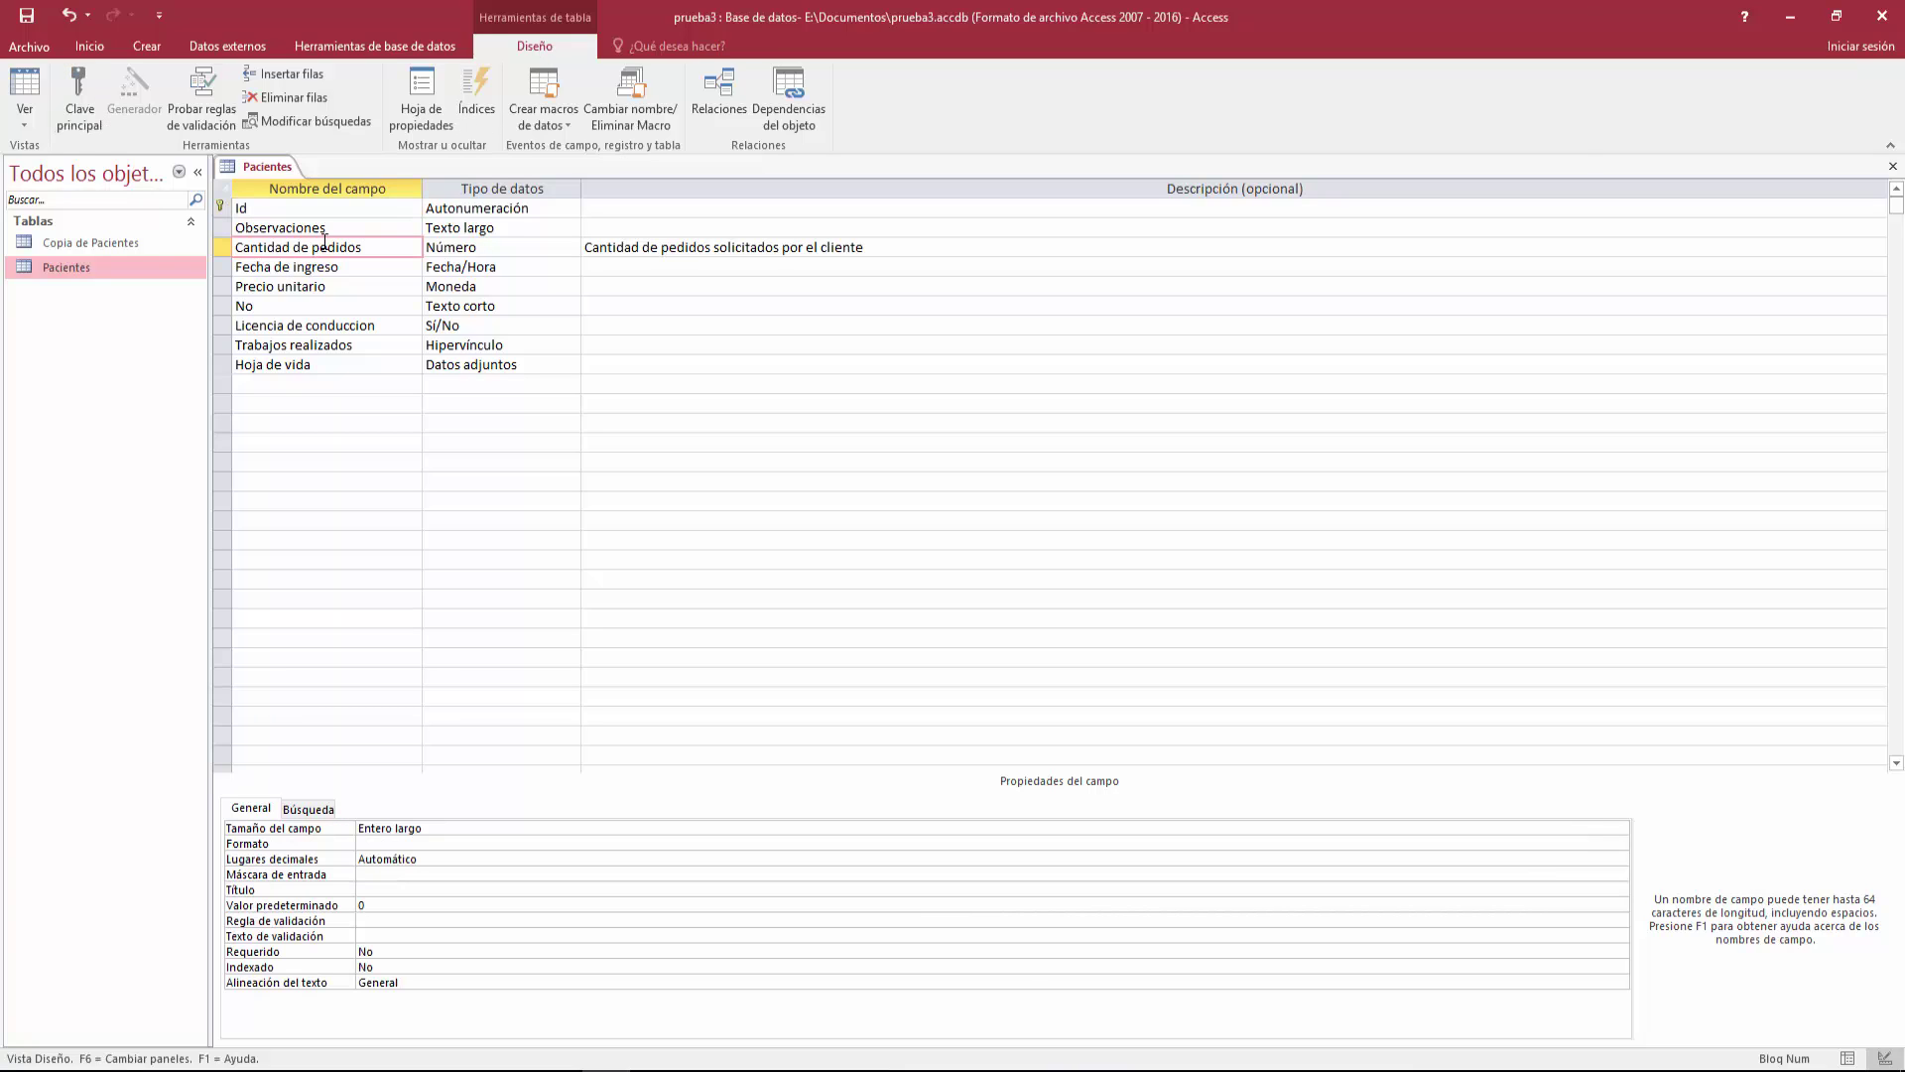
Rename the Observaciones field as "Nombre abreviado".
left_click(336, 230)
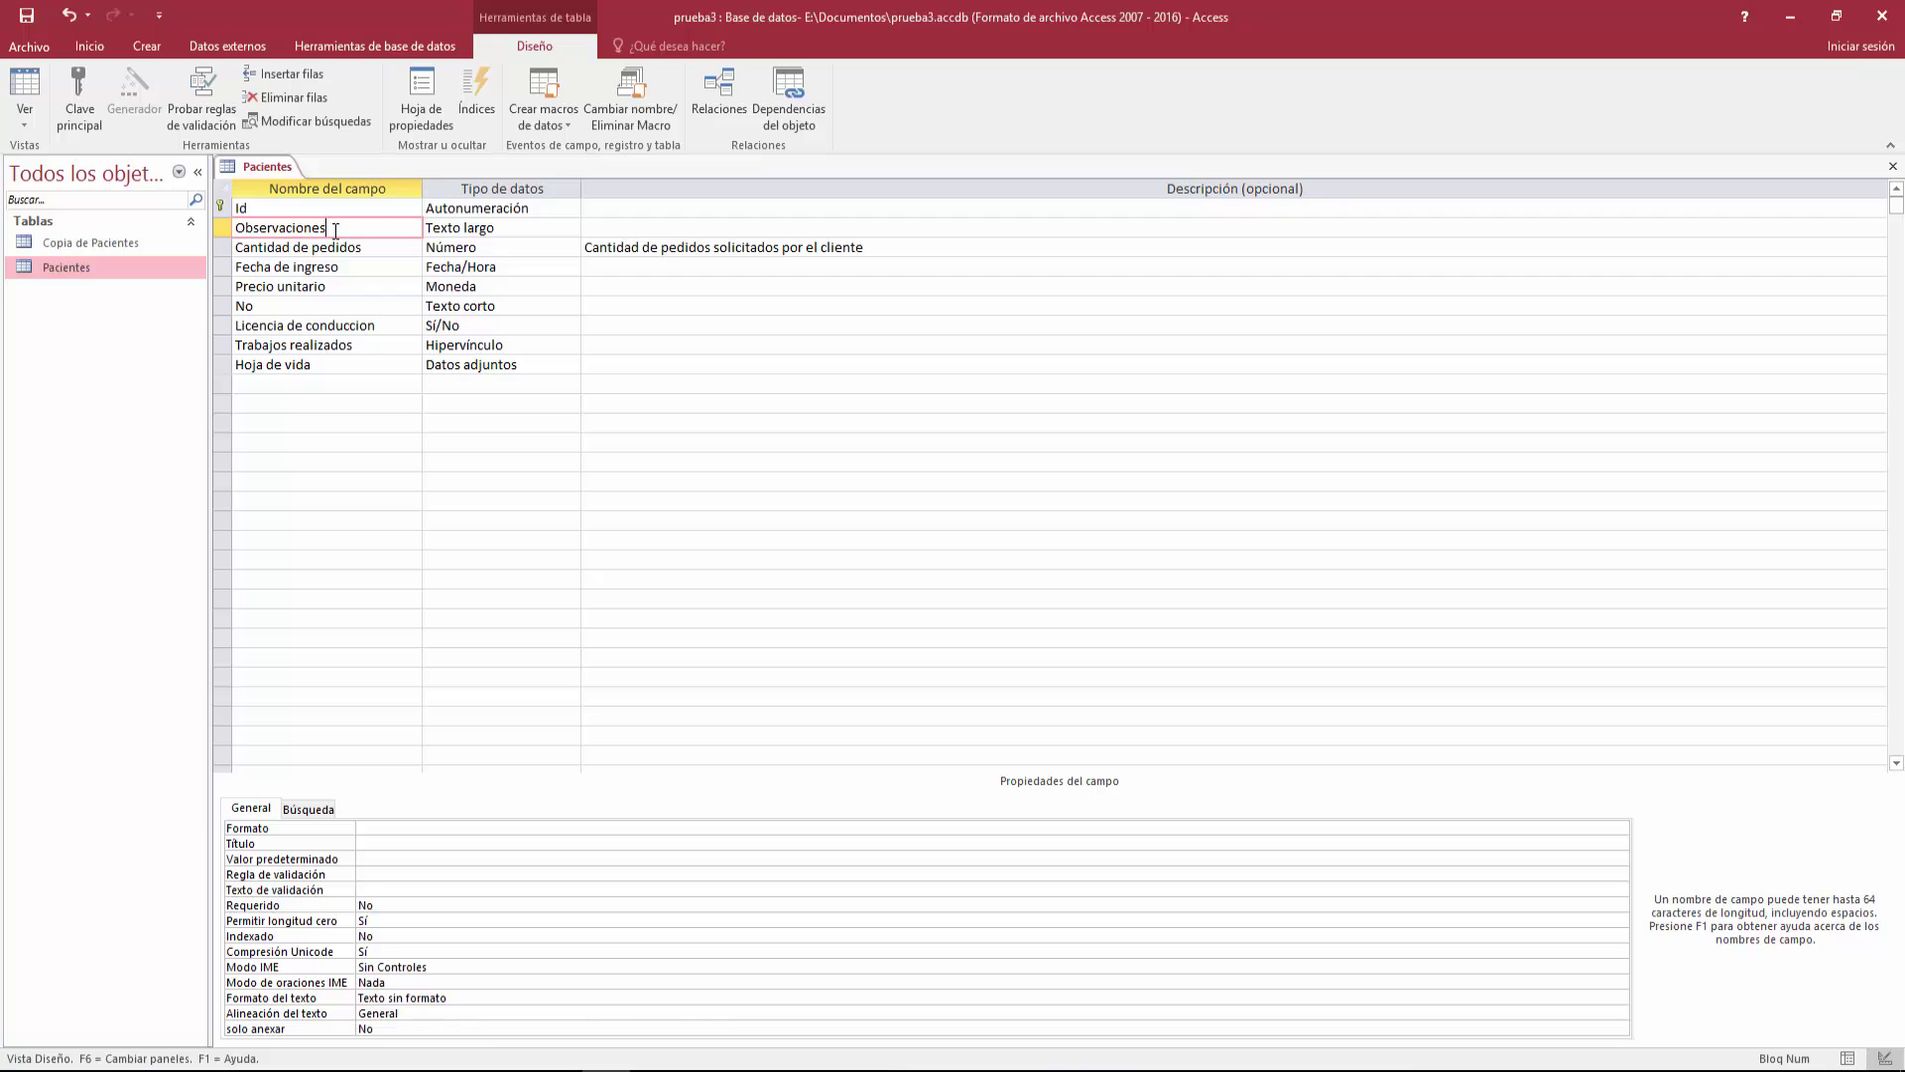
key("BackSpace")
key("BackSpace")
key("BackSpace")
key("BackSpace")
key("BackSpace")
key("BackSpace")
key("BackSpace")
key("BackSpace")
key("BackSpace")
key("BackSpace")
key("BackSpace")
key("BackSpace")
key("BackSpace")
type("Nombre abreviado")
Add a new field named "Suministros olvidados" with the Número data type below Hoja de vida.
left_click(319, 382)
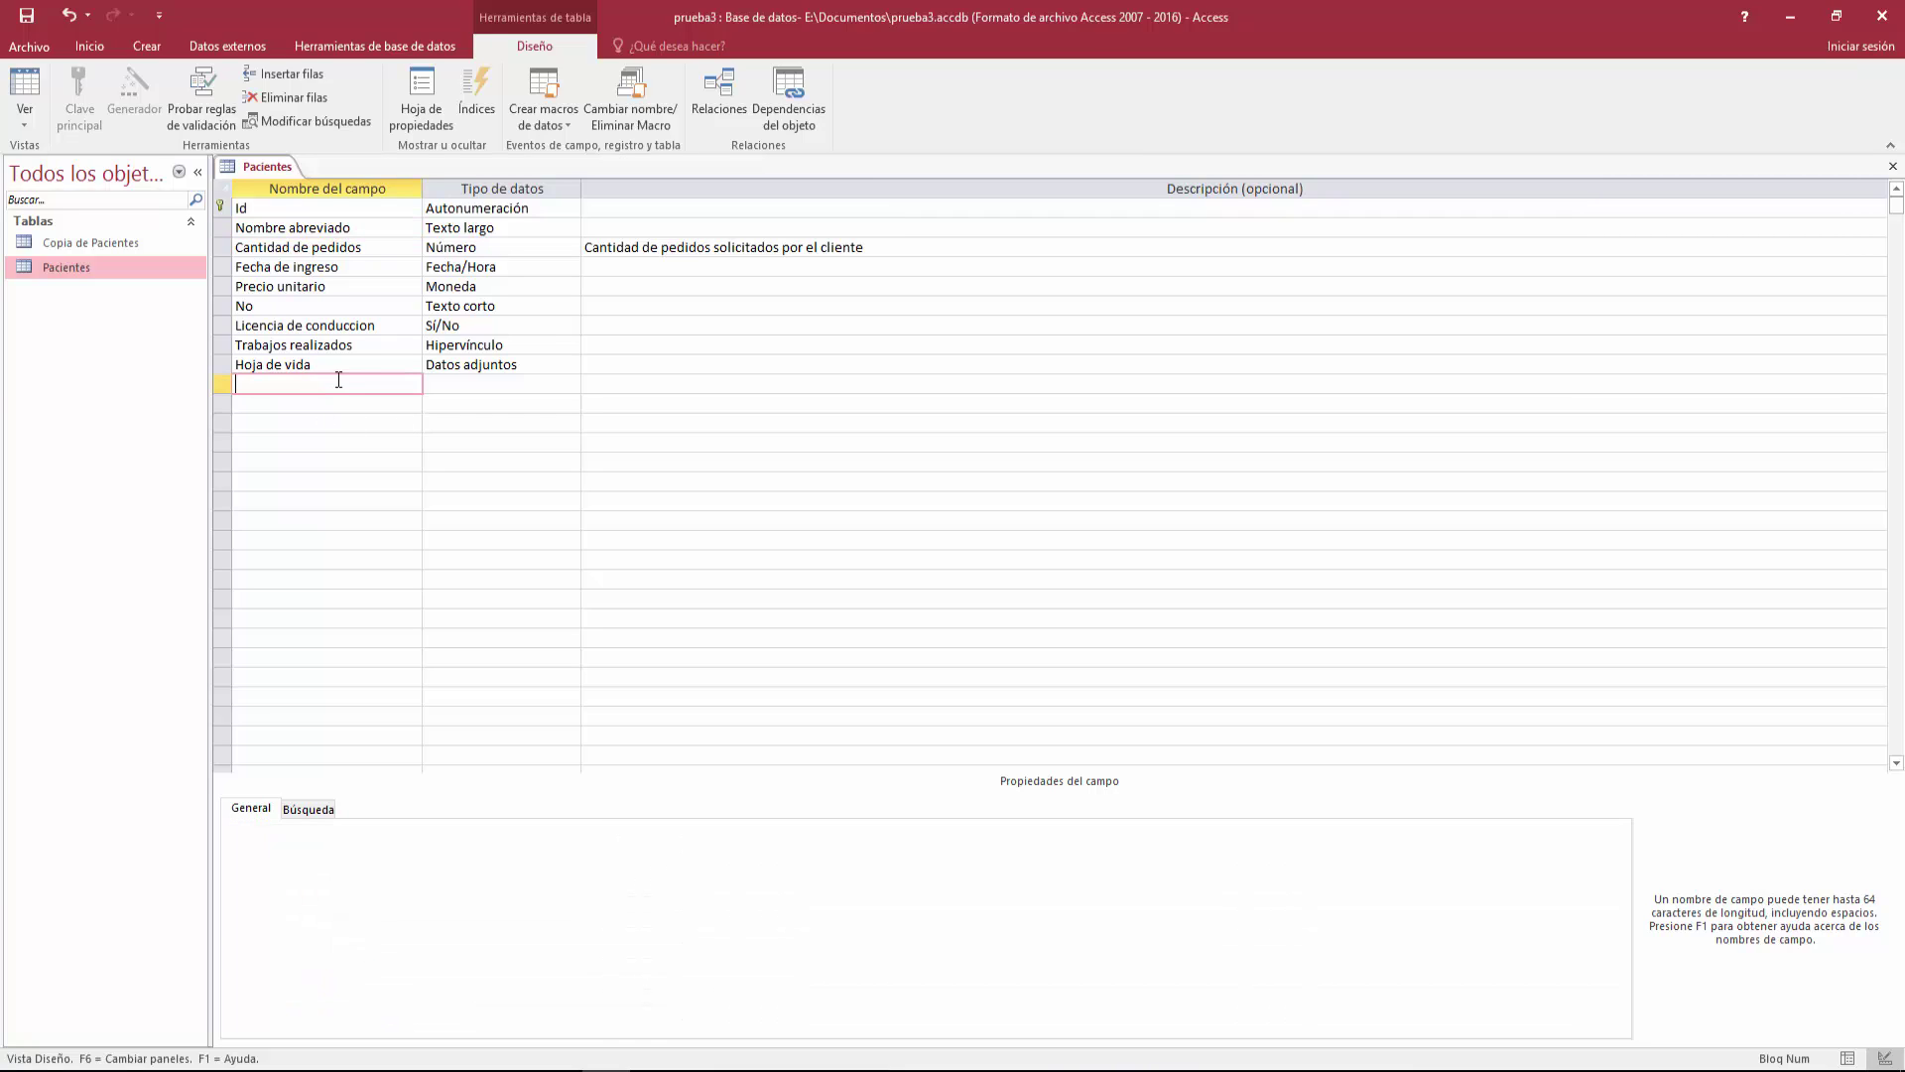
left_click(449, 388)
left_click(569, 385)
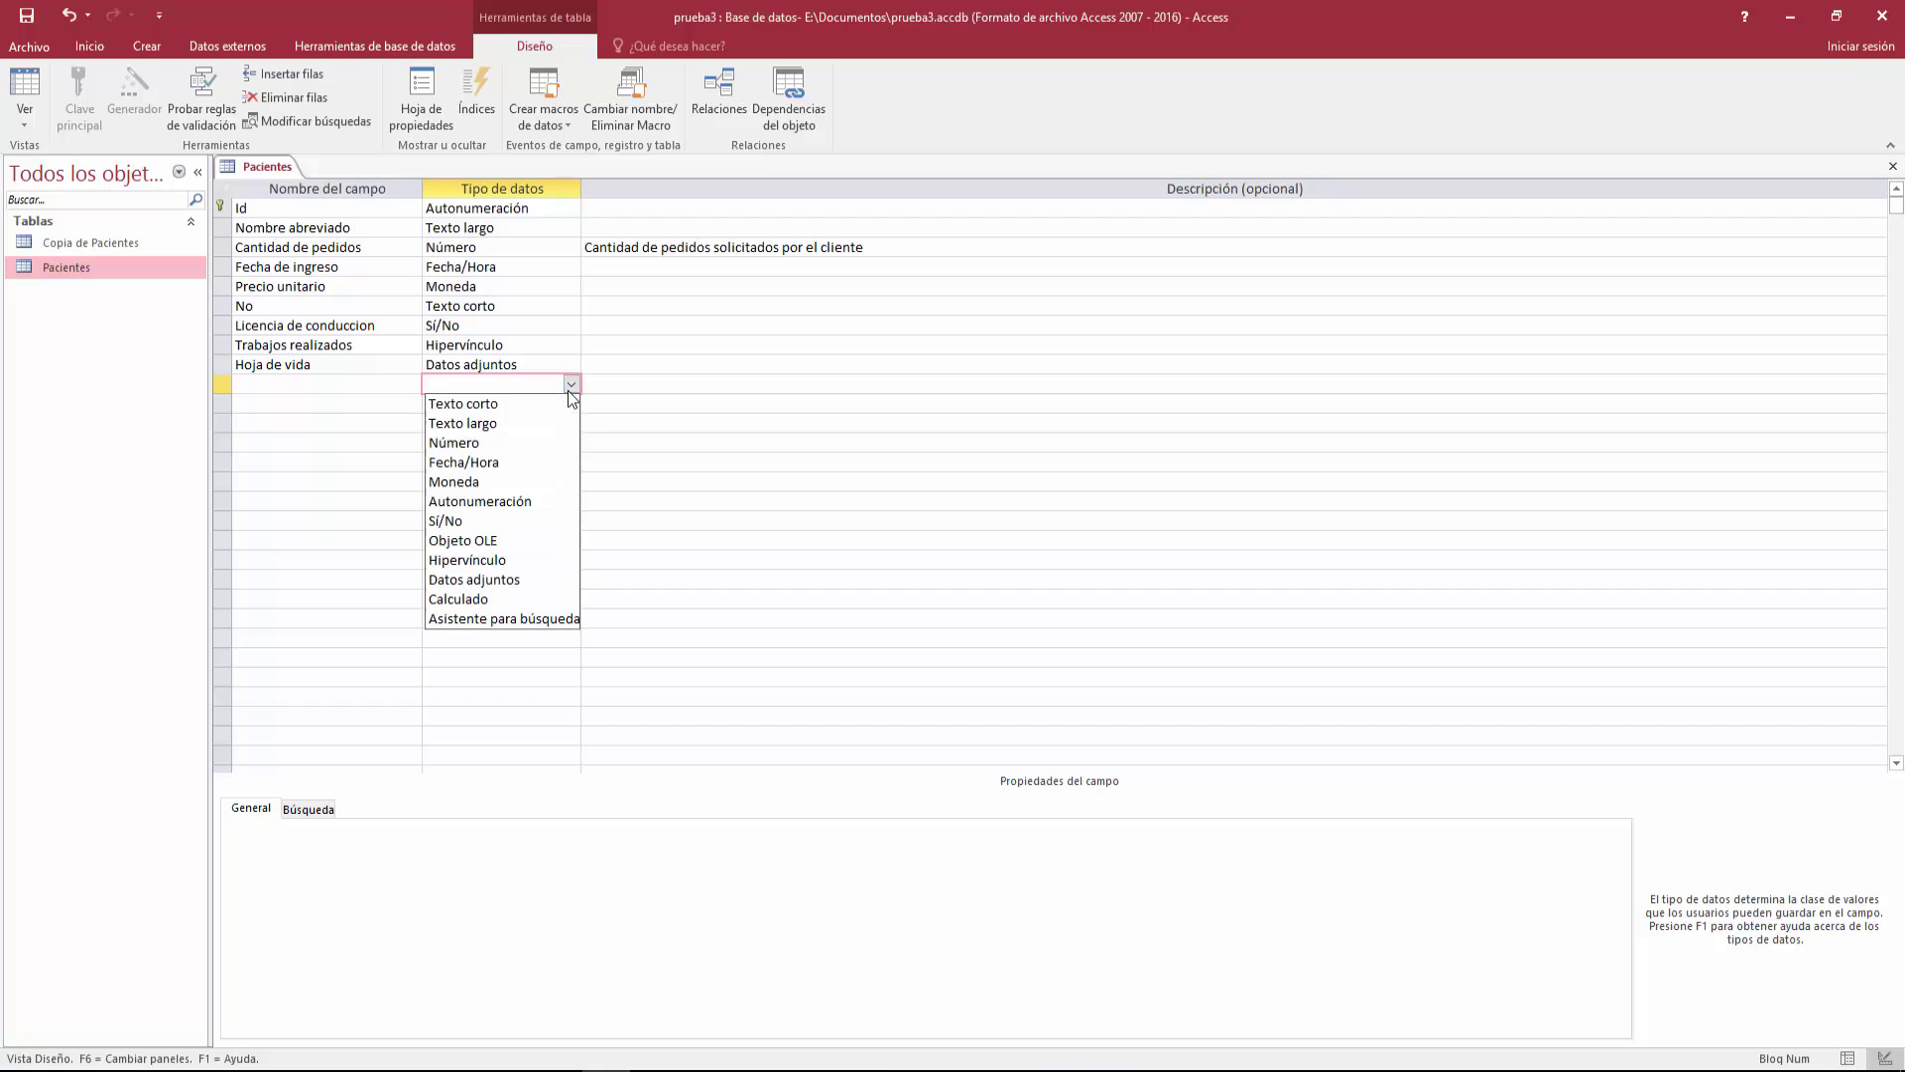
left_click(555, 451)
left_click(320, 385)
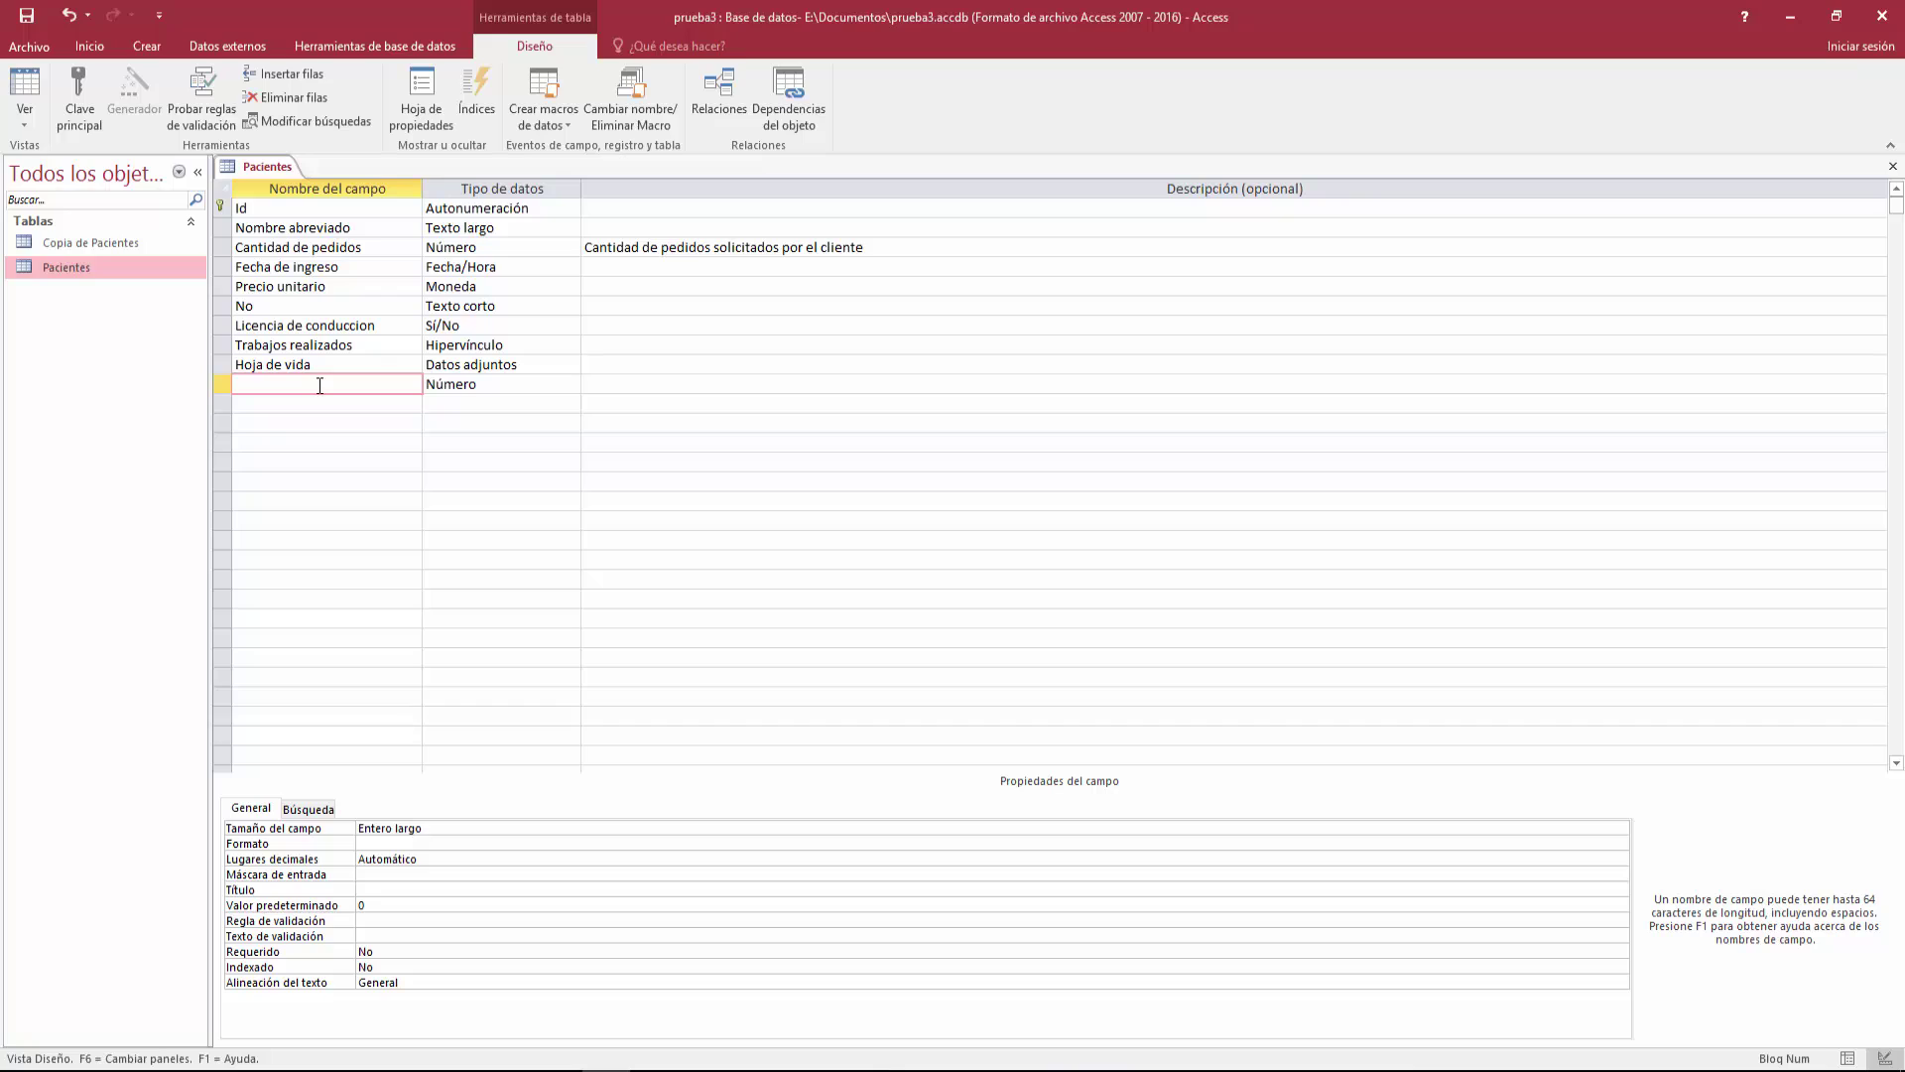
type("Suministros olvidados")
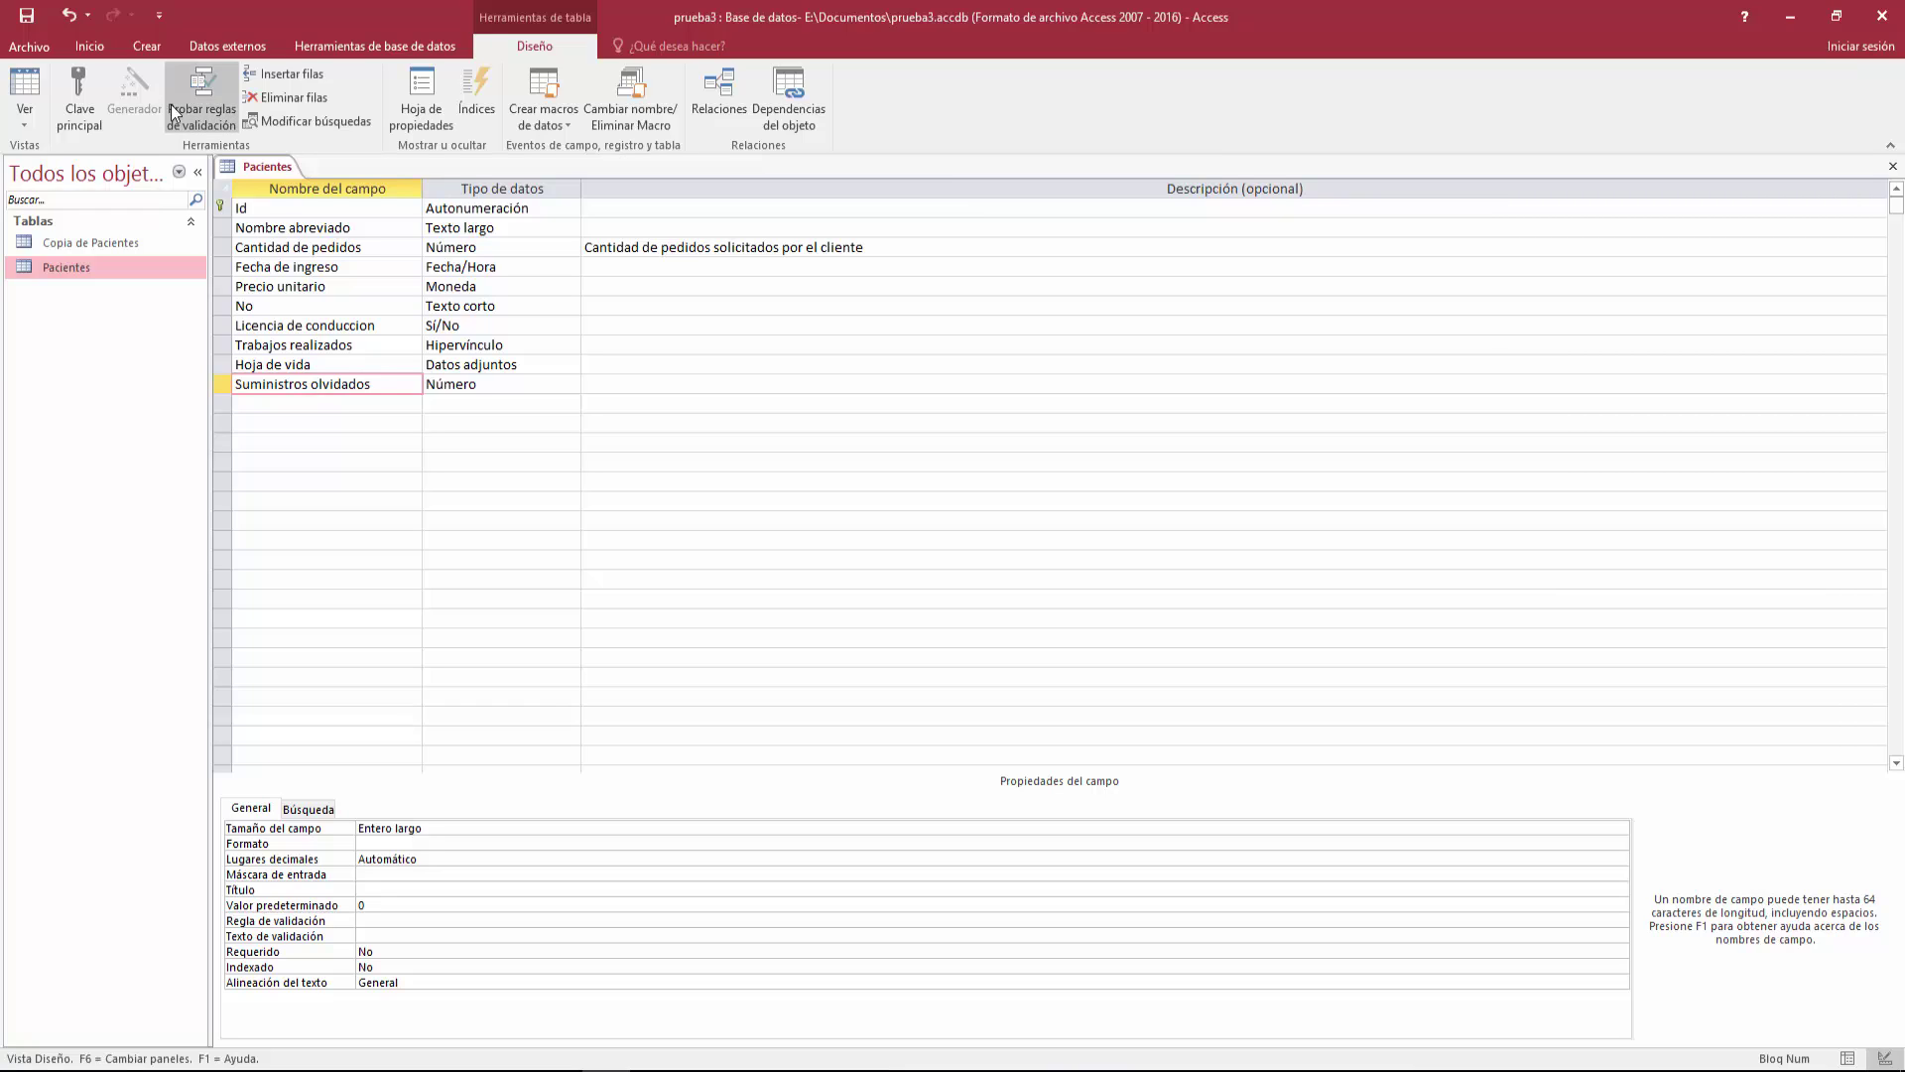
left_click(486, 389)
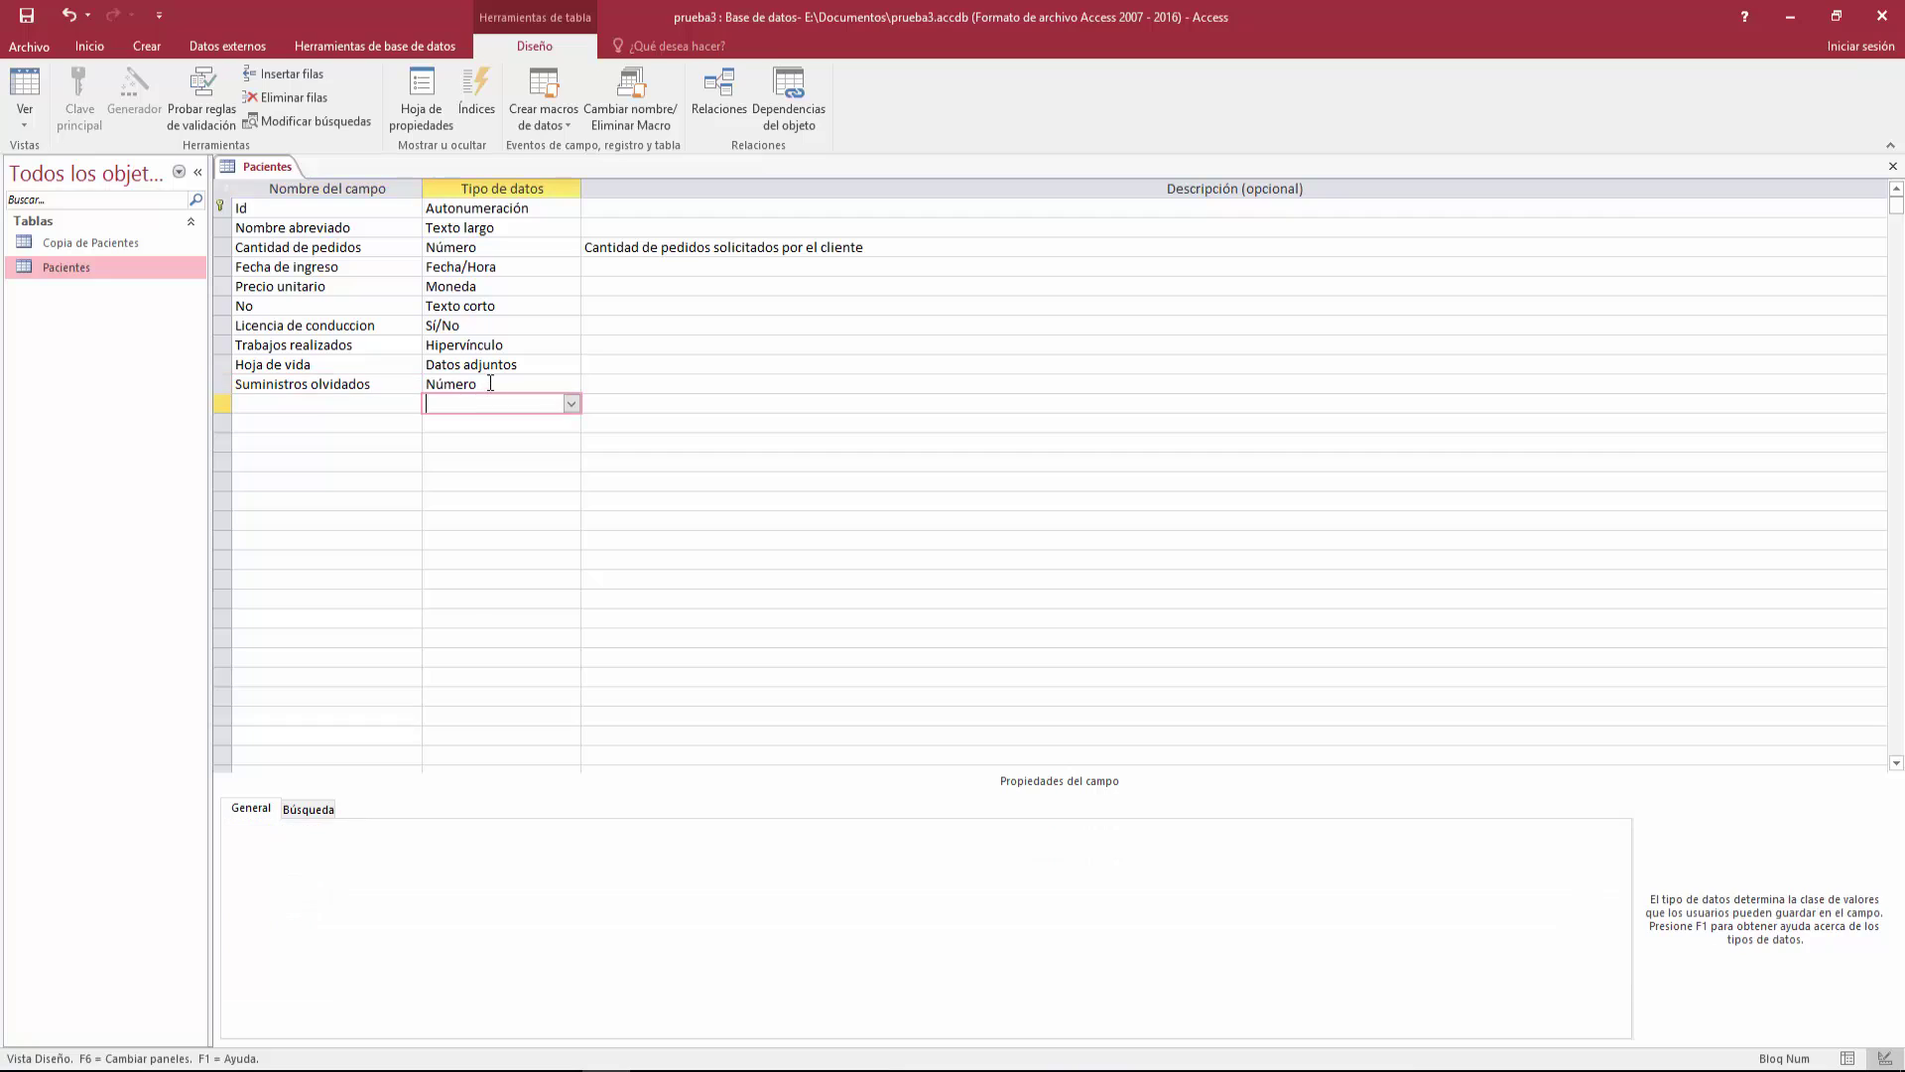
Save the modified Pacientes table design and switch to Datasheet view.
left_click(27, 89)
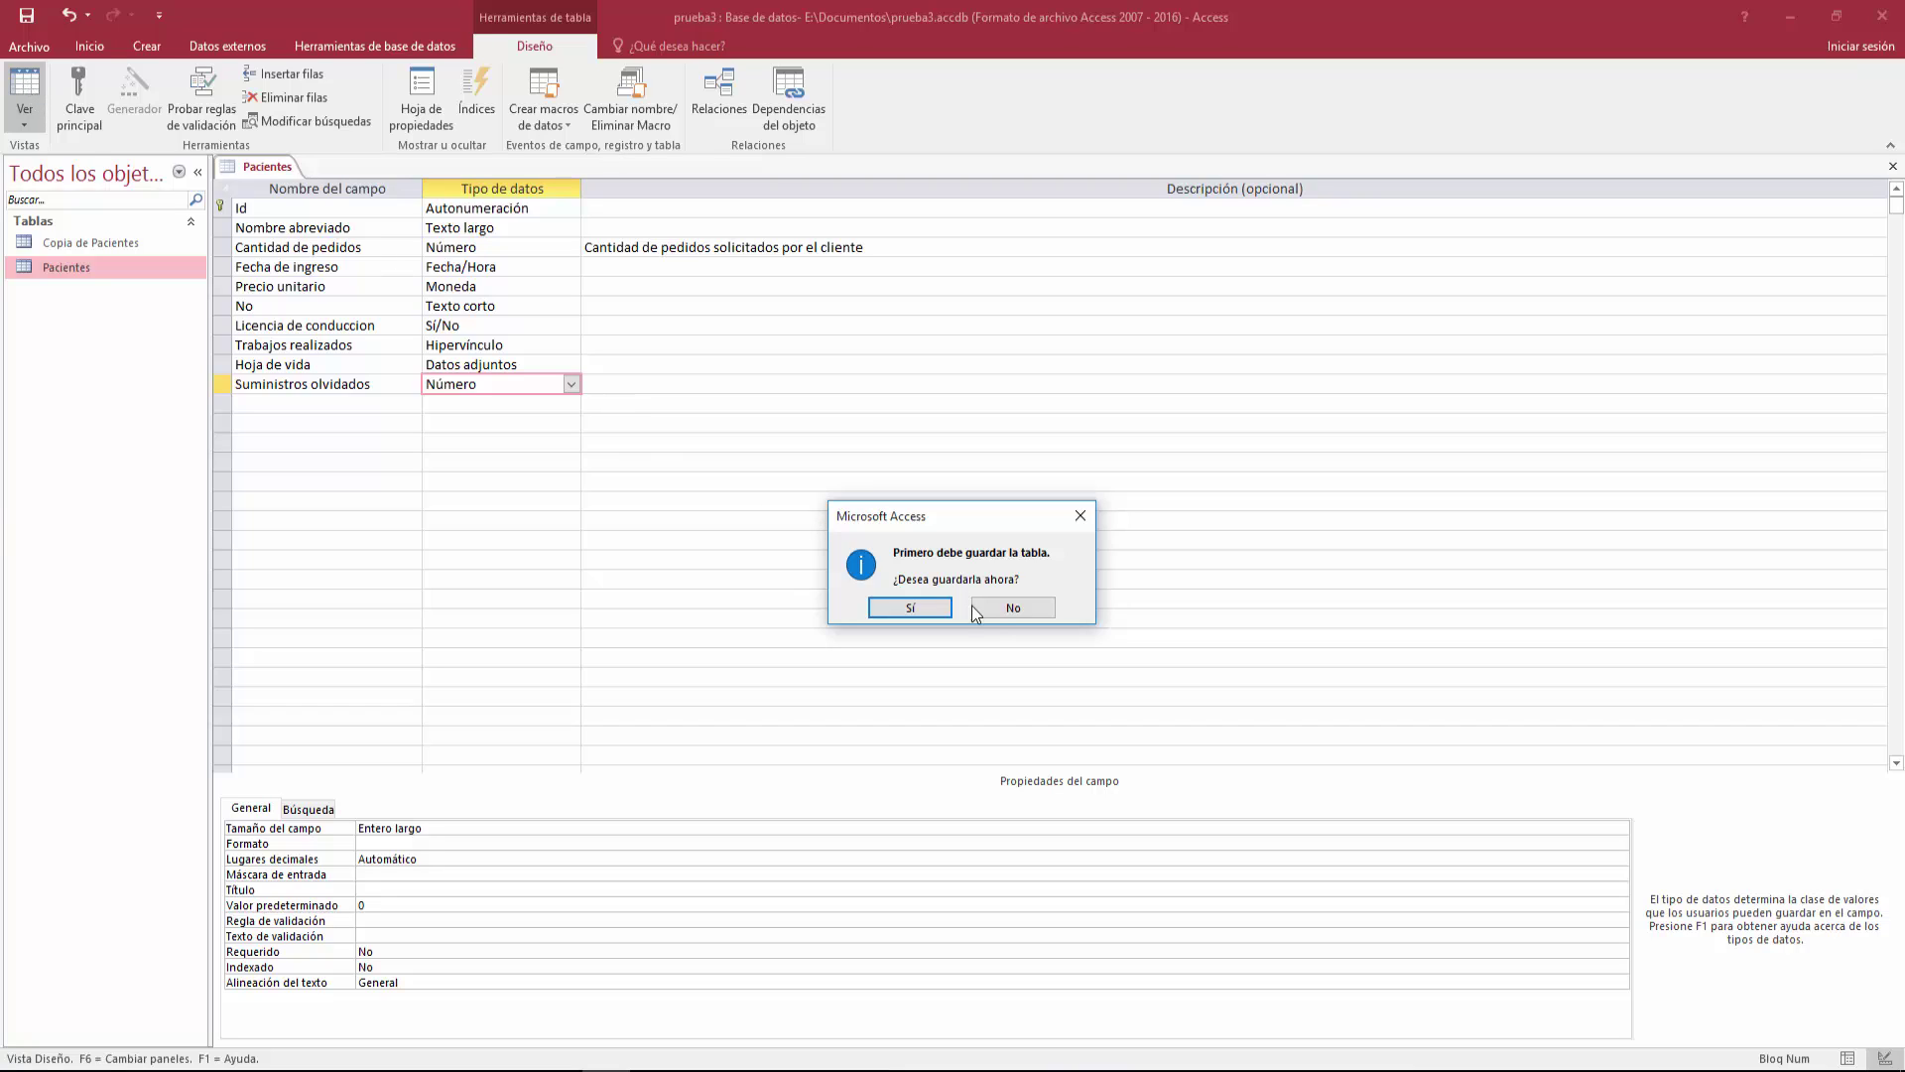
left_click(910, 607)
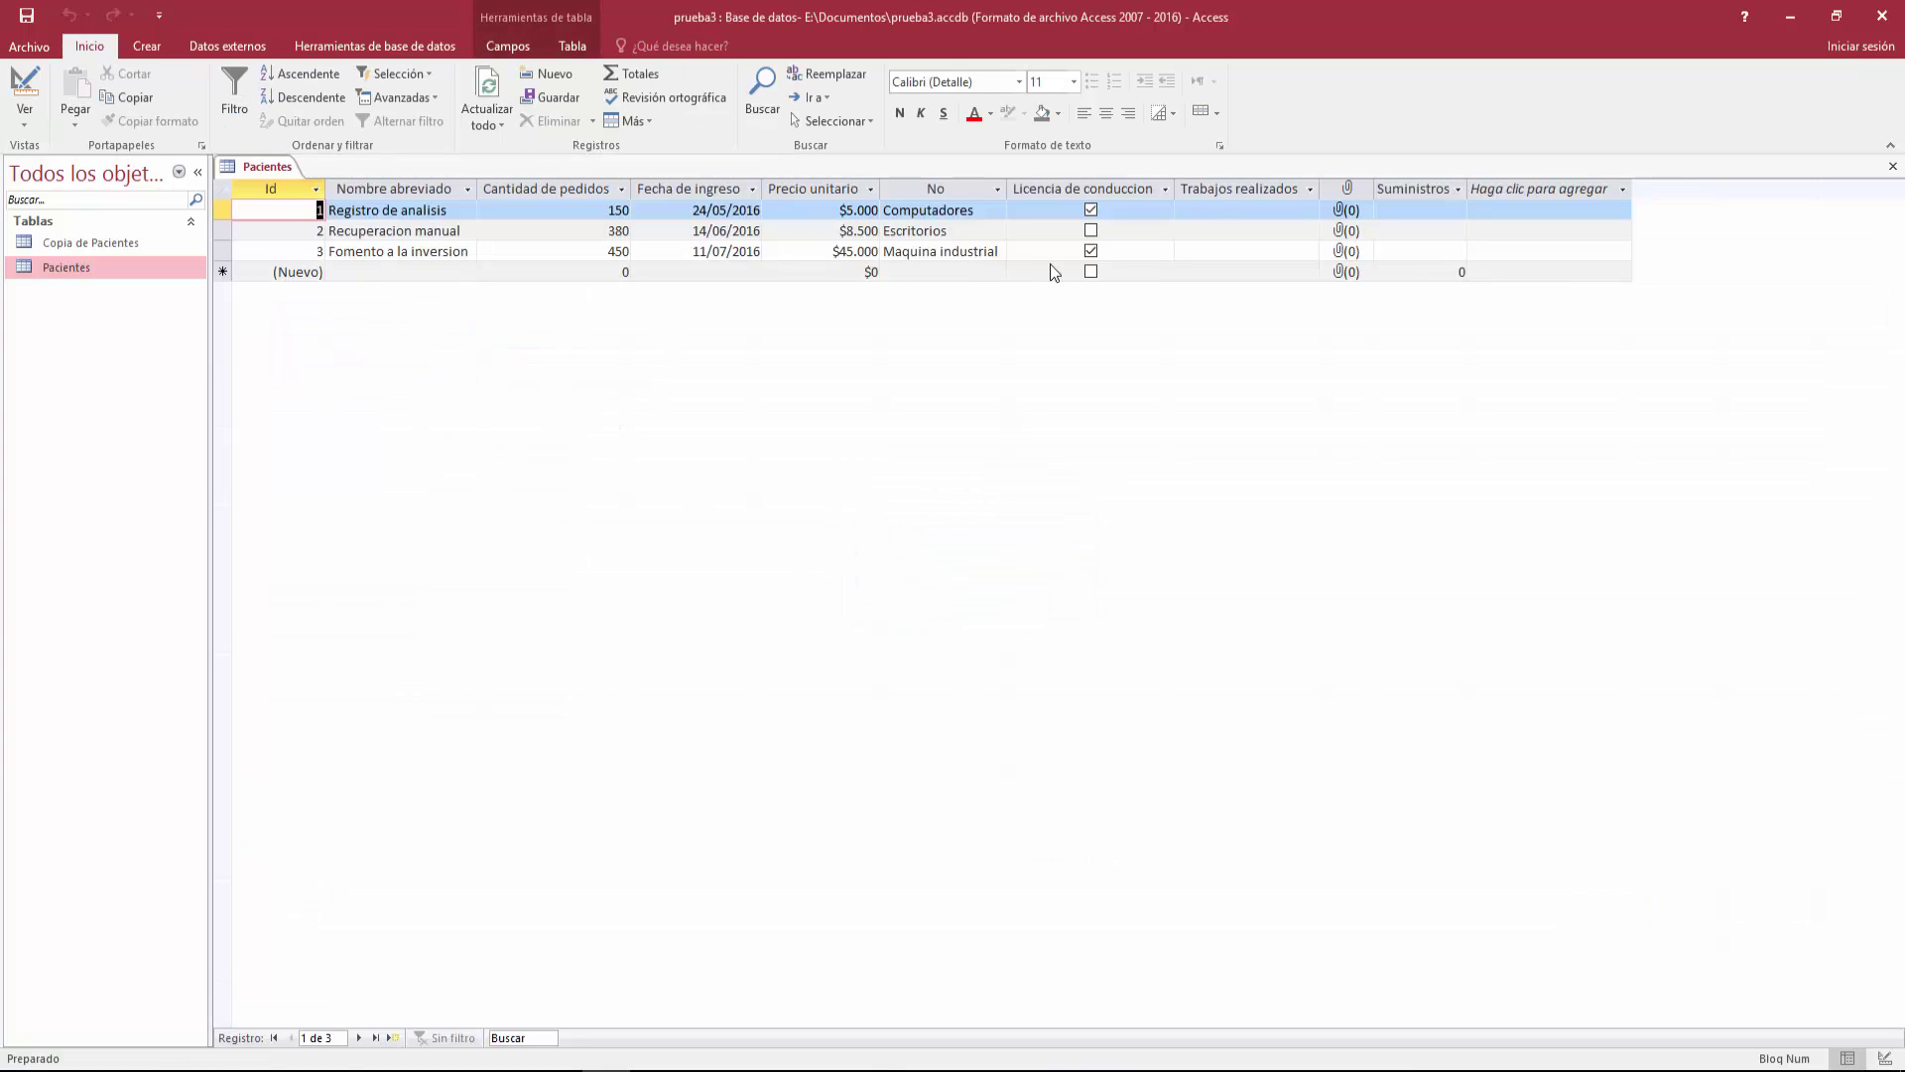
left_click(39, 125)
left_click(611, 349)
left_click(1444, 212)
left_click(1435, 189)
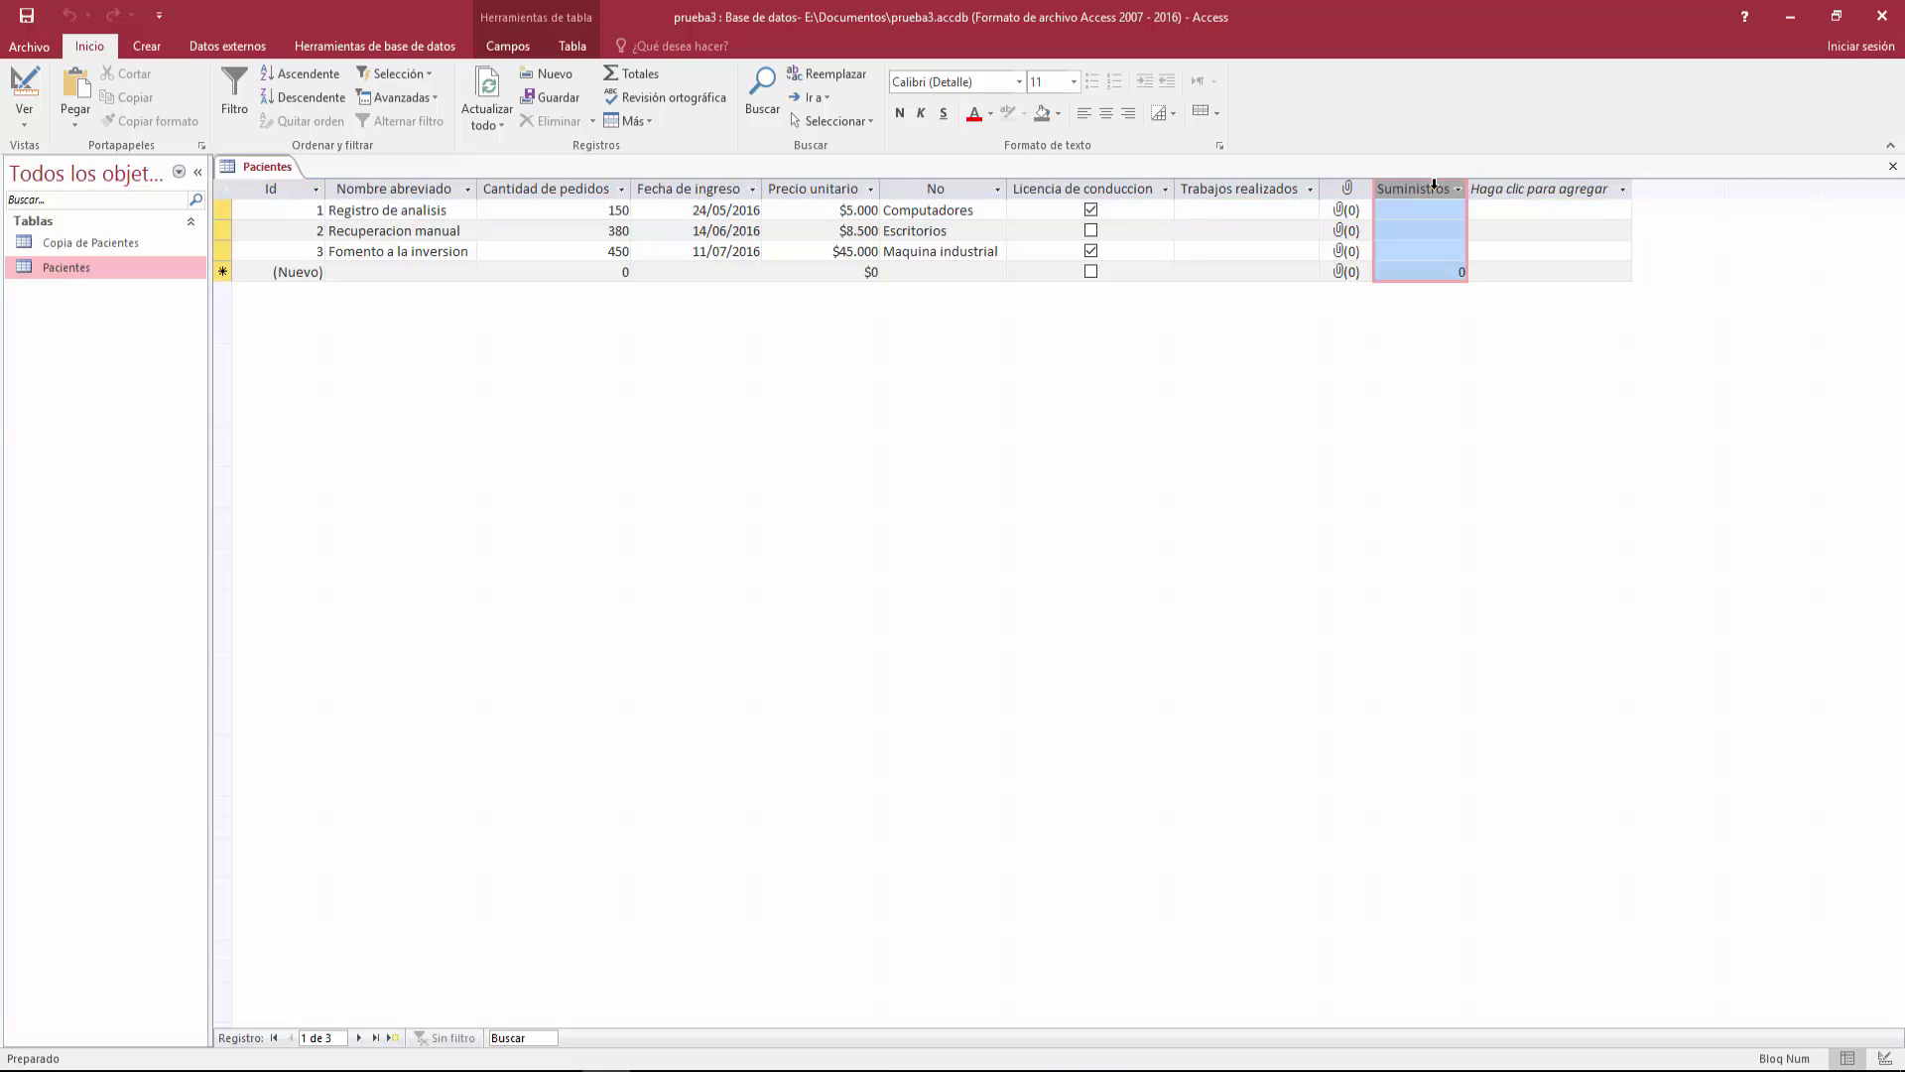
left_click(1416, 217)
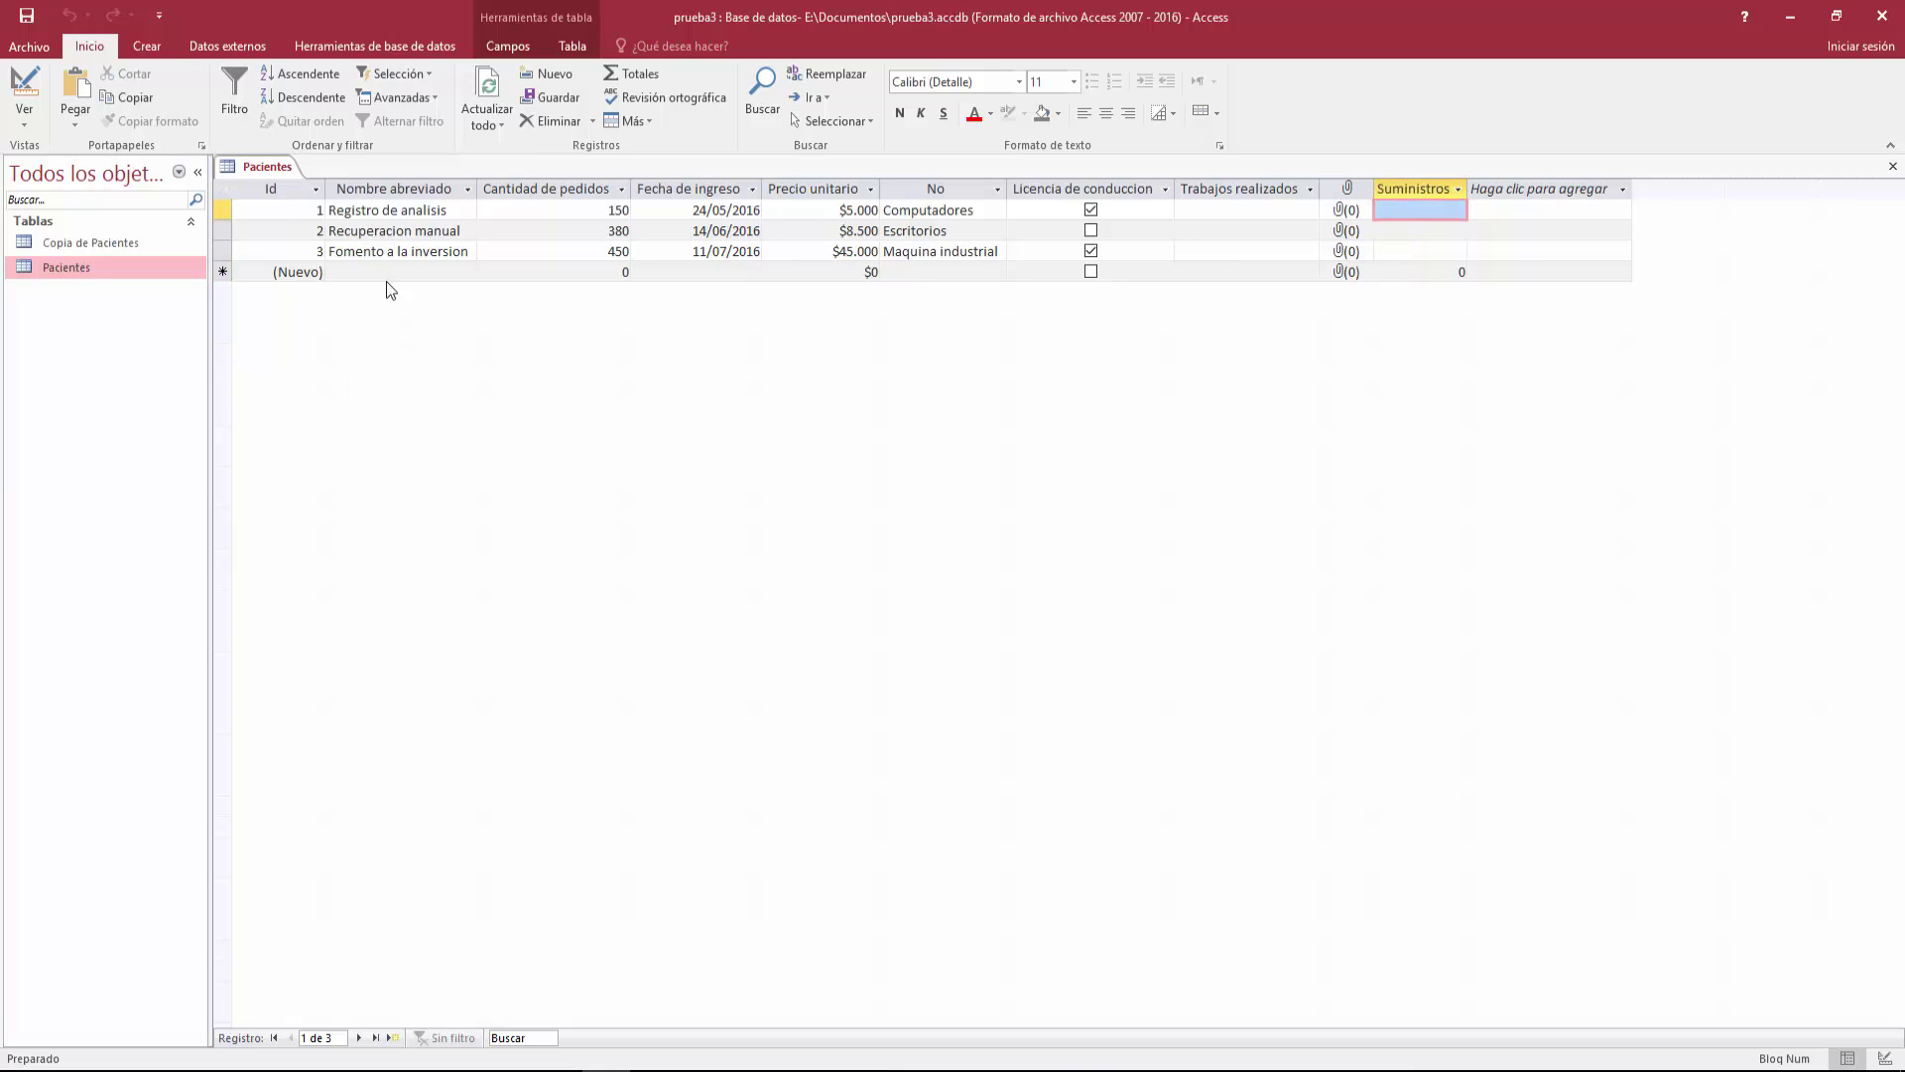
Replace the first record's Nombre abreviado text with the person's first name.
left_click(387, 217)
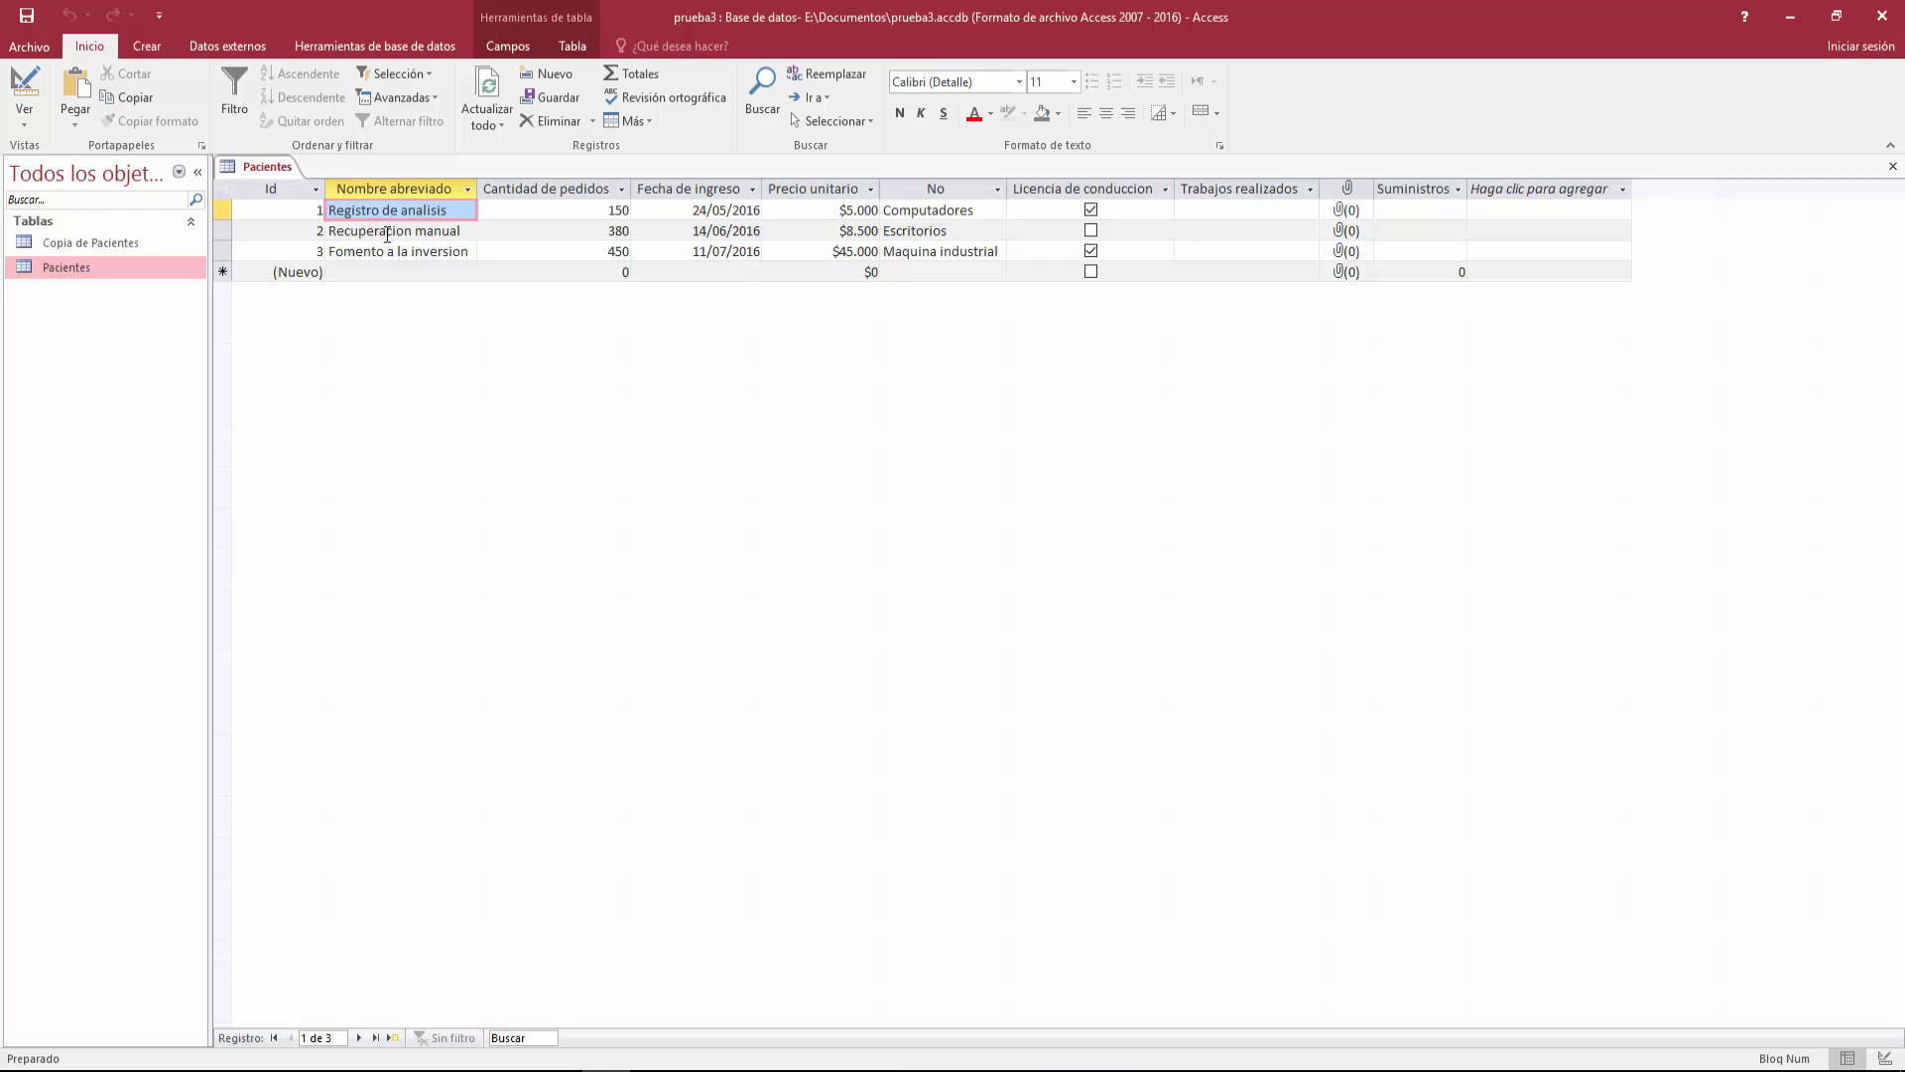
key("Tab")
key("shift+Tab")
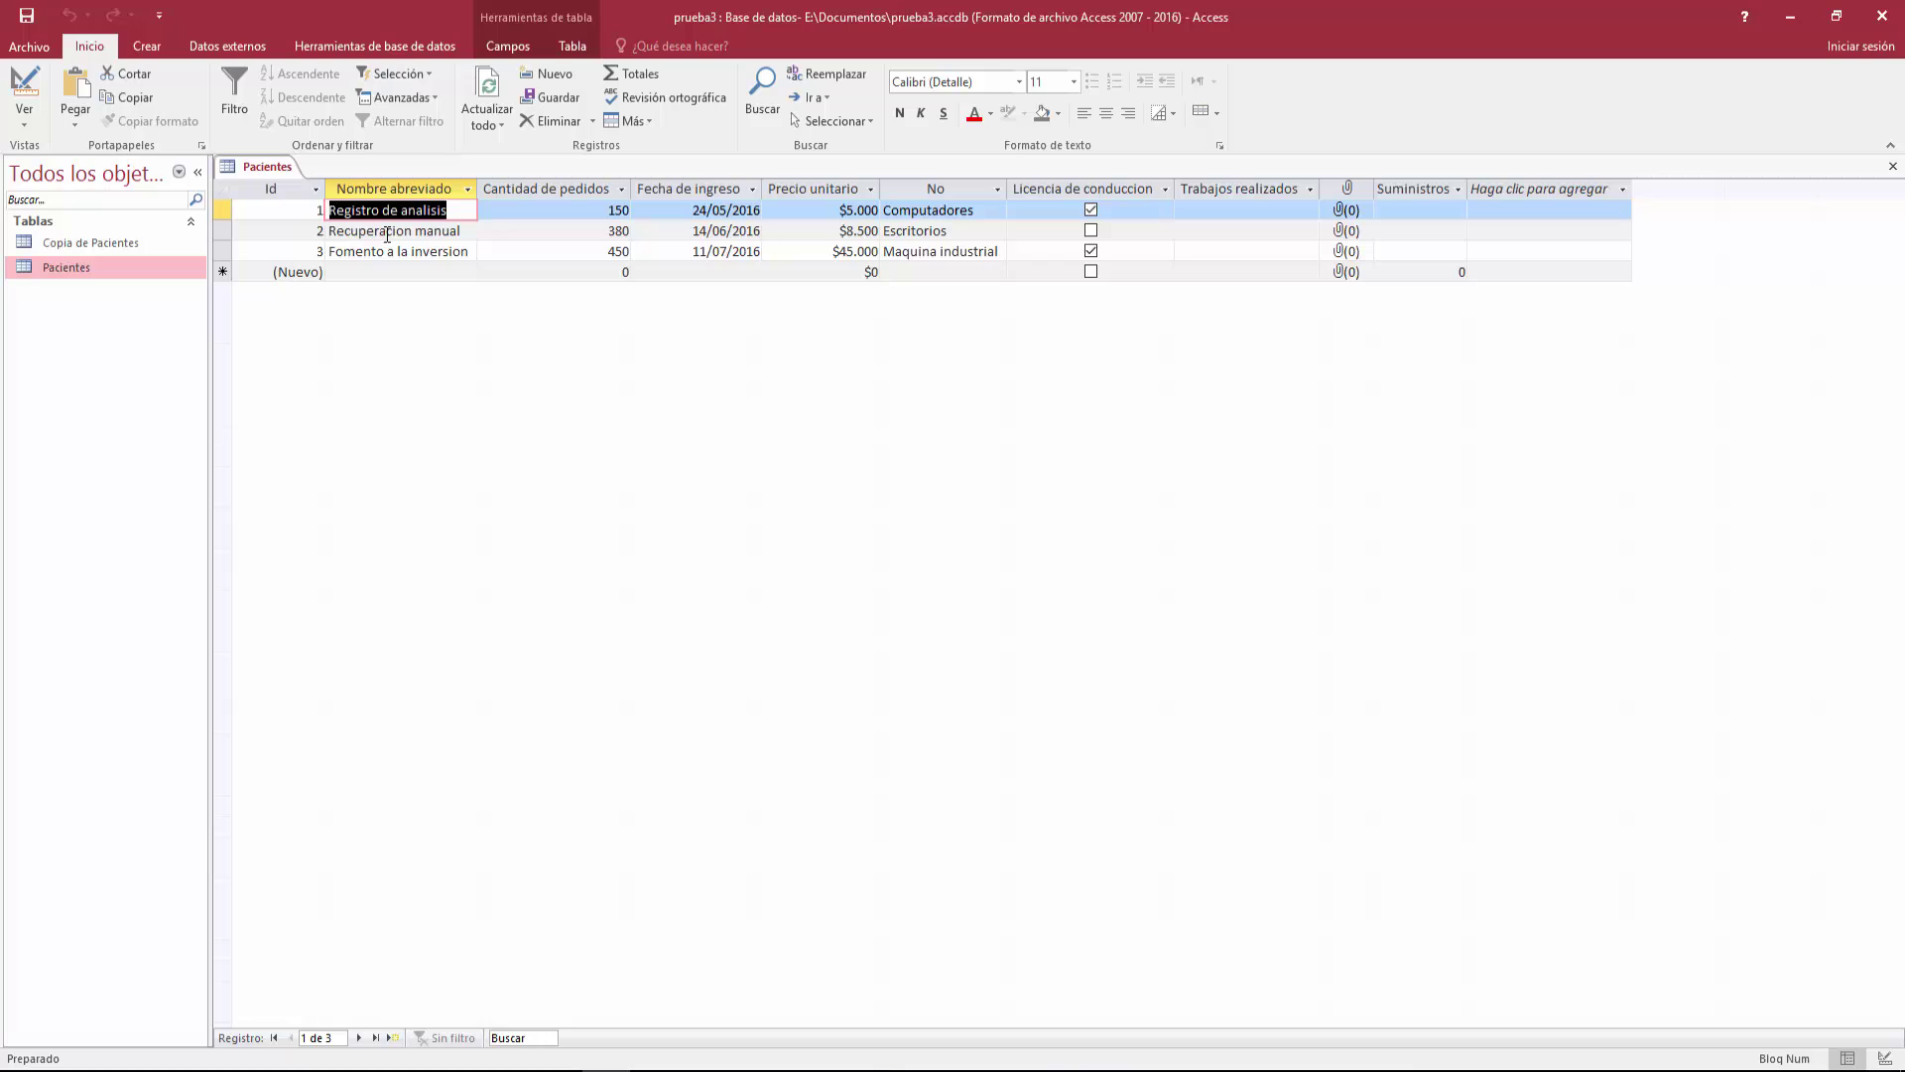
key("Delete")
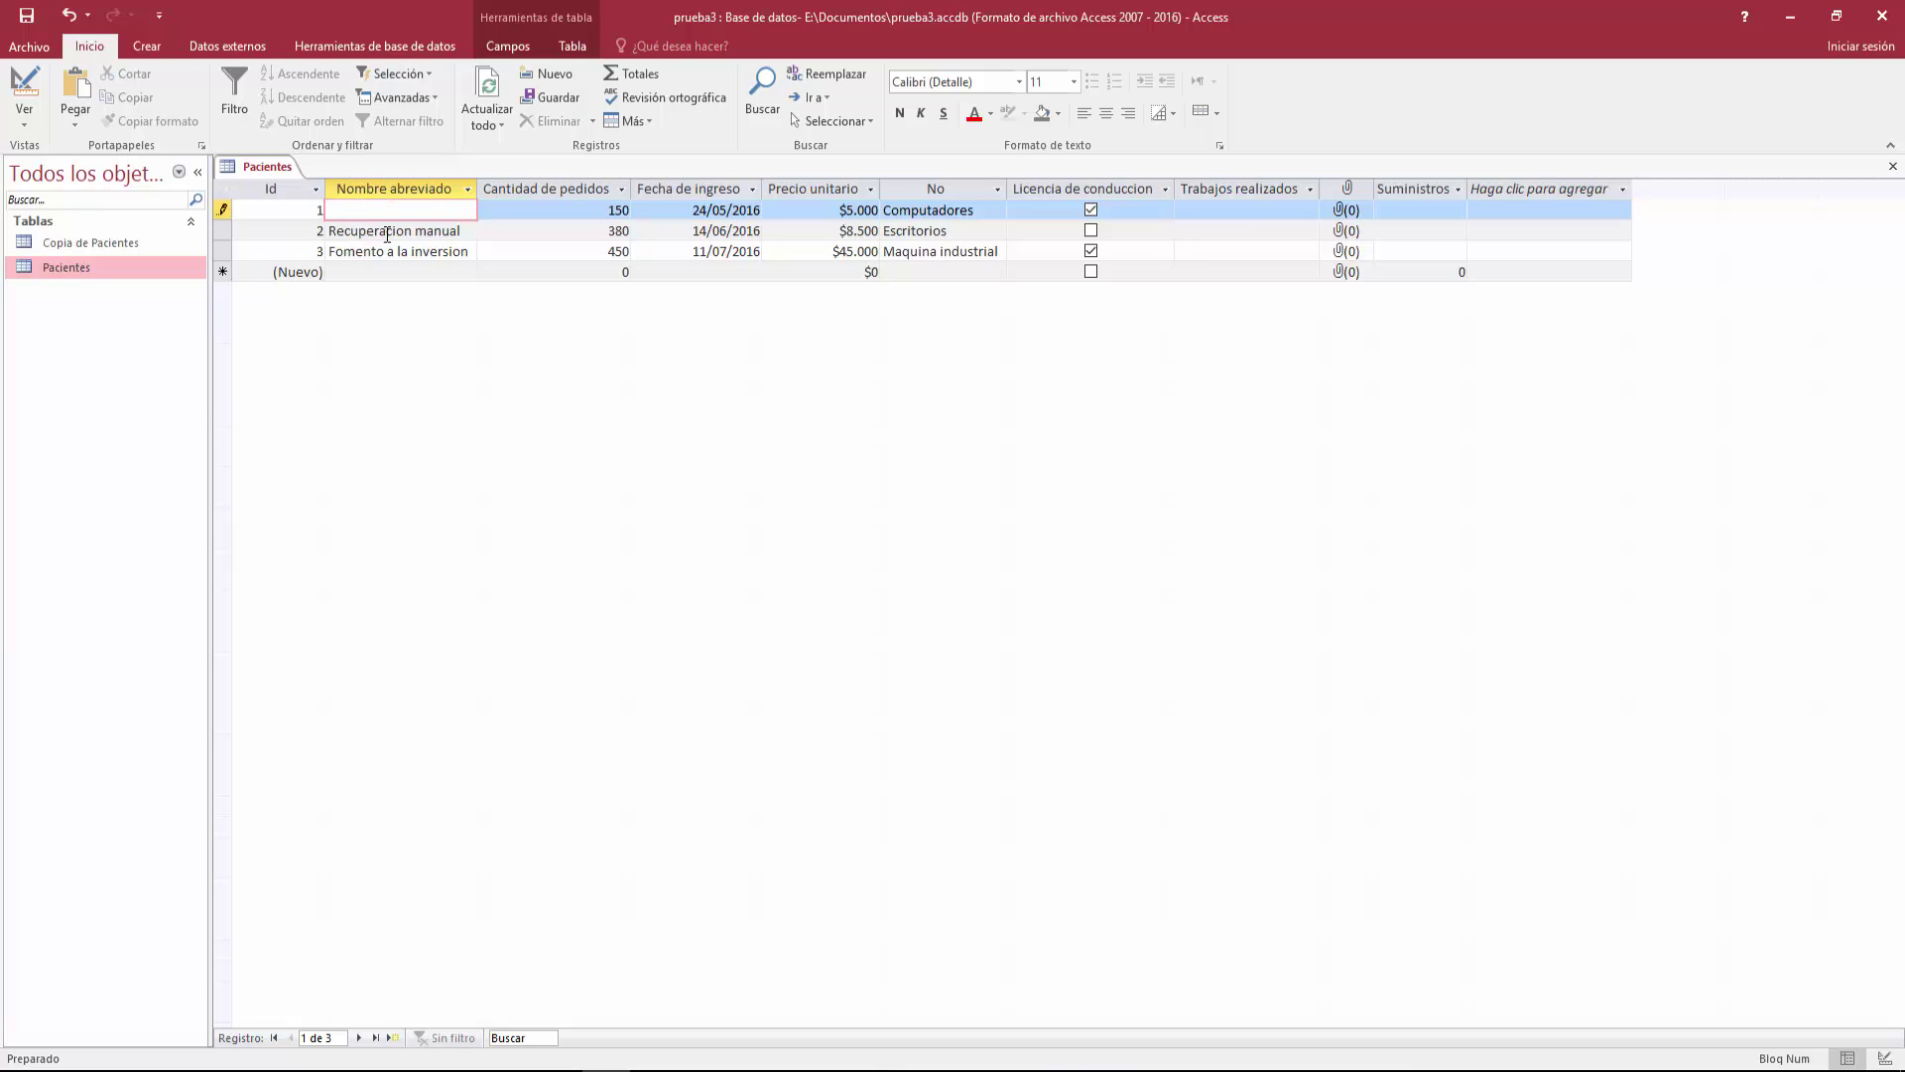
type("Carlos")
key("Down")
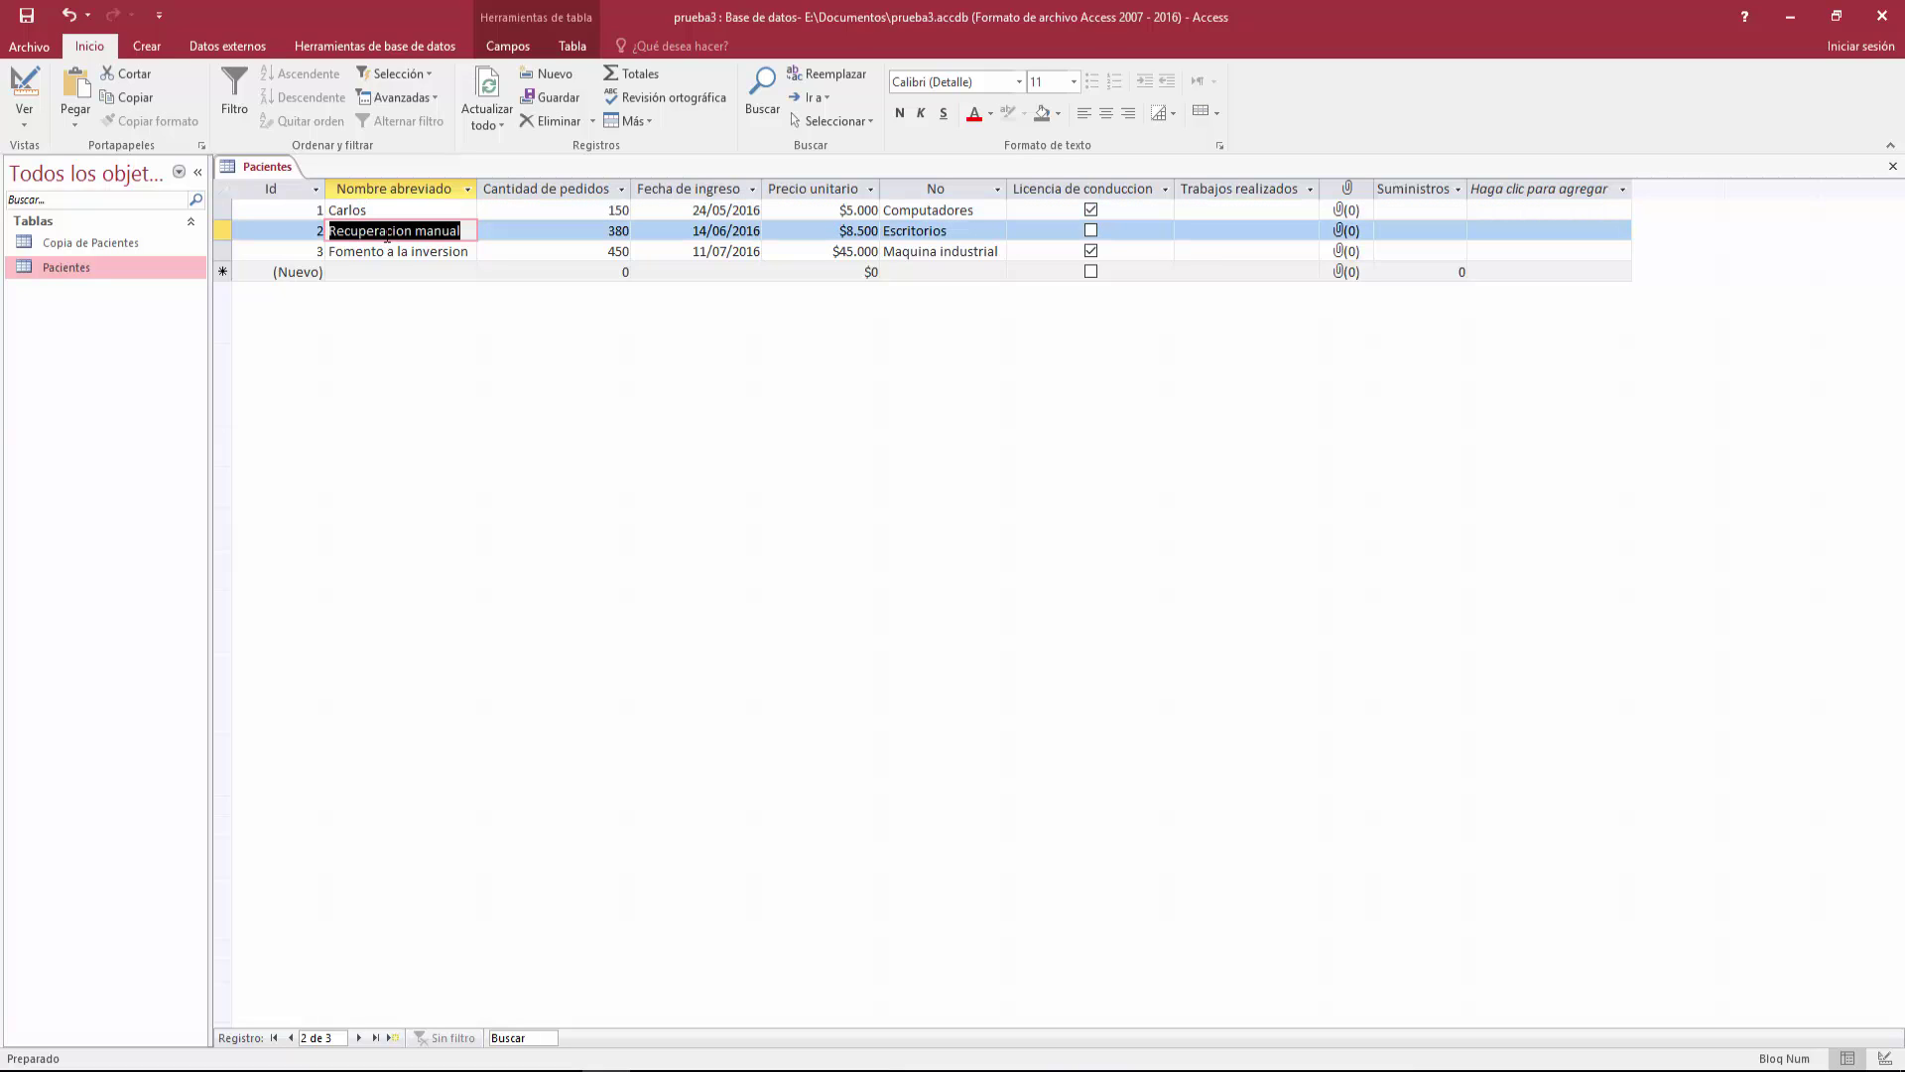
Remove the word "Recuperacion" from the second record's Nombre abreviado, keeping only "manual".
left_click(387, 233)
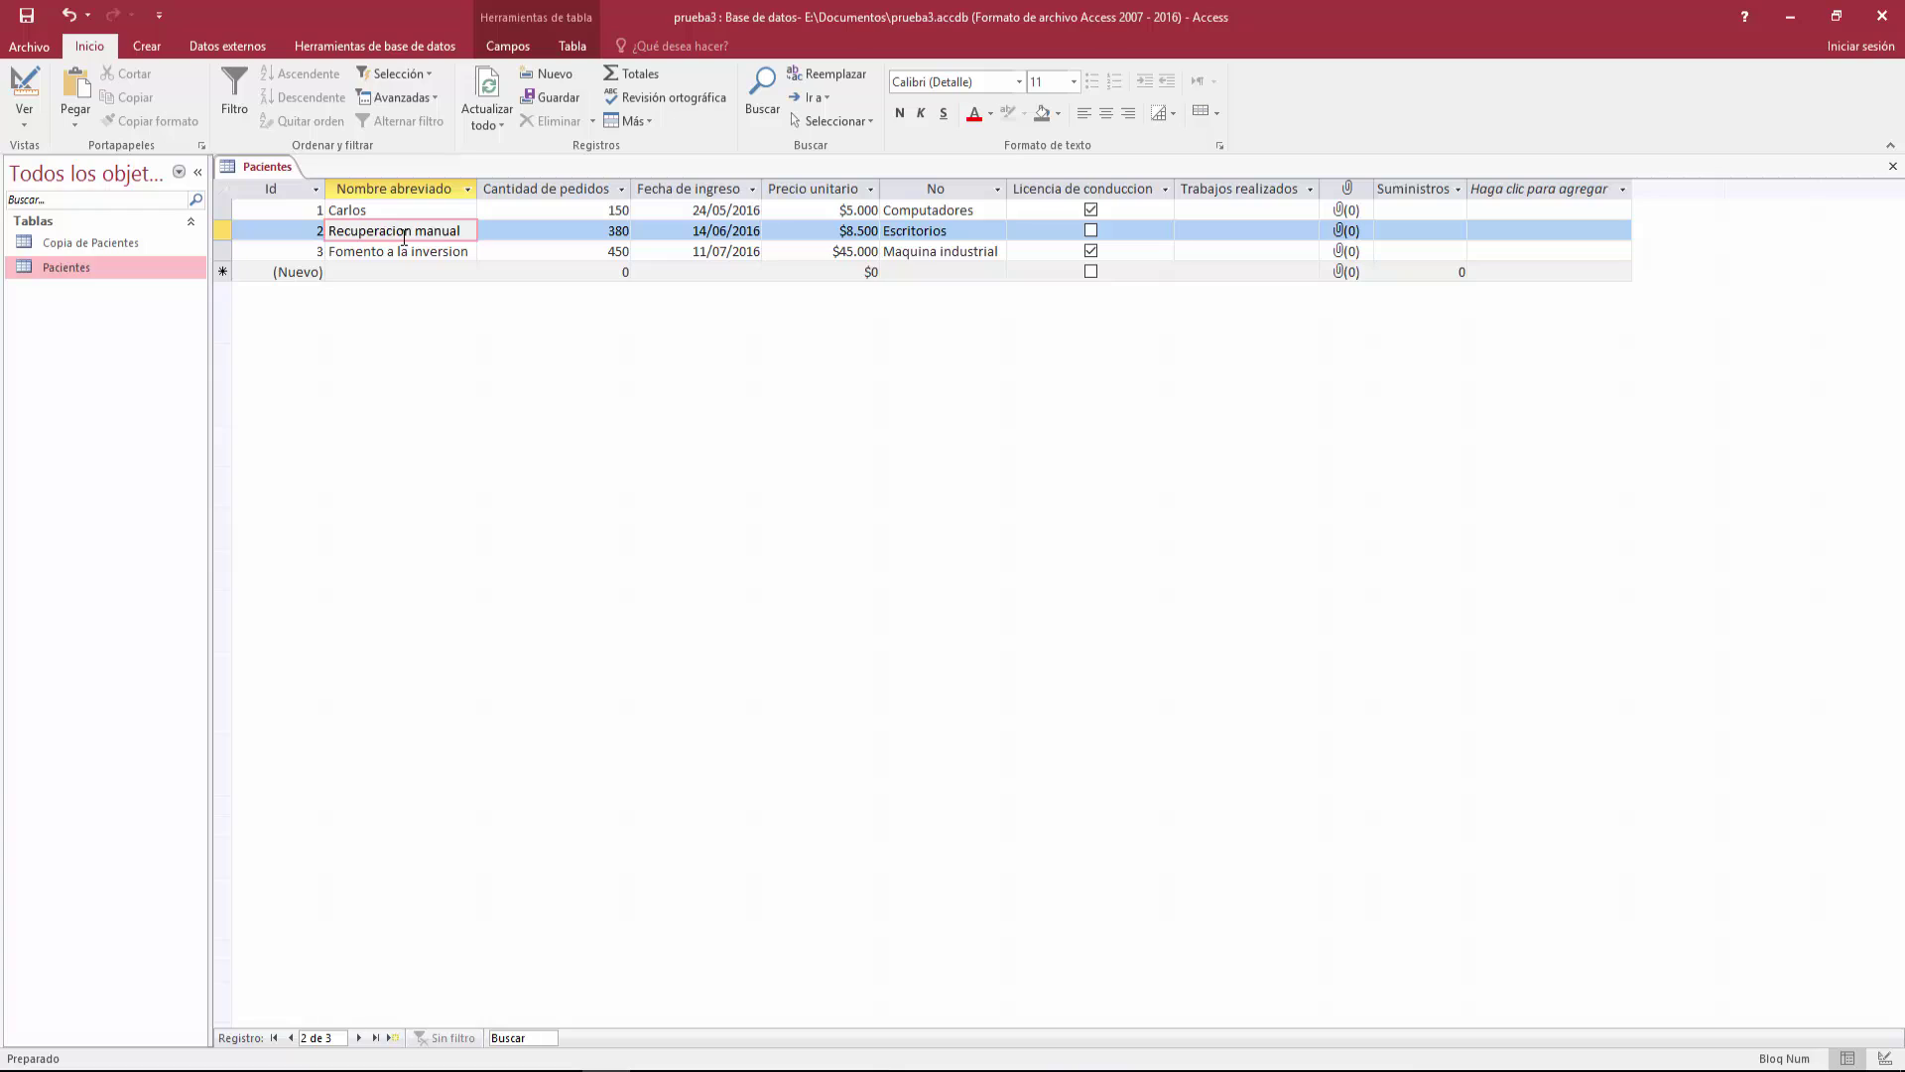
key("Delete")
key("BackSpace")
key("BackSpace")
key("BackSpace")
key("BackSpace")
key("BackSpace")
key("BackSpace")
key("BackSpace")
key("BackSpace")
key("BackSpace")
key("BackSpace")
key("BackSpace")
key("Delete")
Examine the commands available for the Nombre abreviado field and for the second record in the datasheet.
left_click(375, 187)
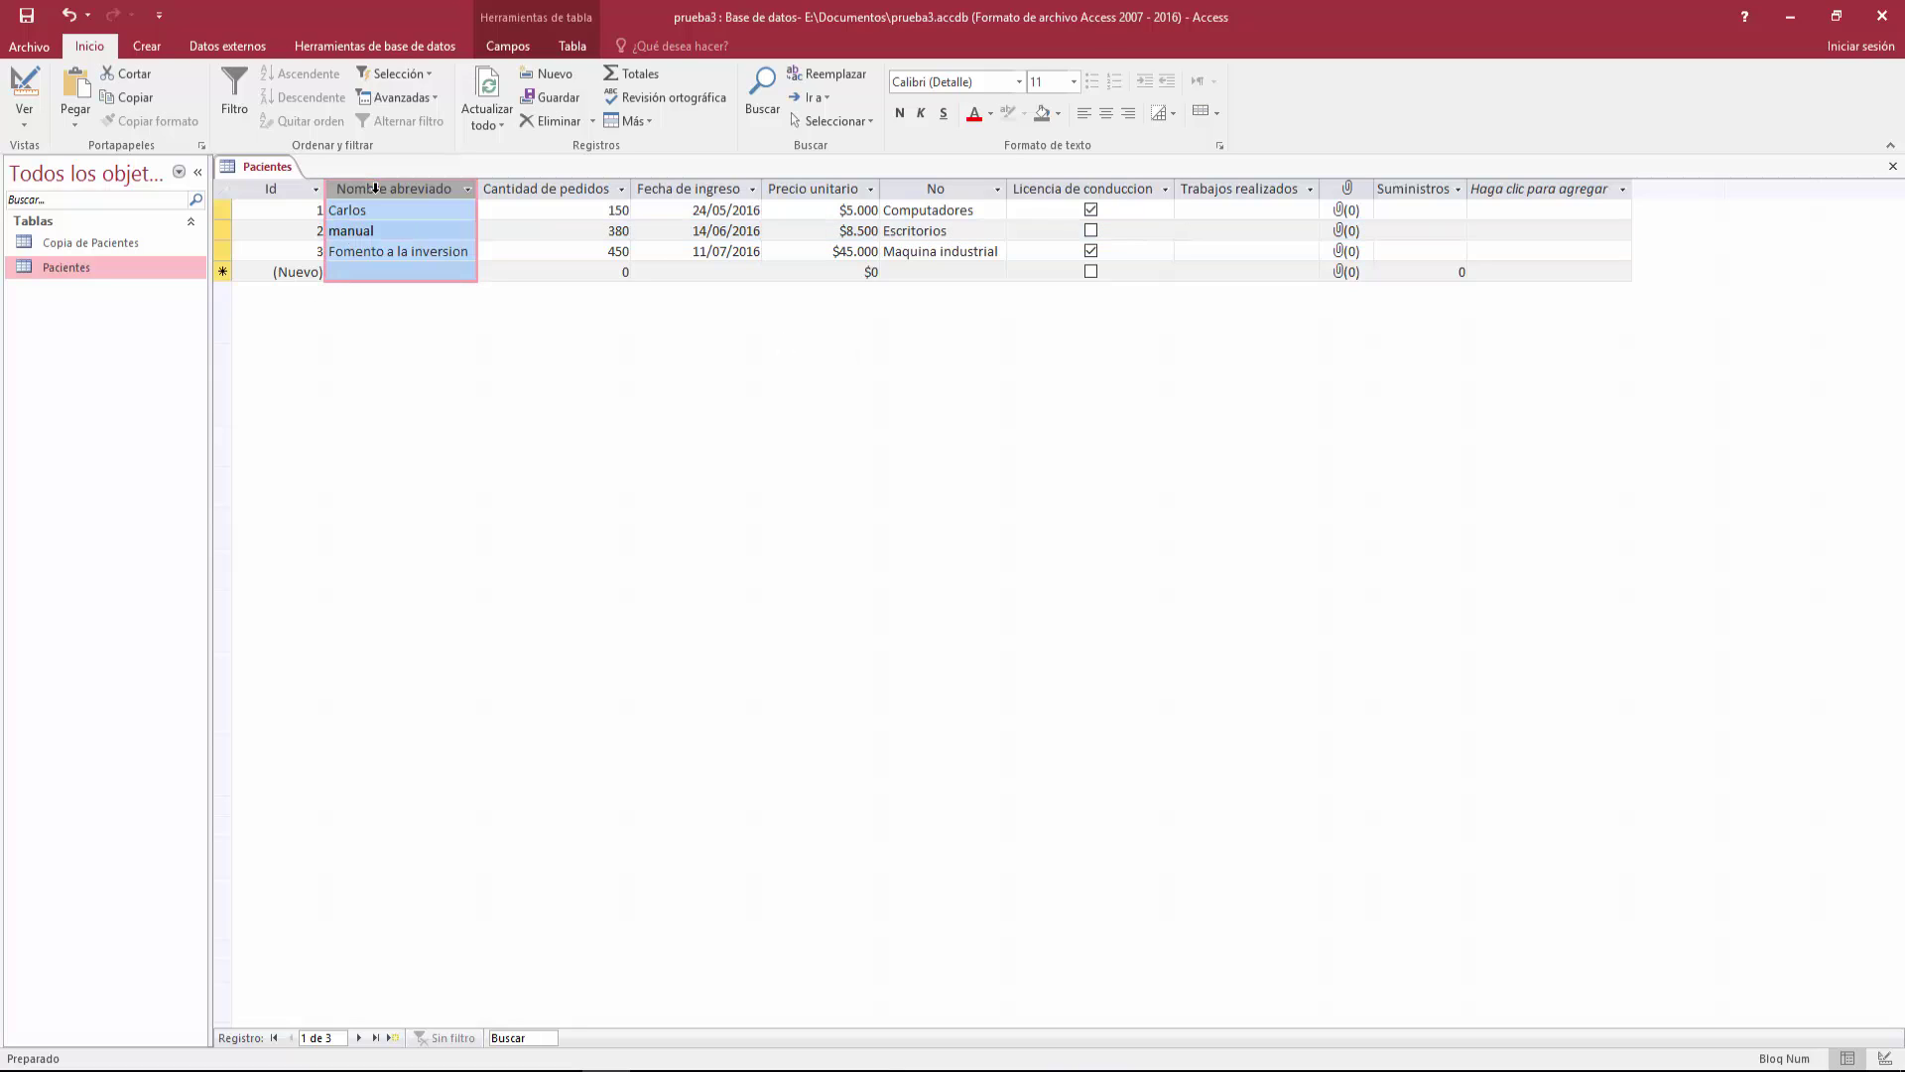
right_click(377, 188)
key("Escape")
right_click(393, 188)
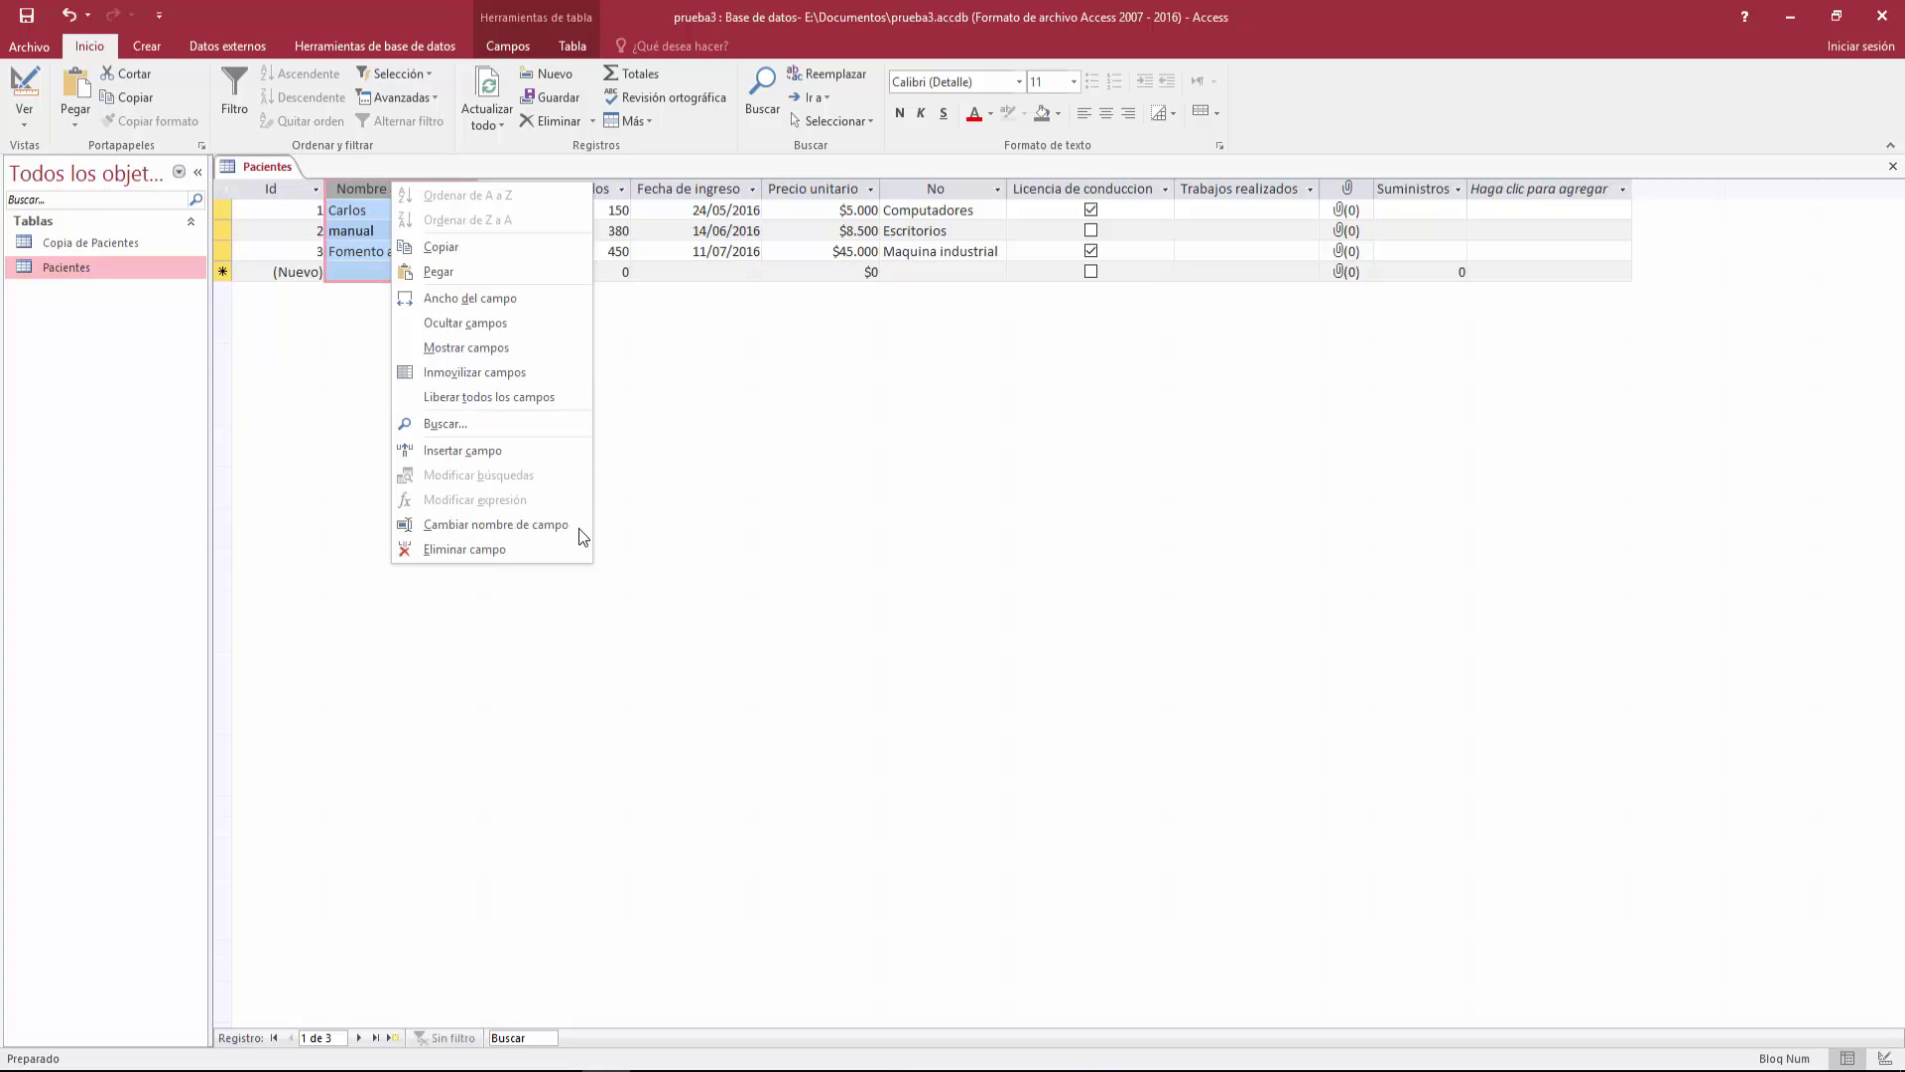
left_click(665, 268)
left_click(227, 231)
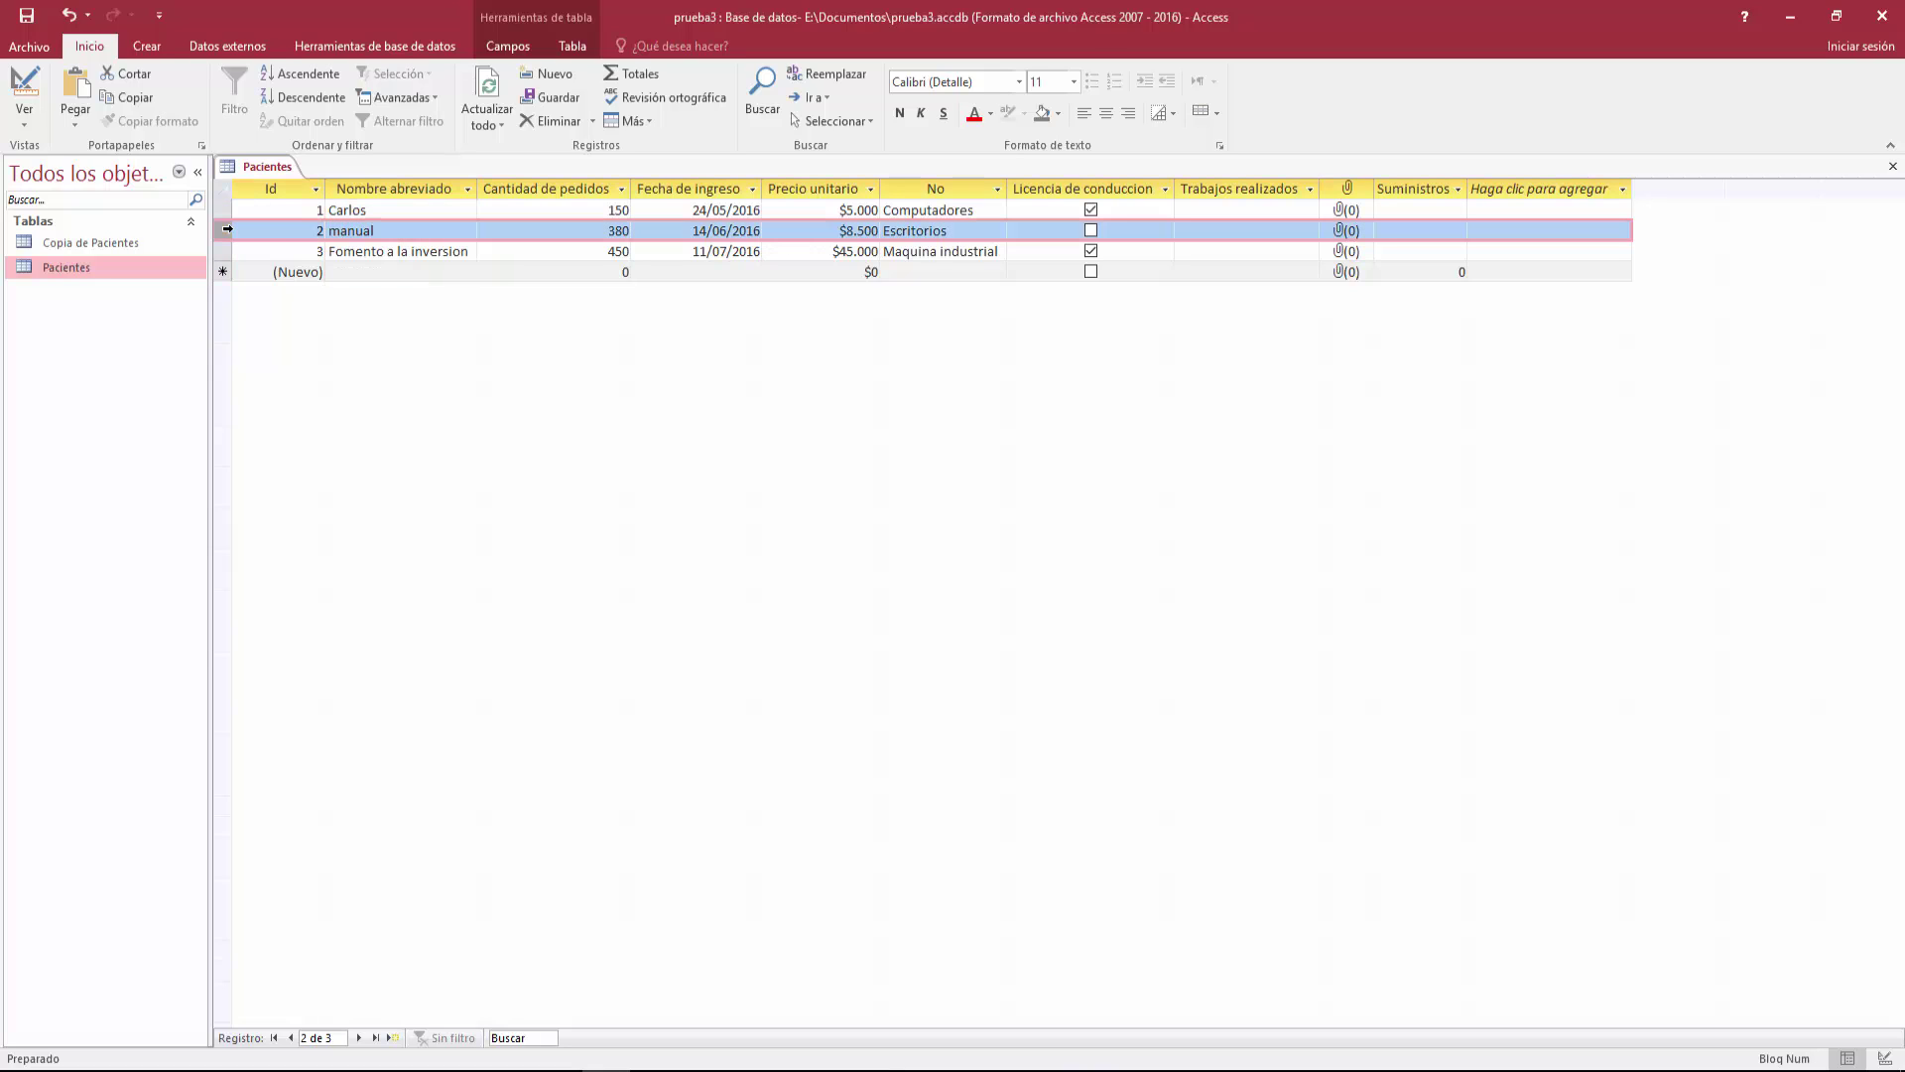
right_click(227, 230)
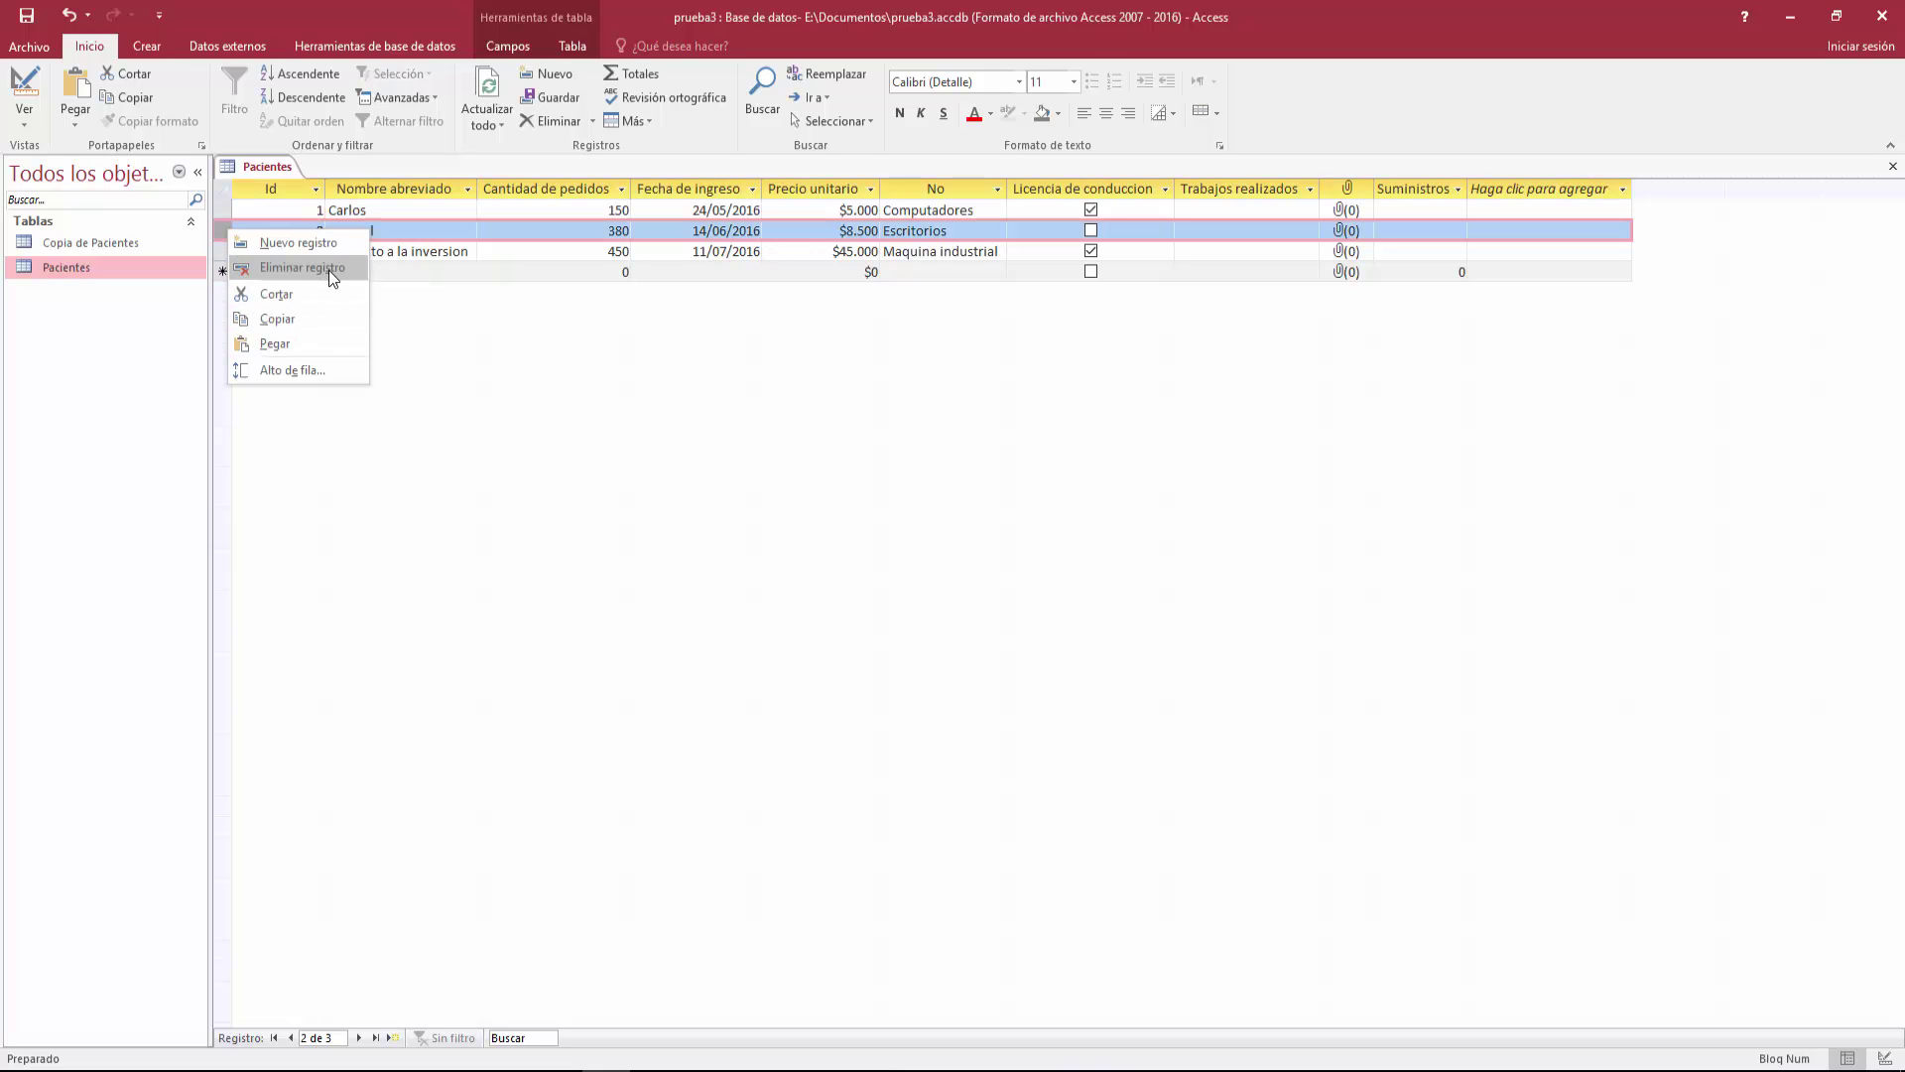
key("Escape")
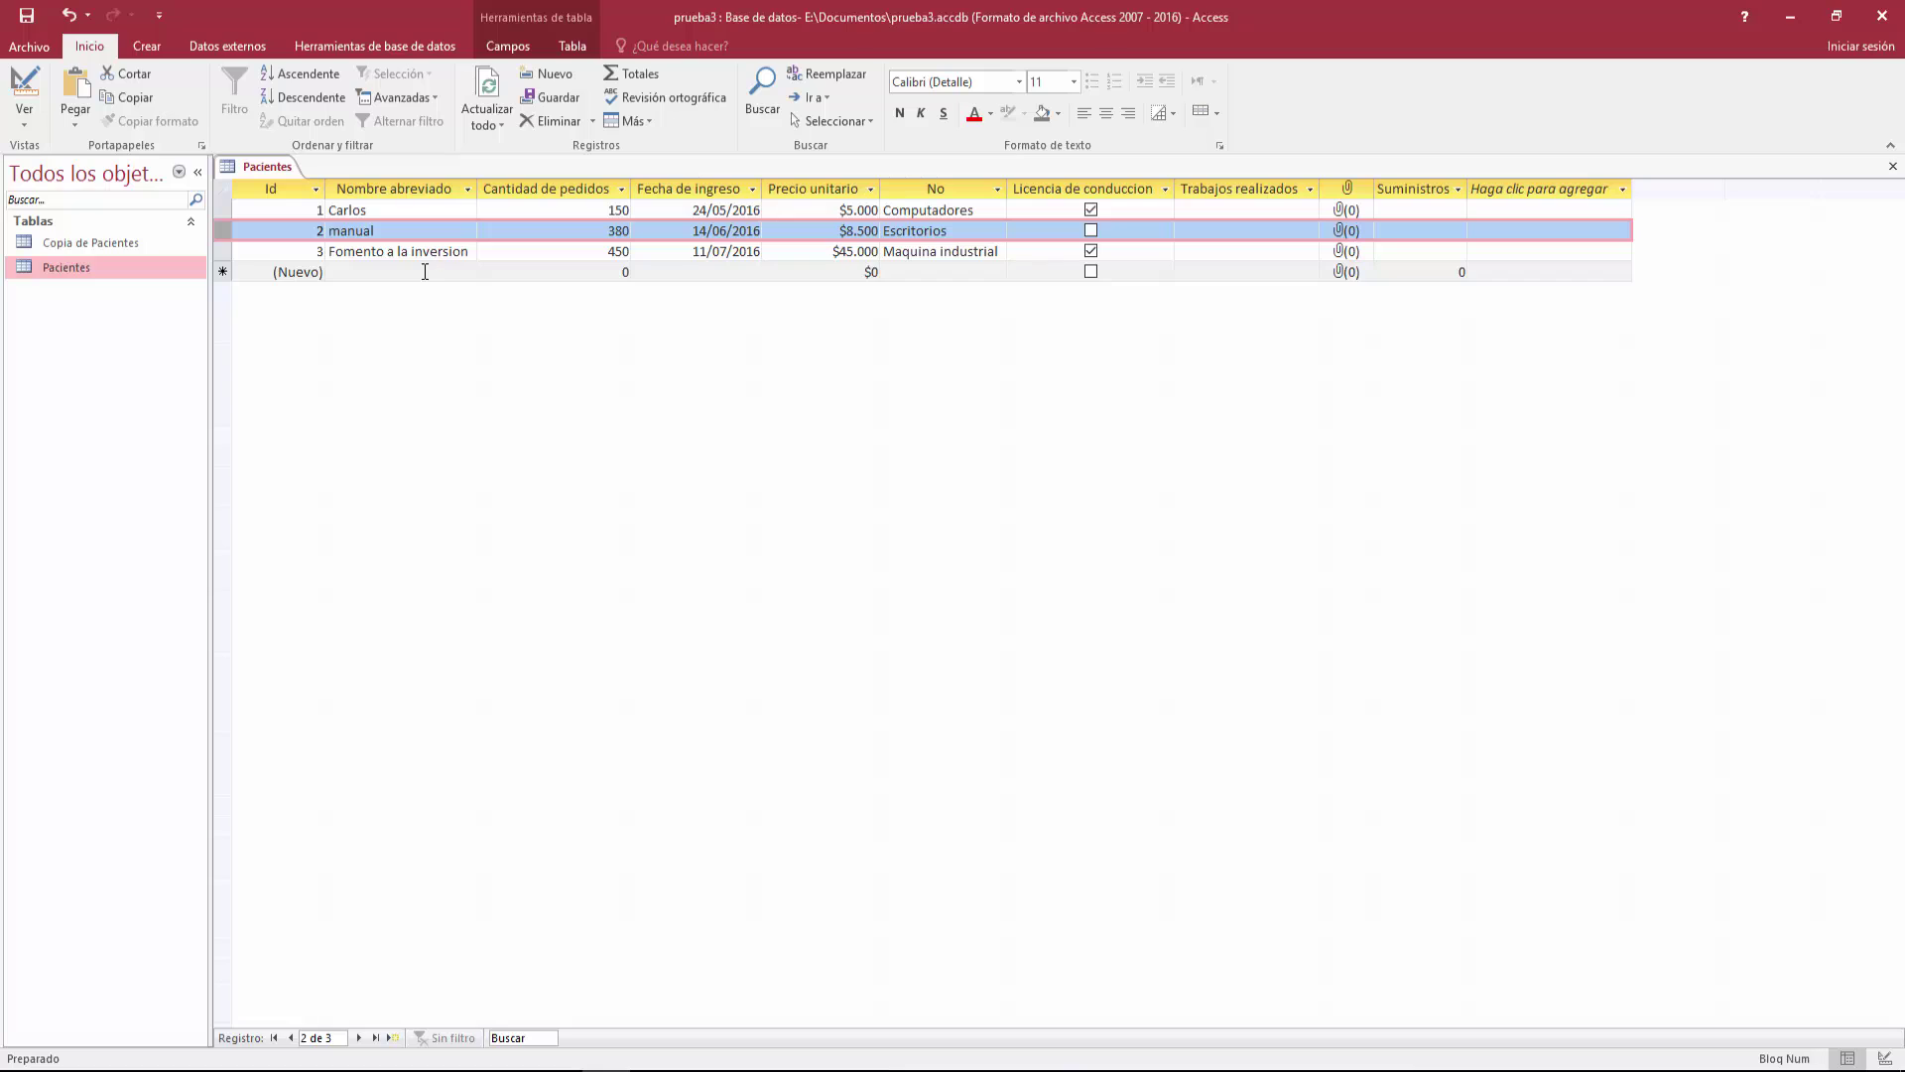